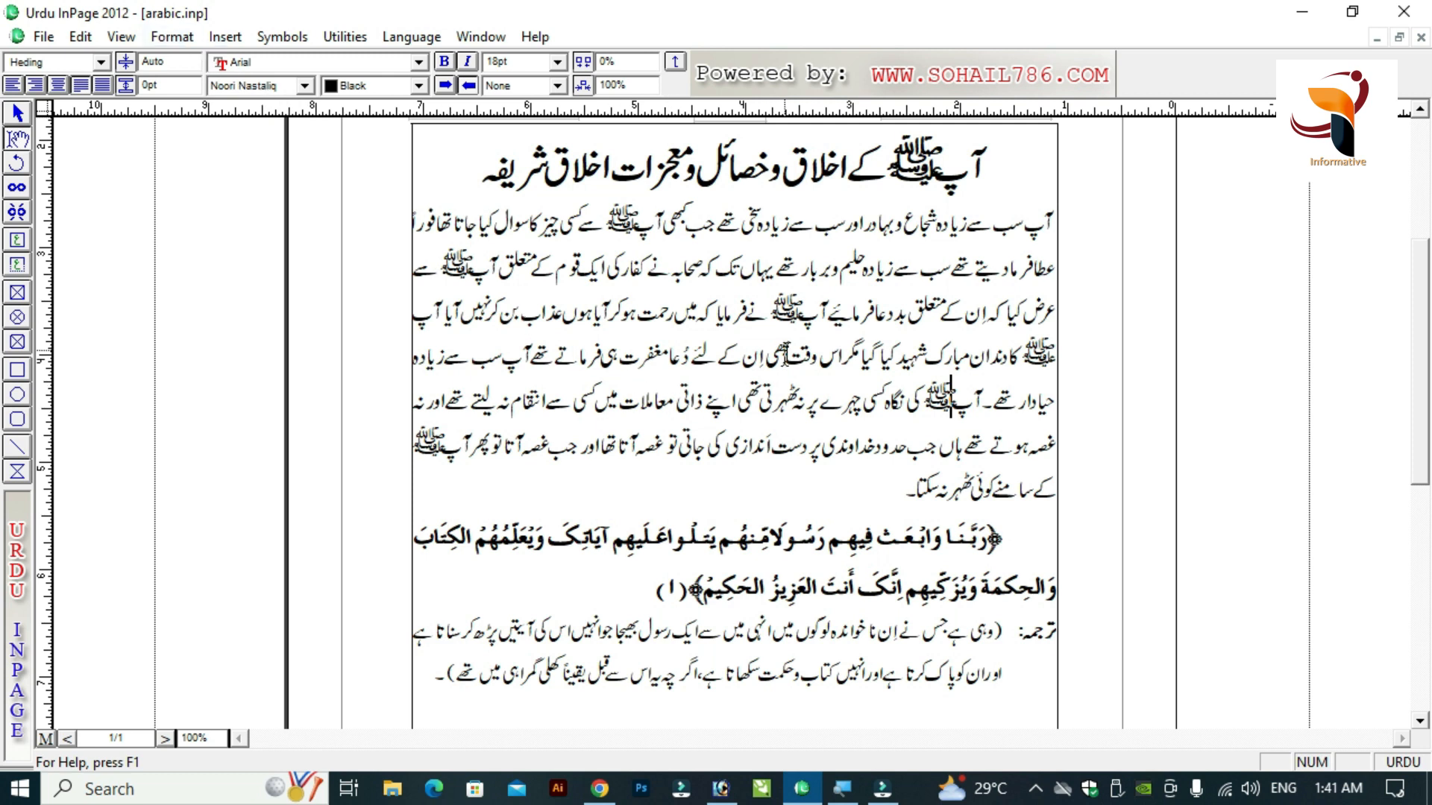
Review the style sheets defined in the document and close the list without applying one.
{"action": "left_click", "coordinate": [172, 36]}
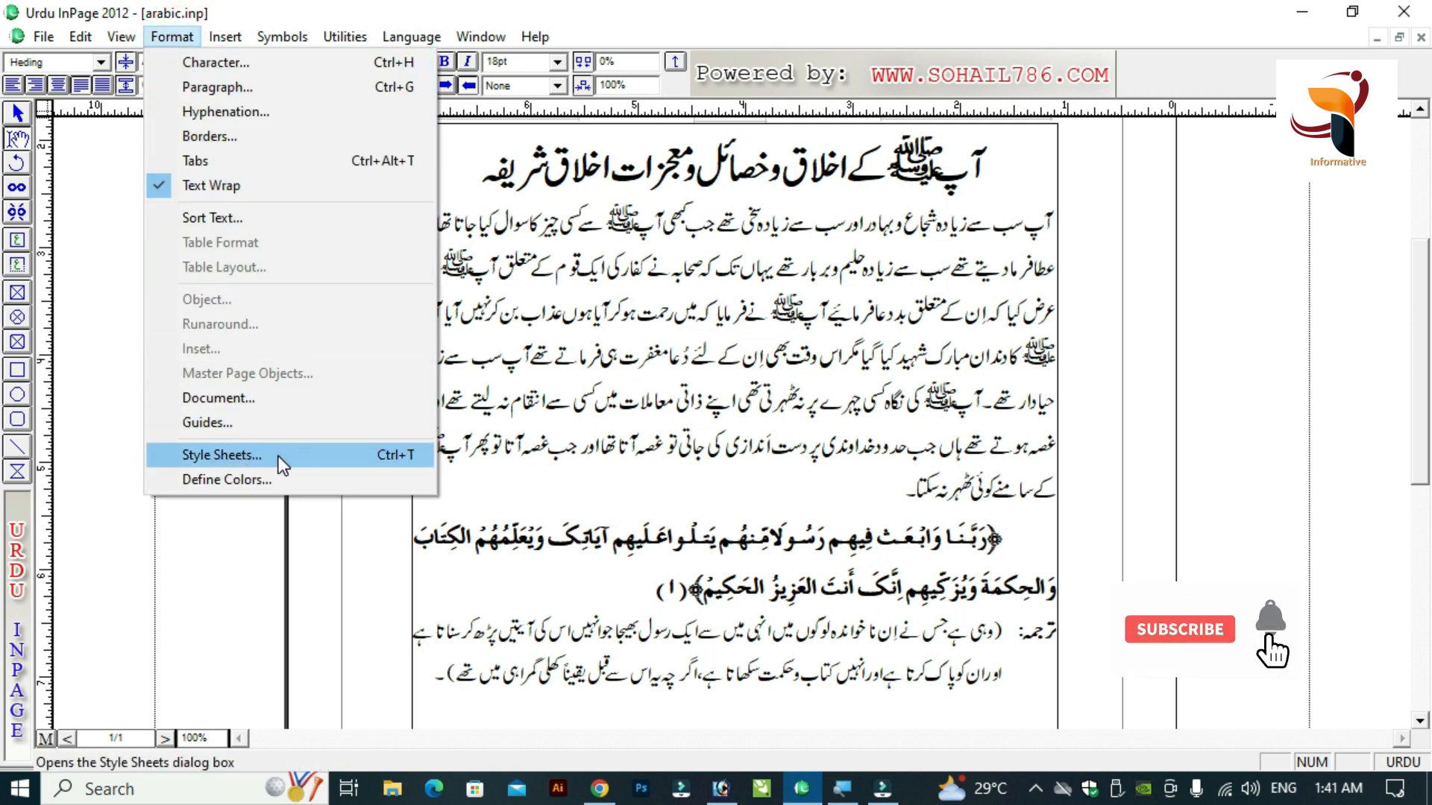
{"action": "left_click", "coordinate": [310, 455]}
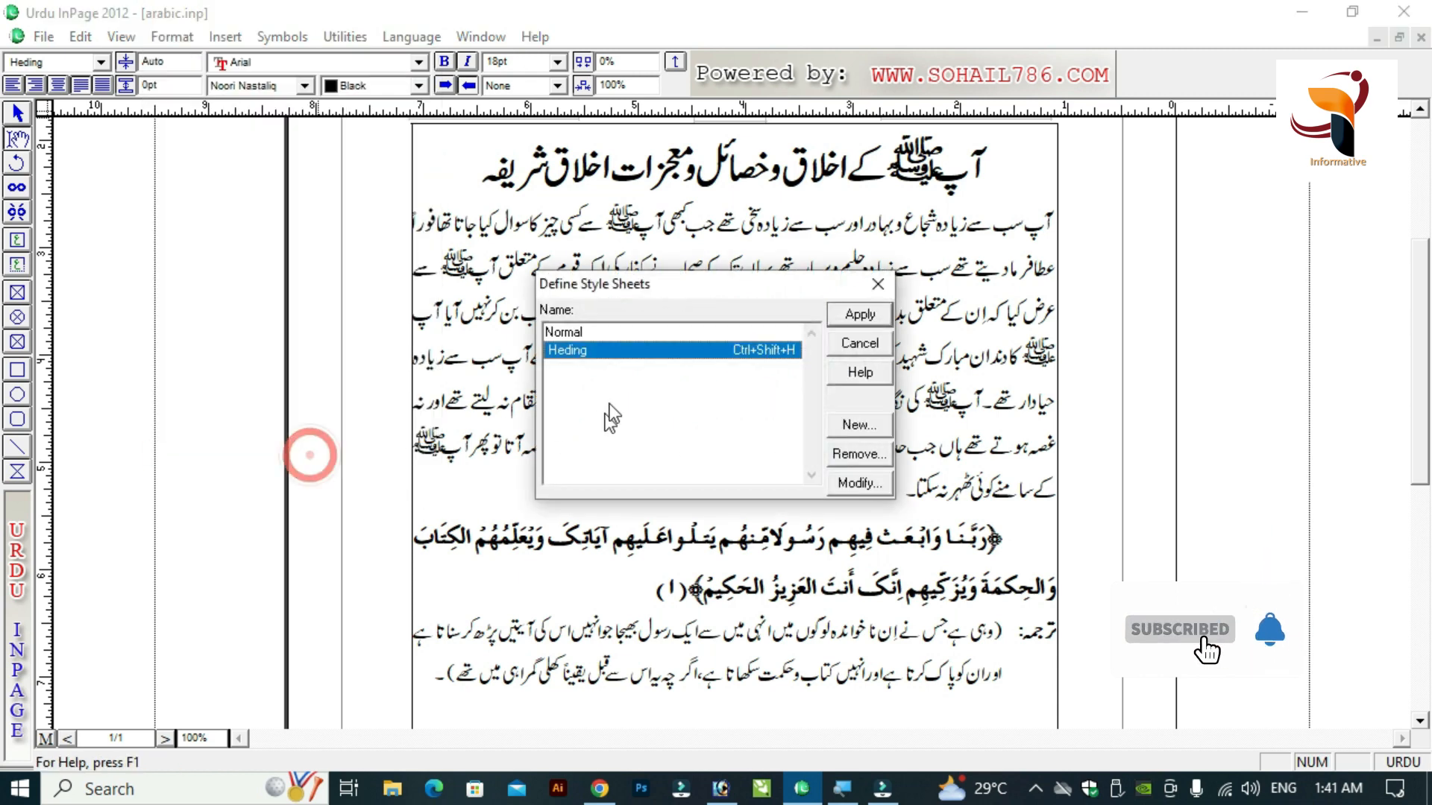
{"action": "left_click_drag", "start_coordinate": [665, 282], "coordinate": [698, 198]}
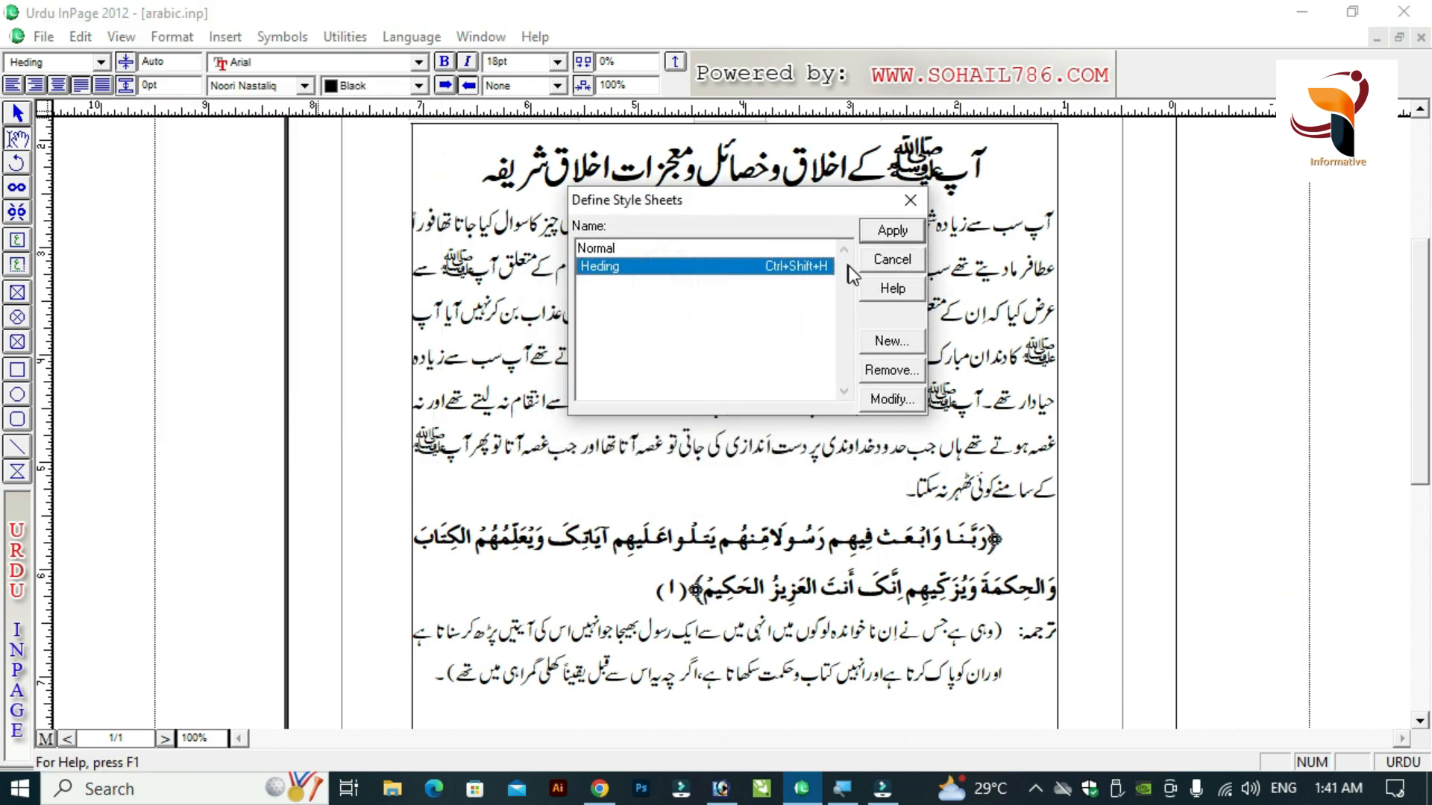
{"action": "left_click_drag", "start_coordinate": [775, 203], "coordinate": [730, 211]}
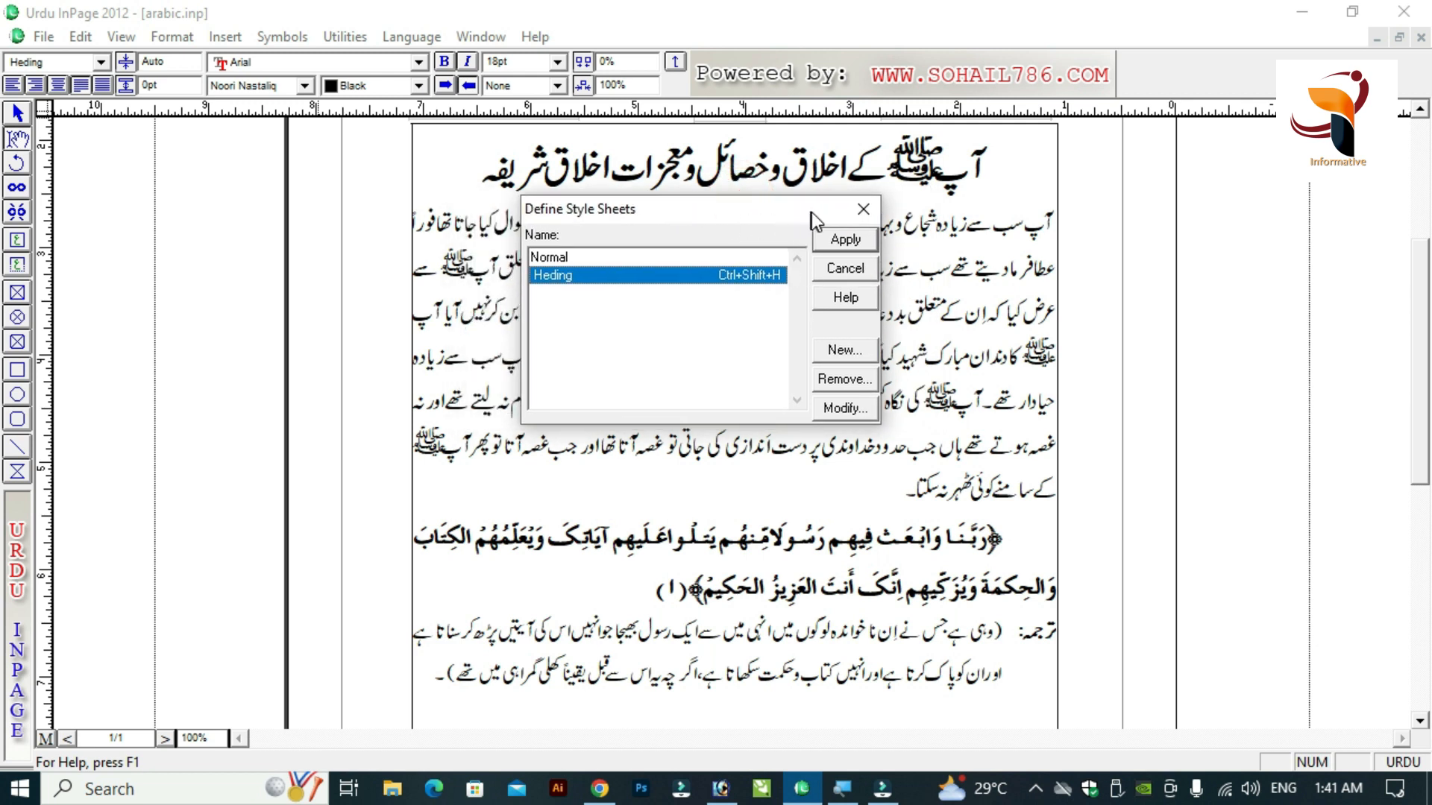
{"action": "left_click", "coordinate": [867, 210]}
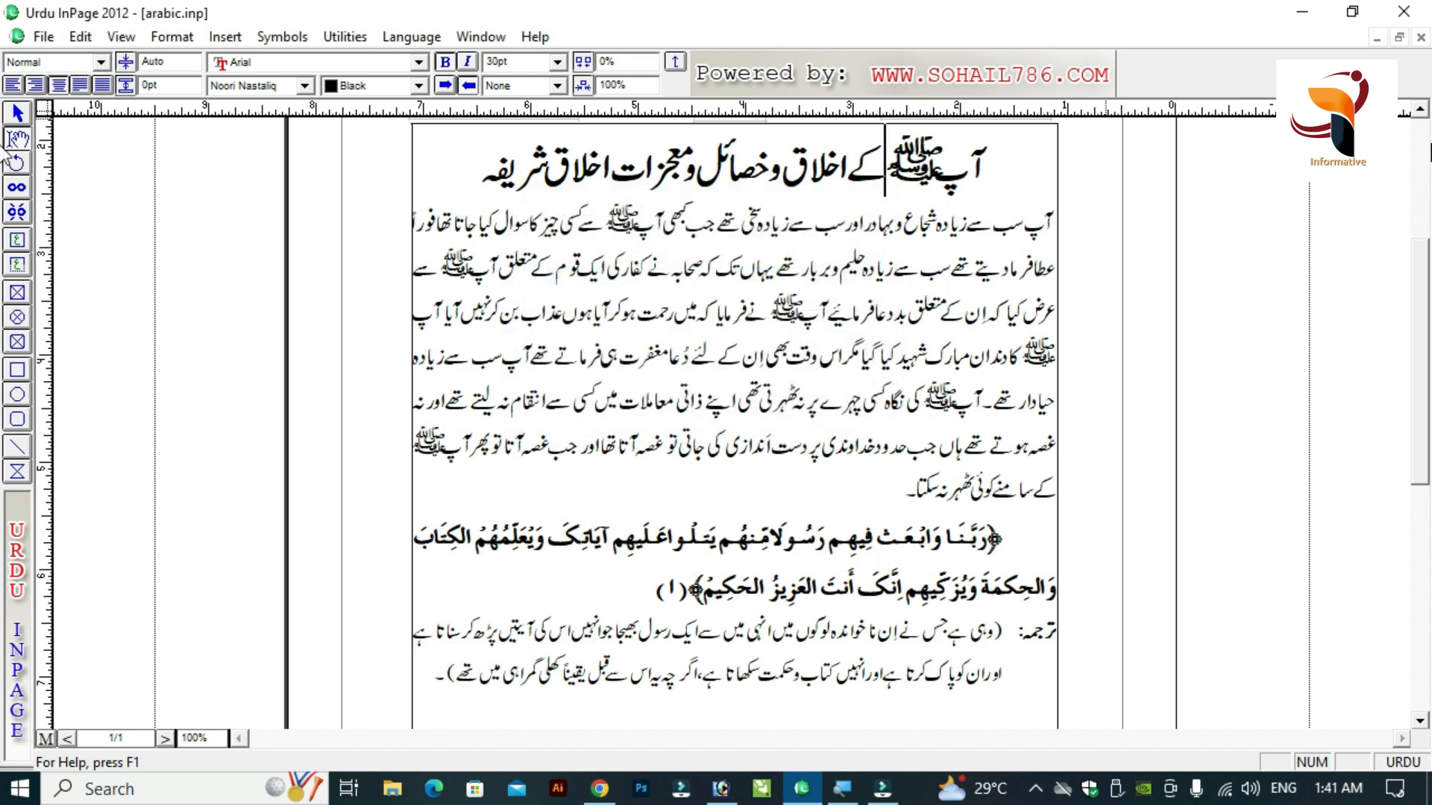
Highlight the heading line to check its style, font and size.
{"action": "left_click", "coordinate": [1419, 112]}
{"action": "left_click", "coordinate": [1003, 220]}
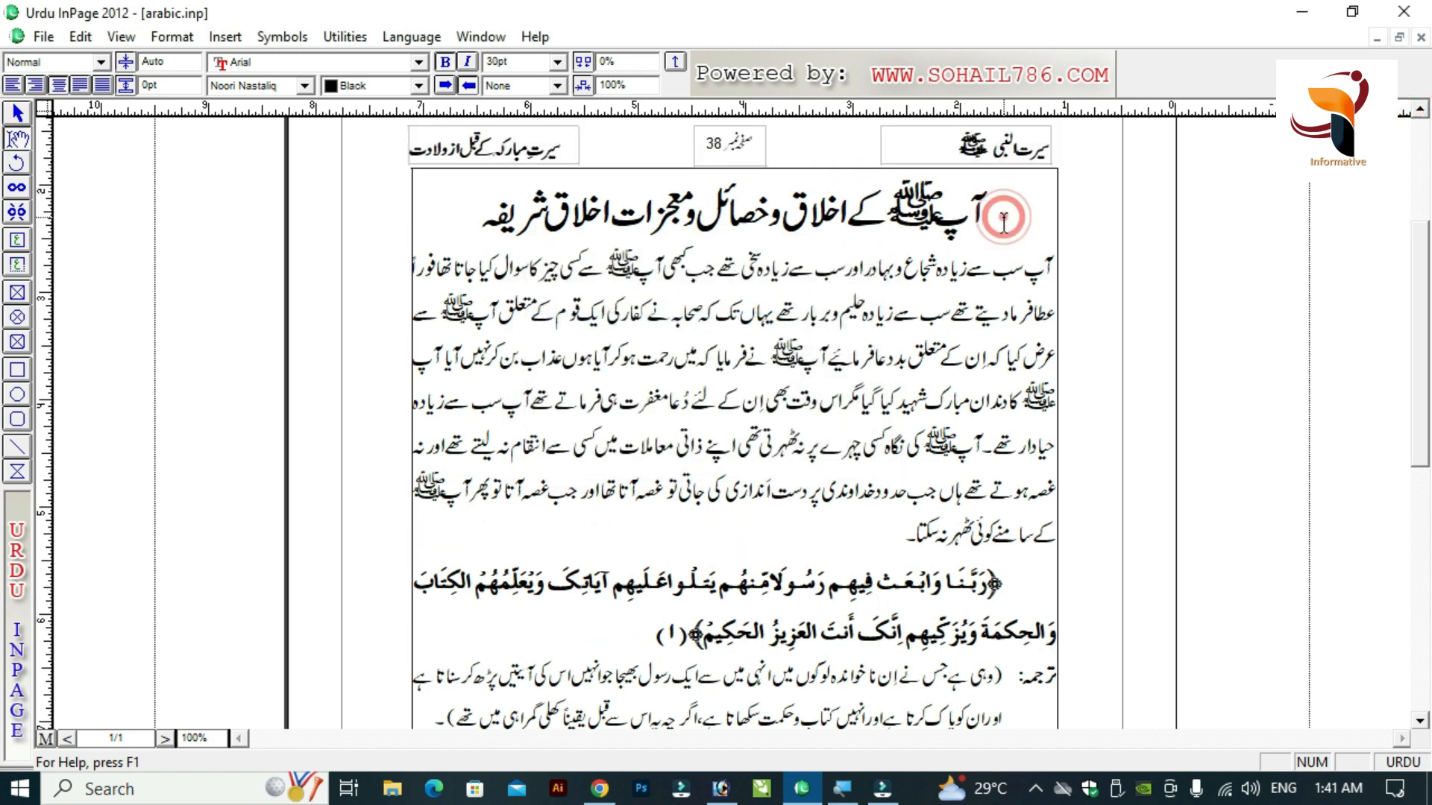
{"action": "triple_click", "coordinate": [1003, 223]}
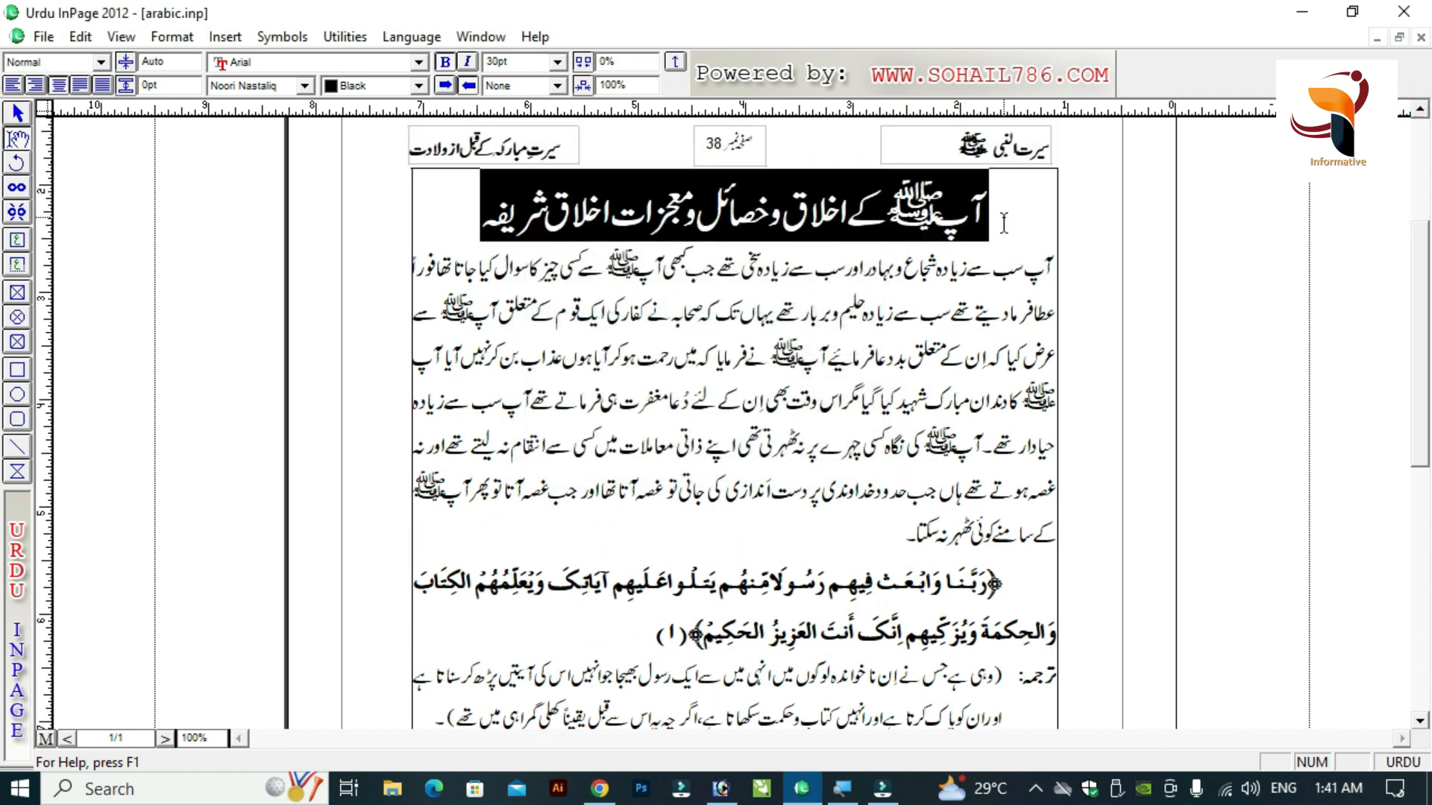
{"action": "key", "text": "Down"}
{"action": "key", "text": "Down"}
{"action": "key", "text": "Down"}
{"action": "key", "text": "Down"}
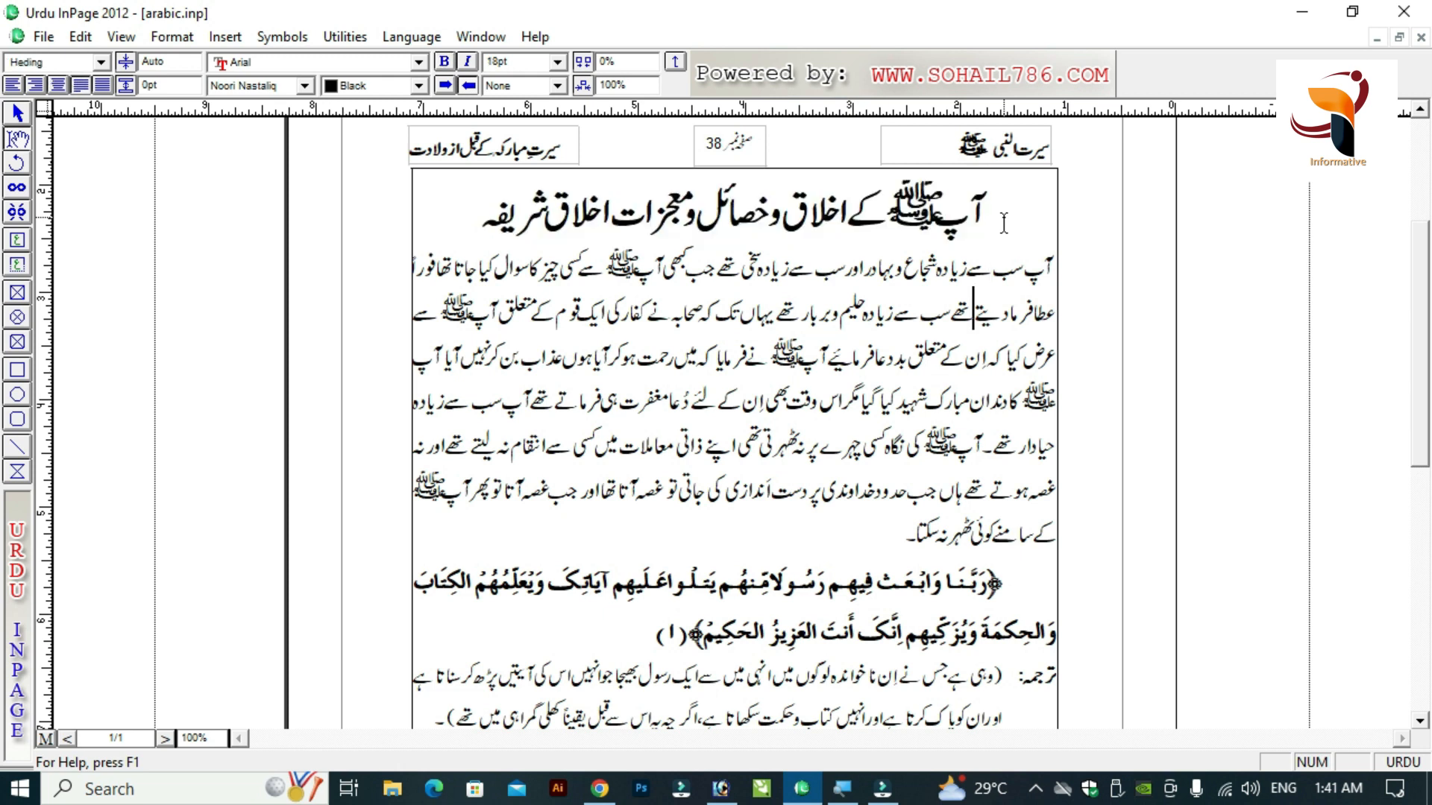
Highlight the whole body paragraph beneath the heading to check its style, font and size.
{"action": "key", "text": "Up"}
{"action": "key", "text": "Up"}
{"action": "key", "text": "Up"}
{"action": "key", "text": "Home"}
{"action": "key", "text": "shift+Down"}
{"action": "key", "text": "shift+Down"}
{"action": "key", "text": "shift+Down"}
{"action": "key", "text": "shift+Down"}
{"action": "key", "text": "shift+Down"}
{"action": "key", "text": "shift+Down"}
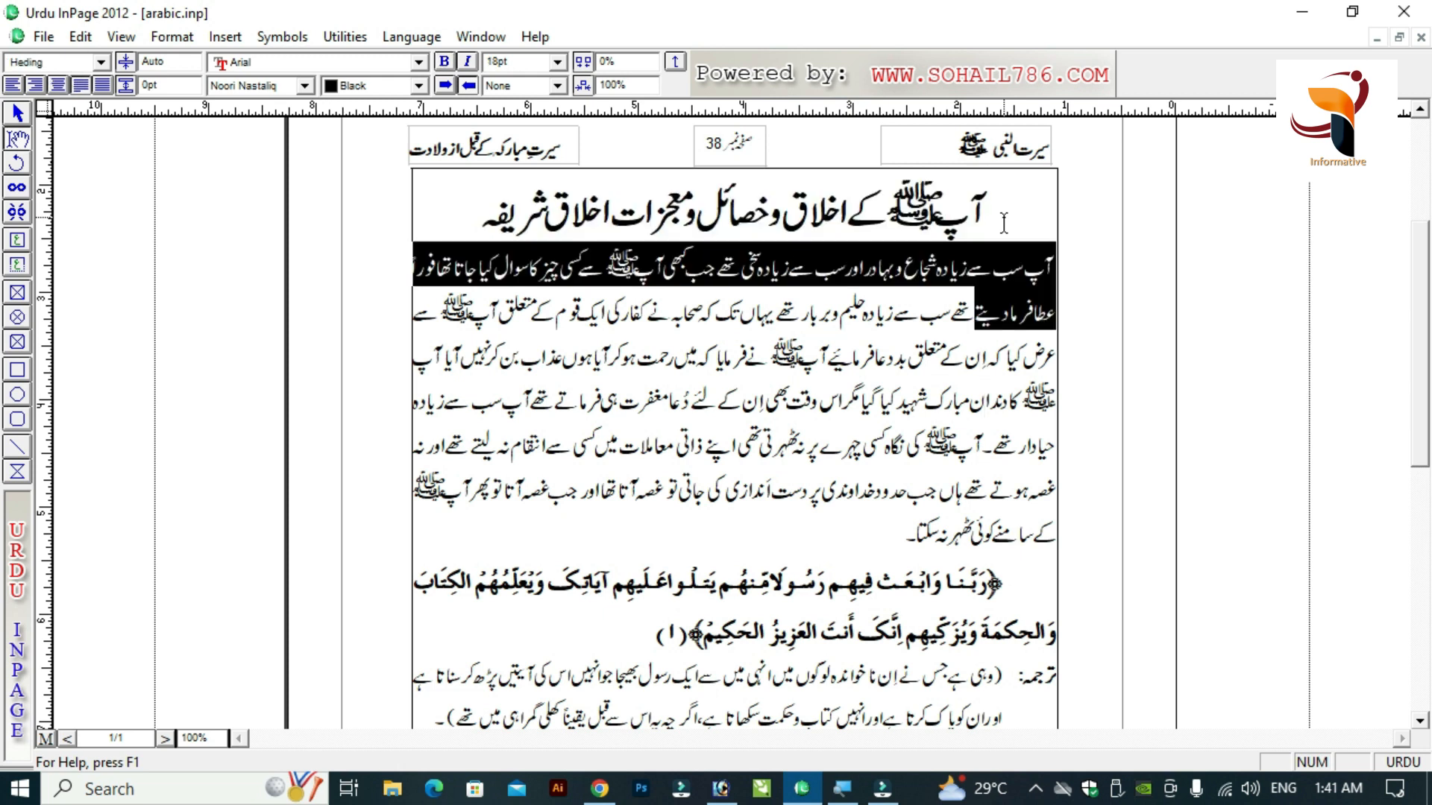
{"action": "key", "text": "shift+Down"}
{"action": "key", "text": "shift+Right"}
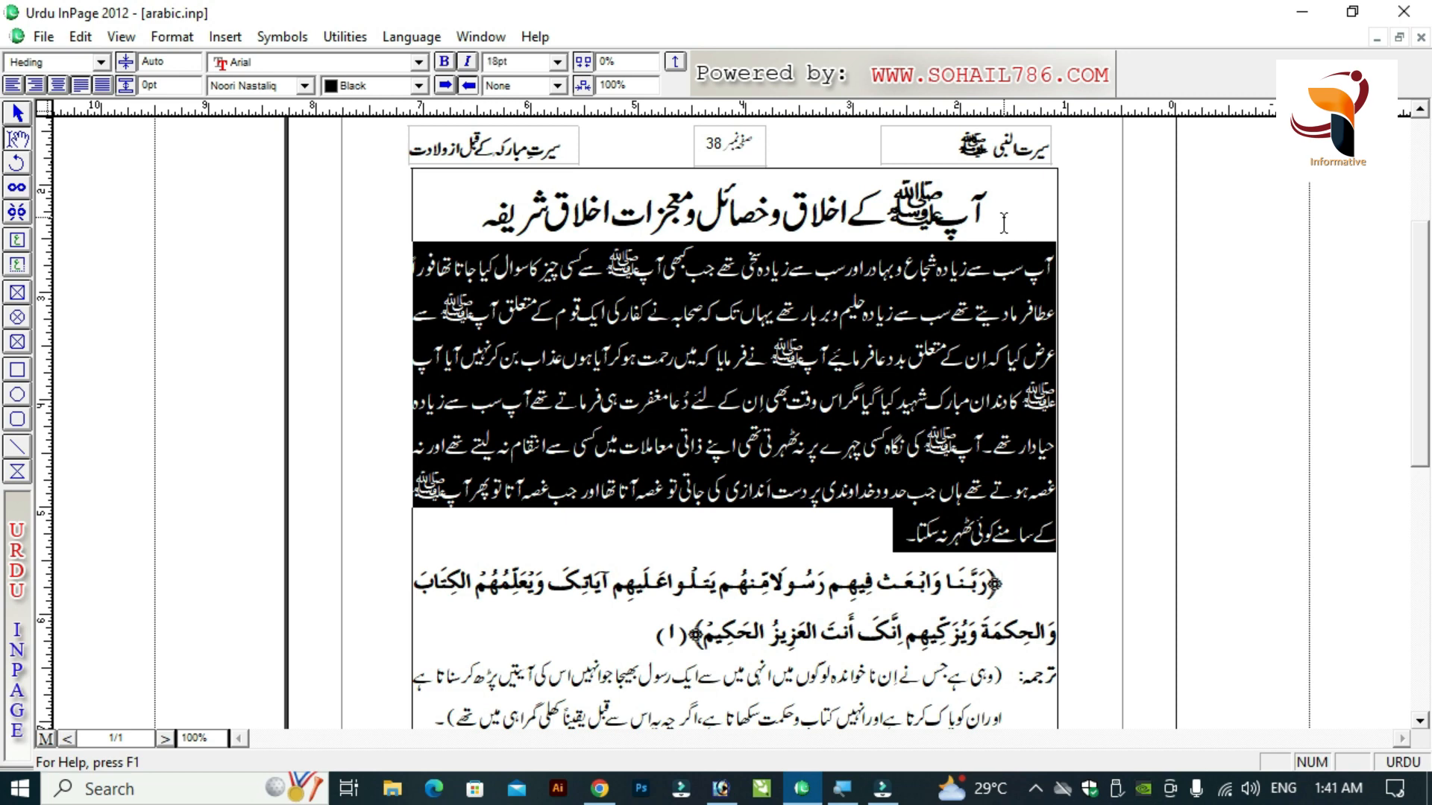
{"action": "key", "text": "Left"}
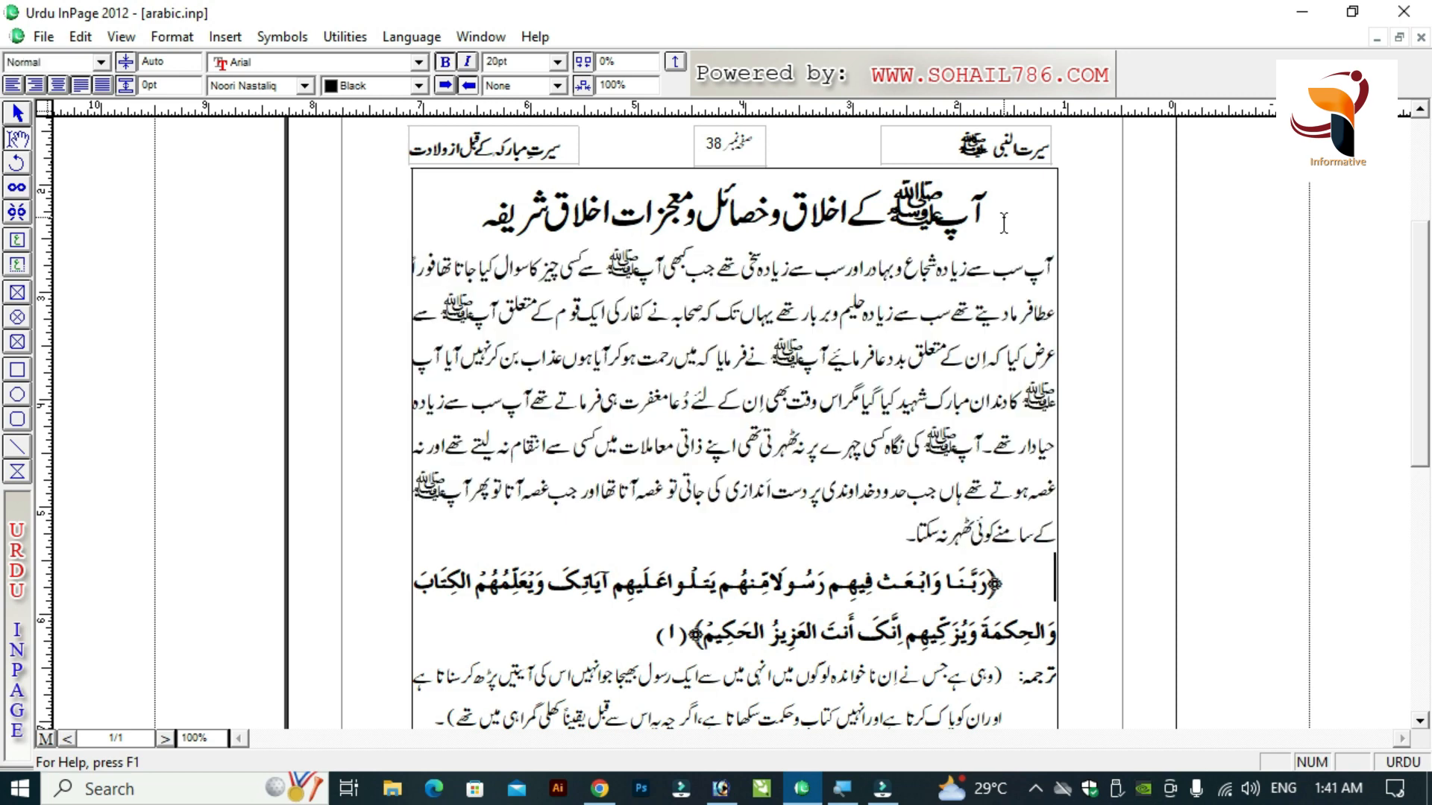
Highlight the Arabic verse below the body paragraph and examine it at 200% zoom.
{"action": "key", "text": "shift+Down"}
{"action": "key", "text": "shift+Down"}
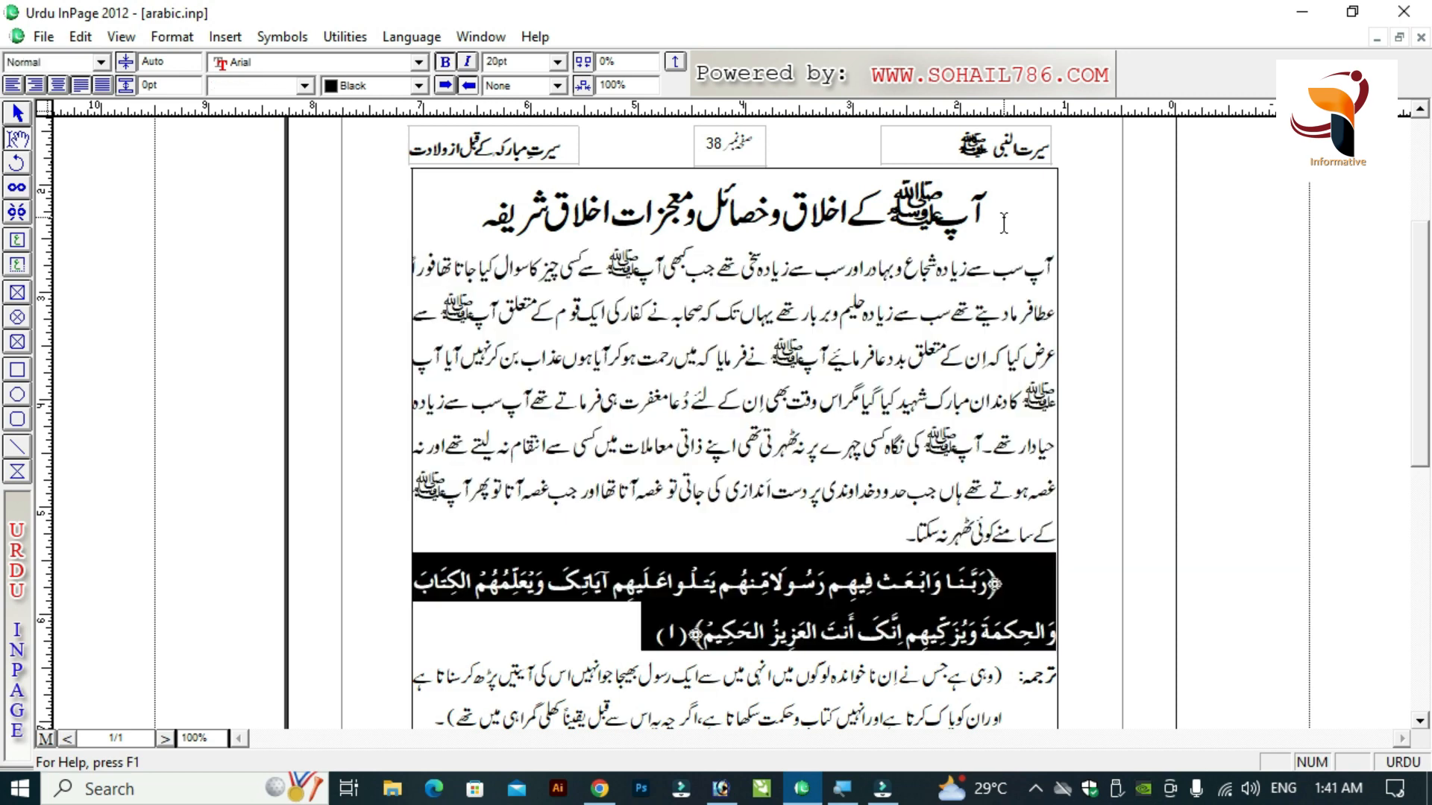
{"action": "key", "text": "ctrl+2"}
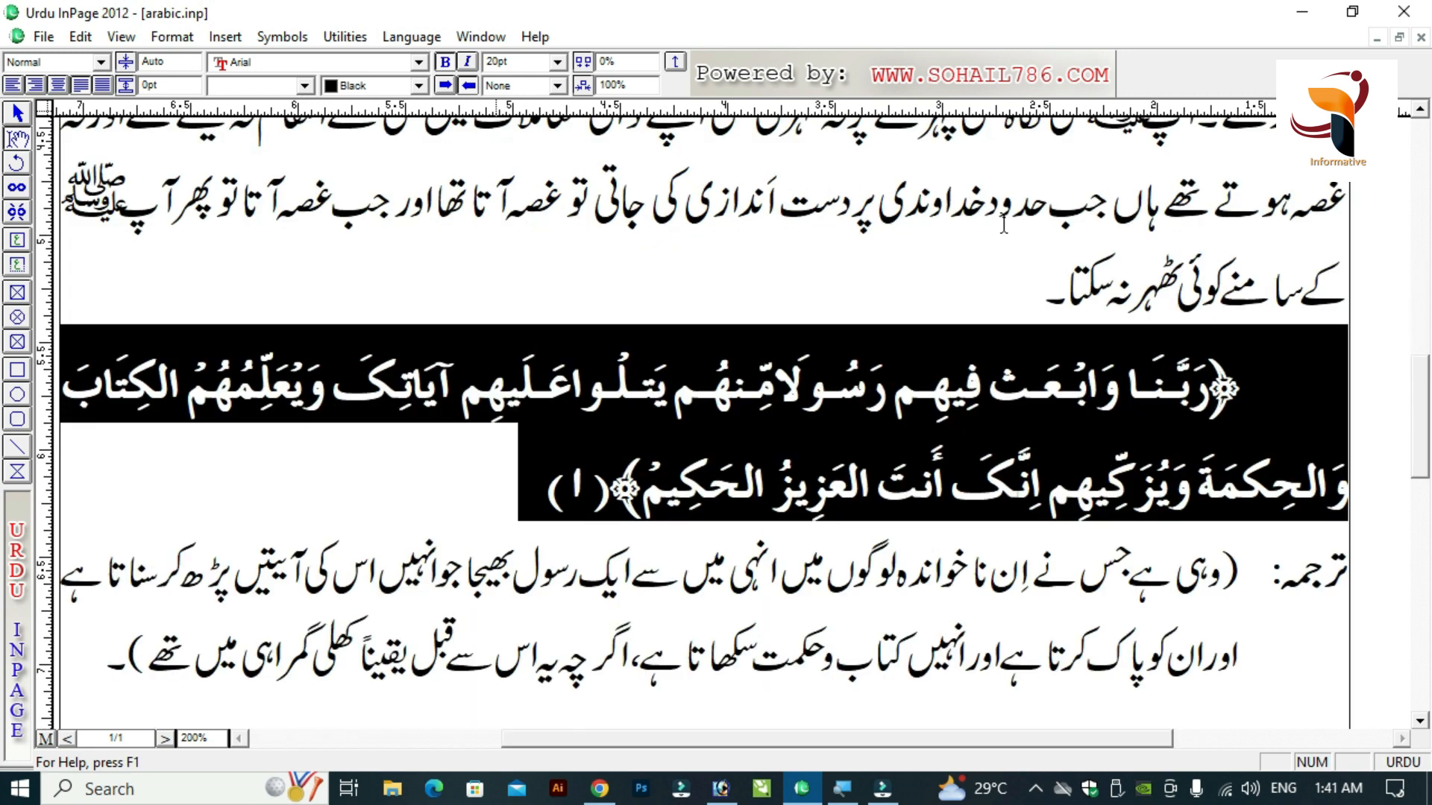
{"action": "key", "text": "Down"}
{"action": "key", "text": "Up"}
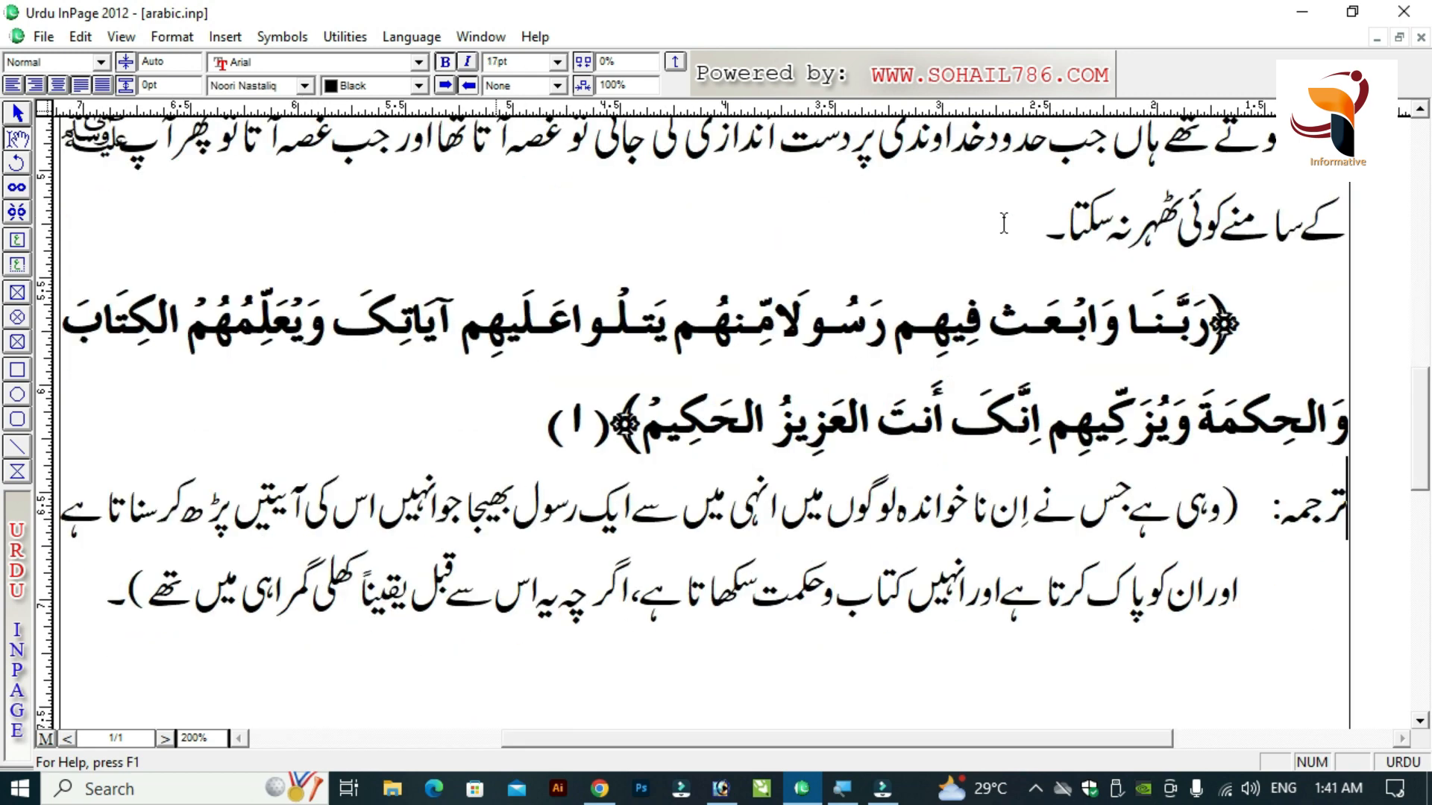
{"action": "key", "text": "Up"}
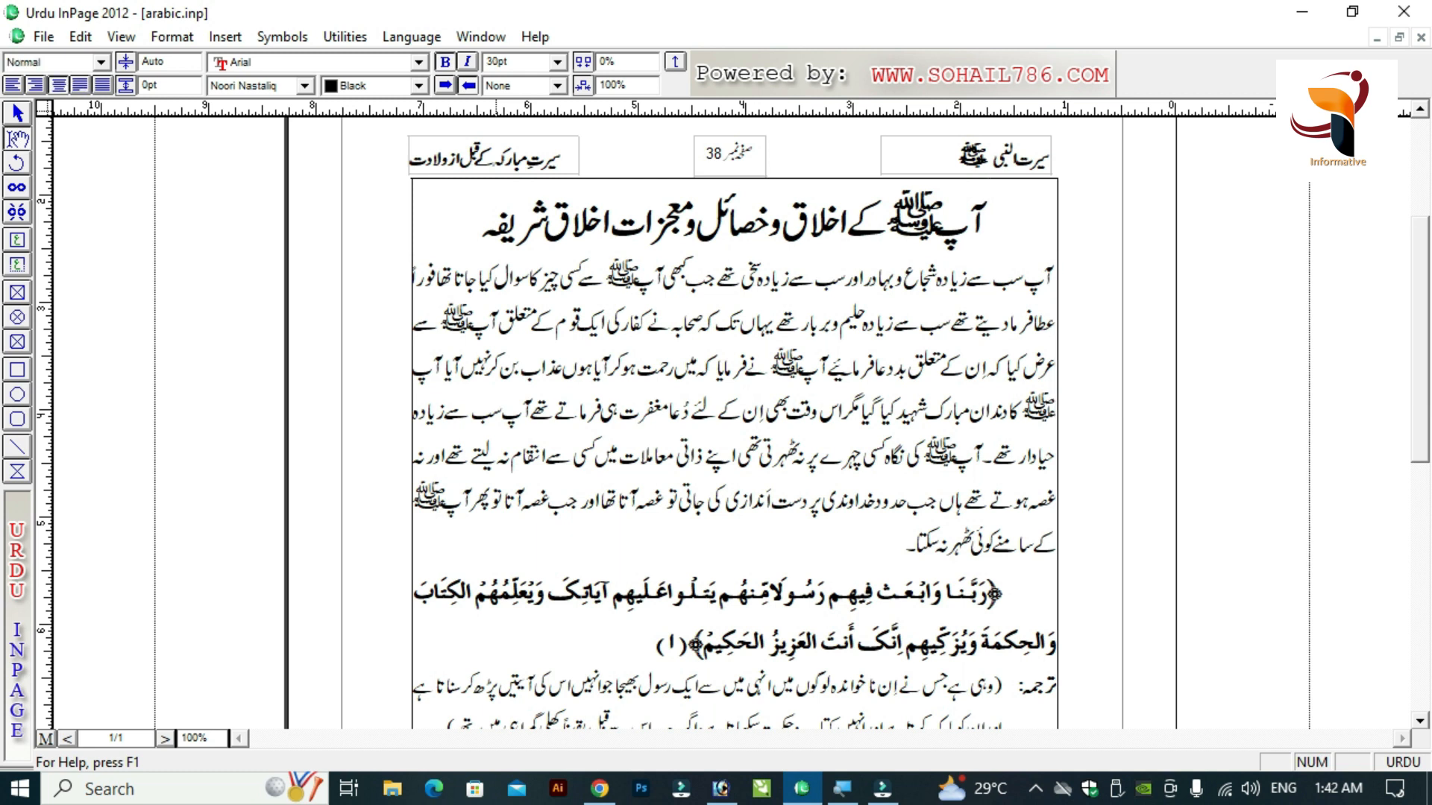
Go through the page line by line from the heading downward and back, examining how the text formatting differs.
{"action": "key", "text": "shift+End"}
{"action": "key", "text": "Down"}
{"action": "key", "text": "shift+Down"}
{"action": "key", "text": "shift+Down"}
{"action": "key", "text": "shift+Down"}
{"action": "key", "text": "shift+Down"}
{"action": "key", "text": "shift+Down"}
{"action": "key", "text": "shift+Down"}
{"action": "key", "text": "Down"}
{"action": "key", "text": "Down"}
{"action": "key", "text": "Down"}
{"action": "key", "text": "Down"}
{"action": "key", "text": "Down"}
{"action": "key", "text": "Down"}
{"action": "key", "text": "Down"}
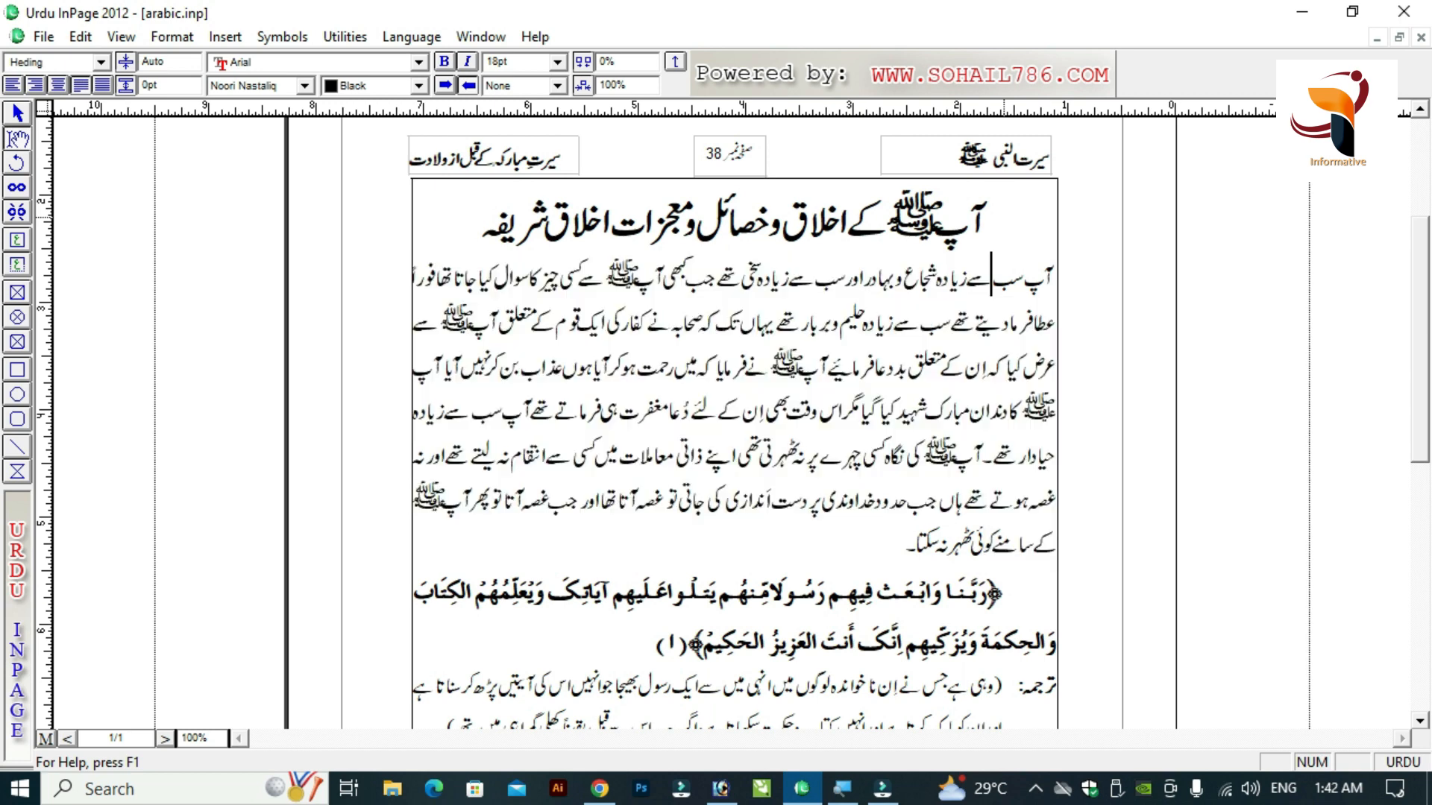
{"action": "key", "text": "Down"}
{"action": "key", "text": "Down"}
{"action": "key", "text": "Down"}
{"action": "key", "text": "Down"}
{"action": "key", "text": "Up"}
{"action": "key", "text": "Up"}
{"action": "key", "text": "Up"}
{"action": "key", "text": "Up"}
{"action": "key", "text": "Up"}
{"action": "key", "text": "Up"}
{"action": "key", "text": "Up"}
{"action": "key", "text": "Up"}
{"action": "key", "text": "Up"}
{"action": "key", "text": "Up"}
{"action": "key", "text": "Up"}
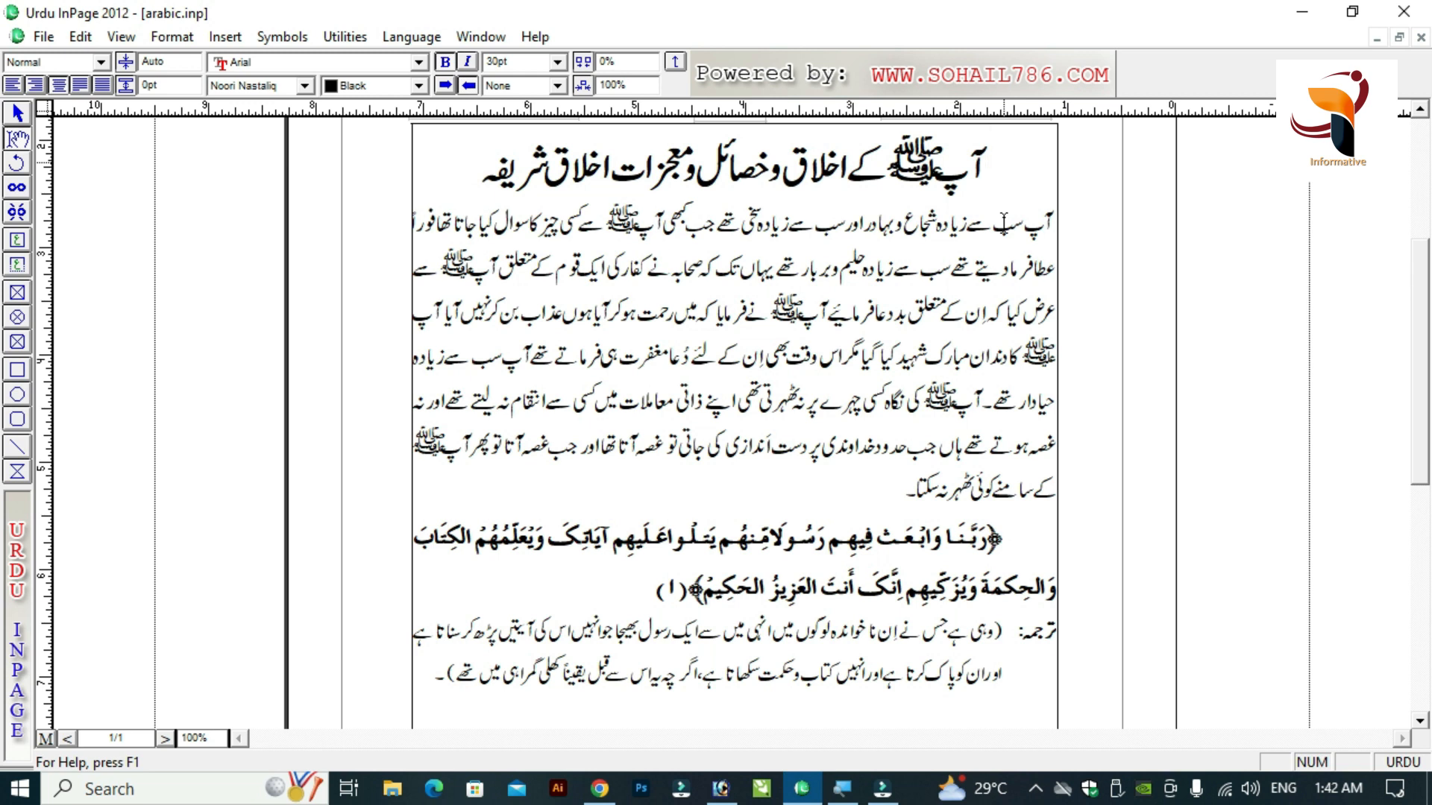
Highlight the body paragraph and the heading in turn to compare their font and size settings.
{"action": "left_click", "coordinate": [1003, 224]}
{"action": "key", "text": "ctrl+Right"}
{"action": "key", "text": "ctrl+Right"}
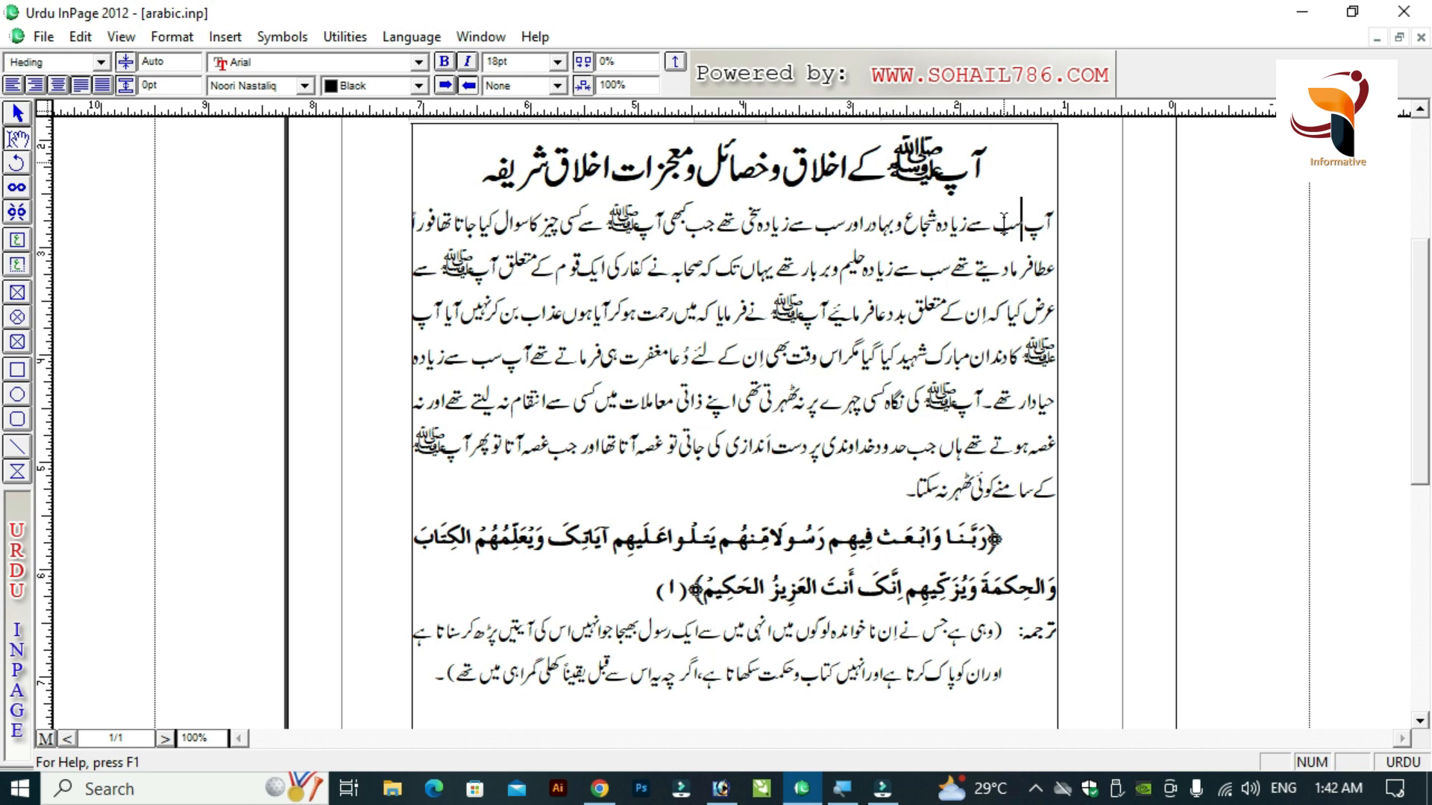
{"action": "key", "text": "ctrl+shift+Down"}
{"action": "key", "text": "shift+Right"}
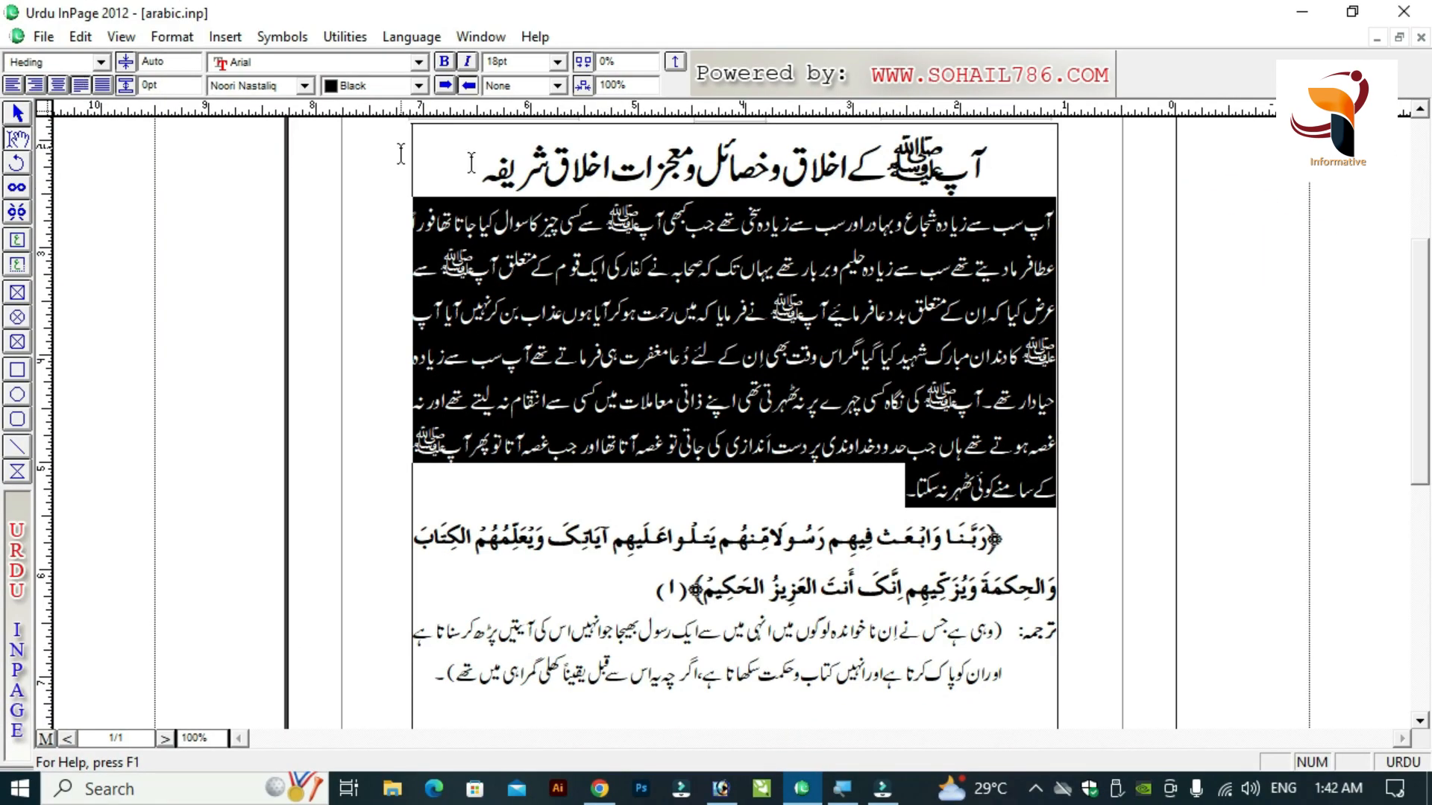
{"action": "left_click", "coordinate": [798, 168]}
{"action": "left_click_drag", "start_coordinate": [993, 158], "coordinate": [481, 168]}
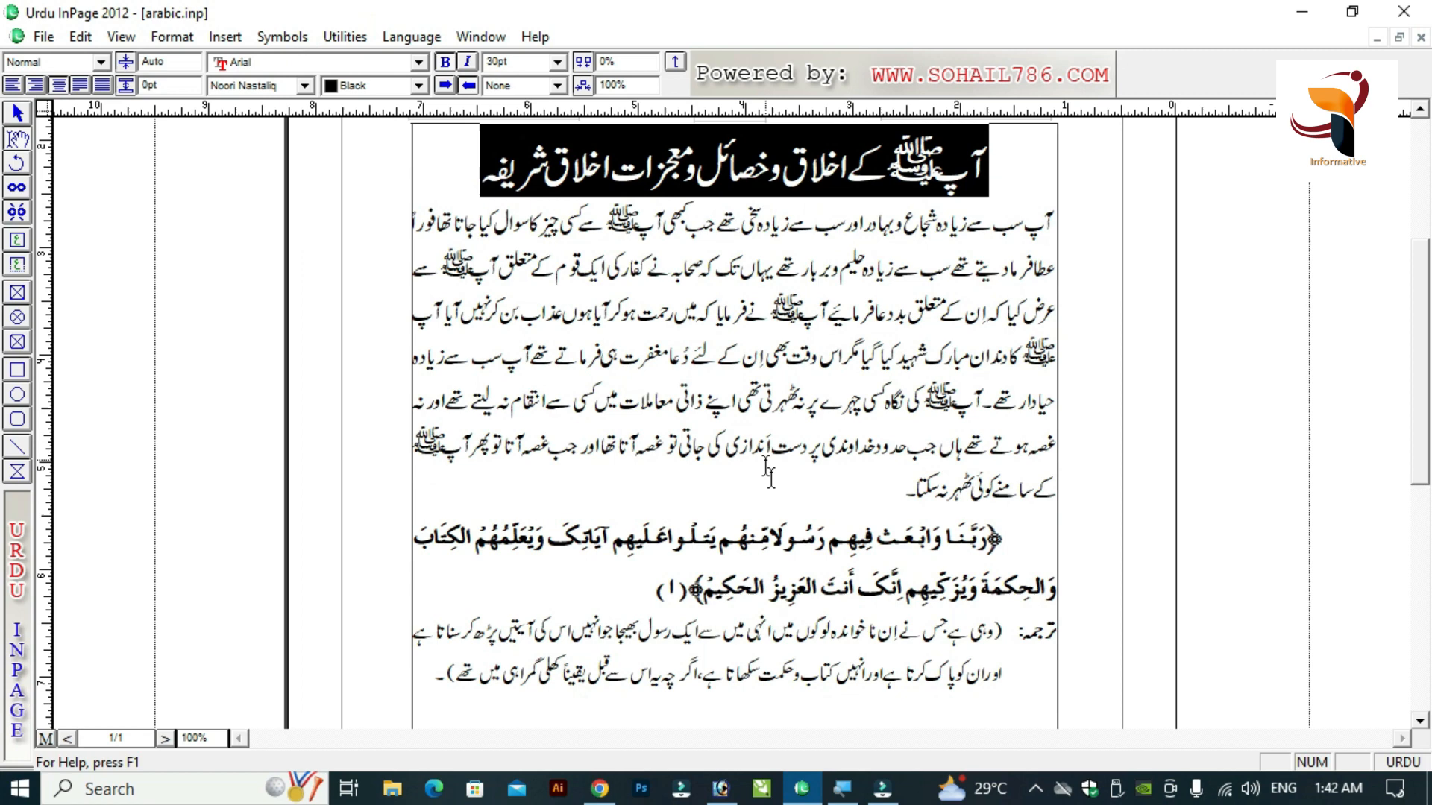
Highlight the Arabic verse and the Urdu translation beneath it to compare their font and size settings.
{"action": "left_click", "coordinate": [793, 529]}
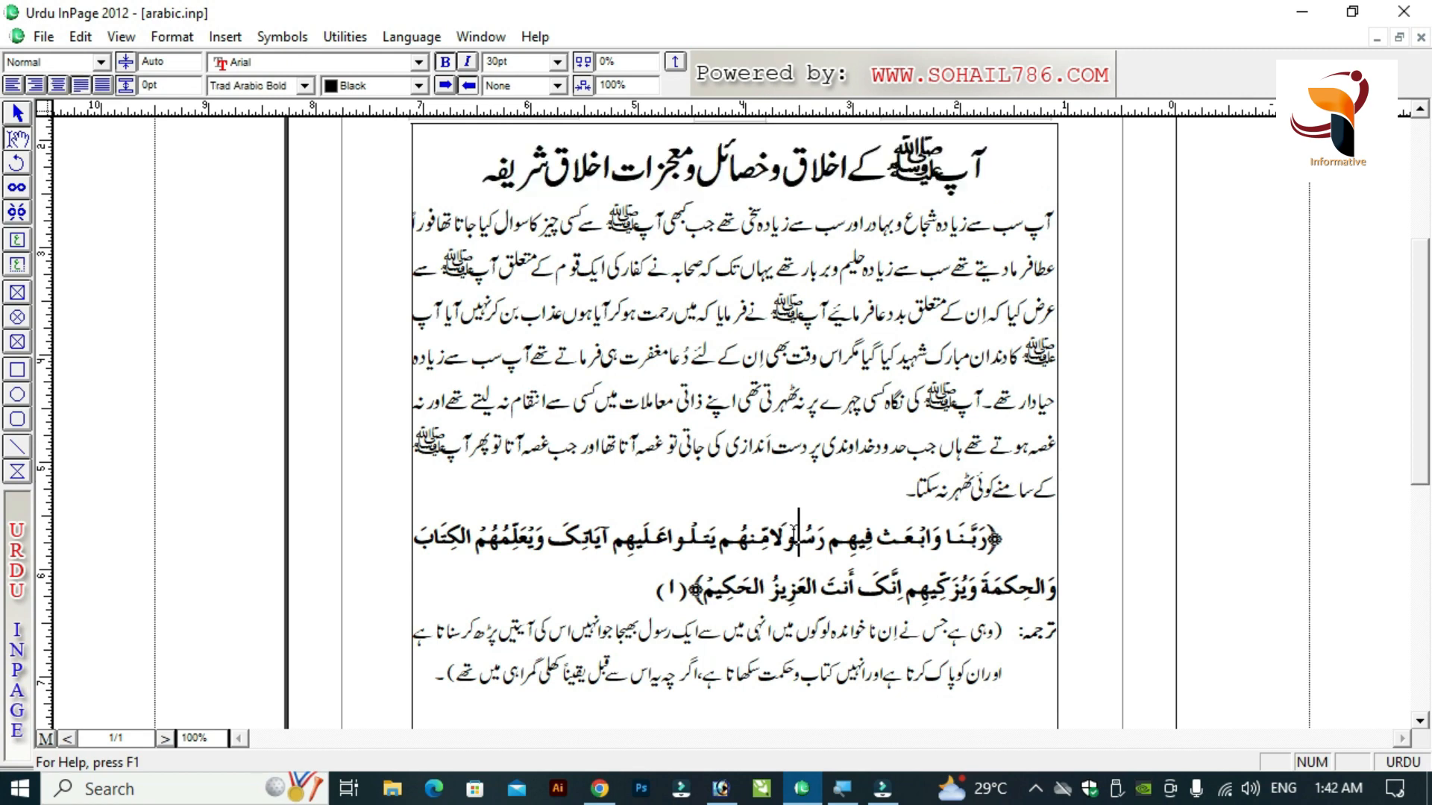
{"action": "left_click_drag", "start_coordinate": [1009, 528], "coordinate": [660, 589]}
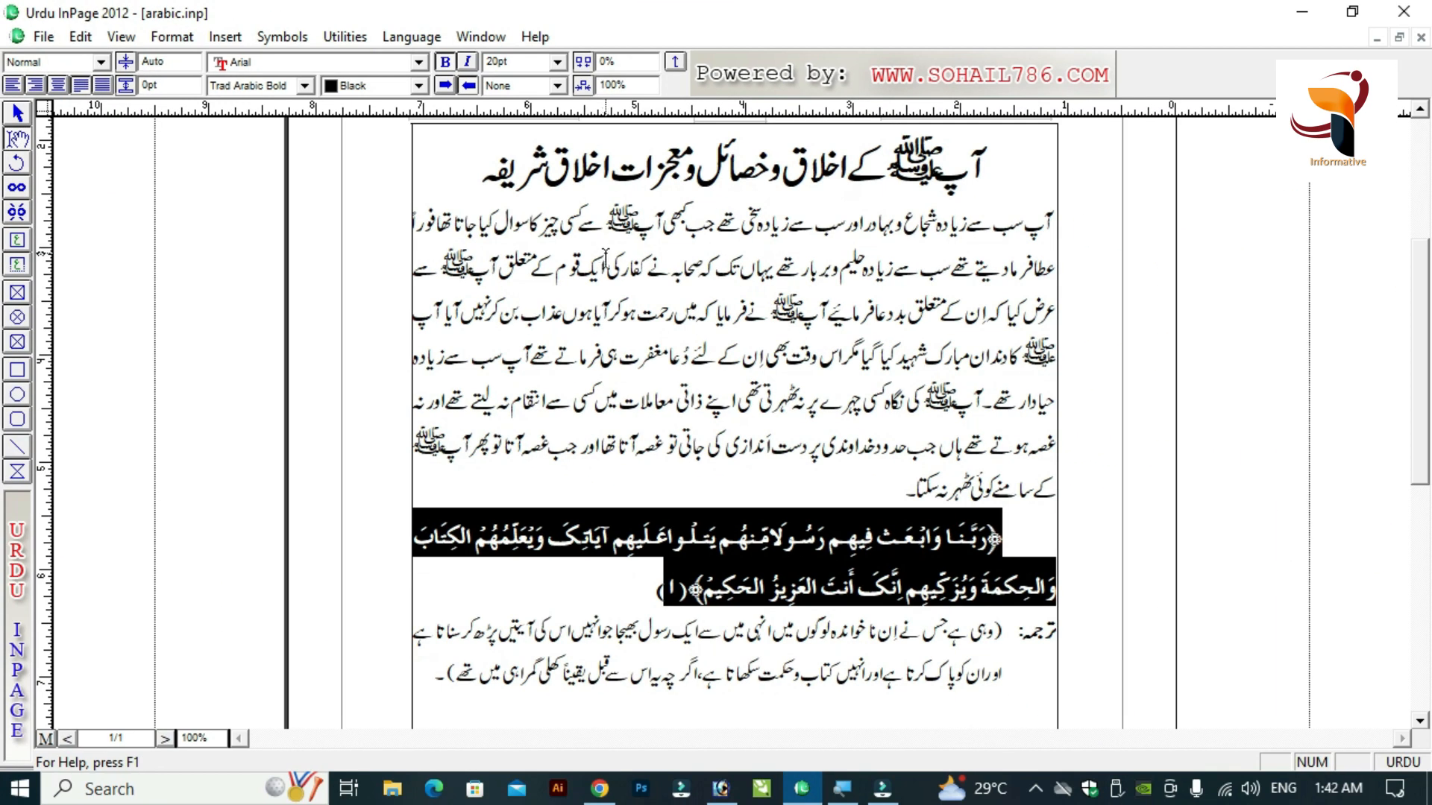
{"action": "left_click", "coordinate": [835, 626]}
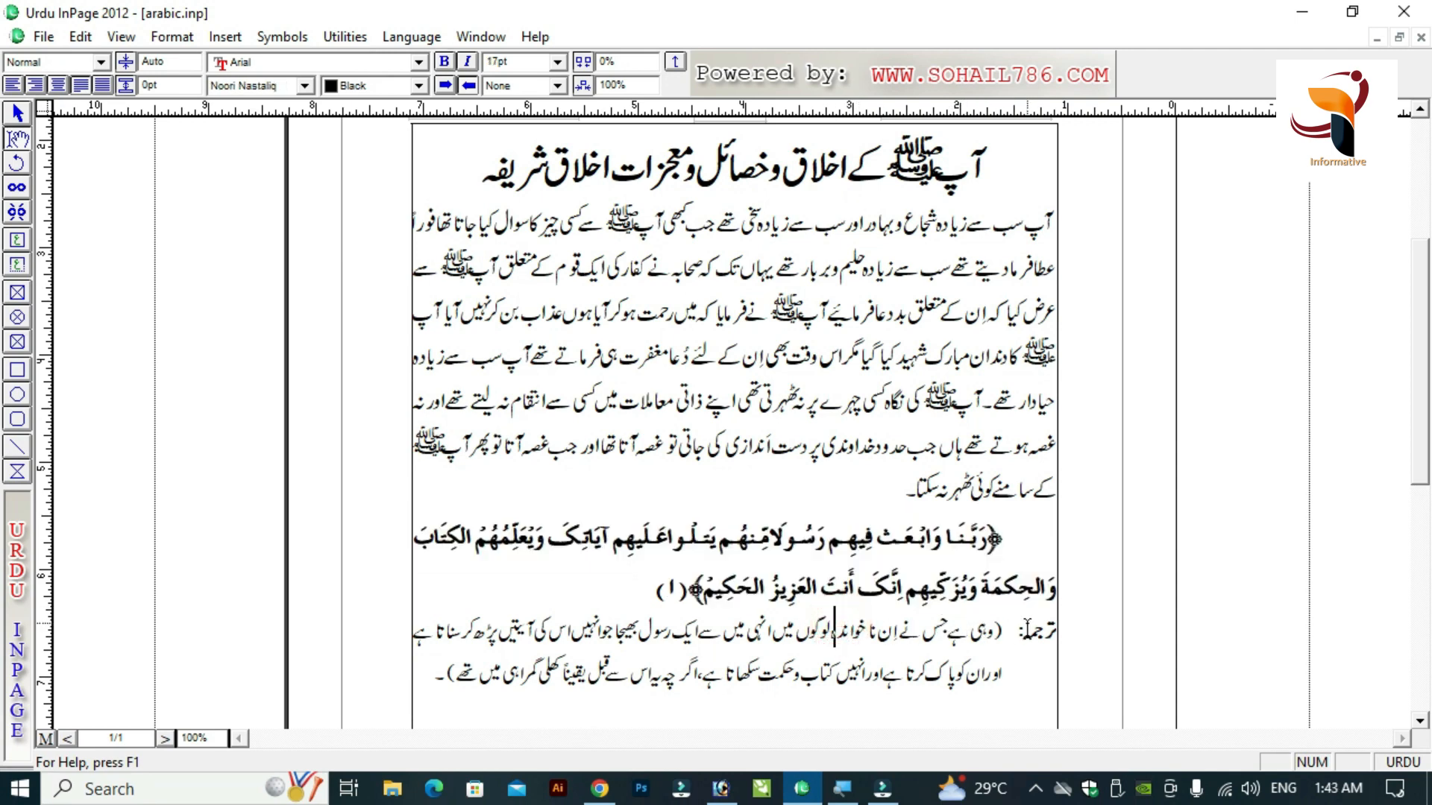
{"action": "left_click_drag", "start_coordinate": [1028, 629], "coordinate": [476, 675]}
Examine the alignment and indents of the translation paragraph in its paragraph preferences.
{"action": "left_click", "coordinate": [767, 630]}
{"action": "key", "text": "F9"}
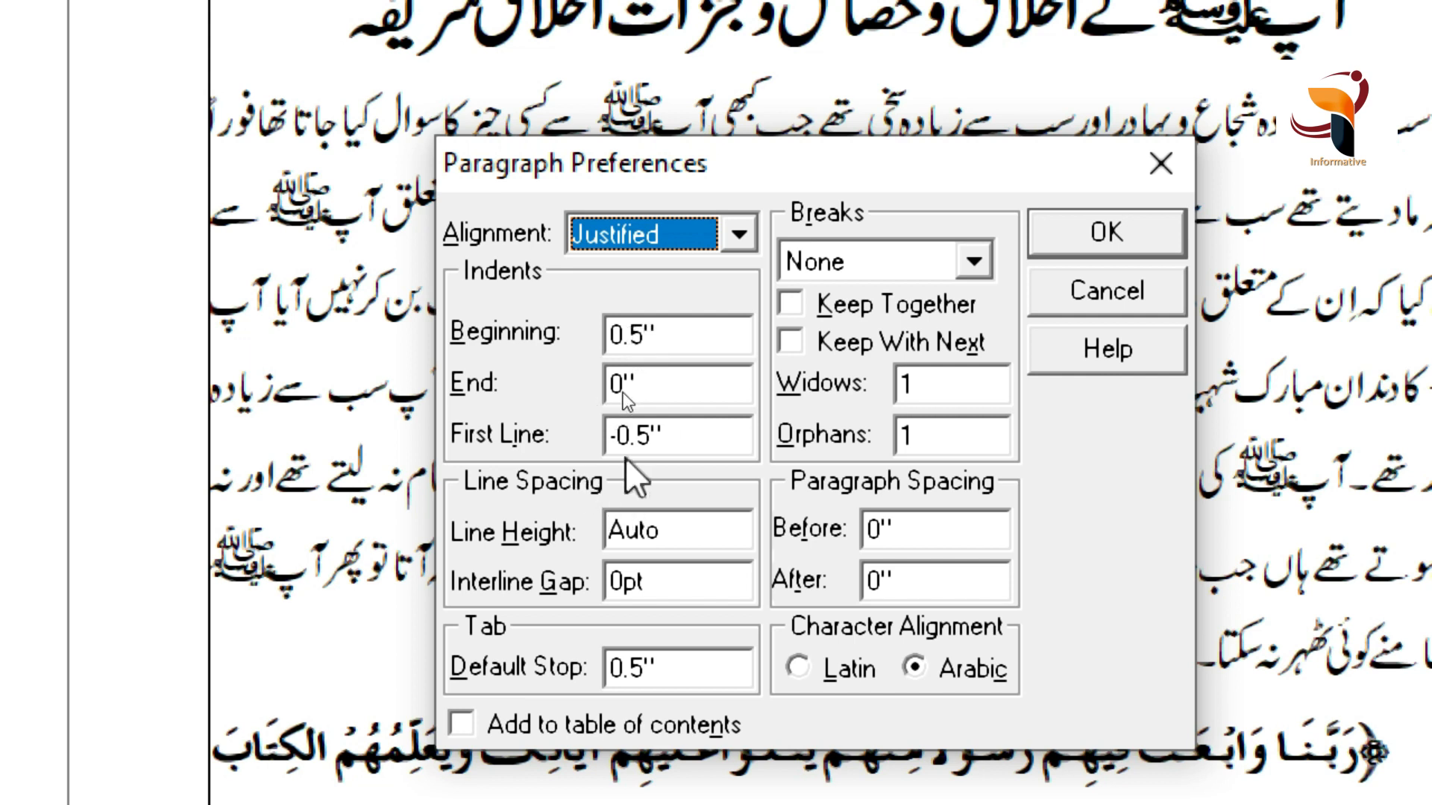
{"action": "left_click", "coordinate": [1106, 233]}
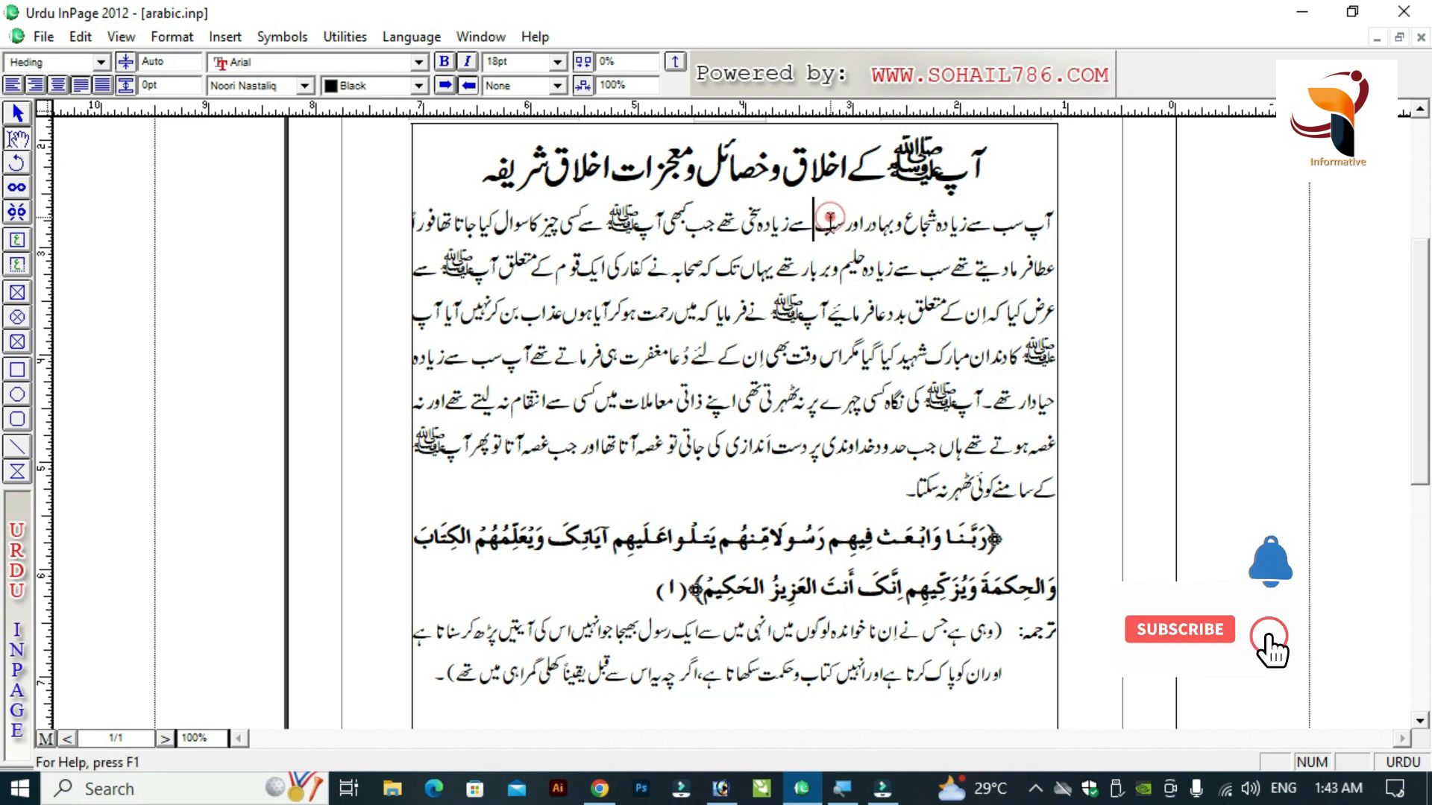
{"action": "left_click", "coordinate": [830, 220]}
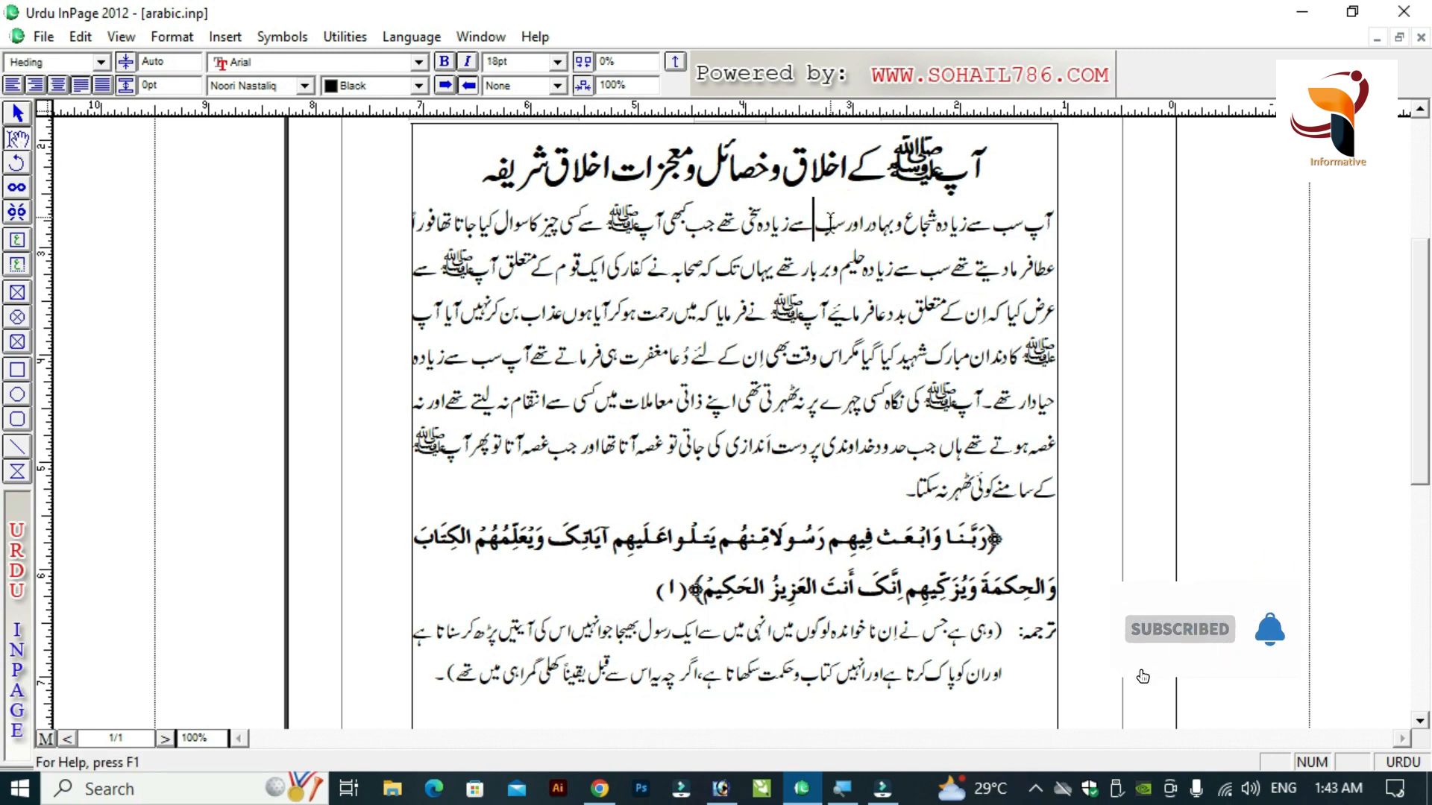
Add an empty line after the heading, view the available fonts and sizes for it, and remove the line again.
{"action": "left_click", "coordinate": [489, 173]}
{"action": "key", "text": "Return"}
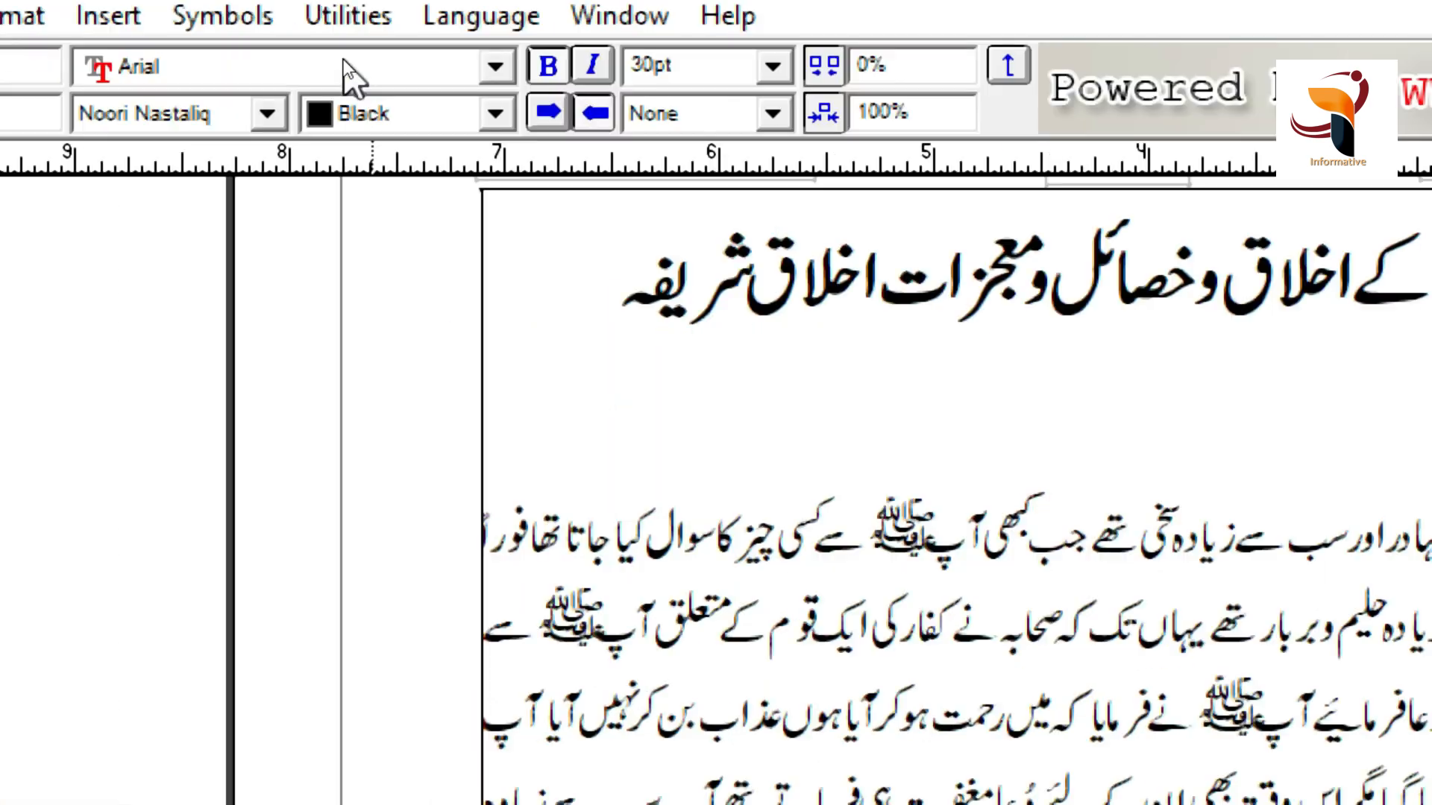
{"action": "left_click", "coordinate": [267, 114]}
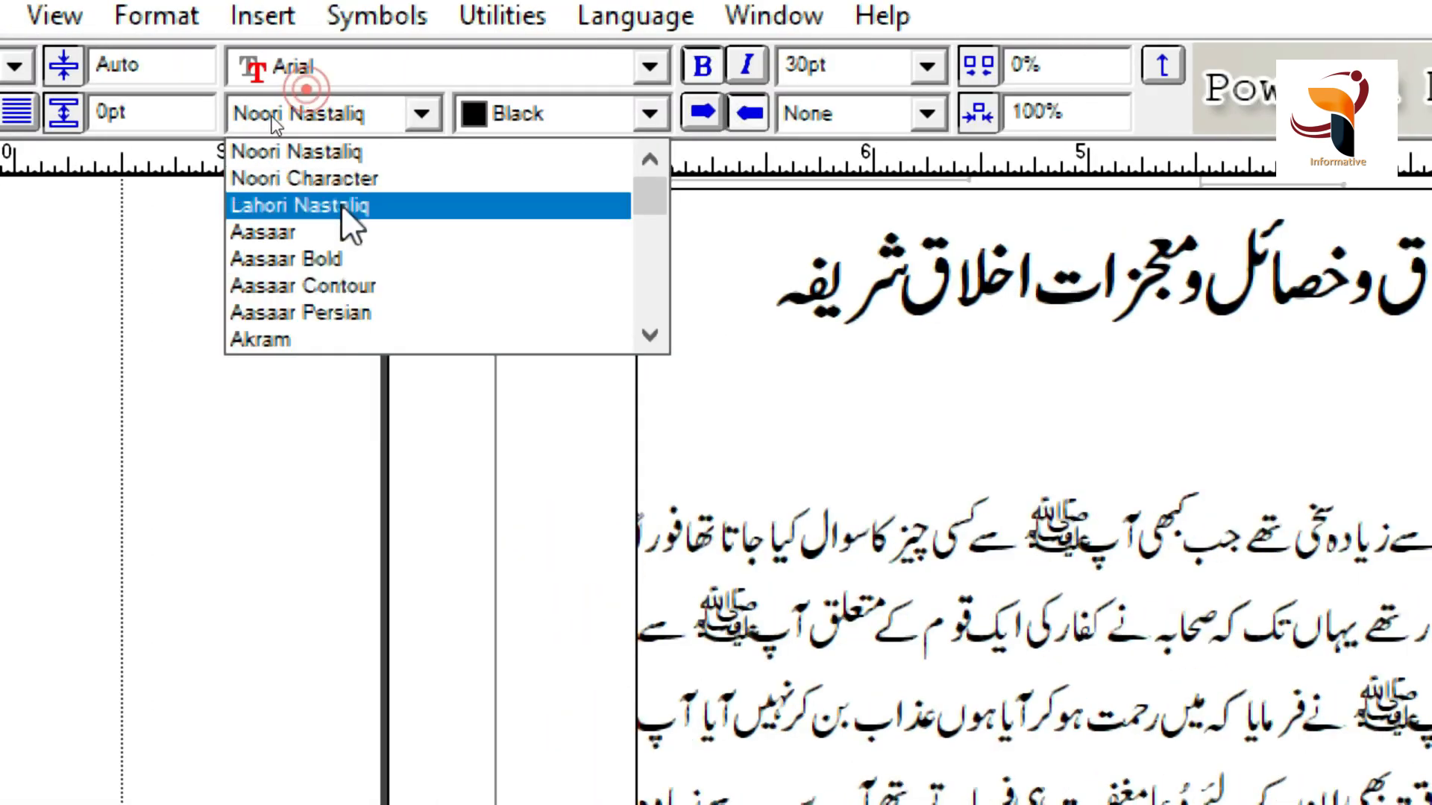
{"action": "left_click", "coordinate": [417, 118]}
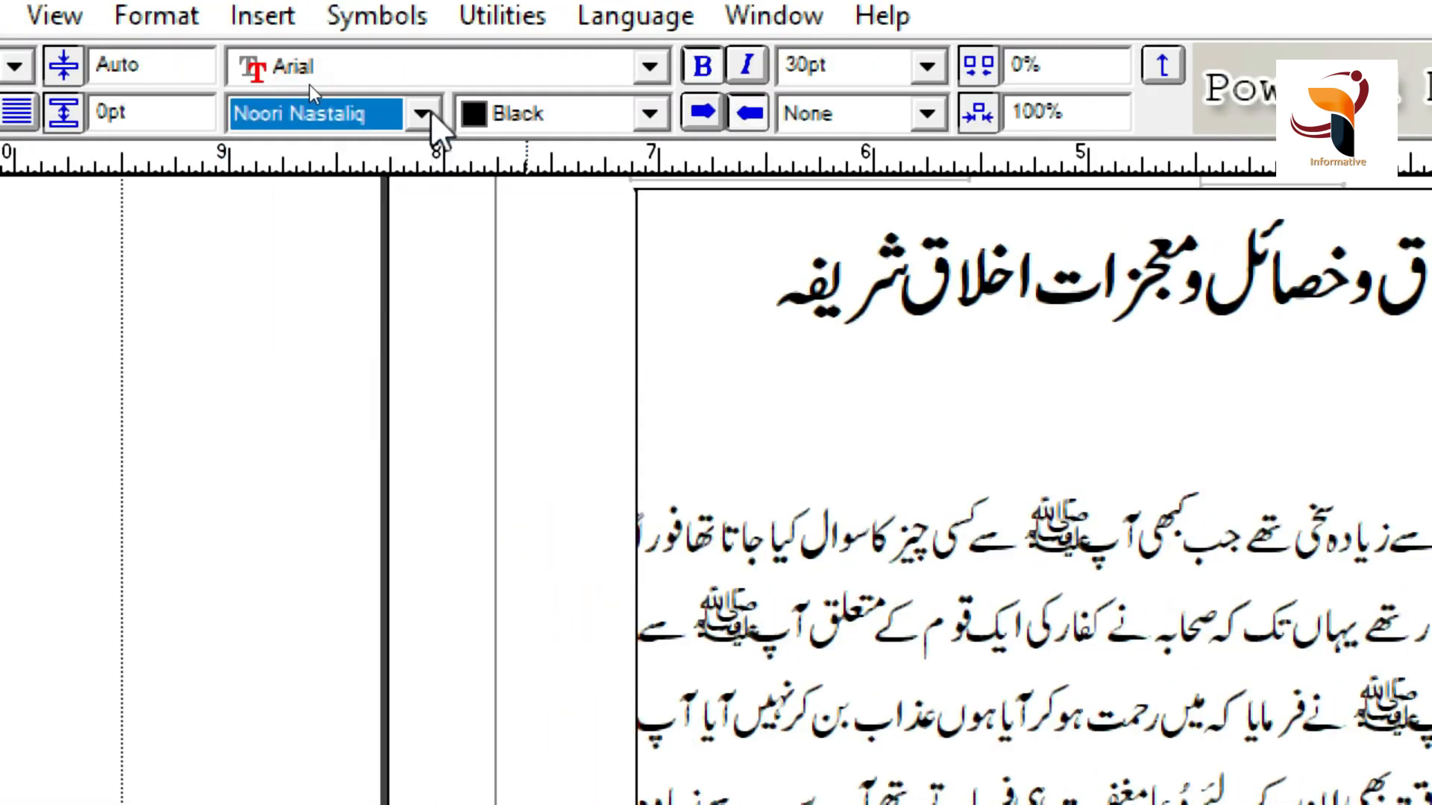
{"action": "left_click", "coordinate": [927, 67]}
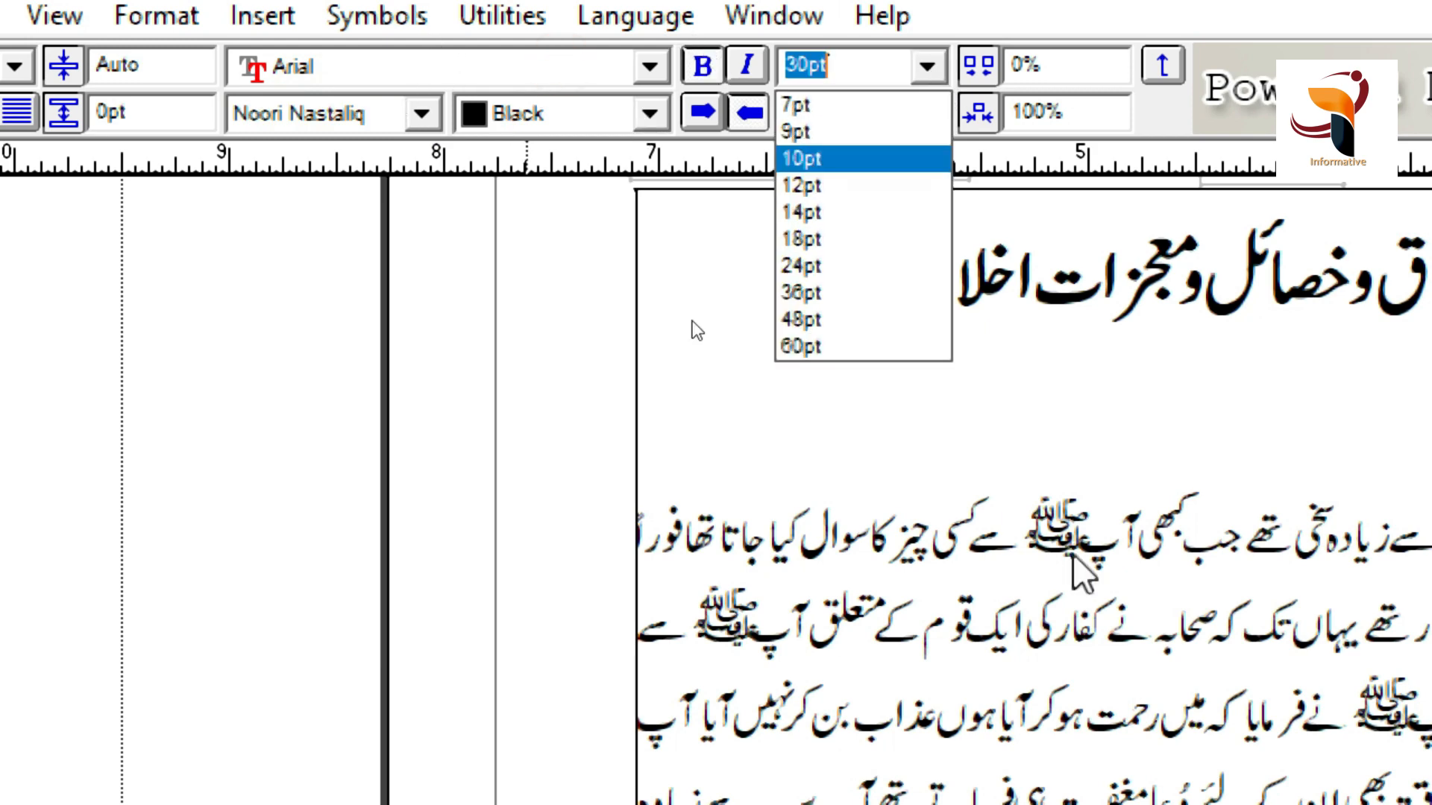
{"action": "left_click", "coordinate": [700, 302]}
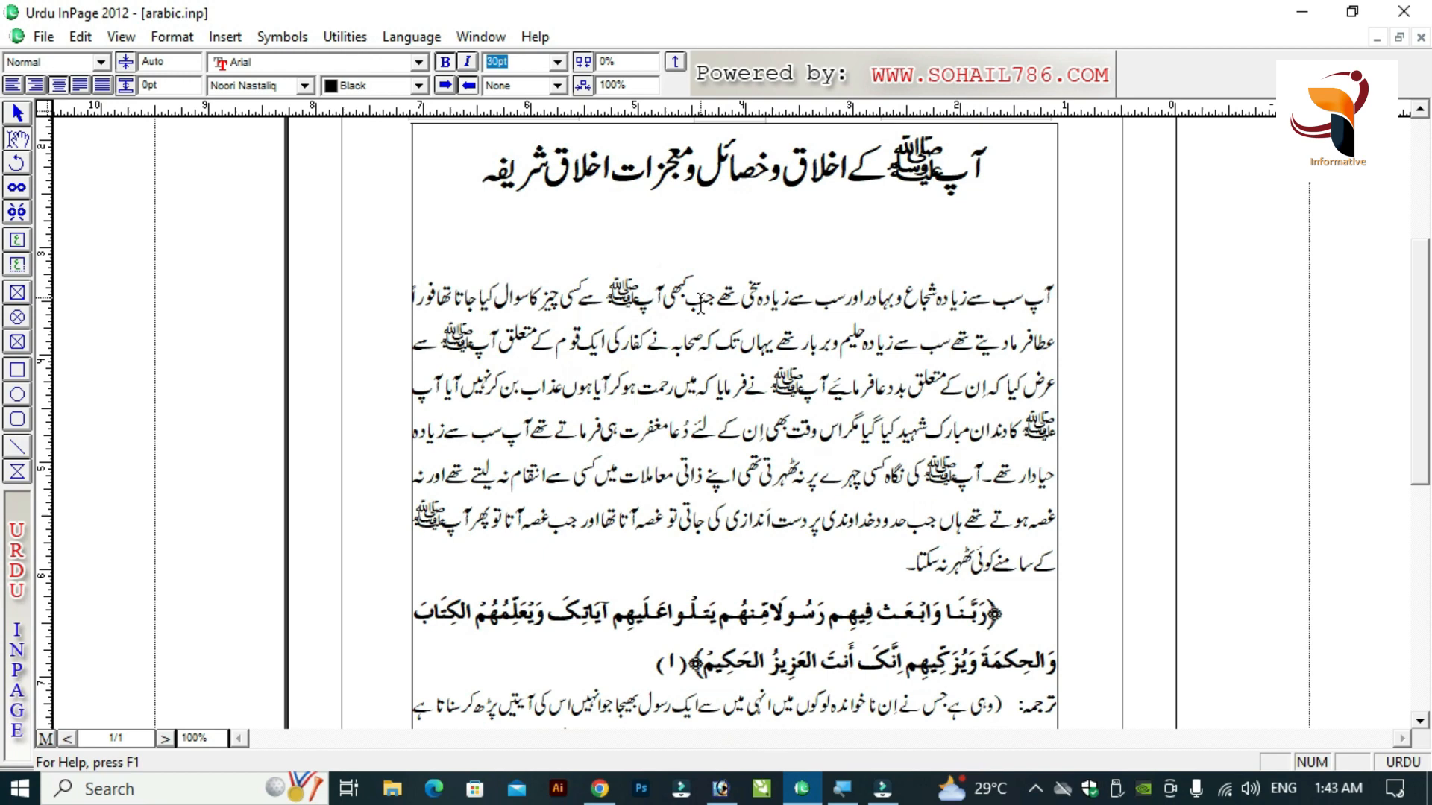
{"action": "left_click", "coordinate": [762, 250]}
{"action": "key", "text": "Delete"}
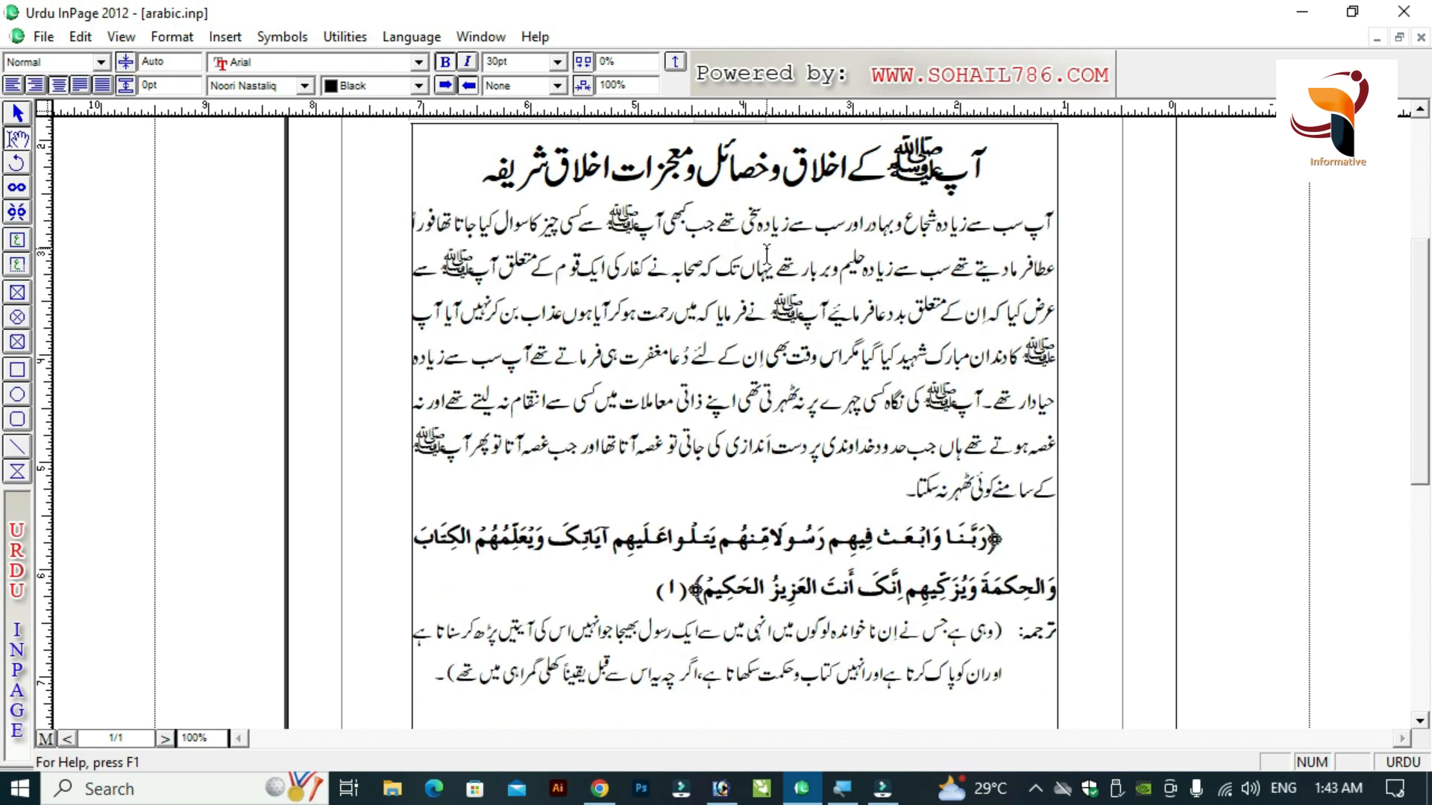
{"action": "key", "text": "Return"}
{"action": "key", "text": "BackSpace"}
Add an empty line between the body paragraph and the Arabic verse and set its font to Trad Arabic Bold.
{"action": "key", "text": "Down"}
{"action": "key", "text": "Down"}
{"action": "key", "text": "Down"}
{"action": "key", "text": "Down"}
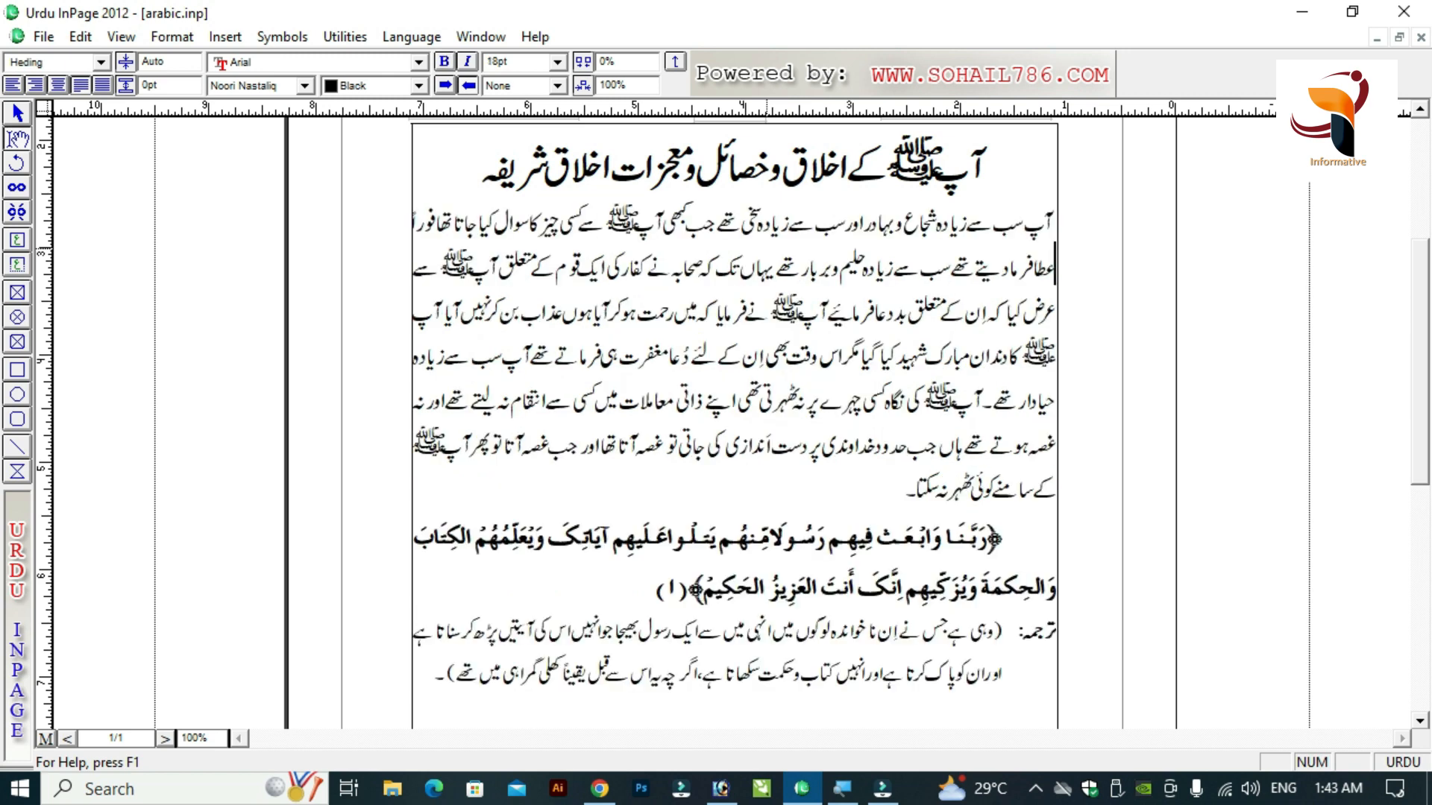
{"action": "key", "text": "Down"}
{"action": "key", "text": "Down"}
{"action": "key", "text": "End"}
{"action": "key", "text": "Return"}
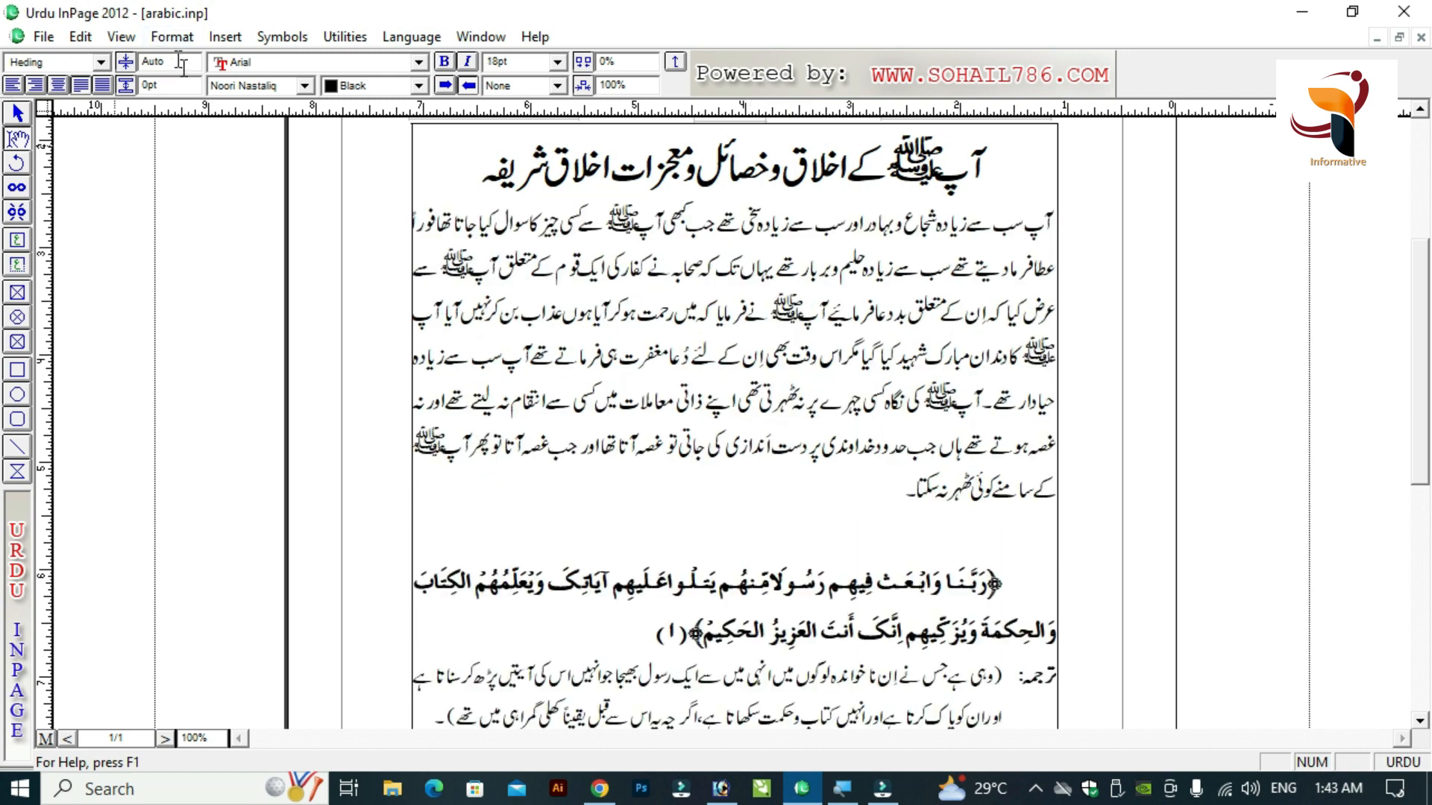
{"action": "left_click", "coordinate": [305, 86]}
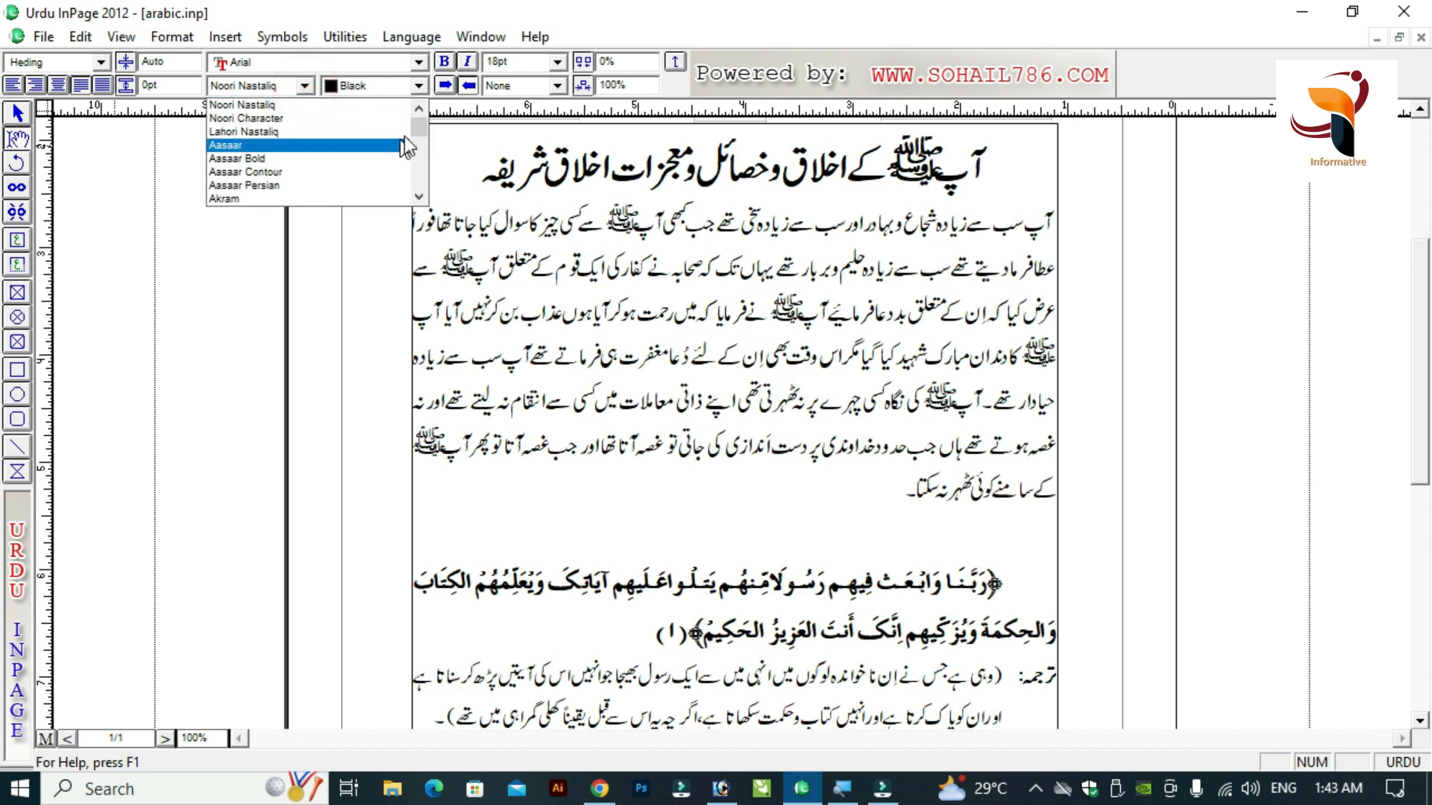
{"action": "left_click_drag", "start_coordinate": [419, 127], "coordinate": [419, 178]}
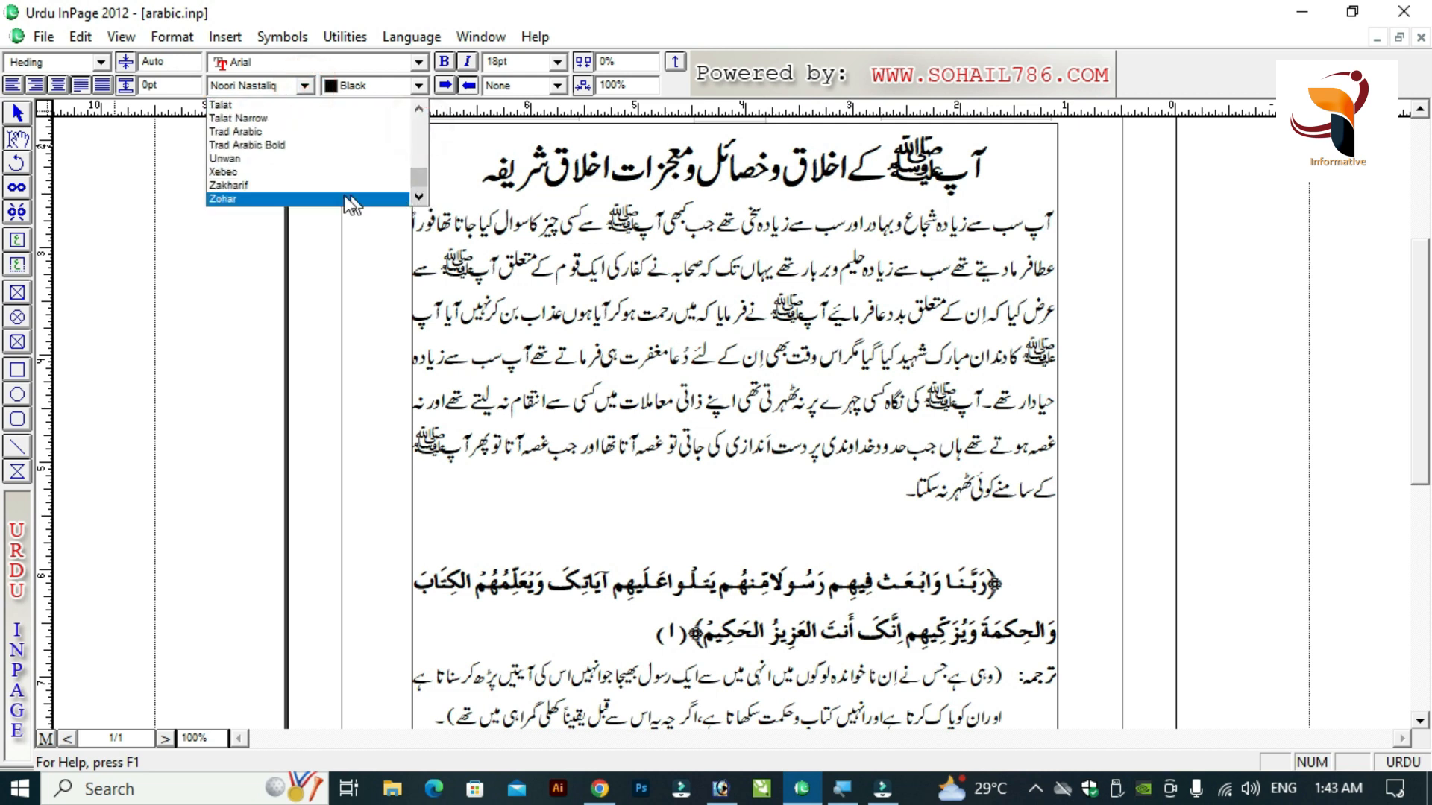
{"action": "left_click", "coordinate": [279, 144]}
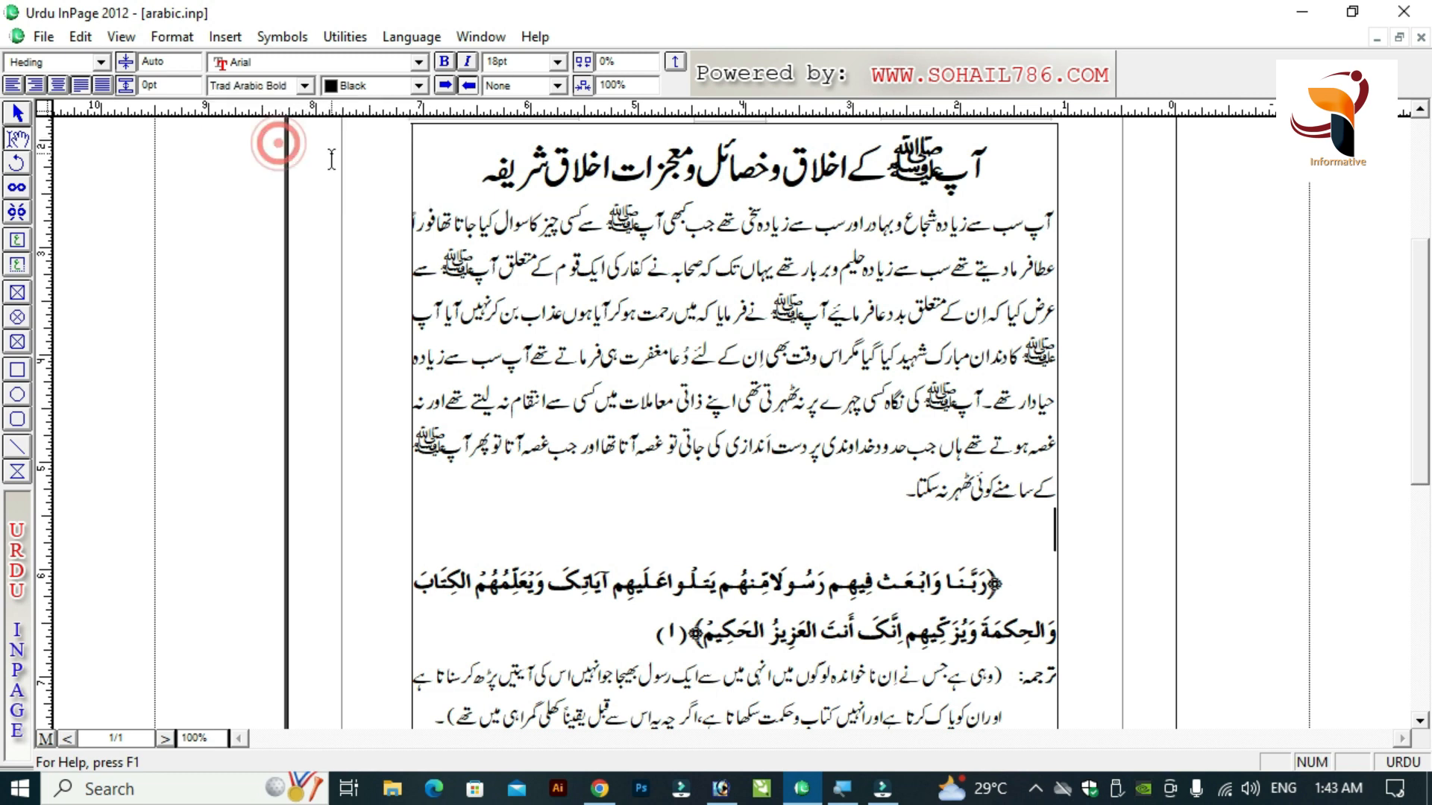
Set the new line's font size to 20 pt and enter a few sample Urdu letters in it.
{"action": "double_click", "coordinate": [507, 62]}
{"action": "type", "text": "20"}
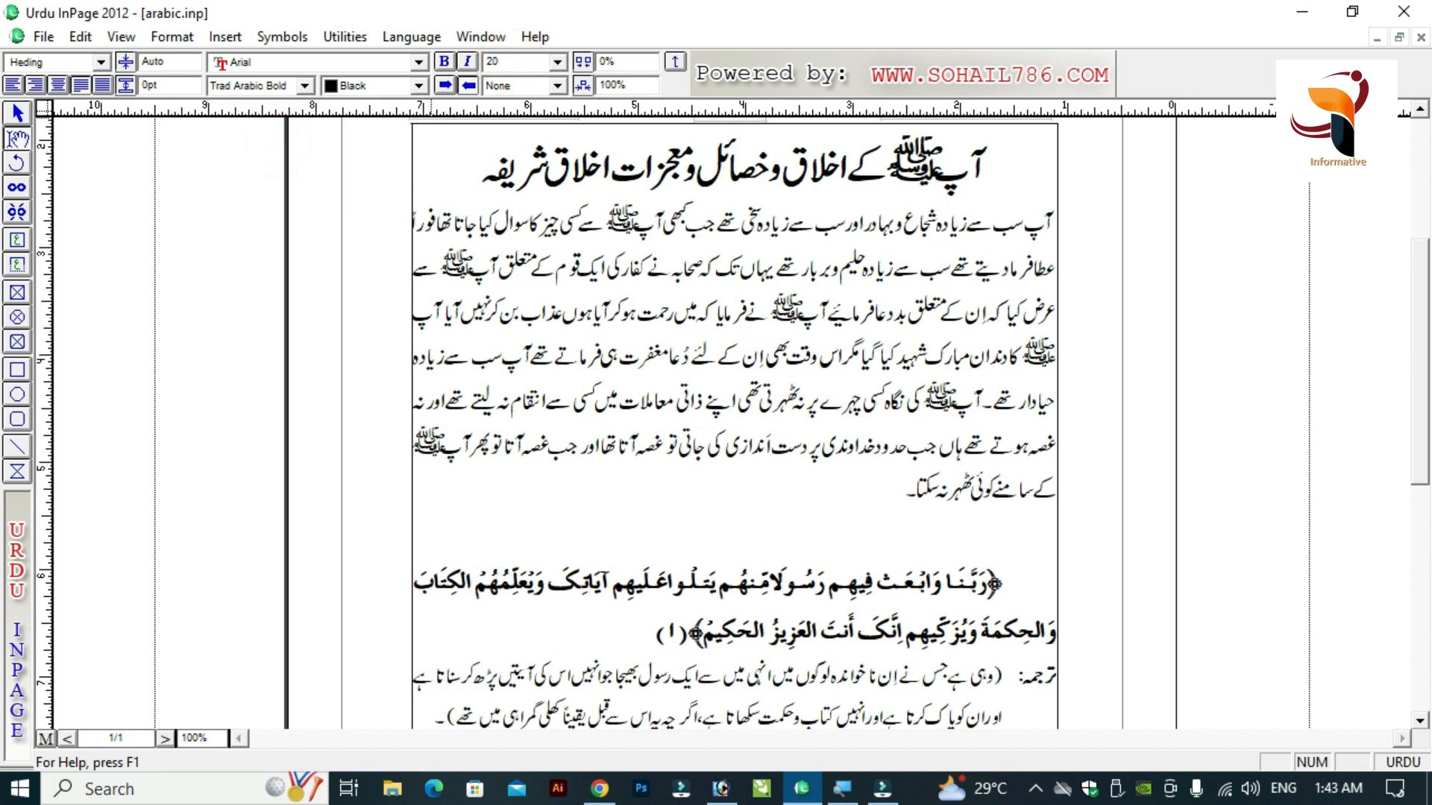
{"action": "key", "text": "Return"}
{"action": "type", "text": "شز سدس"}
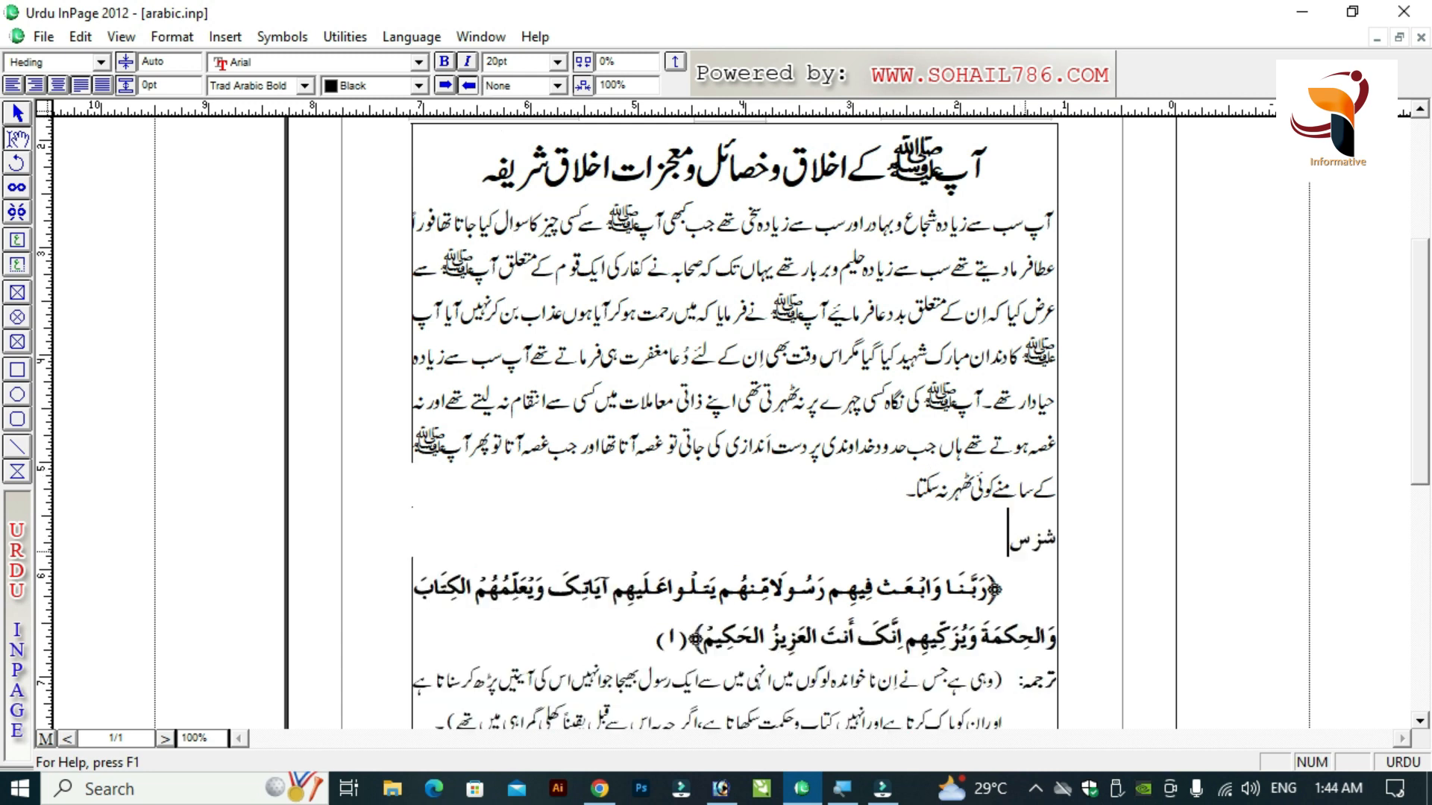
Delete the sample letters and remove the added line above the Arabic verse.
{"action": "key", "text": "shift+Home"}
{"action": "key", "text": "Delete"}
{"action": "key", "text": "Delete"}
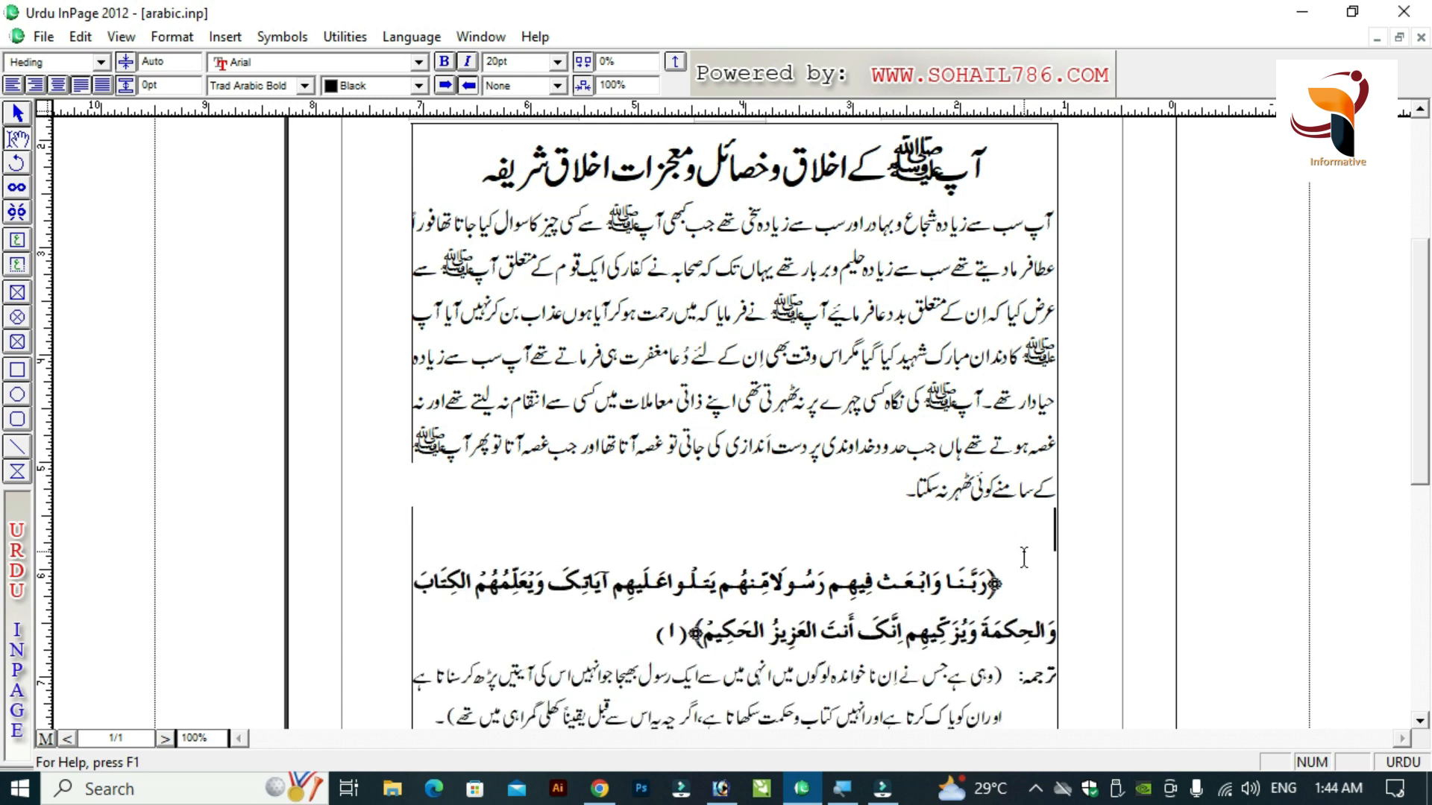
{"action": "key", "text": "Right"}
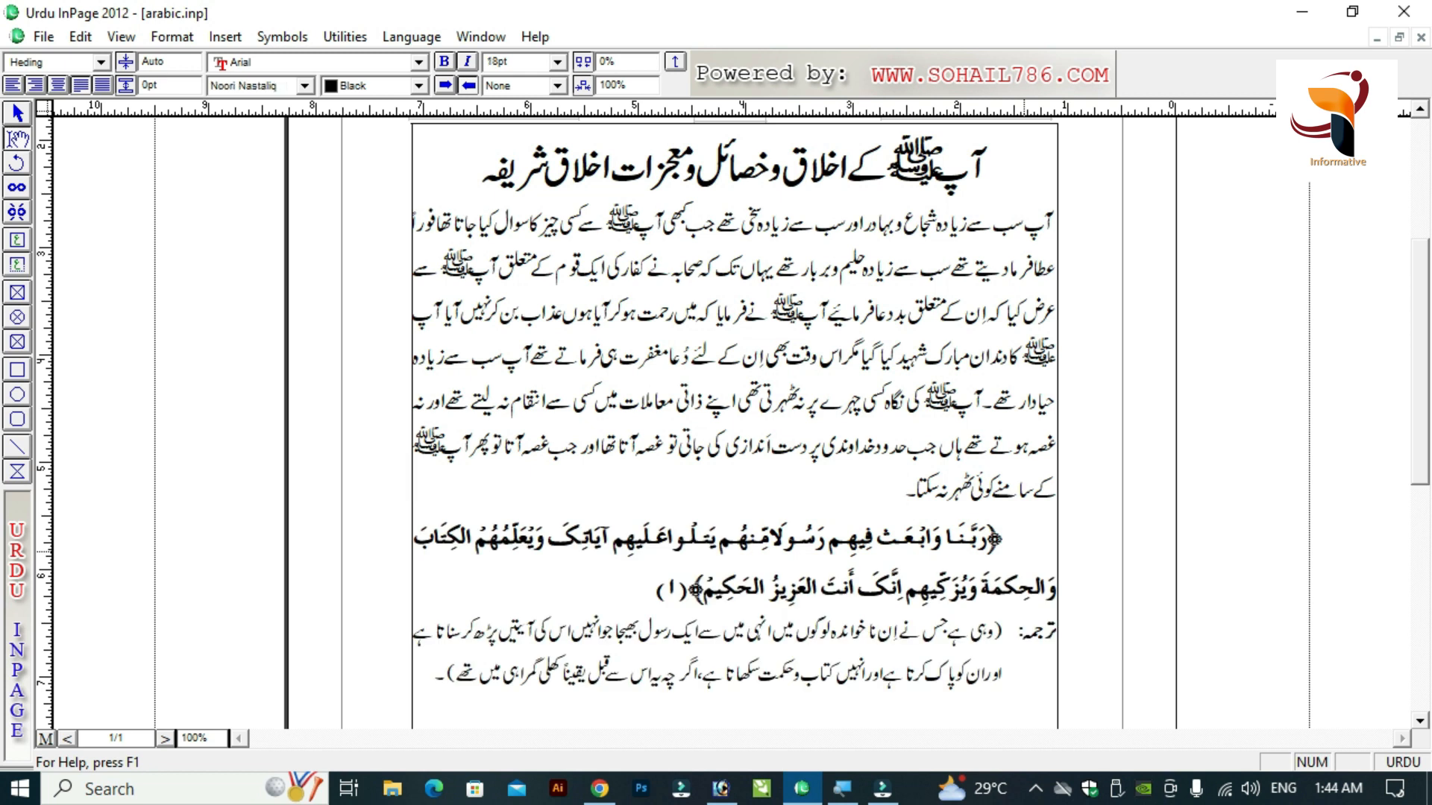
Move the cursor between the heading and the body paragraph to compare their style and size settings.
{"action": "key", "text": "Up"}
{"action": "key", "text": "Up"}
{"action": "key", "text": "Up"}
{"action": "key", "text": "Up"}
{"action": "key", "text": "Up"}
{"action": "key", "text": "Up"}
{"action": "key", "text": "Up"}
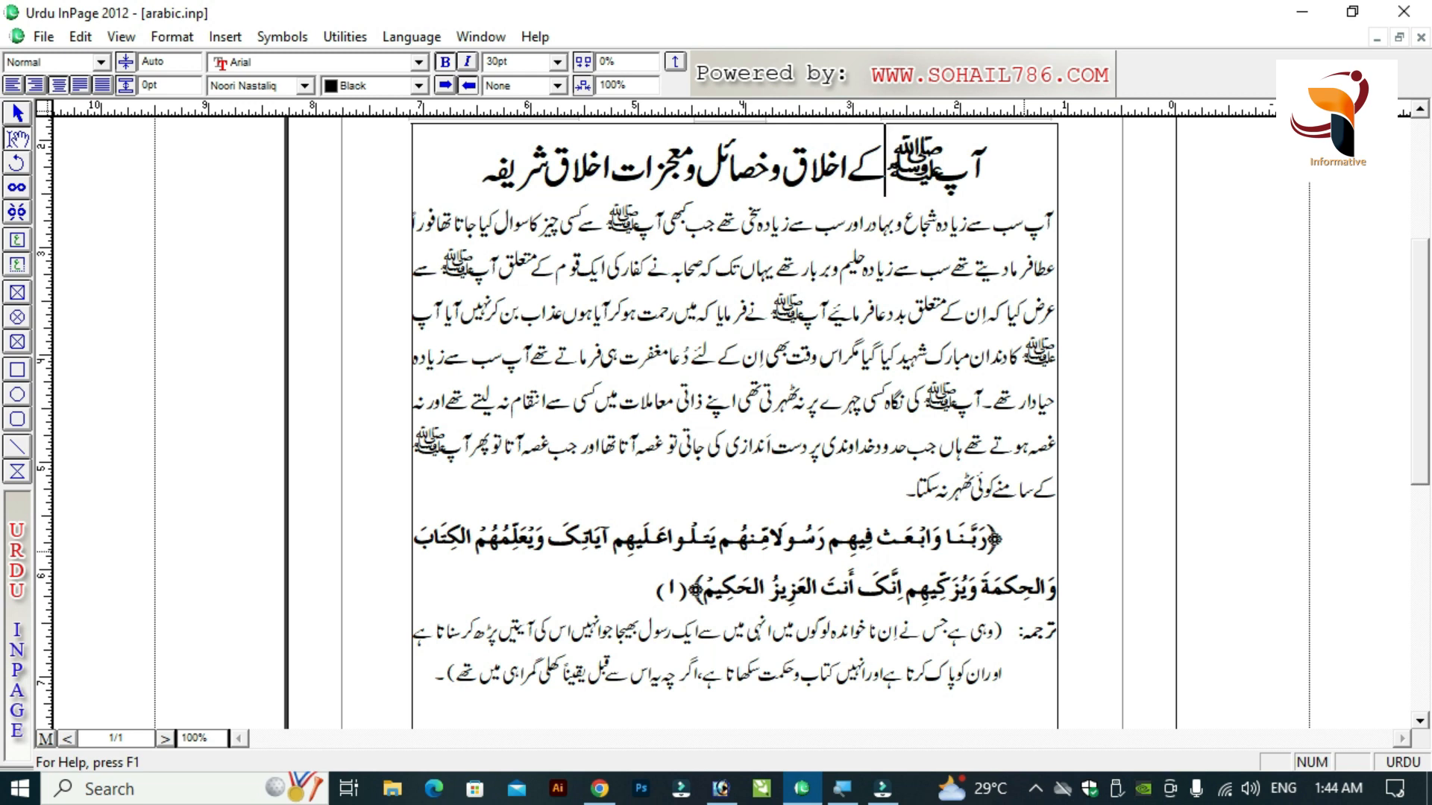
{"action": "key", "text": "Down"}
{"action": "key", "text": "Down"}
{"action": "key", "text": "Down"}
{"action": "key", "text": "Down"}
{"action": "key", "text": "Down"}
{"action": "key", "text": "Down"}
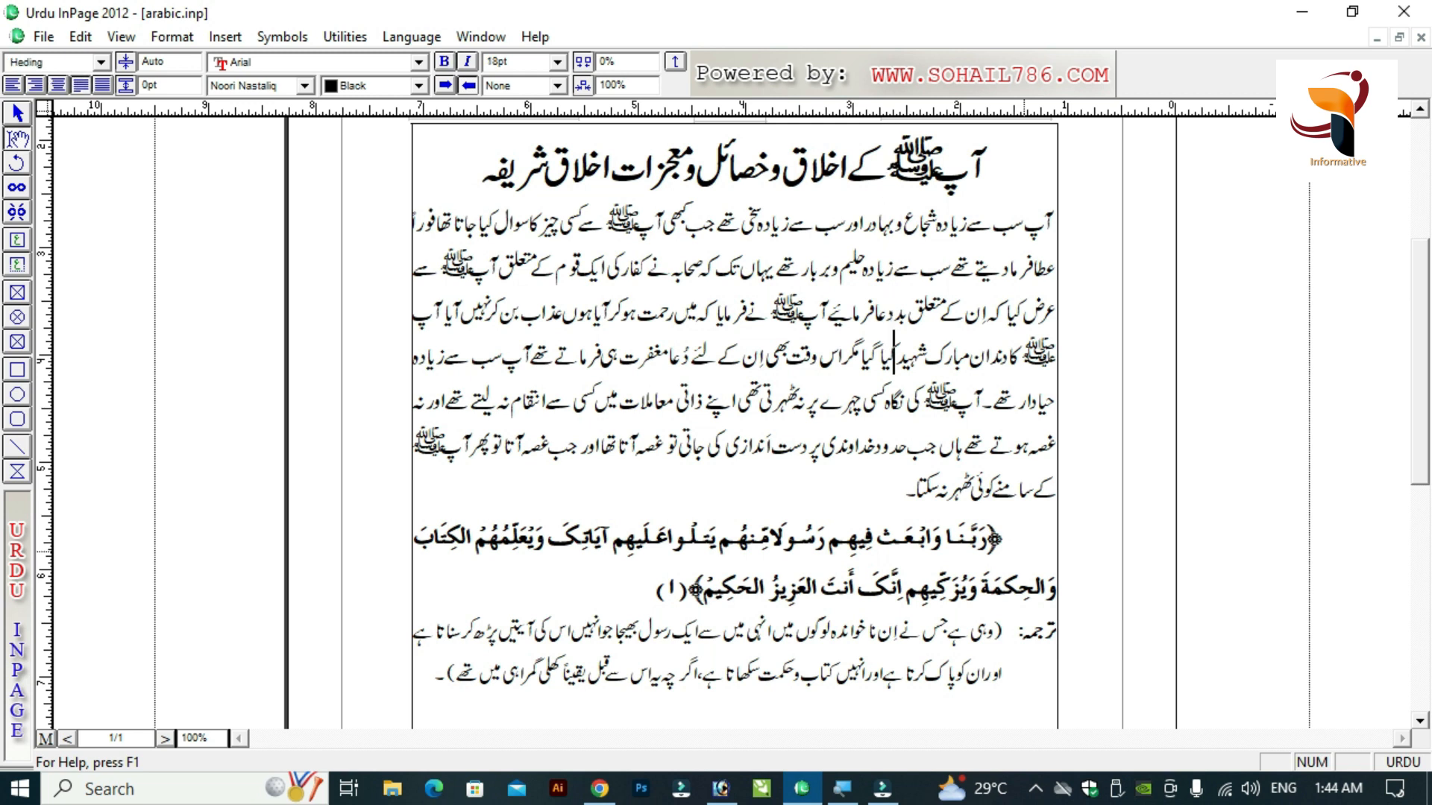
{"action": "key", "text": "Down"}
Highlight the whole heading line to examine its font and size settings.
{"action": "key", "text": "Up"}
{"action": "key", "text": "Up"}
{"action": "key", "text": "Up"}
{"action": "key", "text": "Up"}
{"action": "key", "text": "Up"}
{"action": "key", "text": "Up"}
{"action": "key", "text": "Right"}
{"action": "key", "text": "Right"}
{"action": "key", "text": "shift+End"}
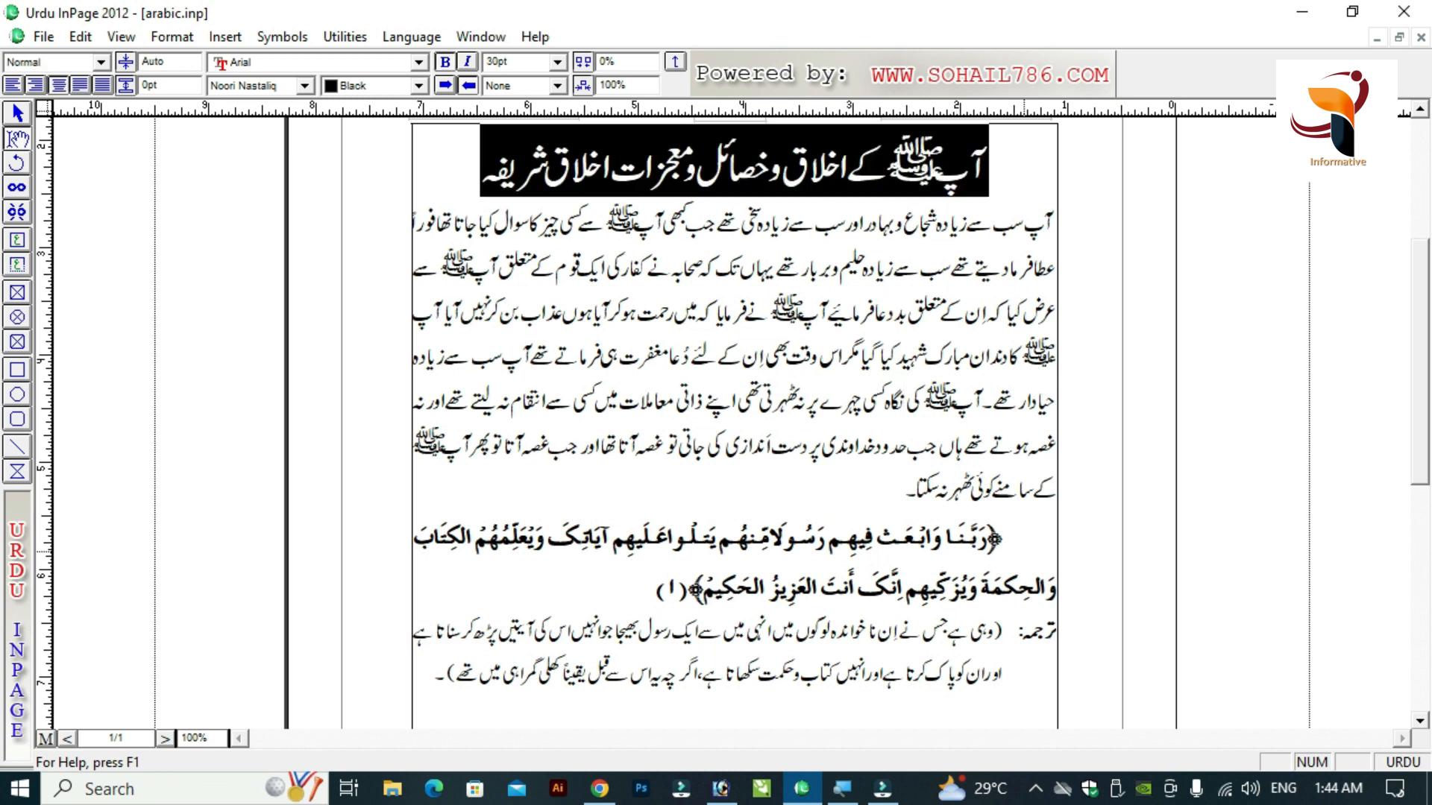
Add an empty line below the body paragraph and give it the heading's centred 30 pt formatting in one go.
{"action": "key", "text": "Down"}
{"action": "key", "text": "Down"}
{"action": "key", "text": "Down"}
{"action": "key", "text": "Down"}
{"action": "key", "text": "Down"}
{"action": "key", "text": "Down"}
{"action": "key", "text": "Down"}
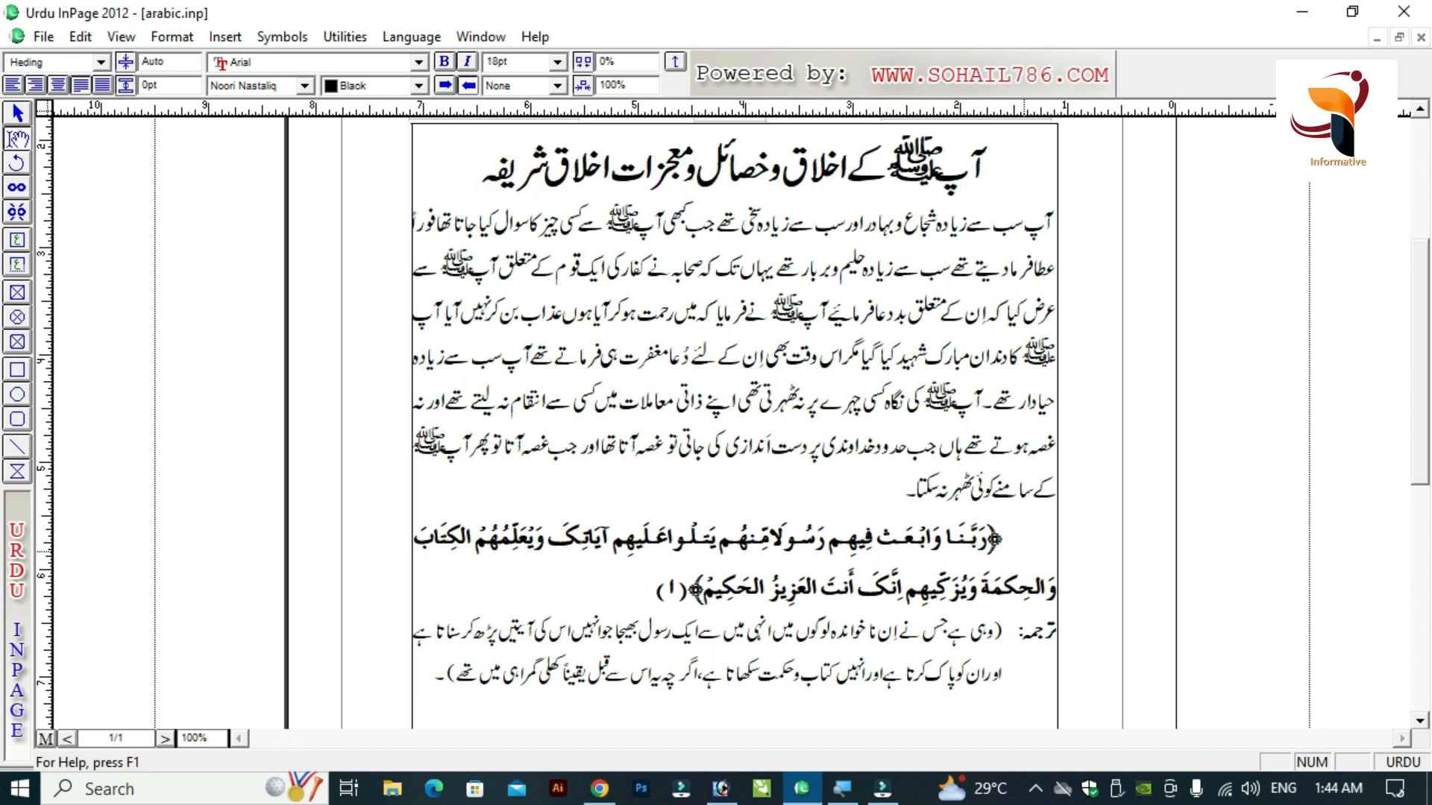
{"action": "key", "text": "Return"}
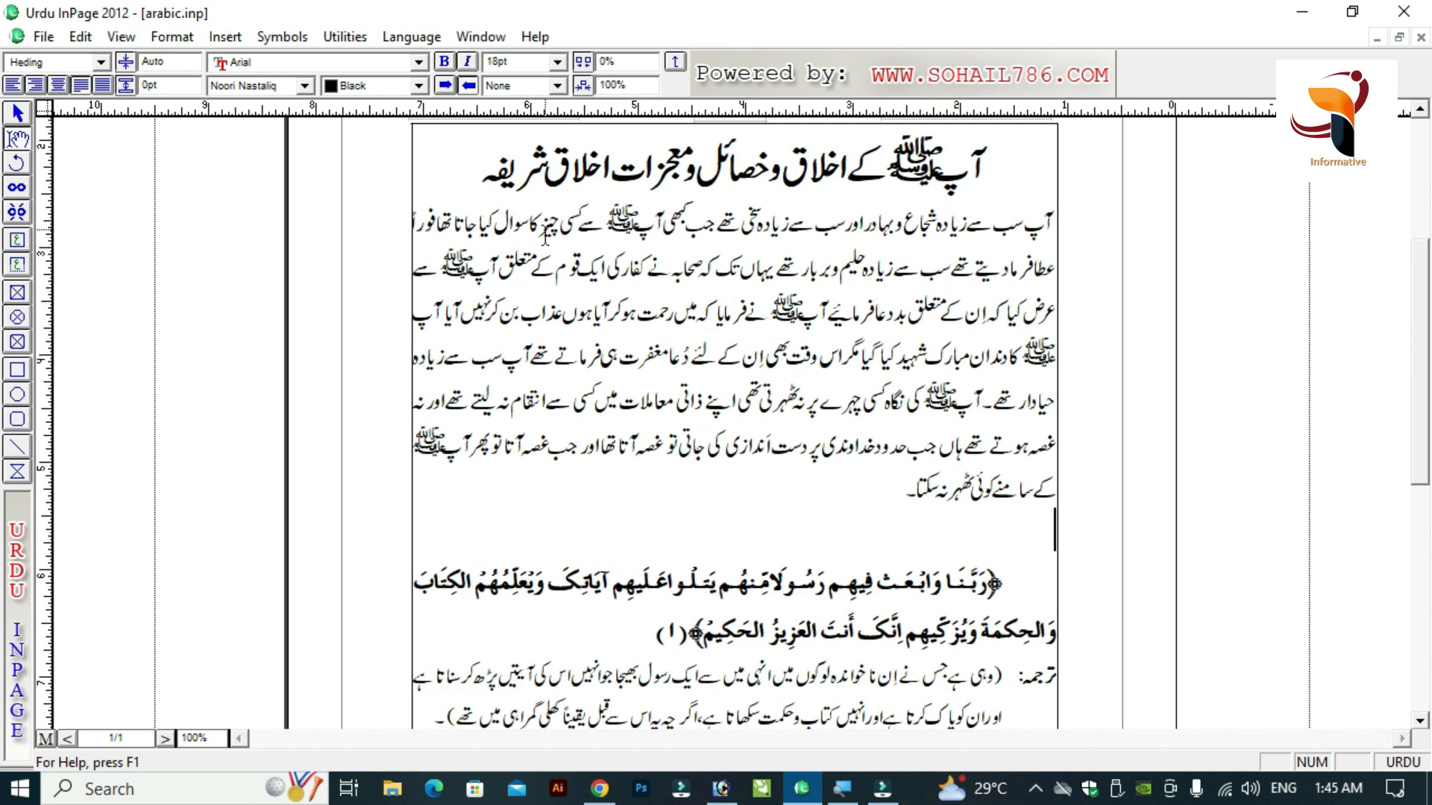
{"action": "key", "text": "ctrl+1"}
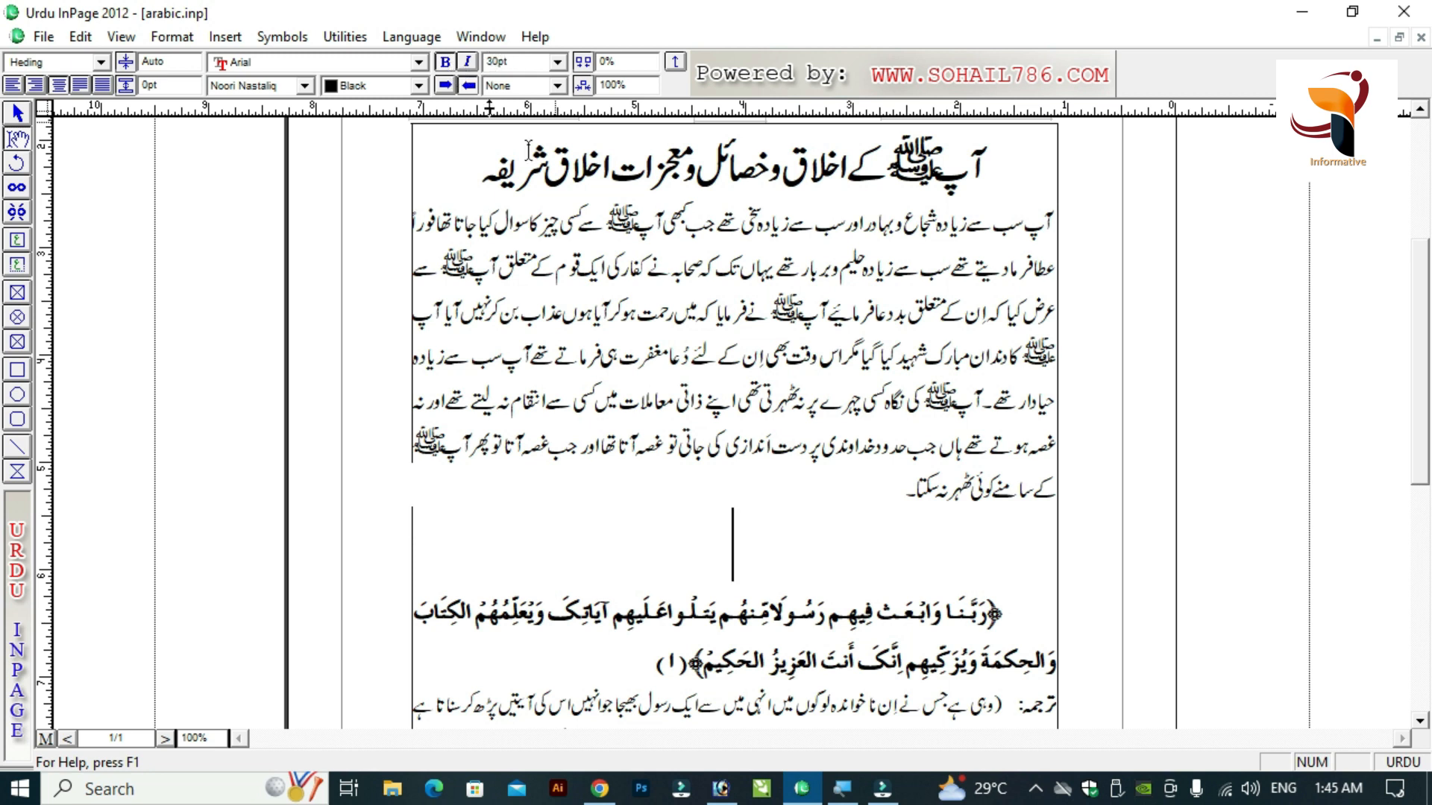
Enter the sample heading "آپ ﷺ کے اخلاق" on the new line, then delete it together with the line.
{"action": "type", "text": "آپ"}
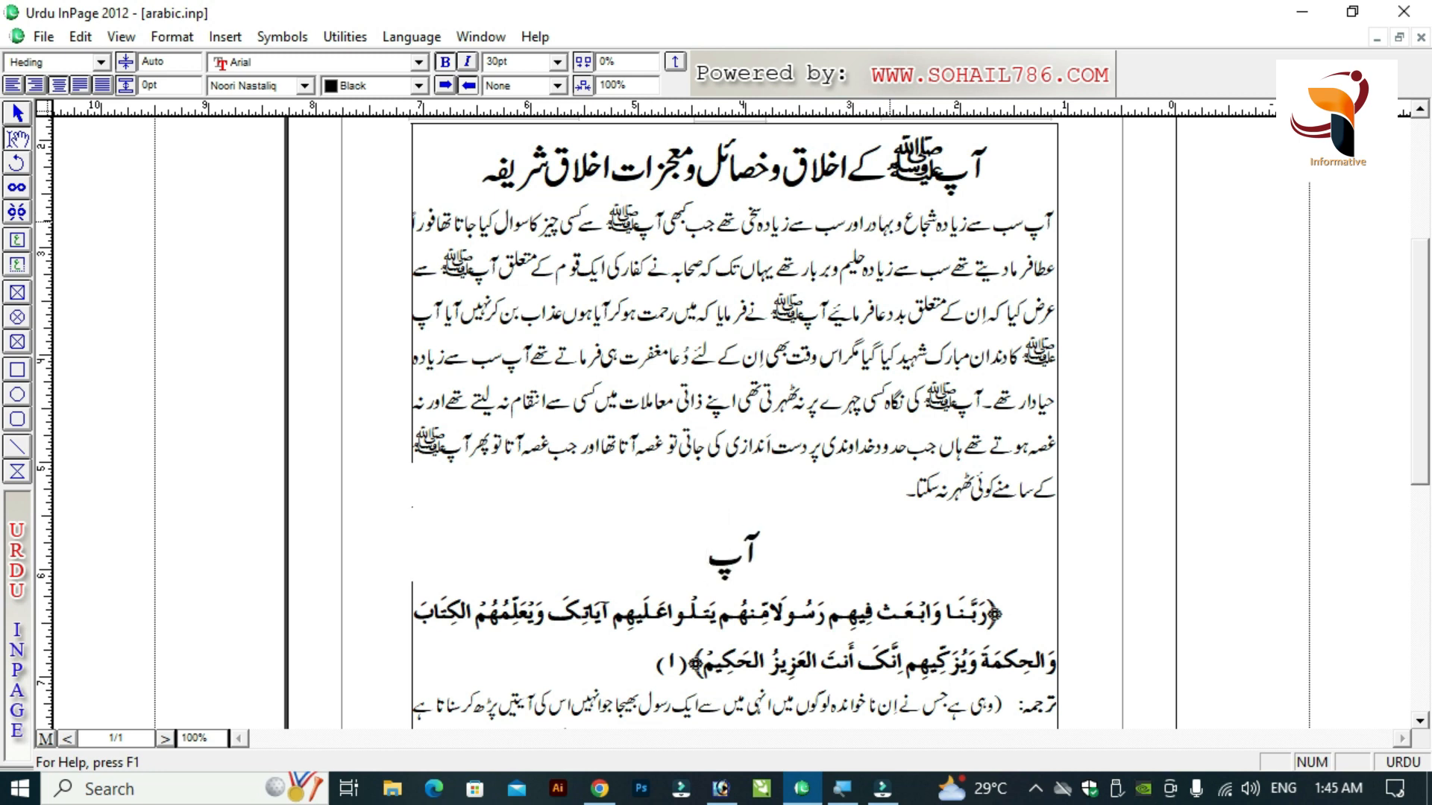
{"action": "type", "text": "ﷺ کے اخلا"}
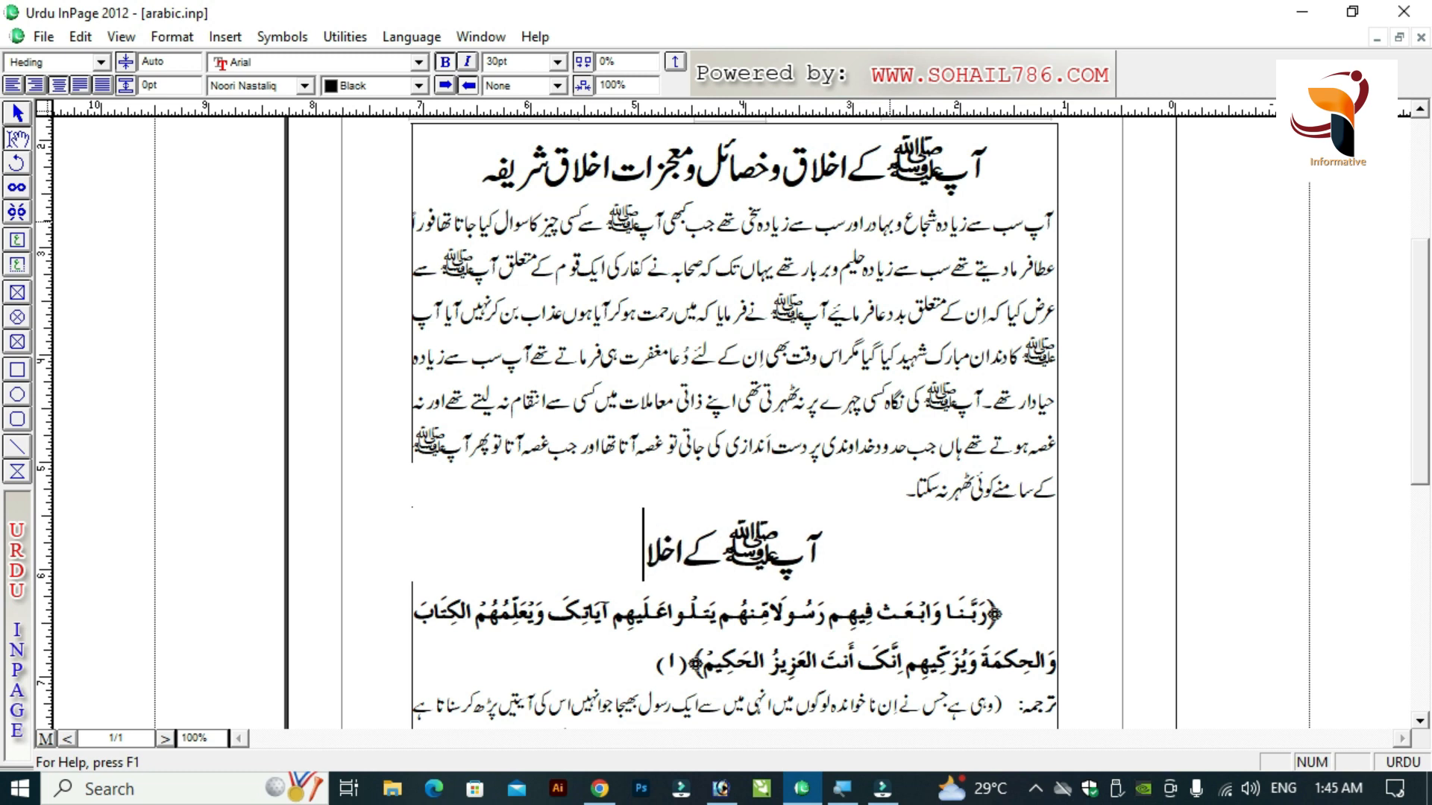
{"action": "type", "text": "ق"}
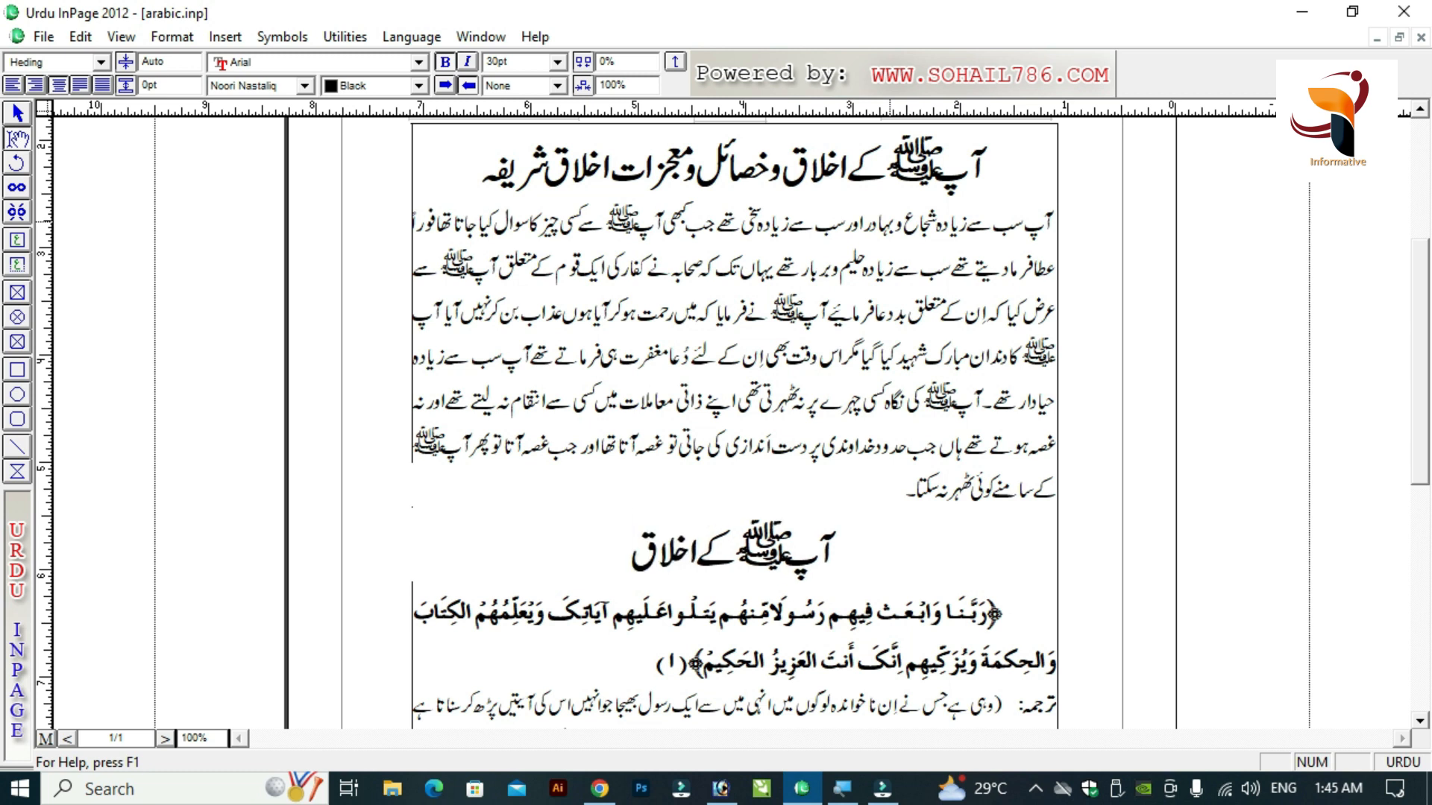
{"action": "key", "text": "shift+Home"}
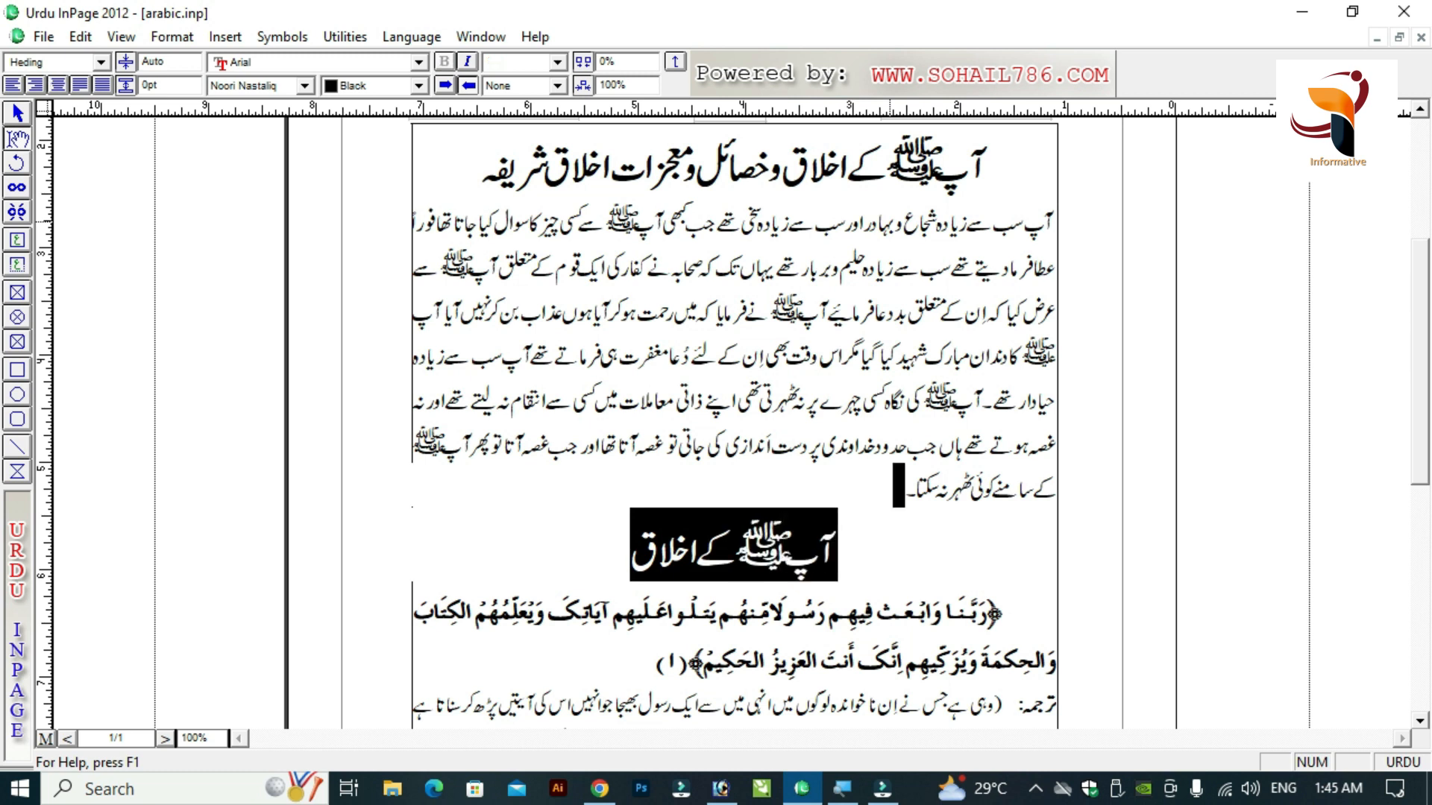
{"action": "key", "text": "Delete"}
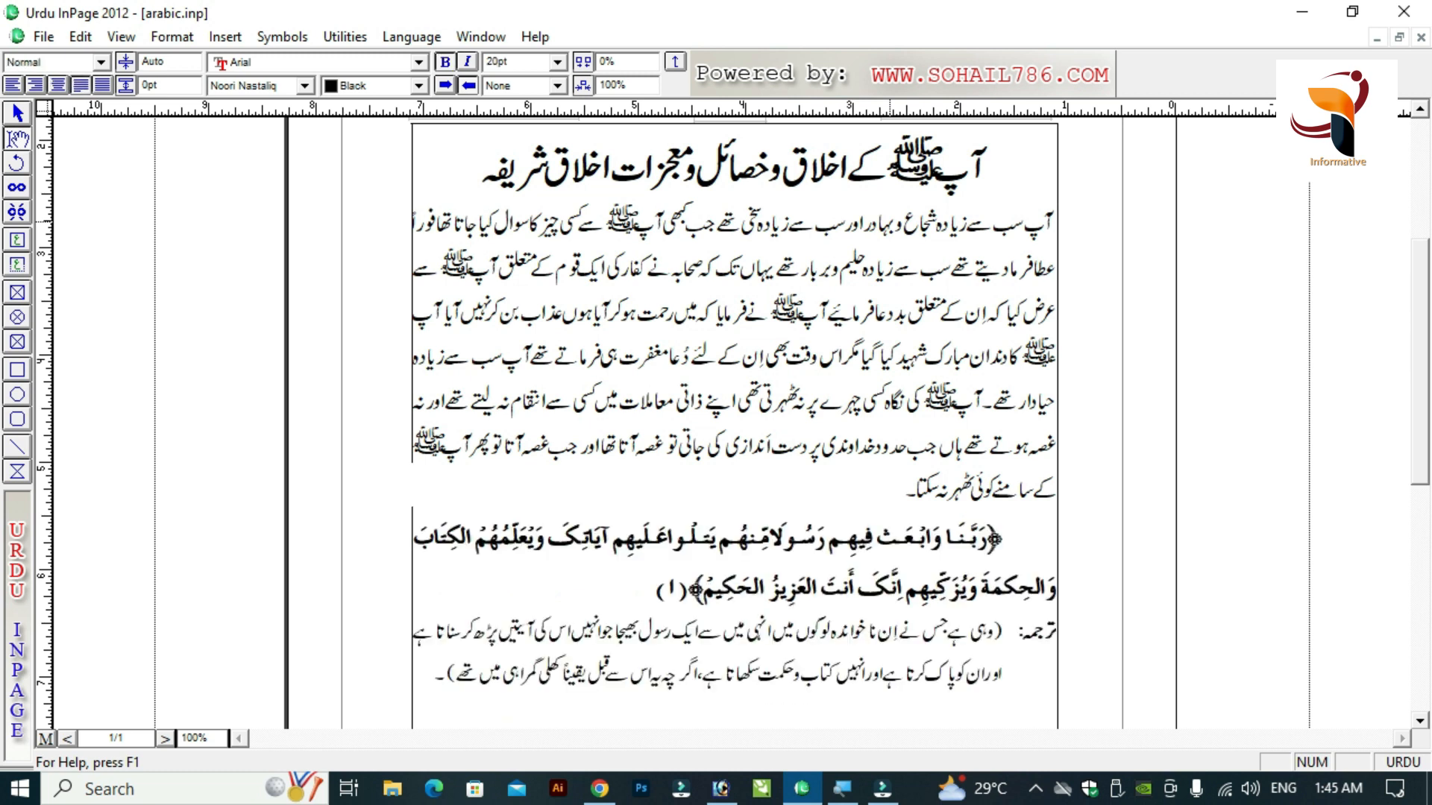
Highlight the body paragraph line by line to examine its font and size settings.
{"action": "key", "text": "Up"}
{"action": "key", "text": "Up"}
{"action": "key", "text": "Up"}
{"action": "key", "text": "Up"}
{"action": "key", "text": "Up"}
{"action": "key", "text": "Up"}
{"action": "key", "text": "Up"}
{"action": "key", "text": "shift+Down"}
{"action": "key", "text": "shift+Down"}
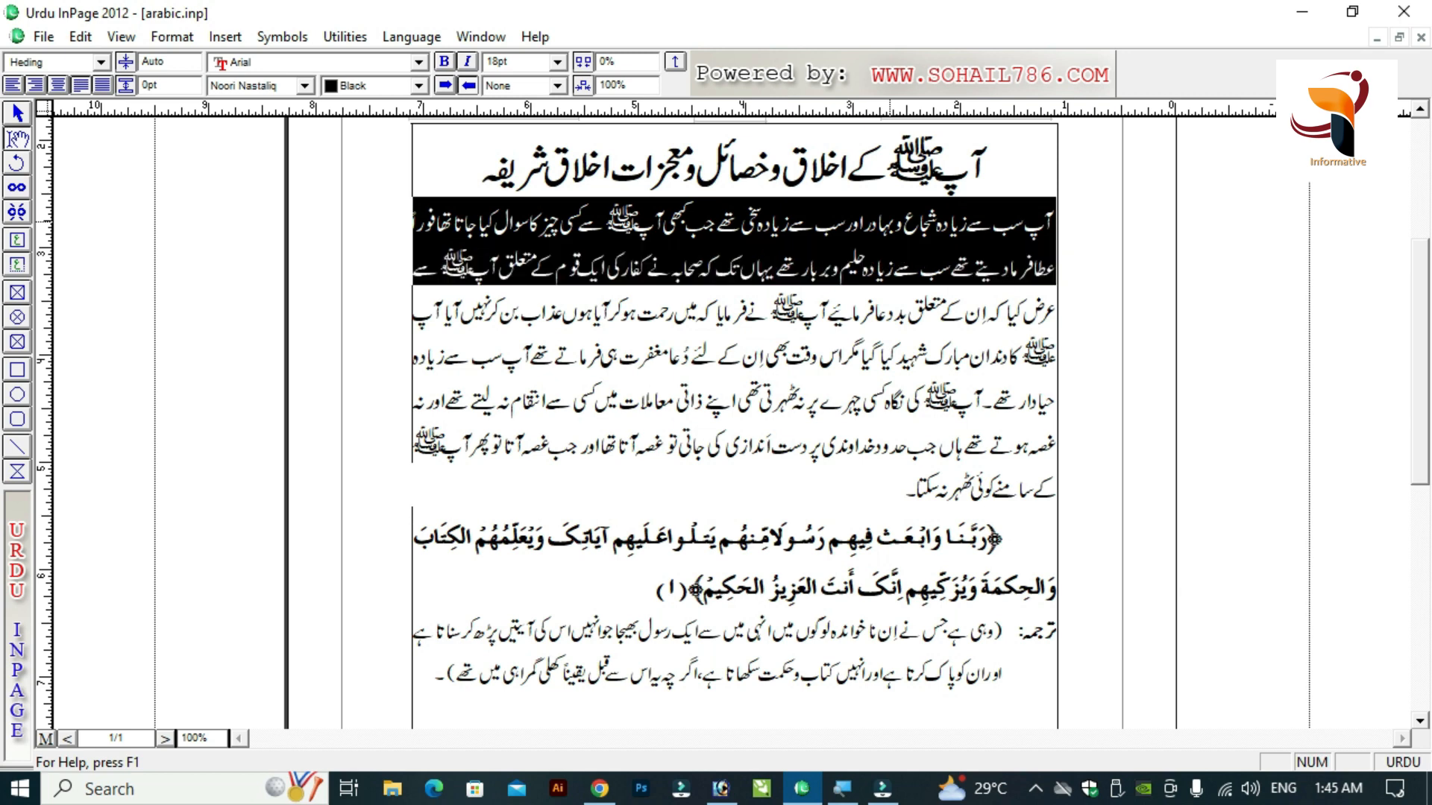
{"action": "key", "text": "shift+Down"}
{"action": "key", "text": "shift+Down"}
{"action": "key", "text": "shift+Down"}
{"action": "key", "text": "shift+Down"}
{"action": "key", "text": "shift+Down"}
{"action": "key", "text": "shift+Right"}
{"action": "key", "text": "Right"}
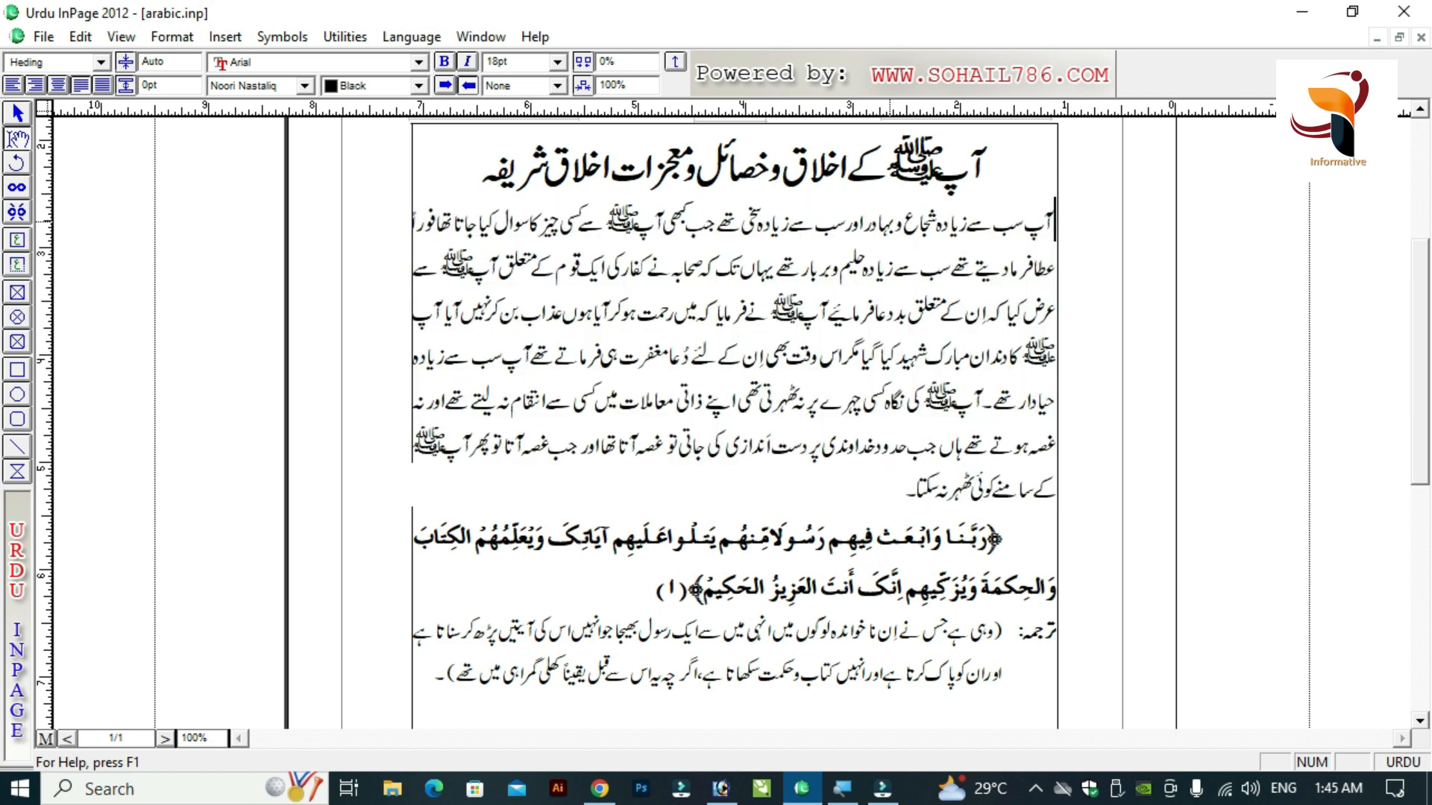
Add a line after the heading with the sample text "سدس" and remove it again.
{"action": "key", "text": "Right"}
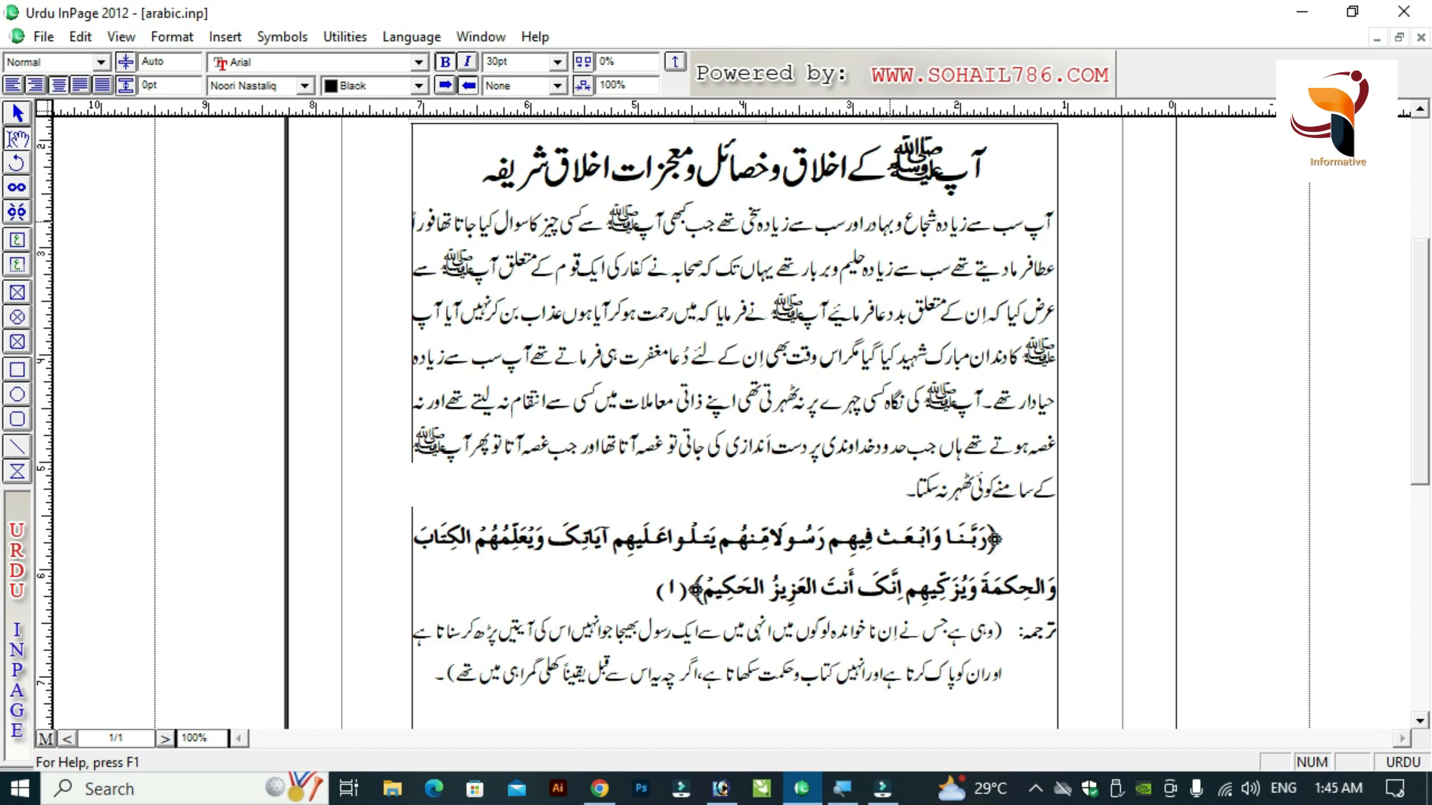
{"action": "key", "text": "Return"}
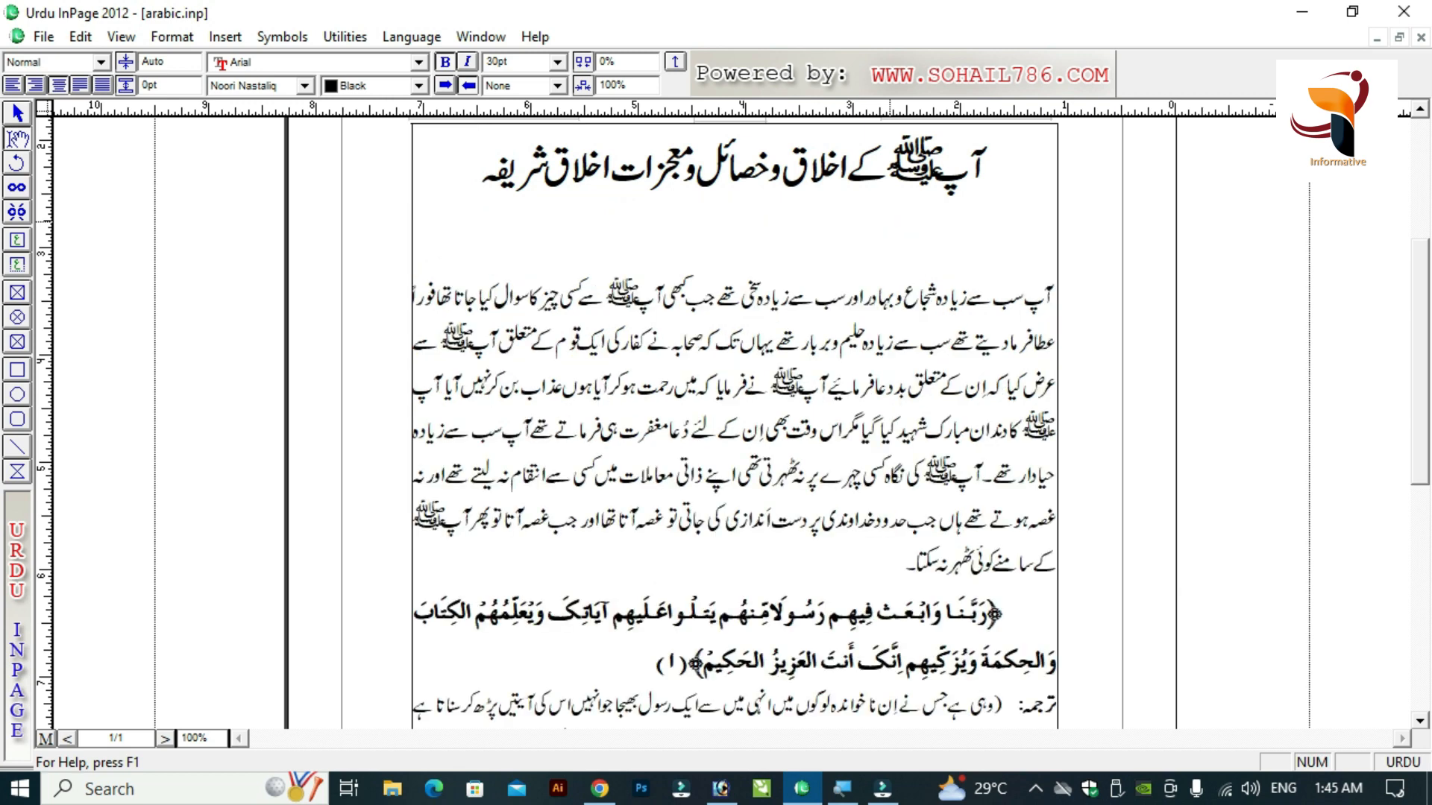
{"action": "type", "text": "سدس"}
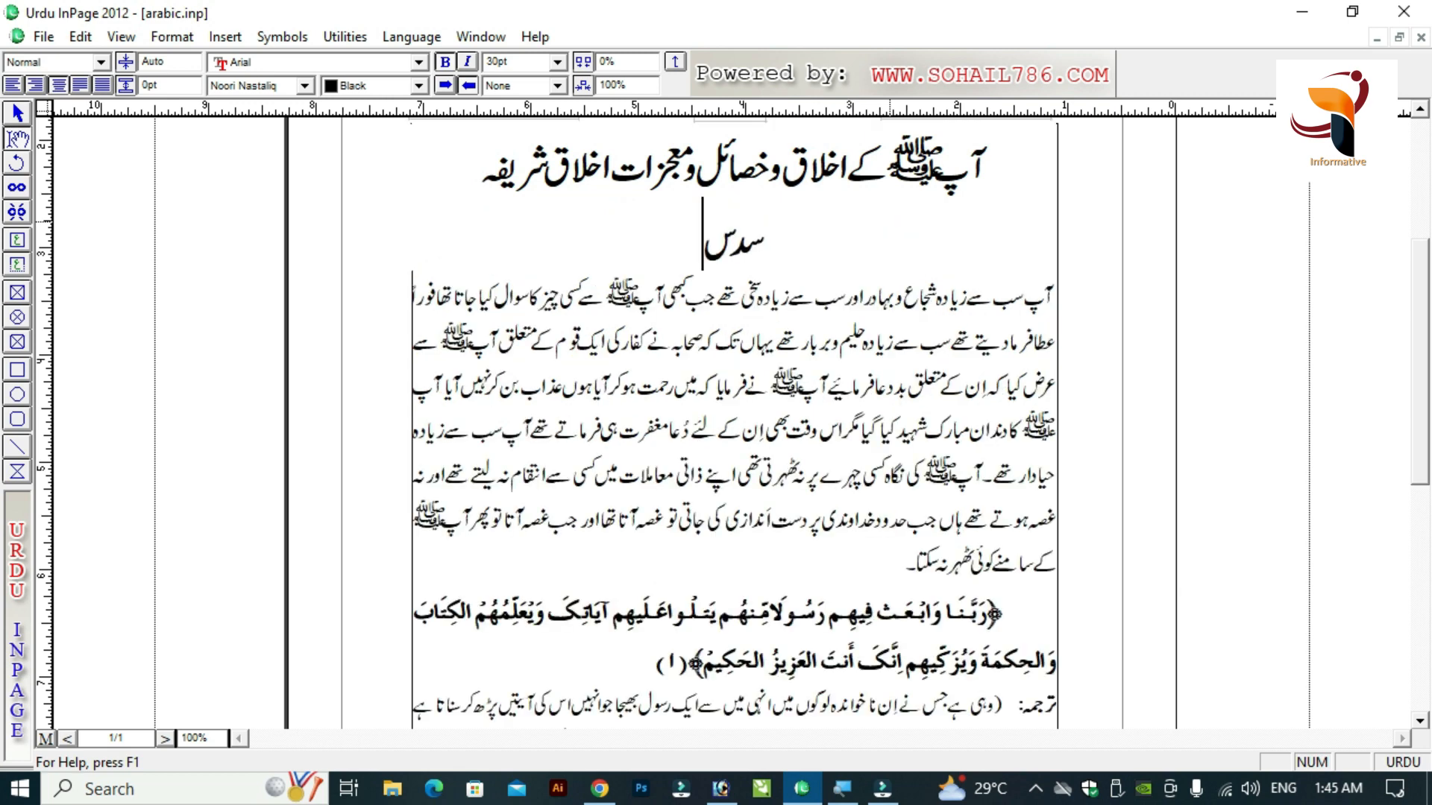
{"action": "key", "text": "shift+Home"}
{"action": "key", "text": "BackSpace"}
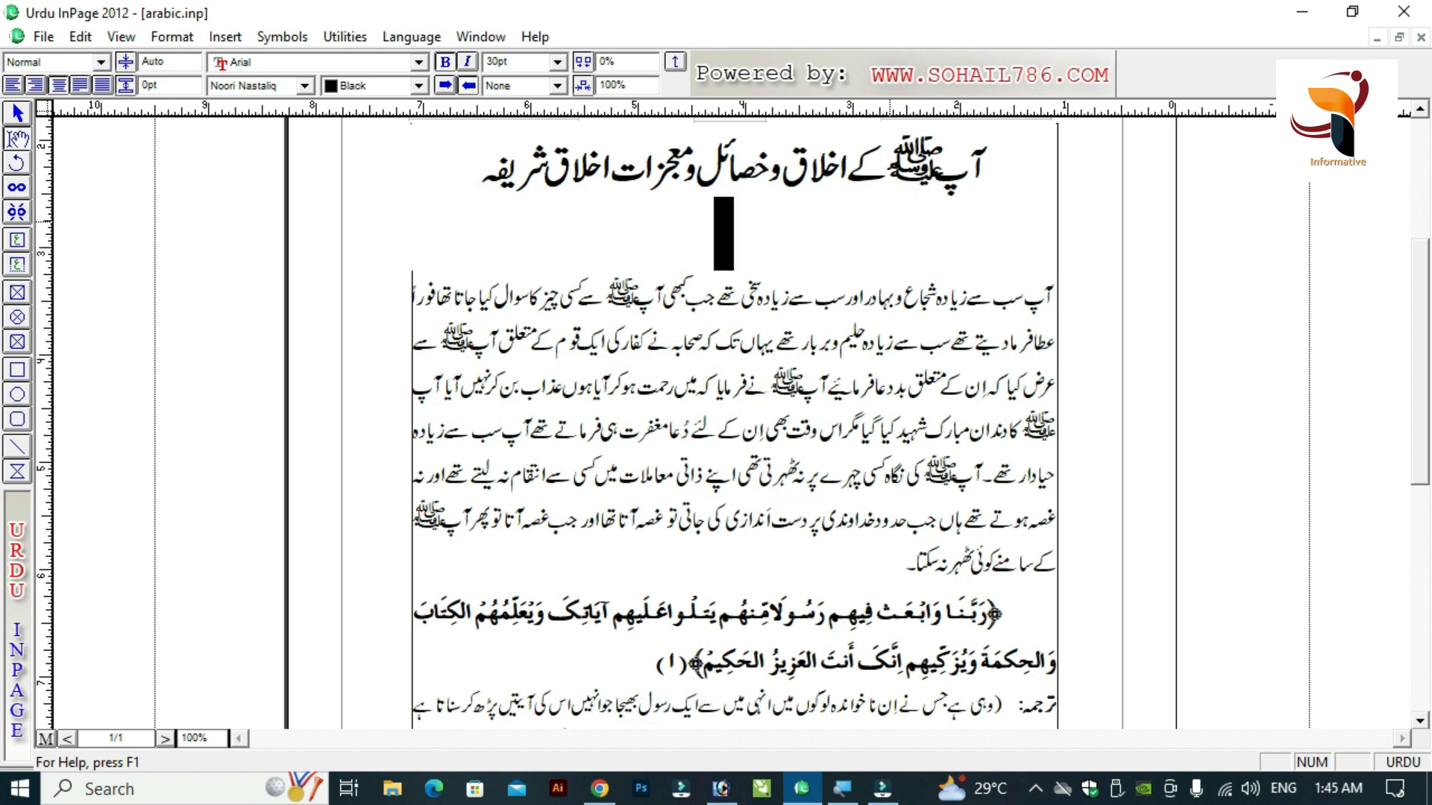
{"action": "key", "text": "BackSpace"}
View the defined style sheets and their assigned shortcuts, then close the list without changing anything.
{"action": "left_click", "coordinate": [173, 37]}
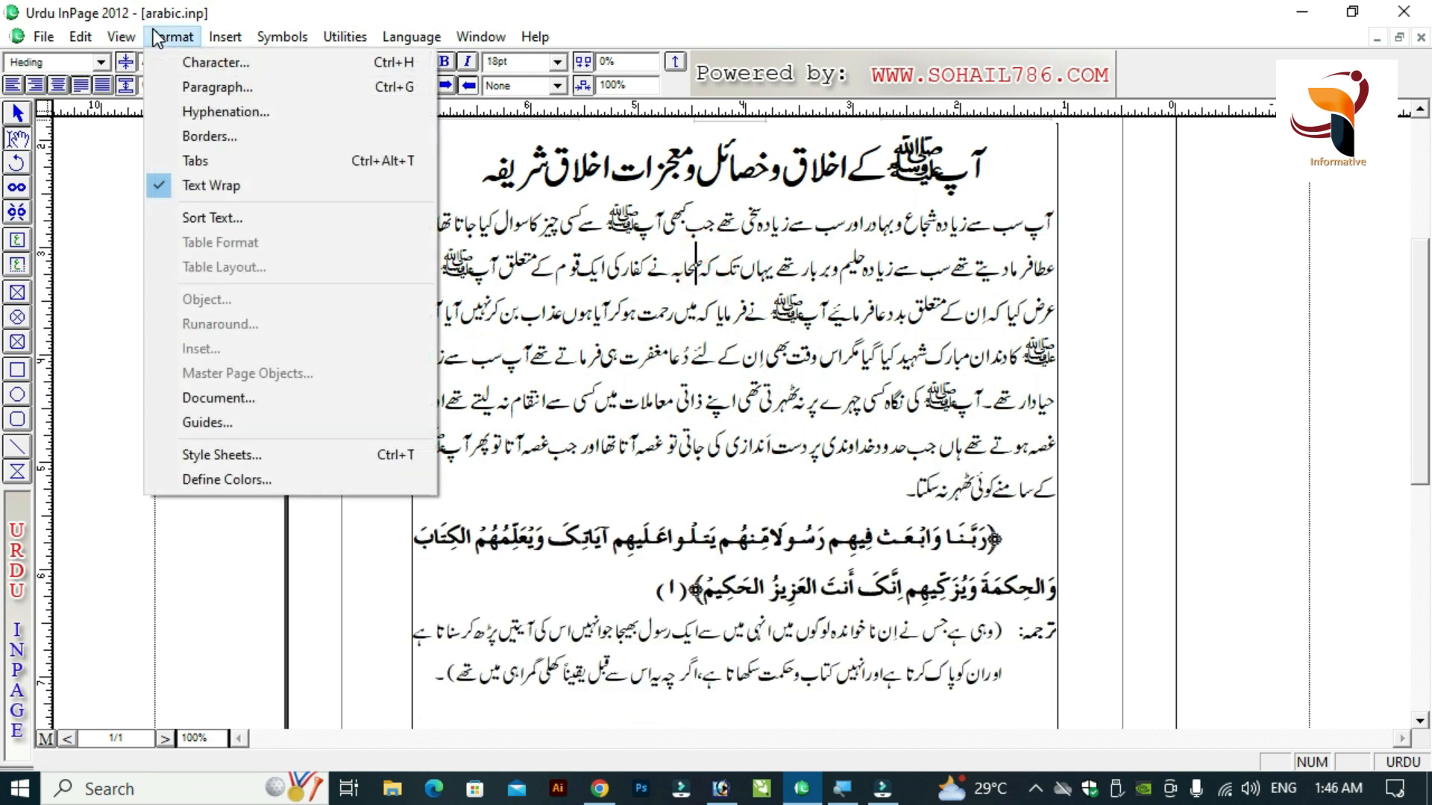
{"action": "left_click", "coordinate": [252, 456]}
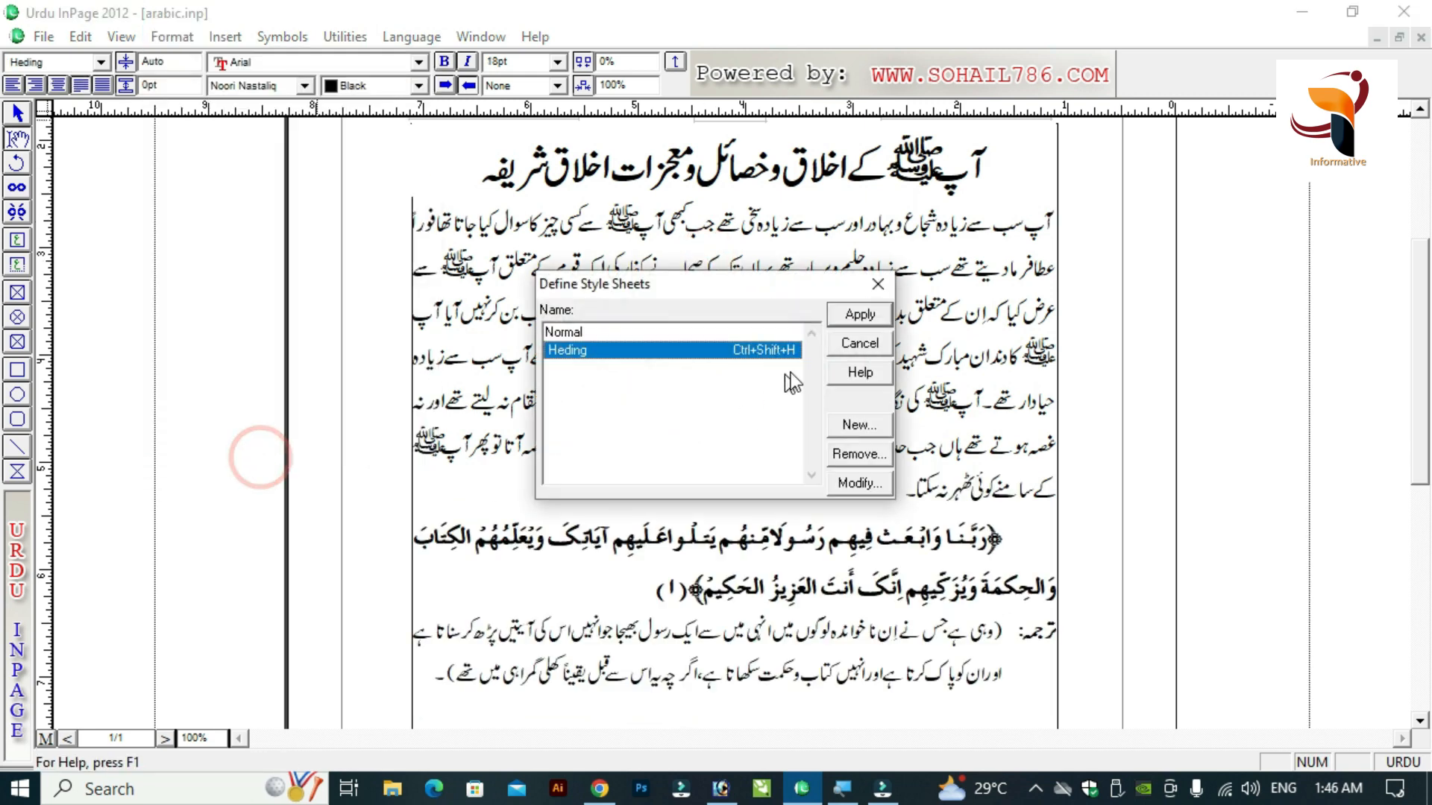
{"action": "left_click", "coordinate": [877, 286]}
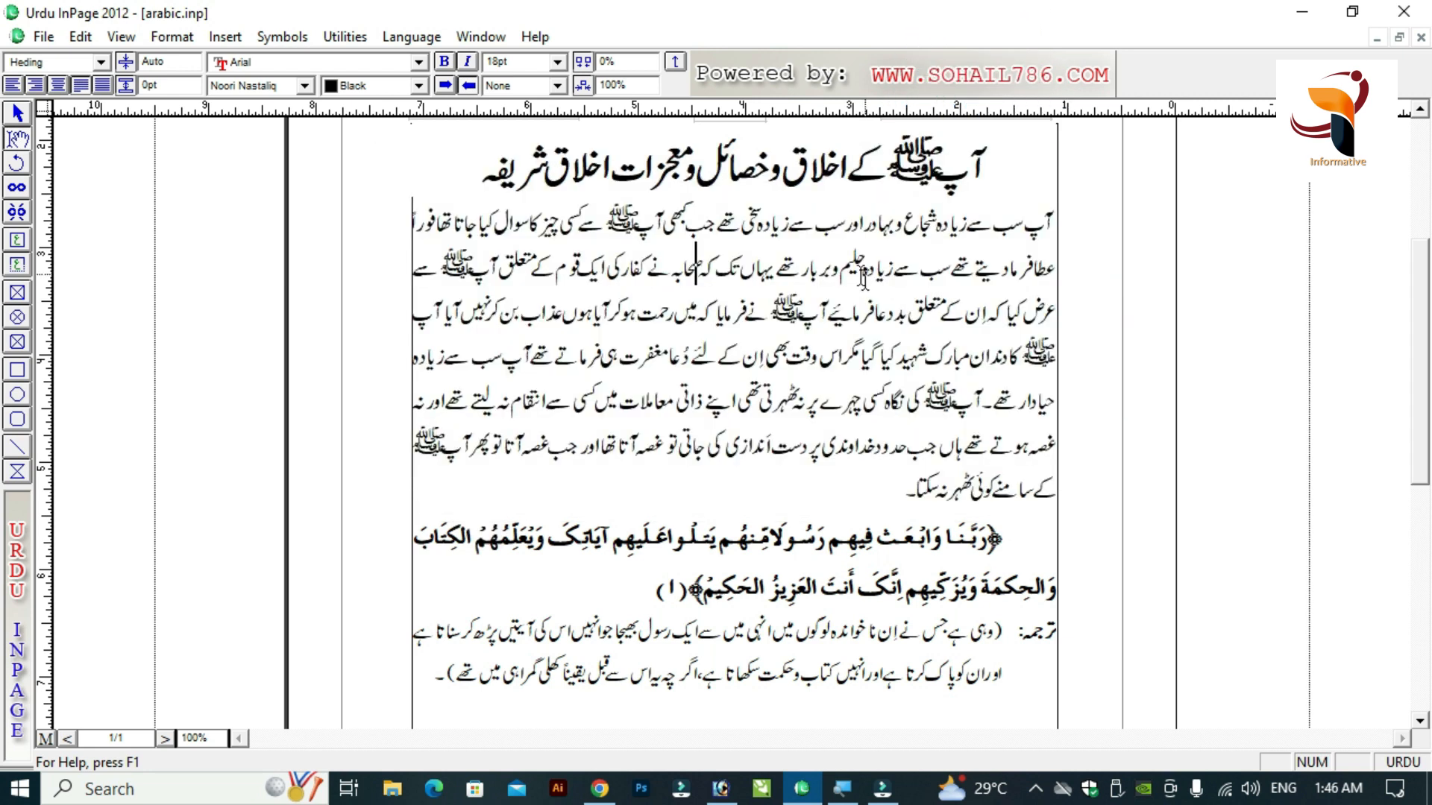
Highlight the whole body paragraph as one block twice, then return the cursor to the heading.
{"action": "left_click", "coordinate": [936, 160]}
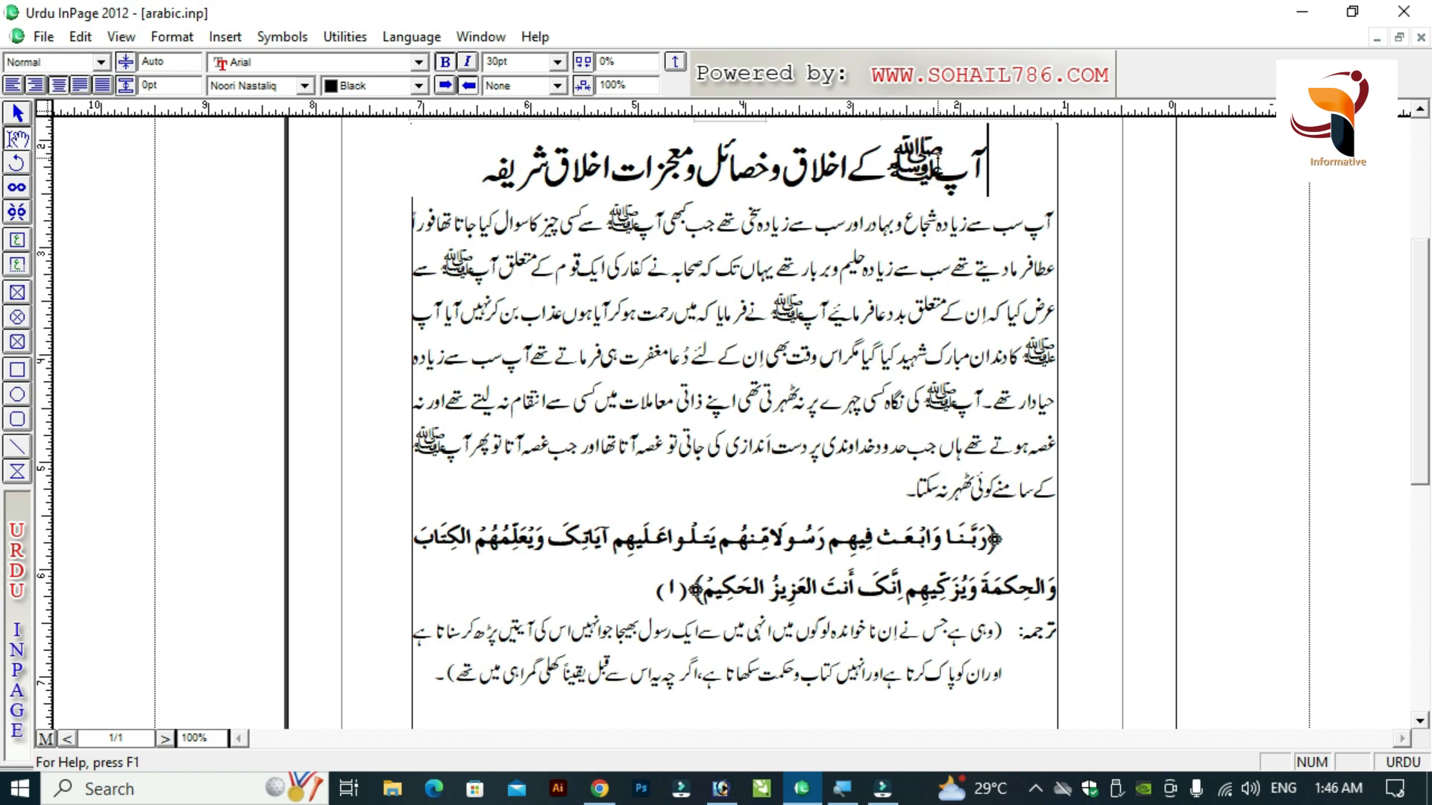
{"action": "key", "text": "Down"}
{"action": "key", "text": "ctrl+shift+Down"}
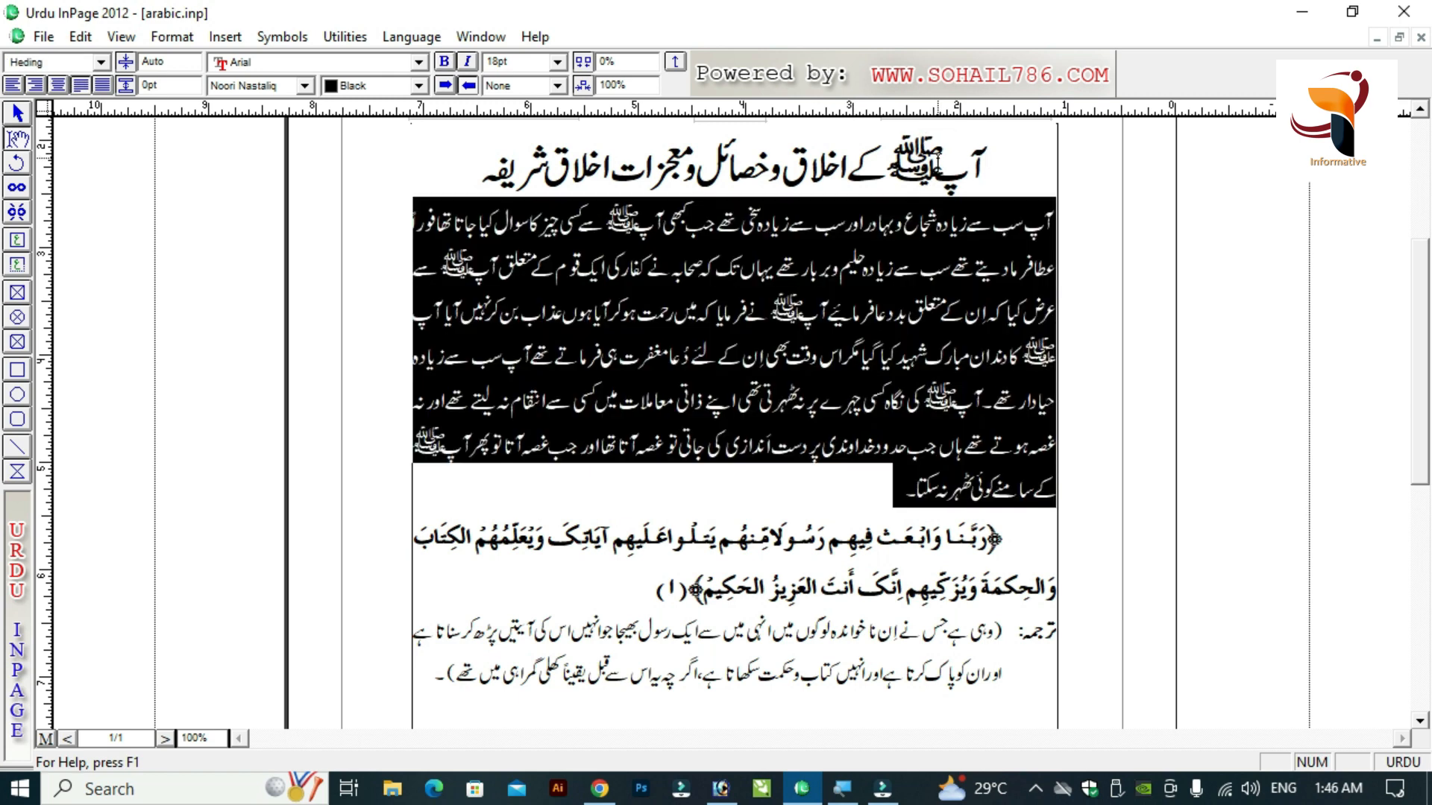
{"action": "key", "text": "ctrl+shift+Up"}
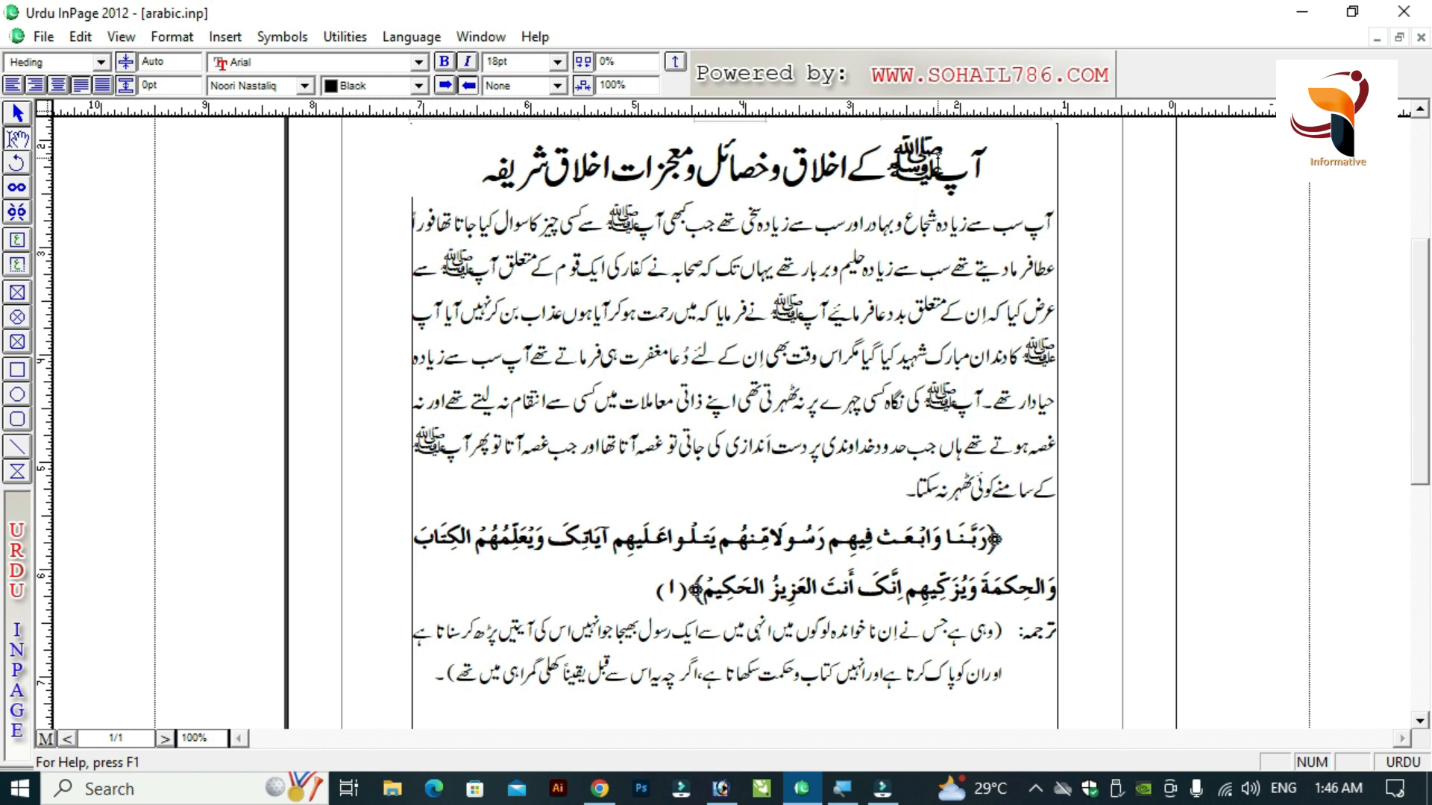
{"action": "key", "text": "ctrl+shift+Down"}
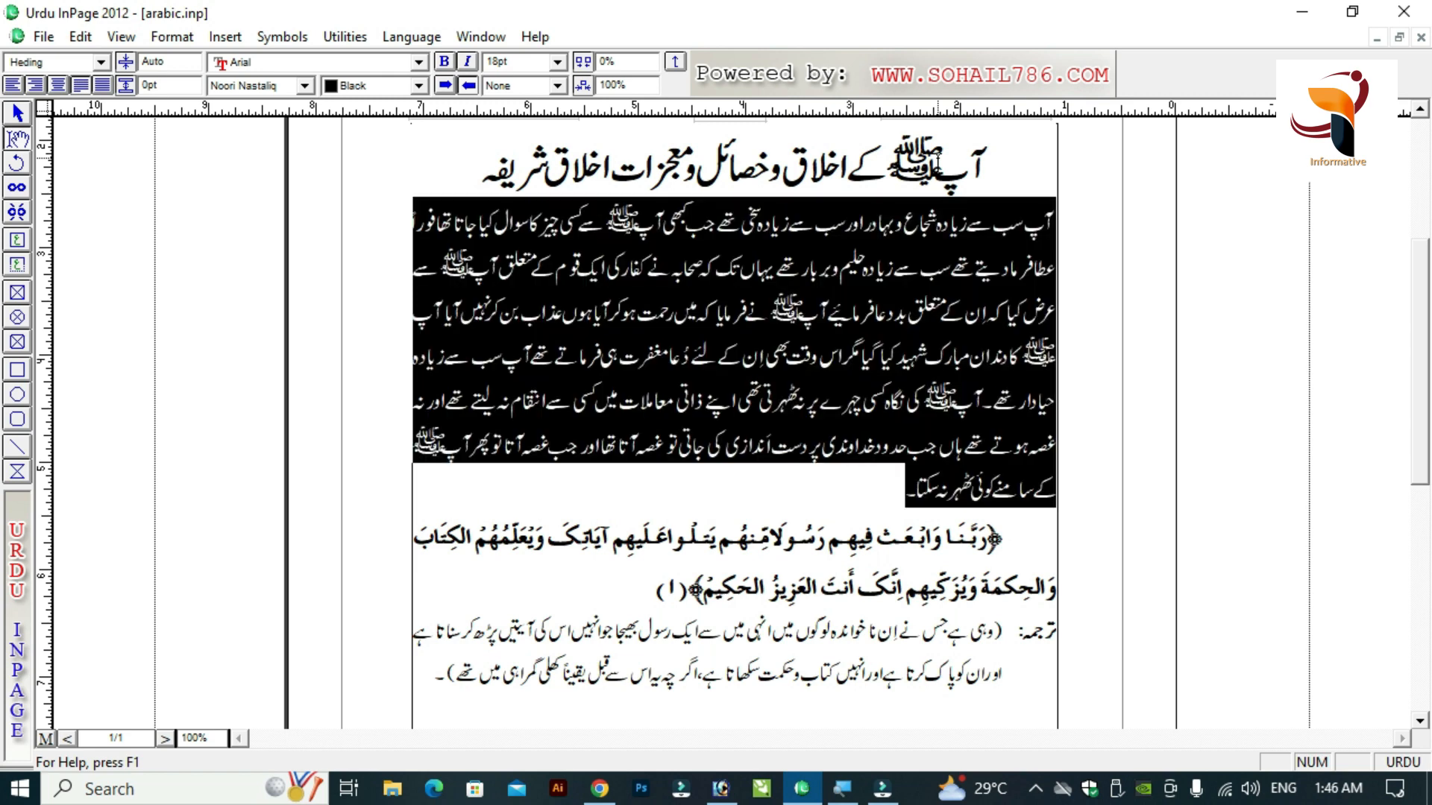
{"action": "key", "text": "ctrl+shift+Up"}
{"action": "key", "text": "ctrl+Up"}
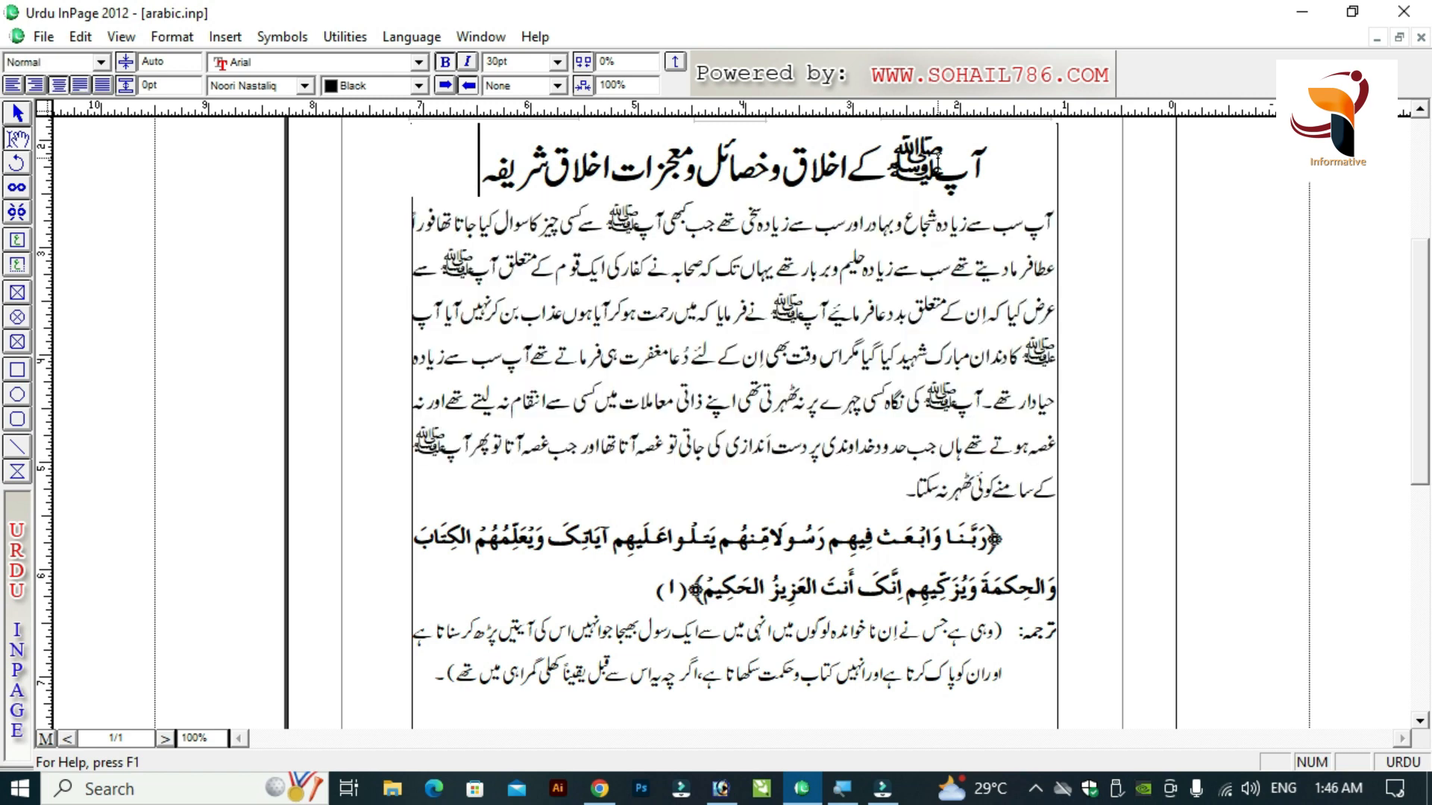
{"action": "key", "text": "ctrl+Left"}
{"action": "key", "text": "ctrl+Left"}
{"action": "key", "text": "ctrl+Left"}
{"action": "key", "text": "ctrl+Left"}
{"action": "key", "text": "ctrl+Left"}
{"action": "key", "text": "ctrl+Left"}
{"action": "key", "text": "ctrl+Left"}
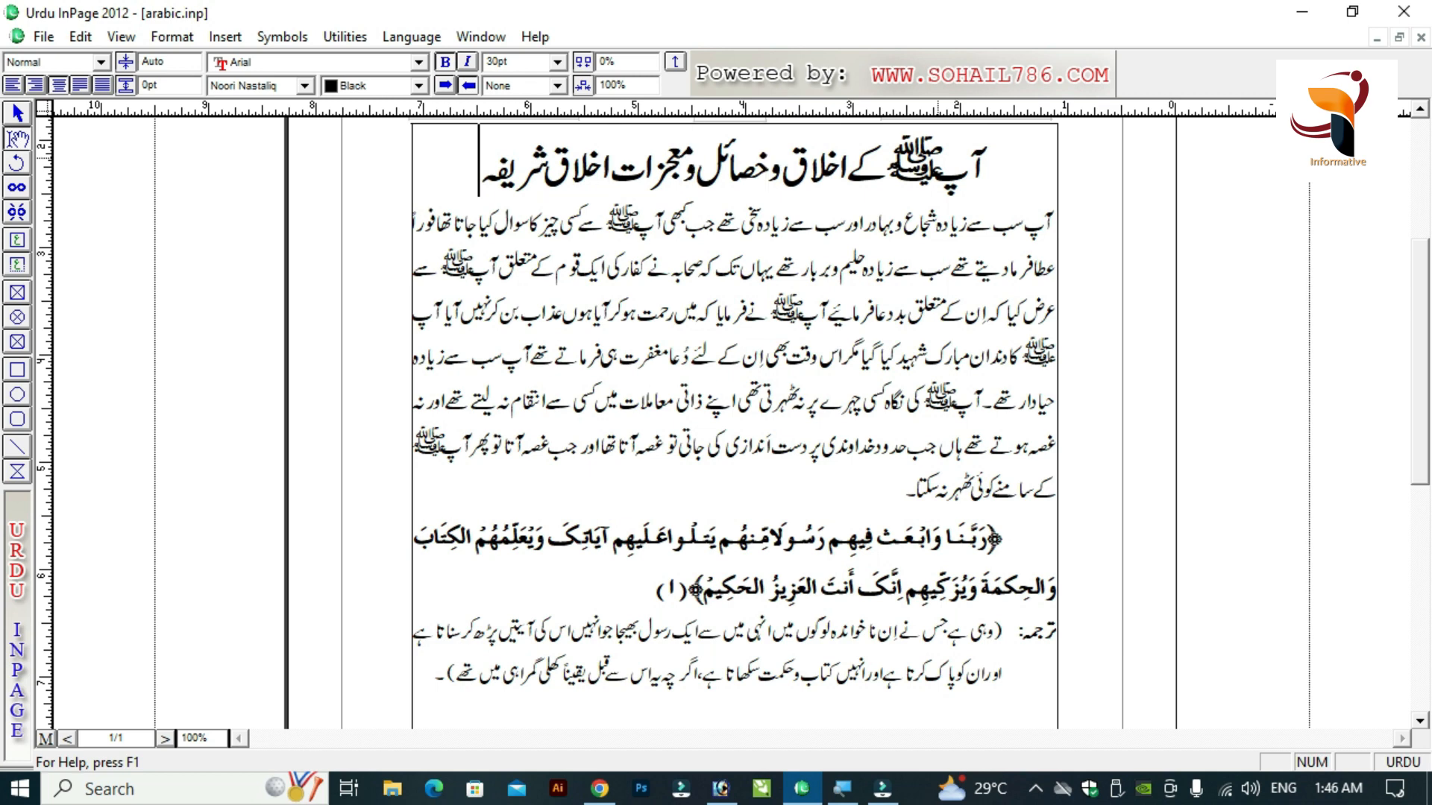
{"action": "key", "text": "Return"}
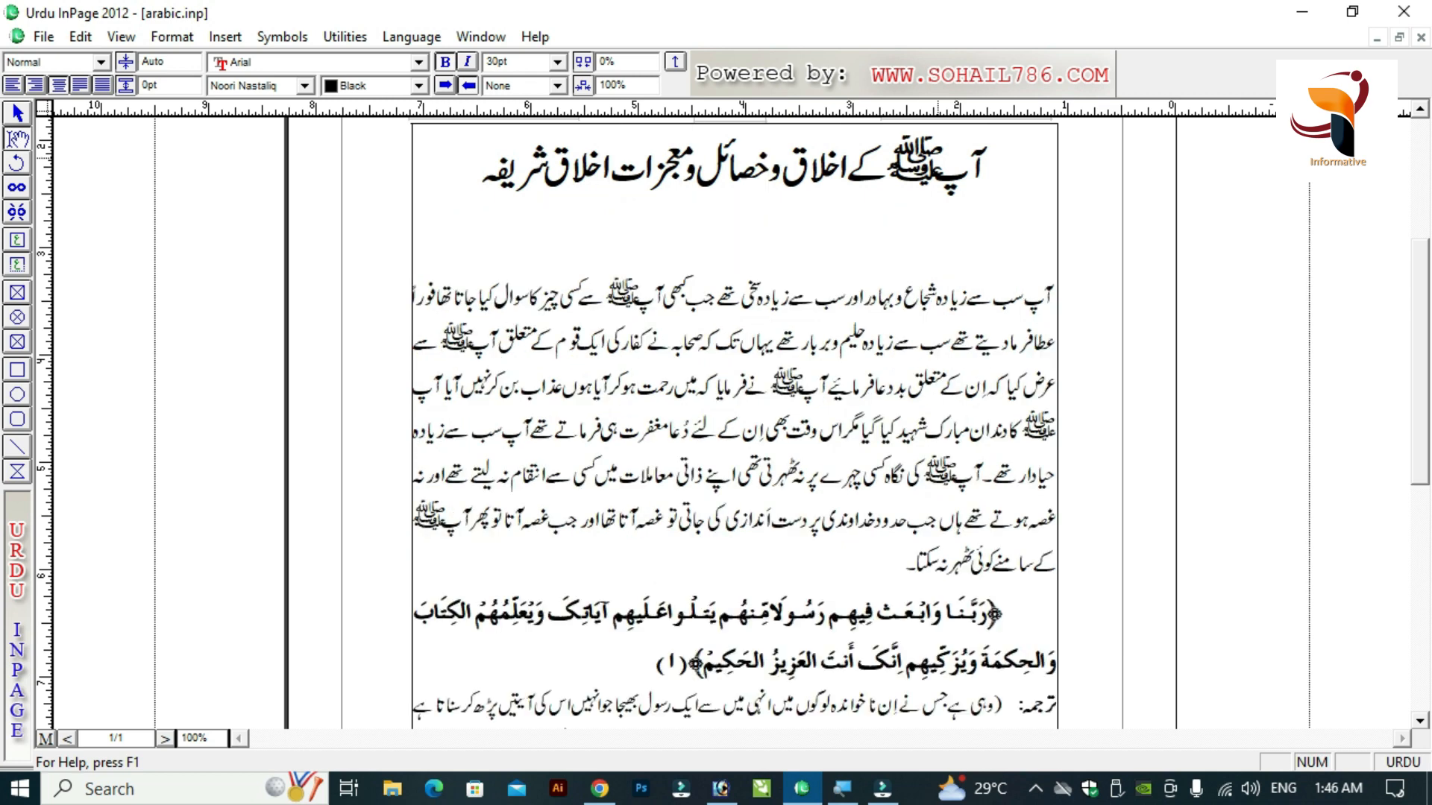
{"action": "key", "text": "BackSpace"}
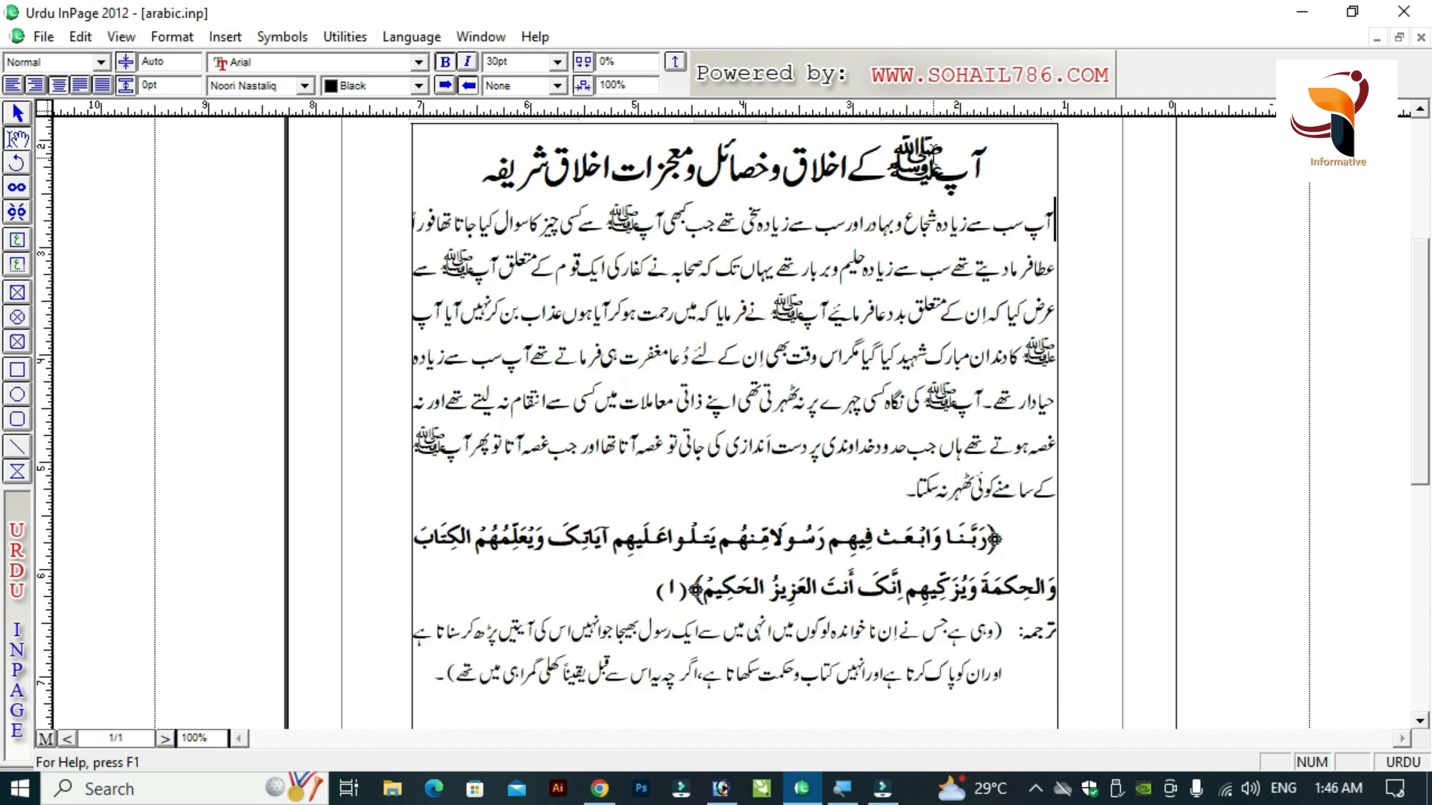
{"action": "left_click", "coordinate": [173, 36]}
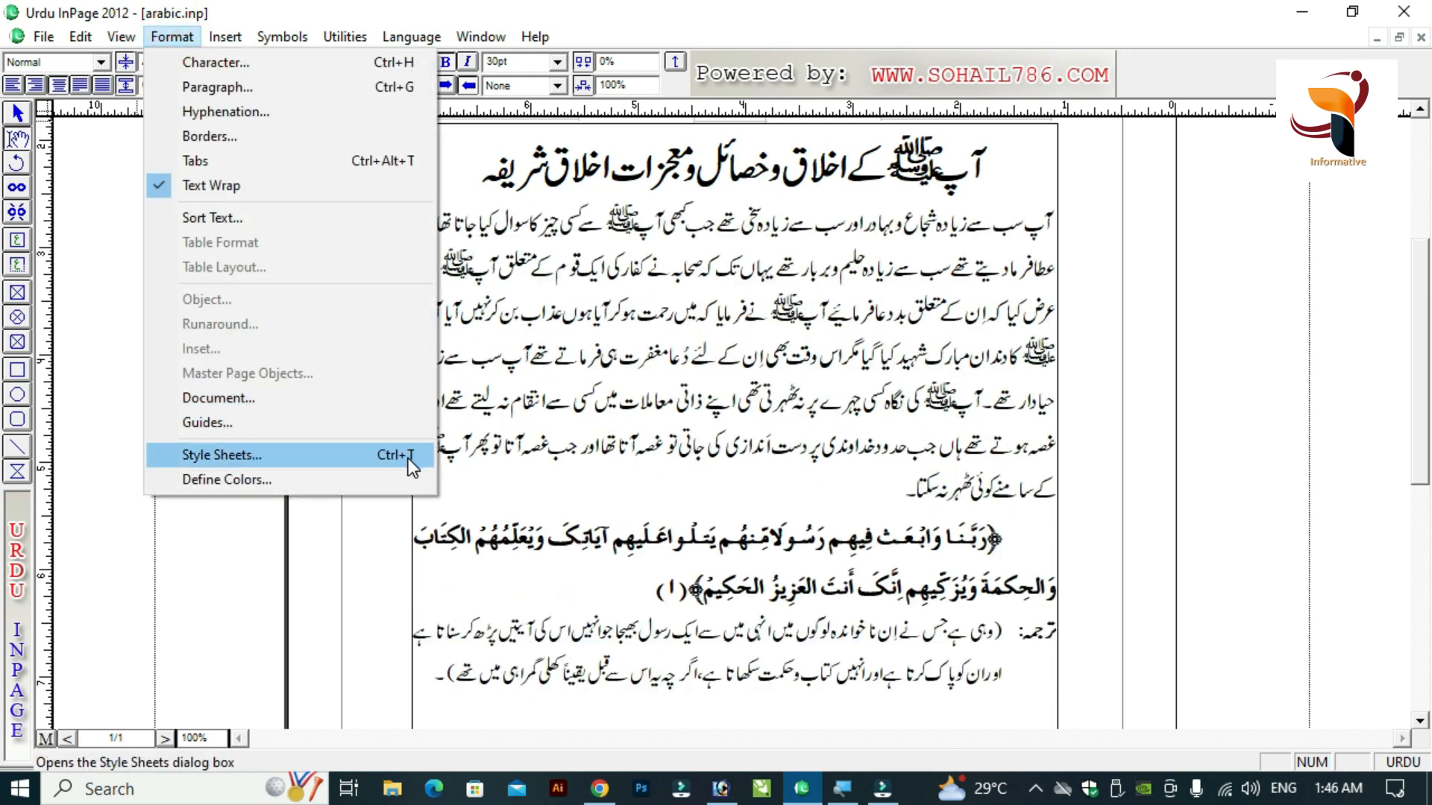
{"action": "left_click", "coordinate": [173, 36]}
Create a new style sheet named Urdu in the document's style sheet definitions.
{"action": "left_click", "coordinate": [173, 36]}
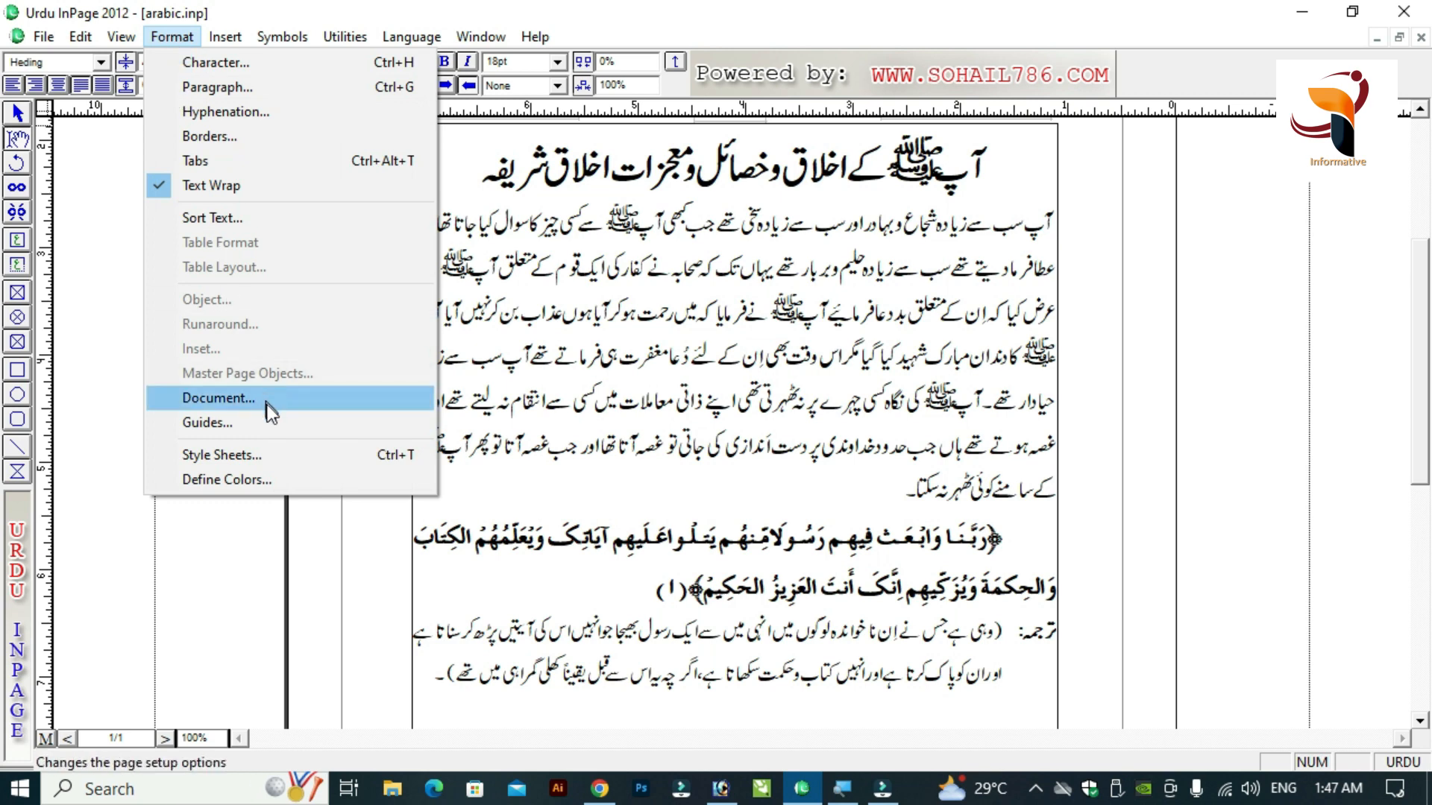
{"action": "left_click", "coordinate": [254, 456]}
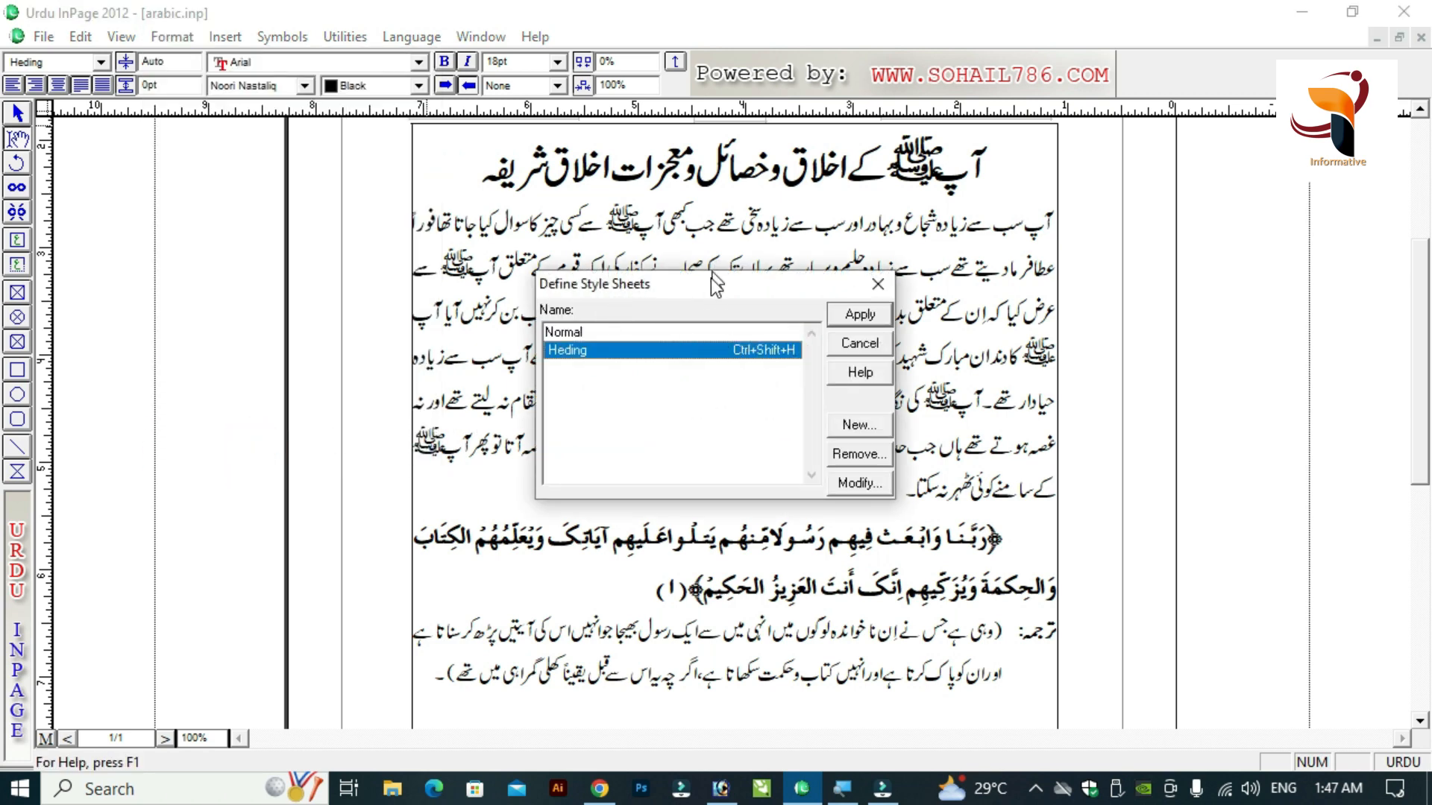
{"action": "left_click_drag", "start_coordinate": [710, 282], "coordinate": [719, 190]}
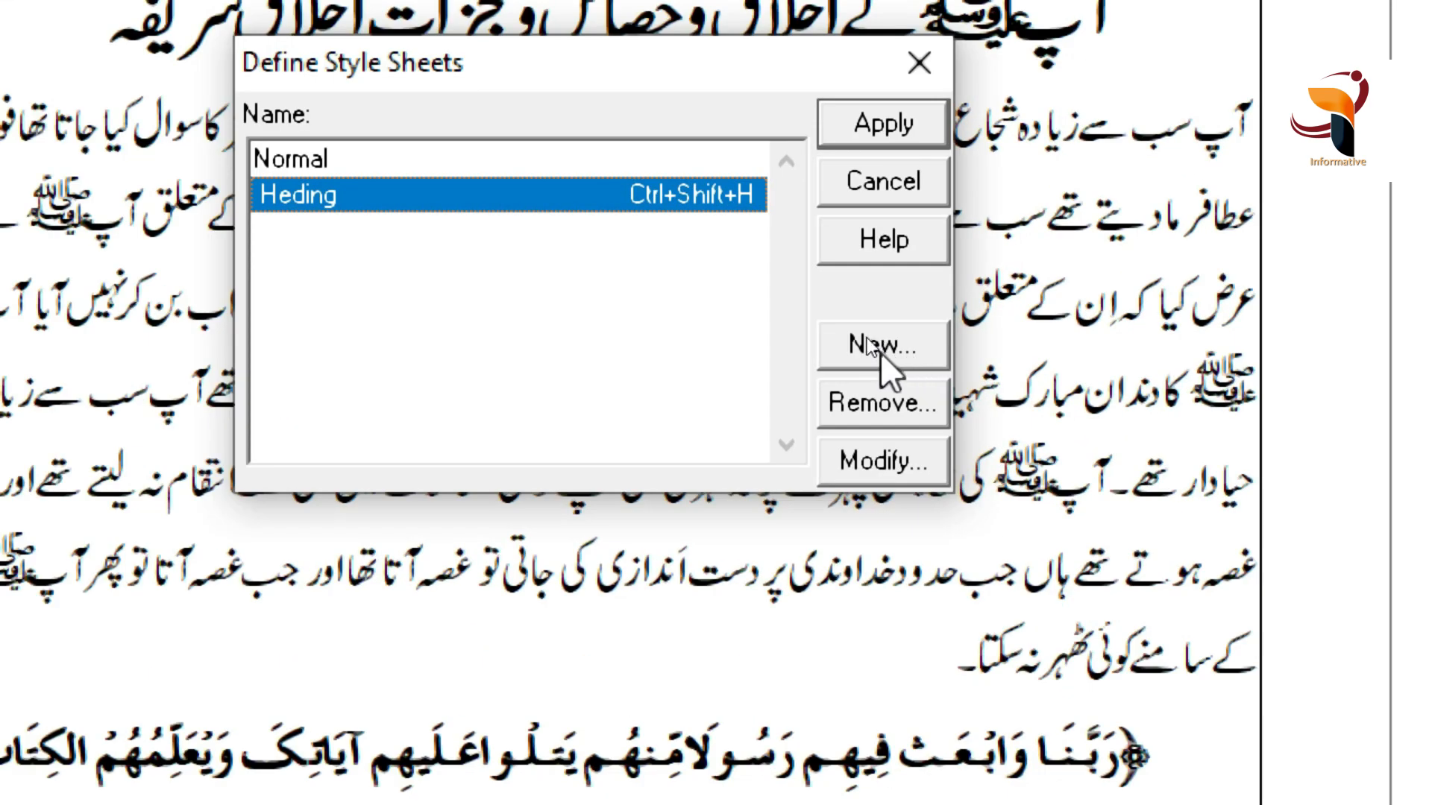
{"action": "left_click", "coordinate": [873, 345]}
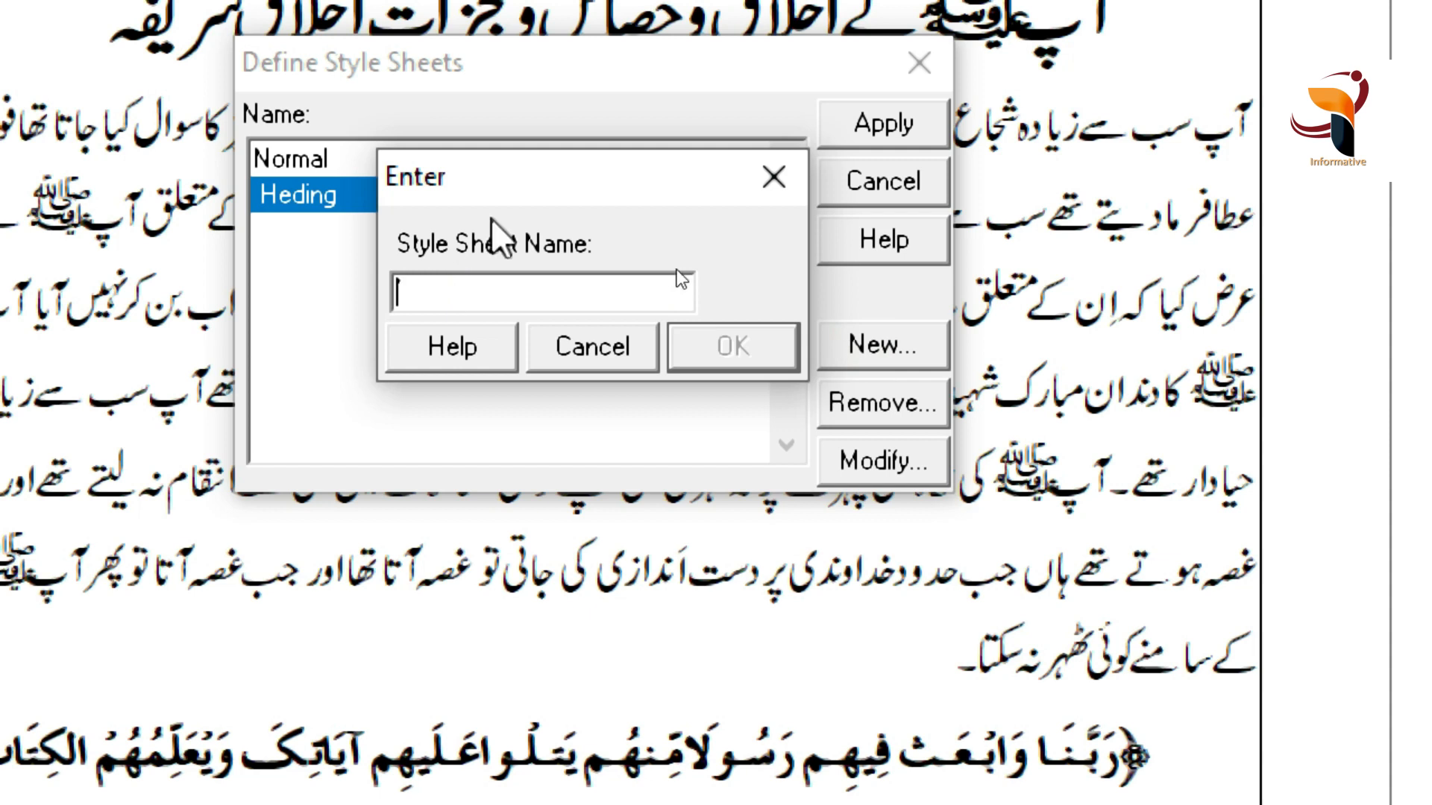
{"action": "left_click_drag", "start_coordinate": [565, 160], "coordinate": [692, 189]}
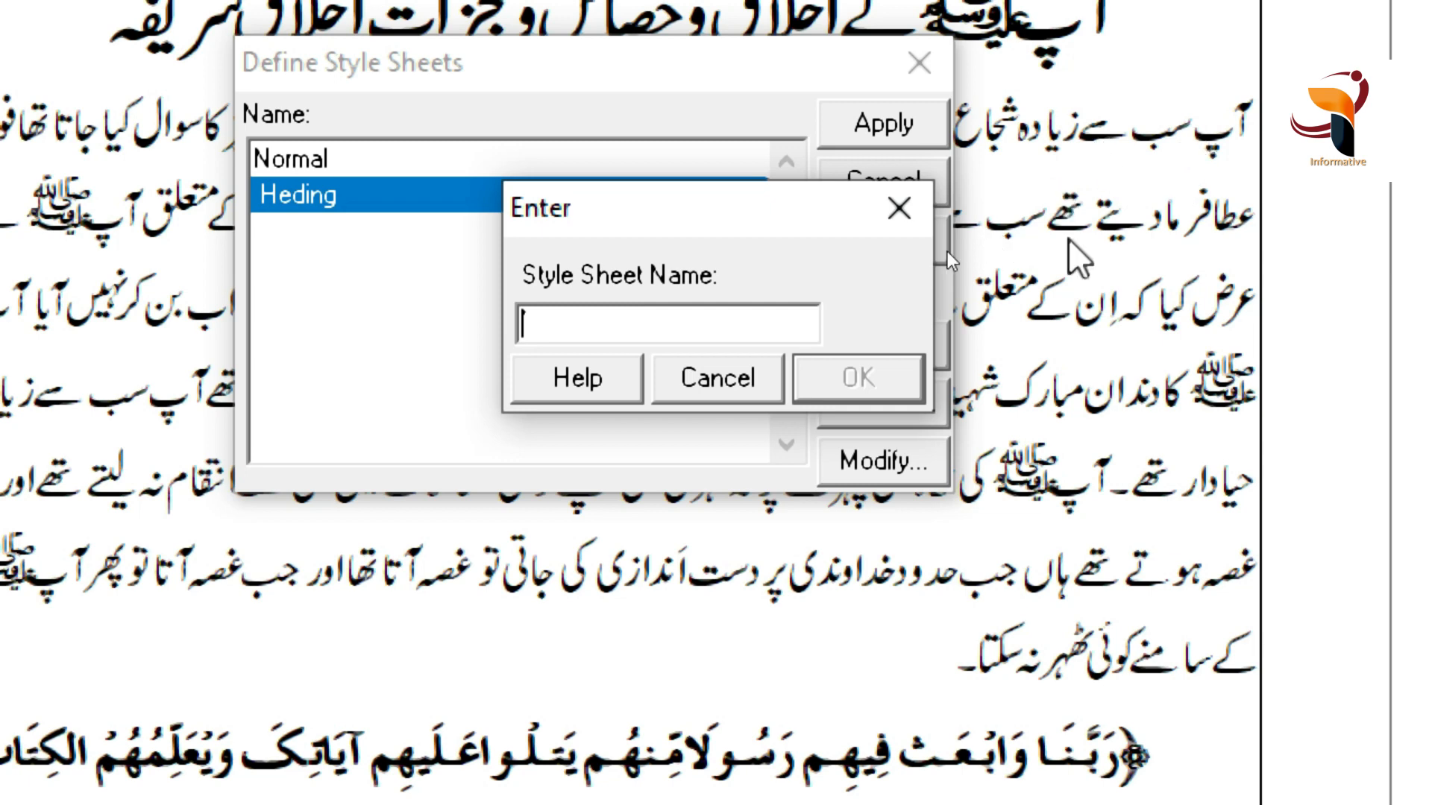
{"action": "left_click", "coordinate": [723, 322]}
{"action": "type", "text": "Urdu"}
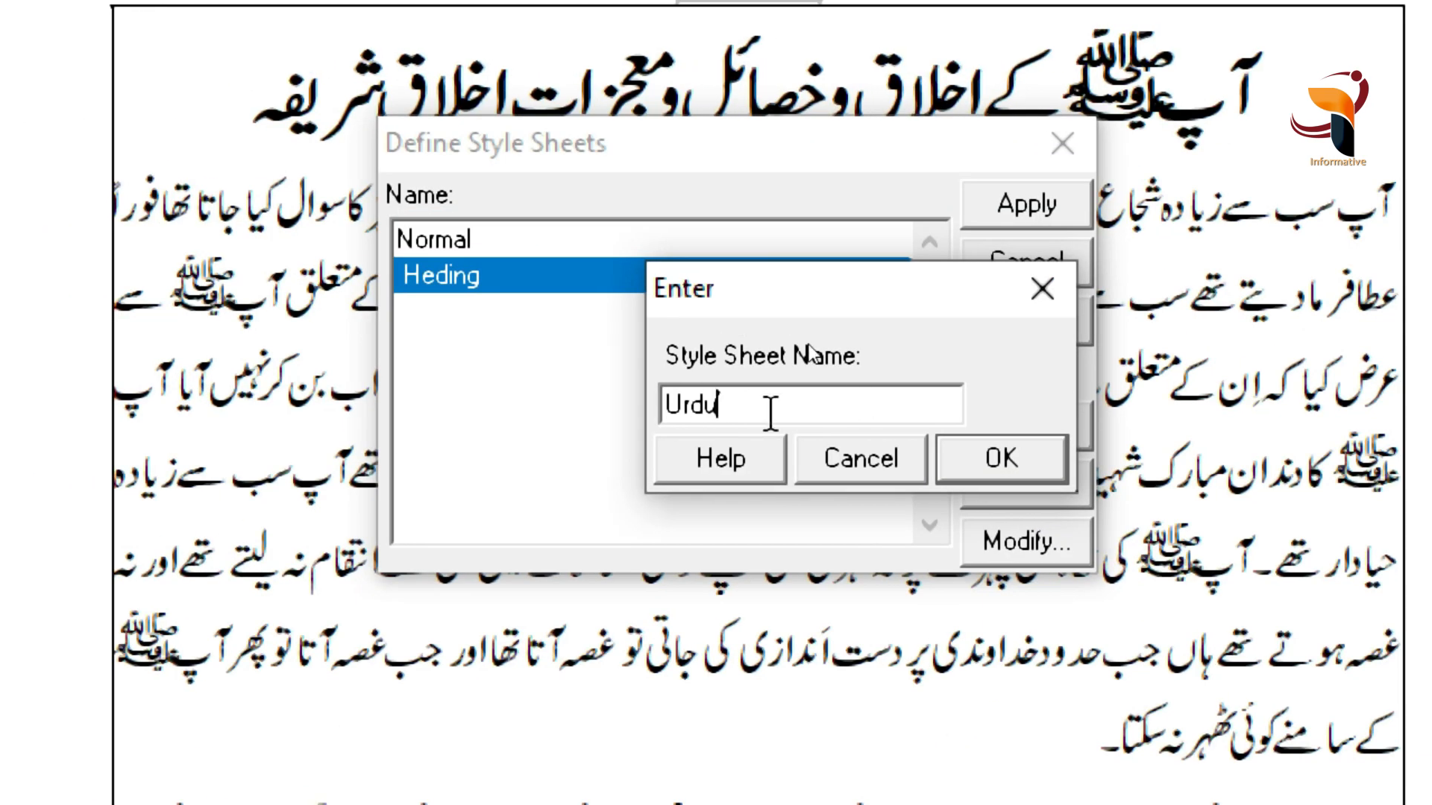
{"action": "left_click", "coordinate": [1008, 455]}
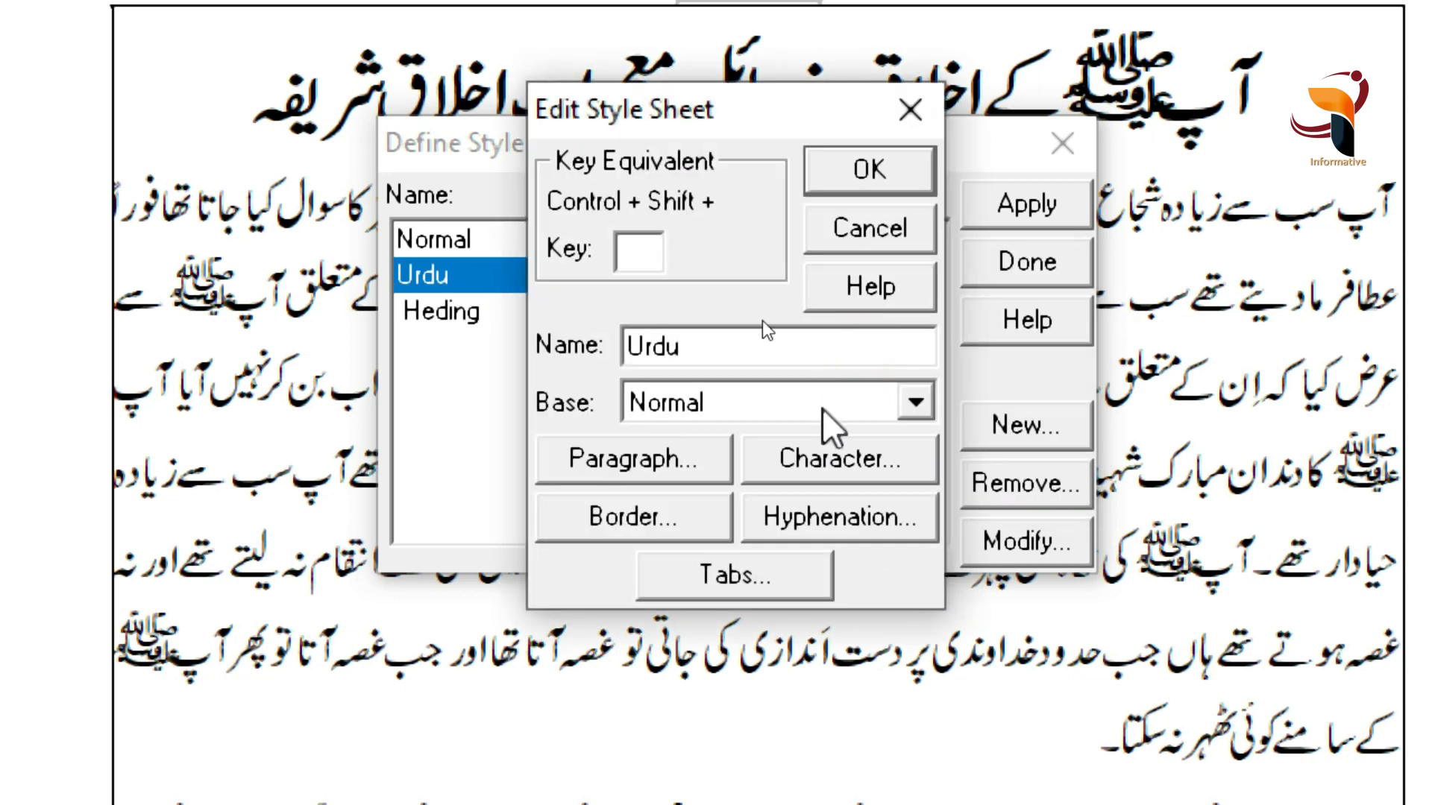
Assign Control + Shift + u as the key equivalent of the Urdu style sheet.
{"action": "left_click_drag", "start_coordinate": [596, 105], "coordinate": [673, 141]}
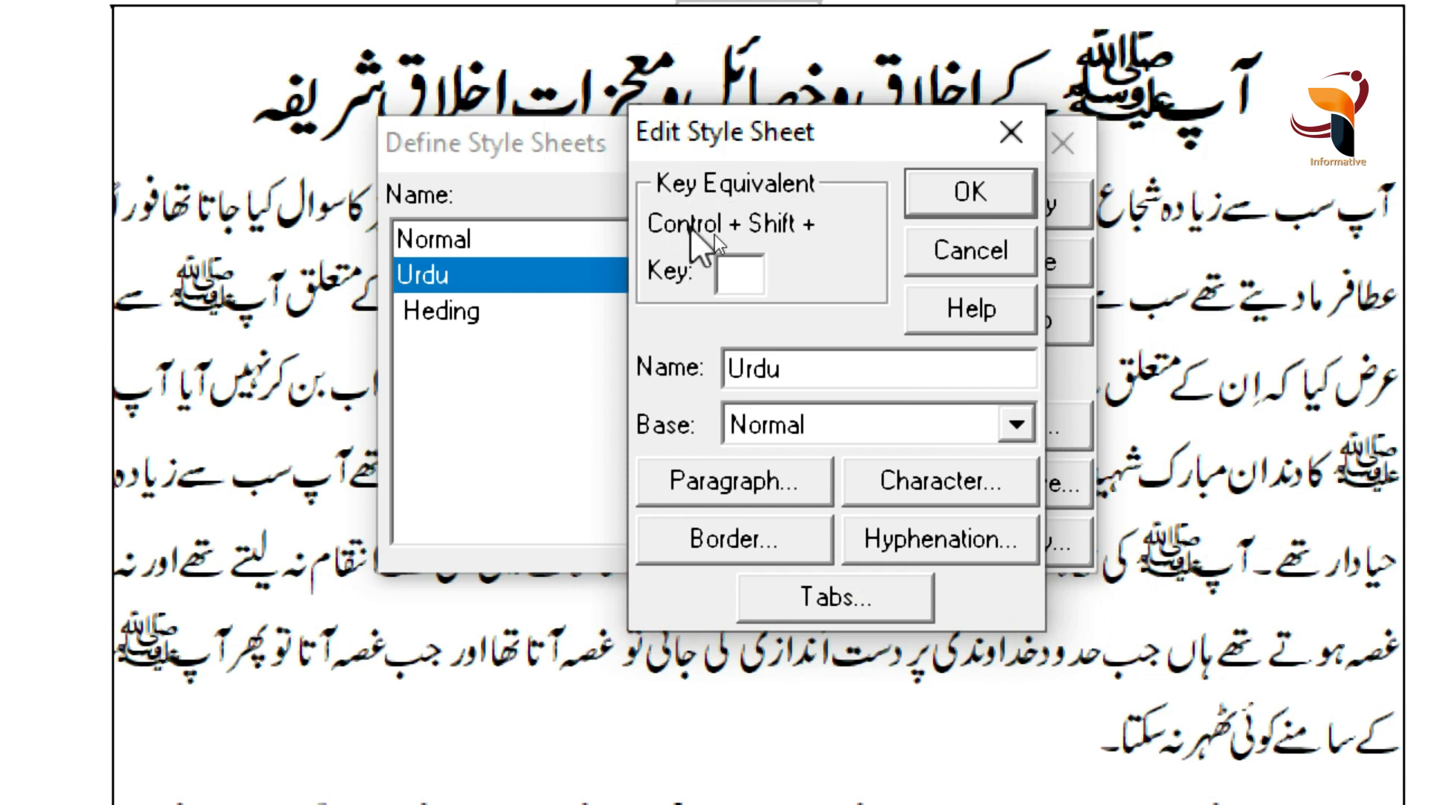
{"action": "left_click", "coordinate": [741, 276]}
{"action": "type", "text": "u"}
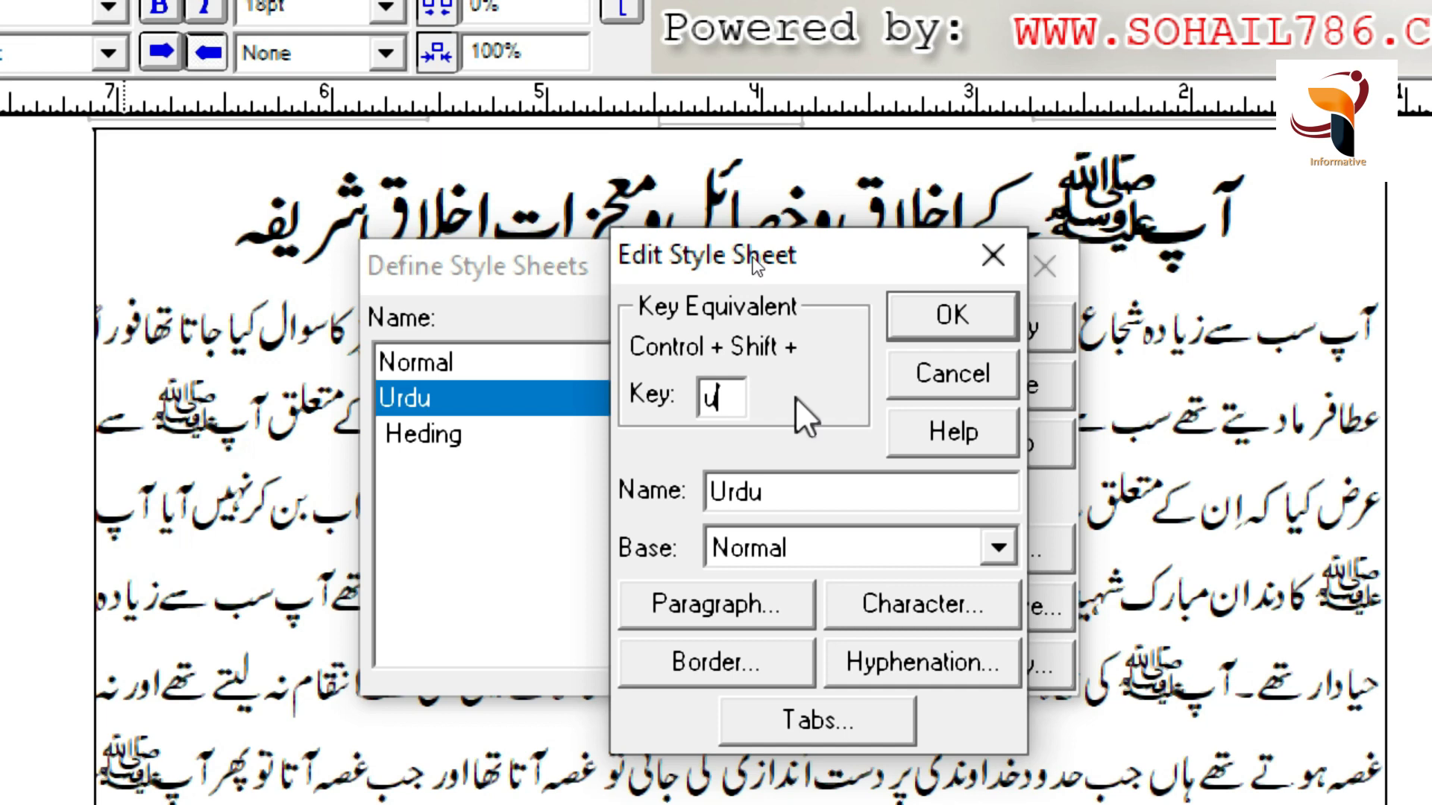
Set the Urdu style sheet's character size to 18pt and accept the character settings.
{"action": "left_click", "coordinate": [911, 606]}
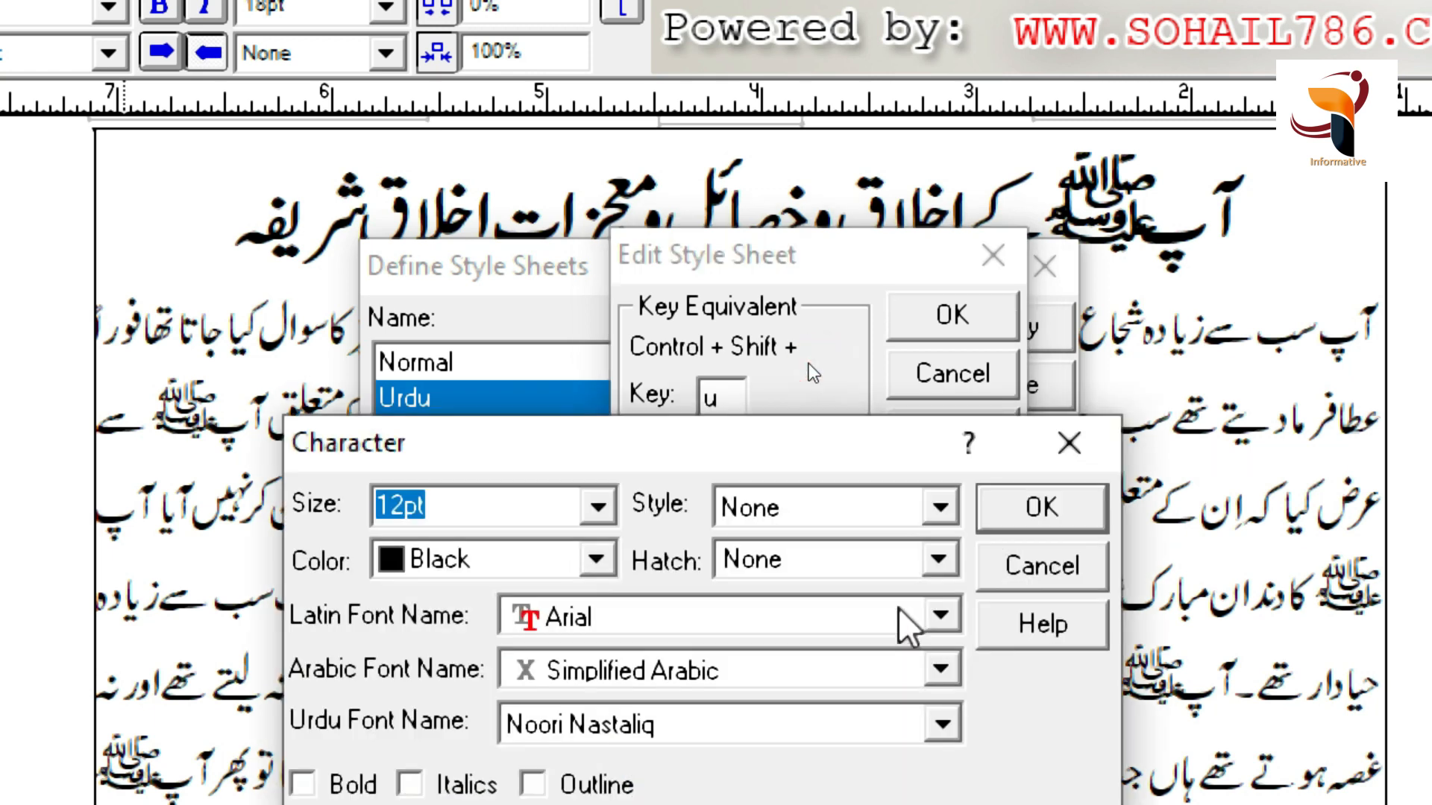
{"action": "double_click", "coordinate": [398, 511]}
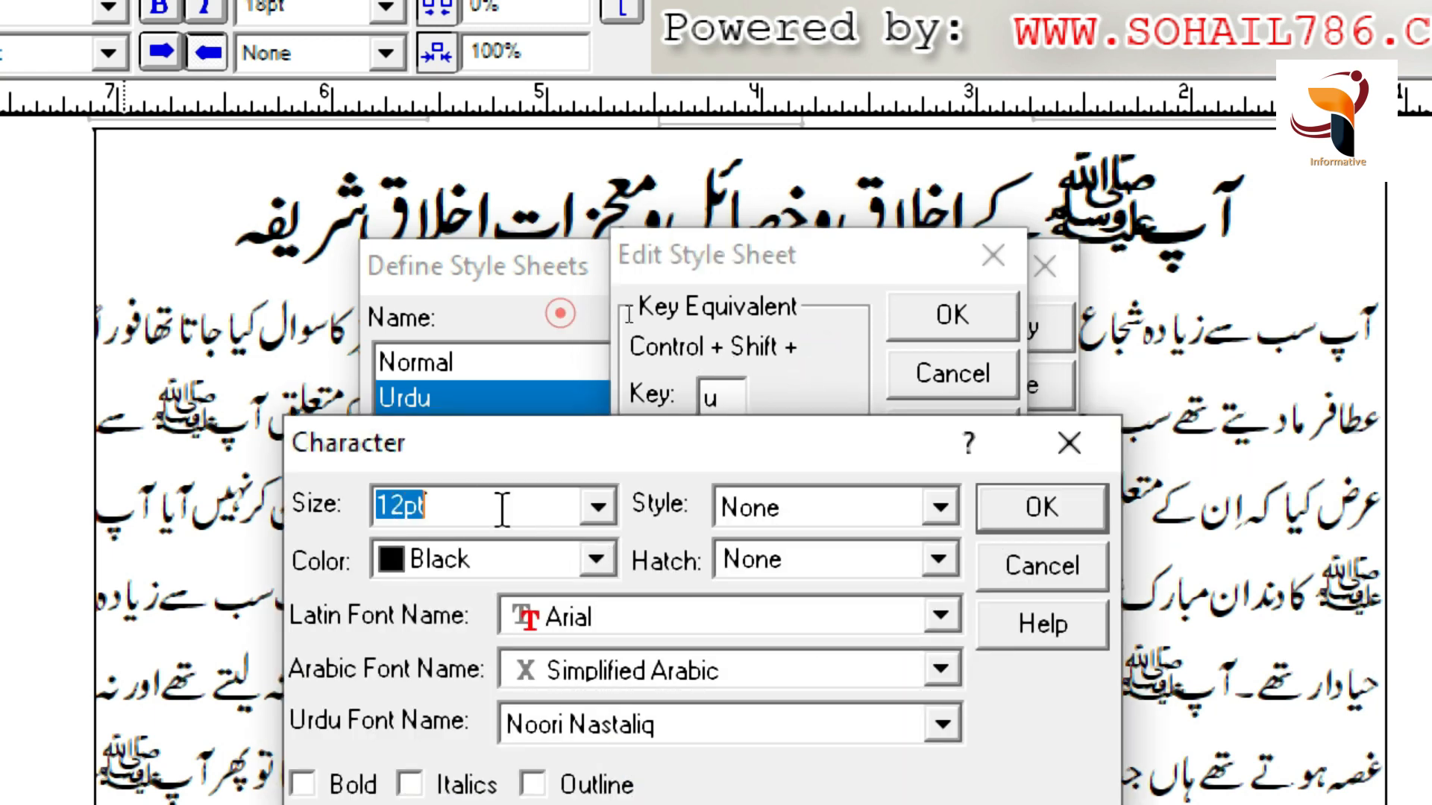
{"action": "left_click", "coordinate": [403, 506]}
{"action": "key", "text": "BackSpace"}
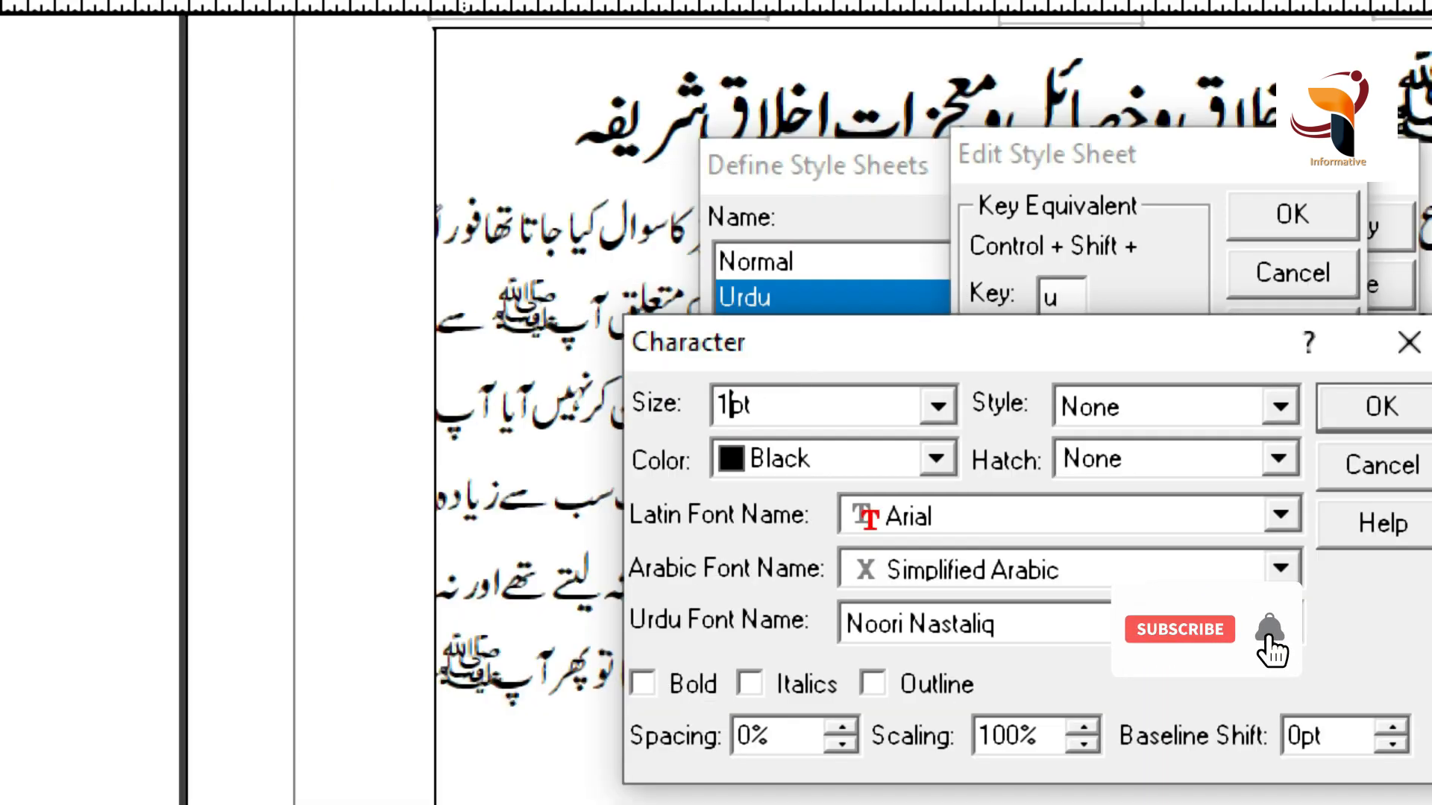
{"action": "type", "text": "8"}
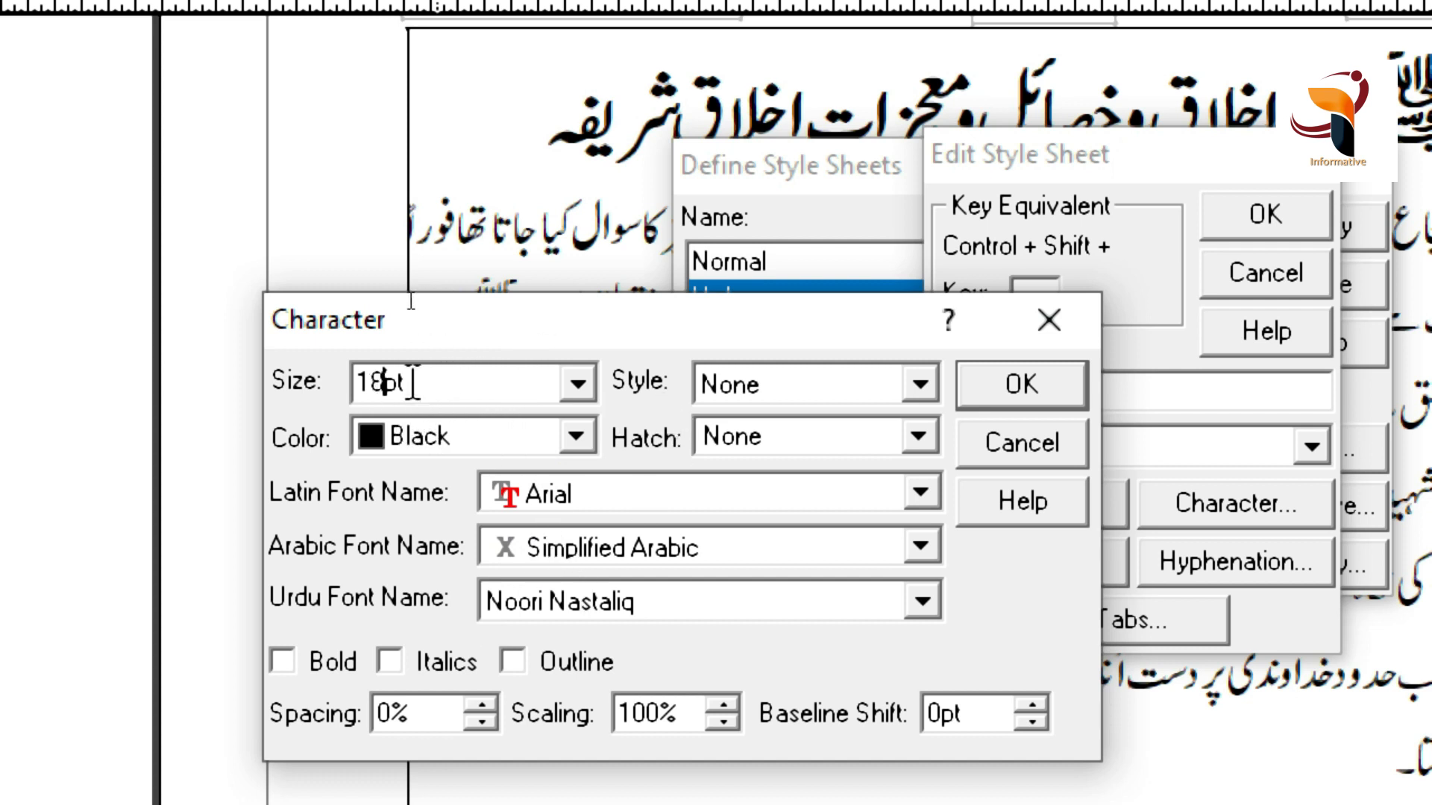
{"action": "left_click_drag", "start_coordinate": [716, 326], "coordinate": [878, 149]}
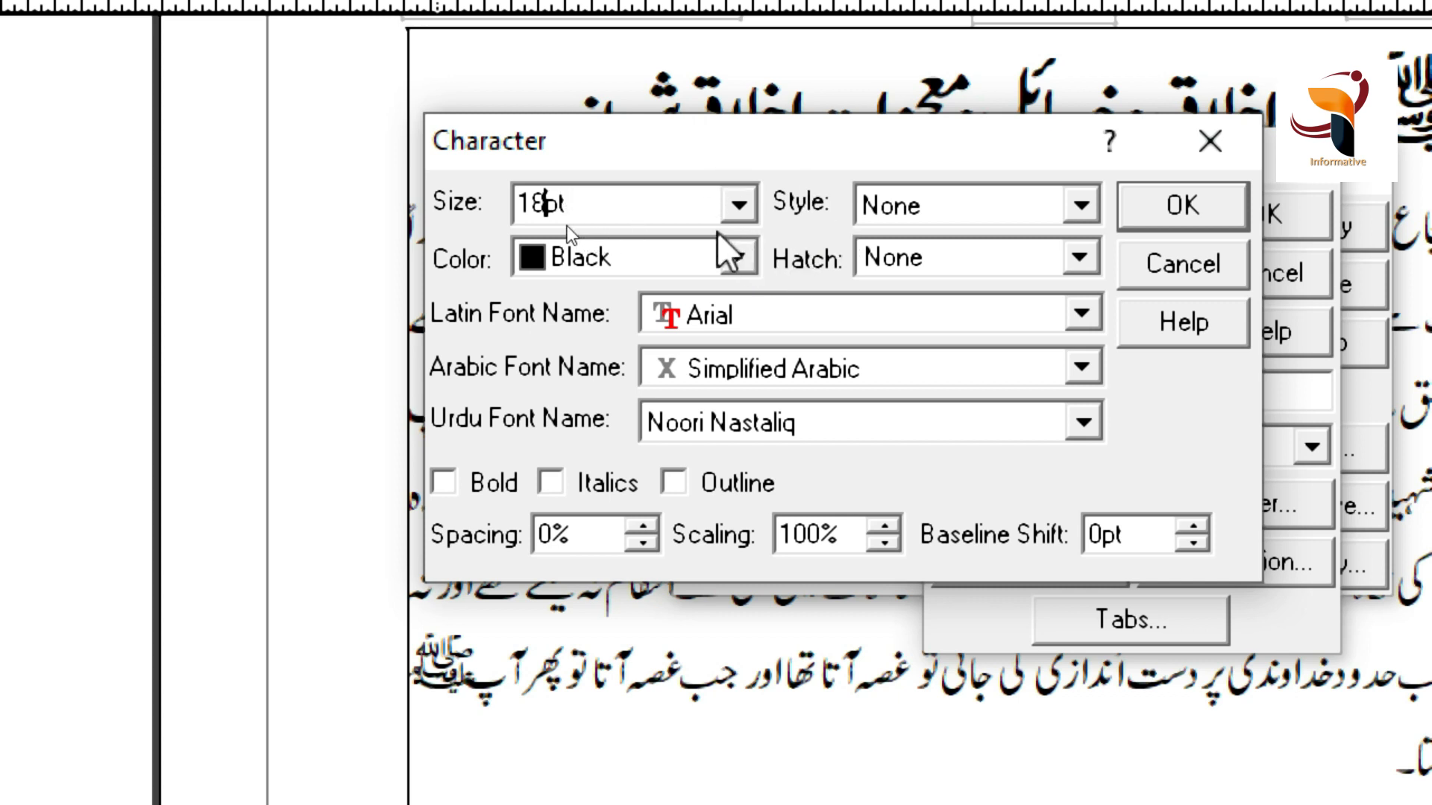
{"action": "left_click_drag", "start_coordinate": [777, 136], "coordinate": [760, 204]}
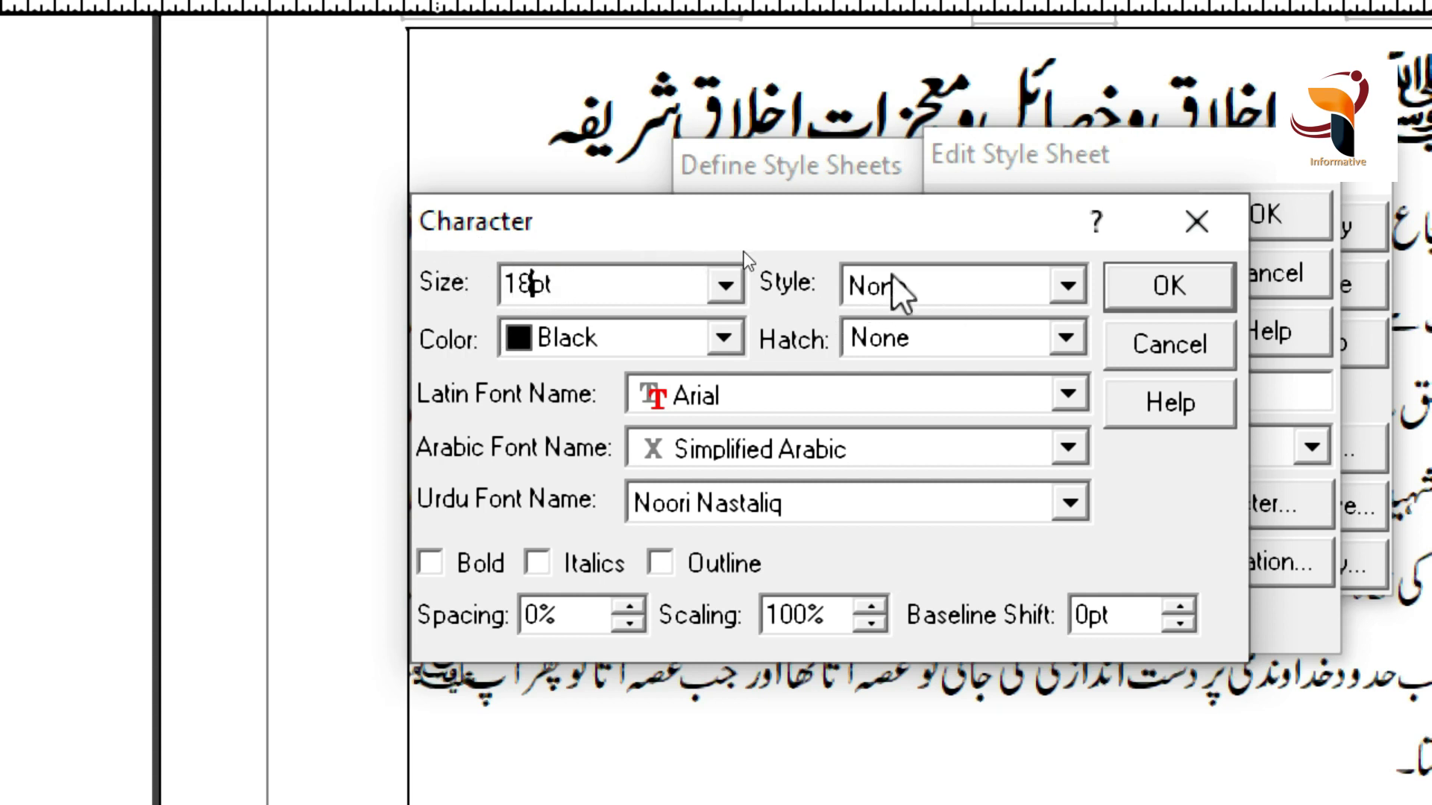
{"action": "left_click", "coordinate": [1158, 283]}
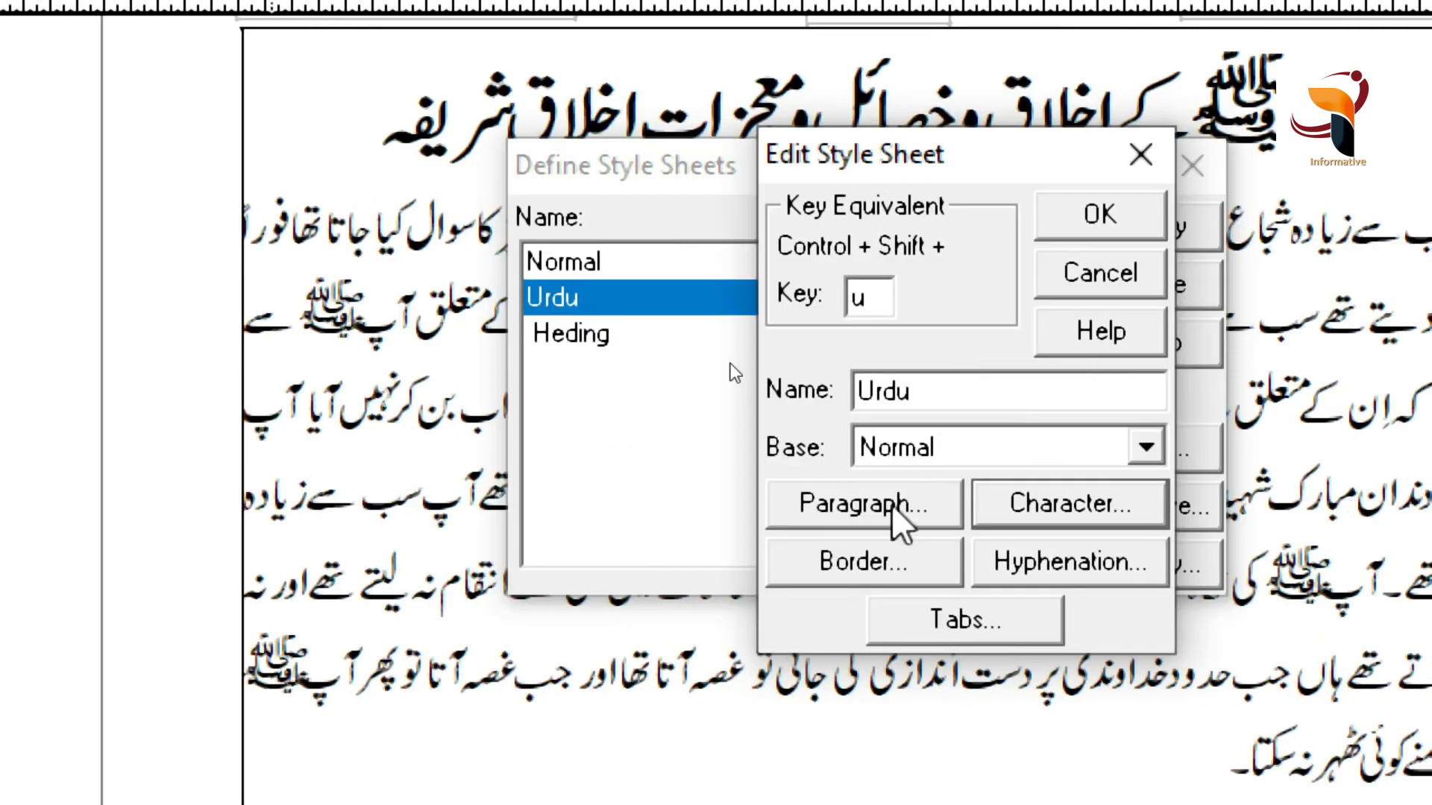
Set the Urdu style sheet's paragraph alignment to Justified.
{"action": "left_click", "coordinate": [863, 505]}
{"action": "left_click", "coordinate": [771, 340]}
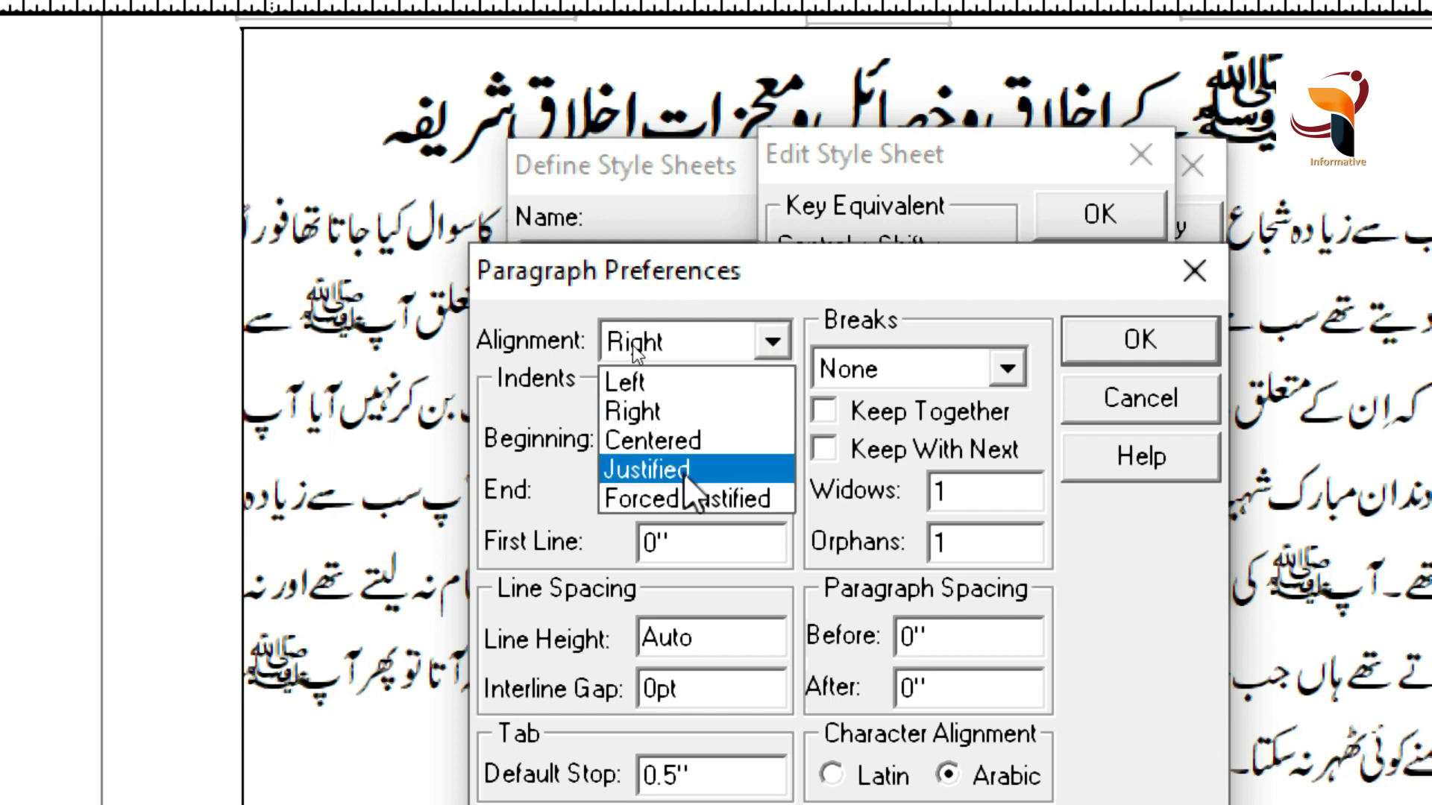
{"action": "left_click", "coordinate": [683, 471]}
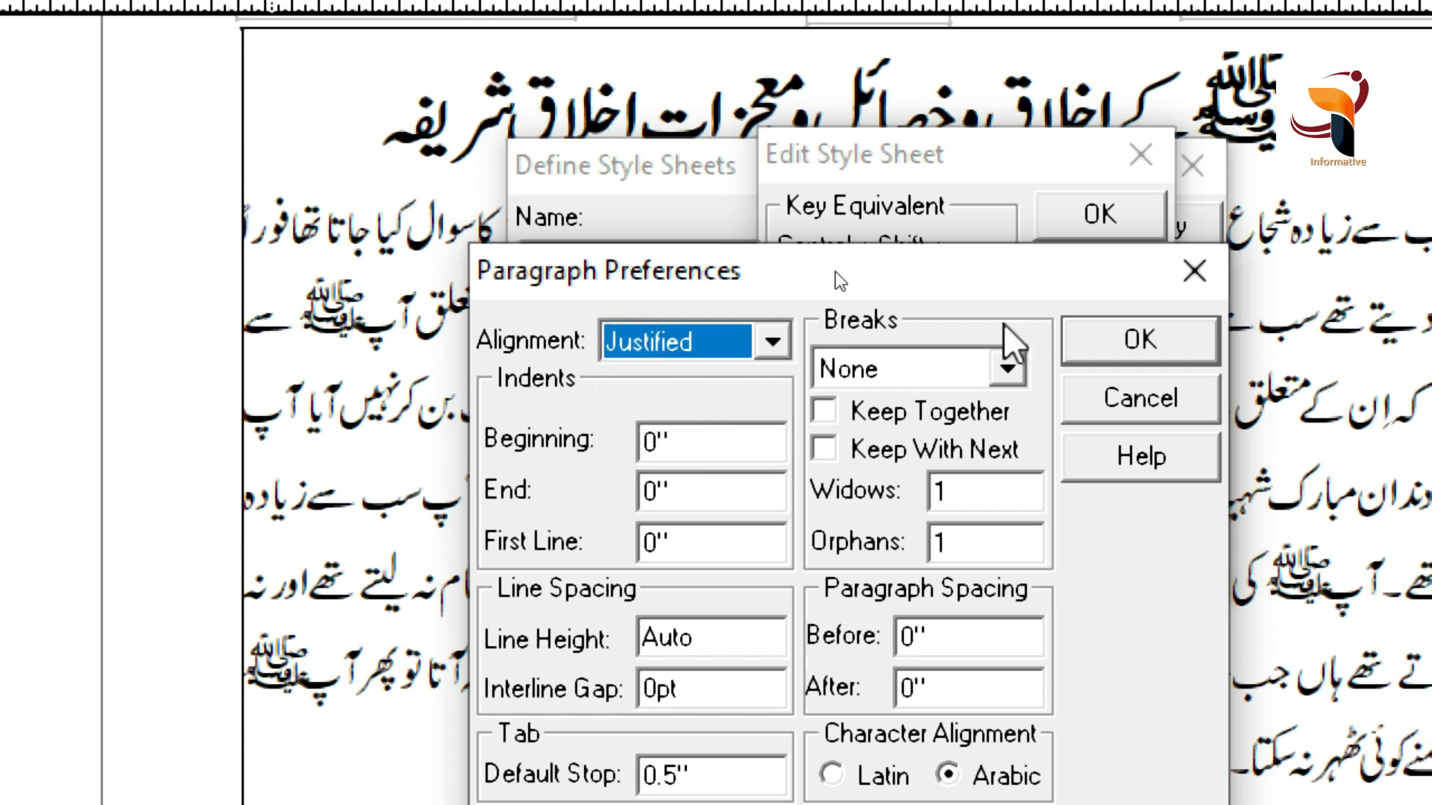
{"action": "left_click", "coordinate": [1153, 340]}
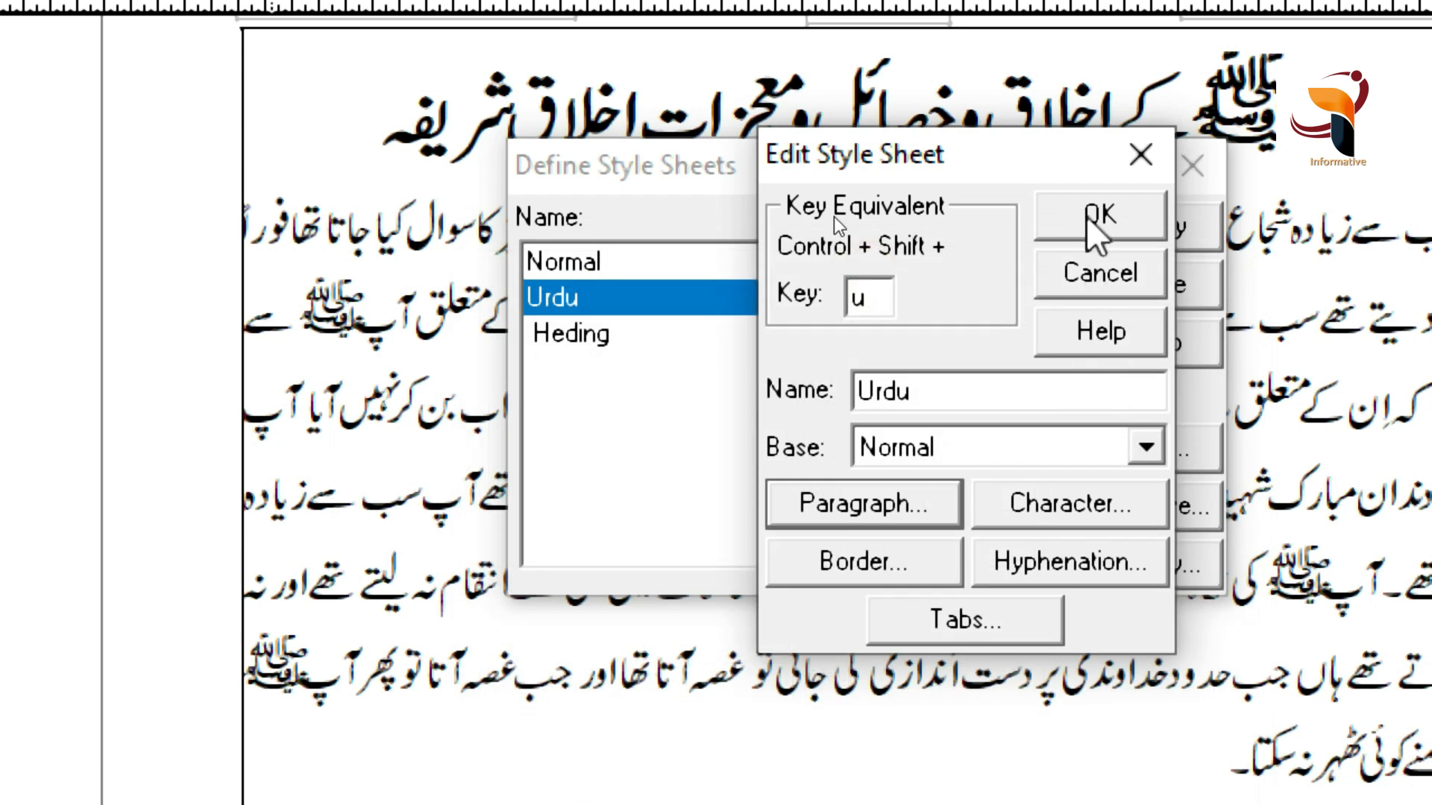
Save the Urdu style sheet and finish defining style sheets.
{"action": "left_click", "coordinate": [885, 299]}
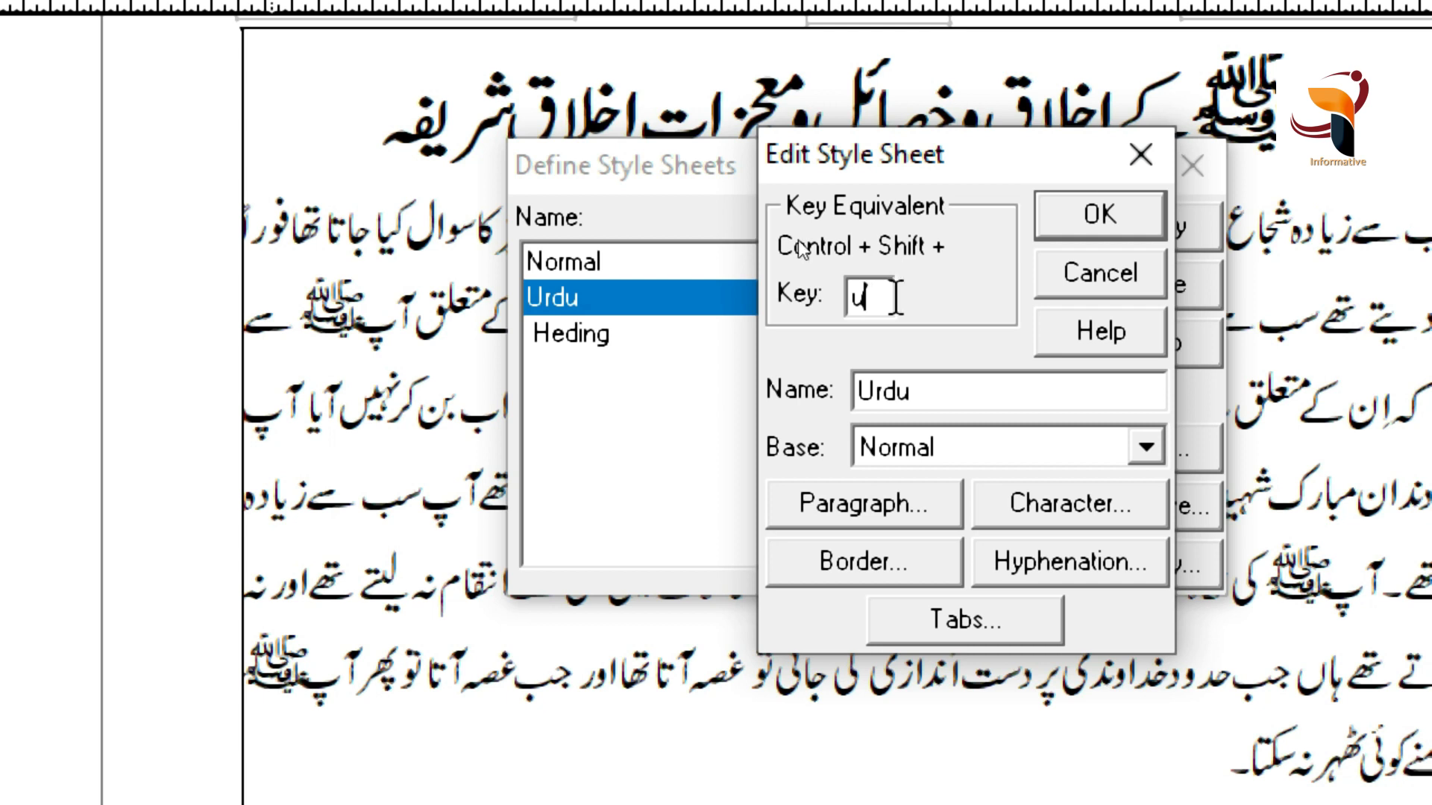
{"action": "left_click", "coordinate": [1097, 220]}
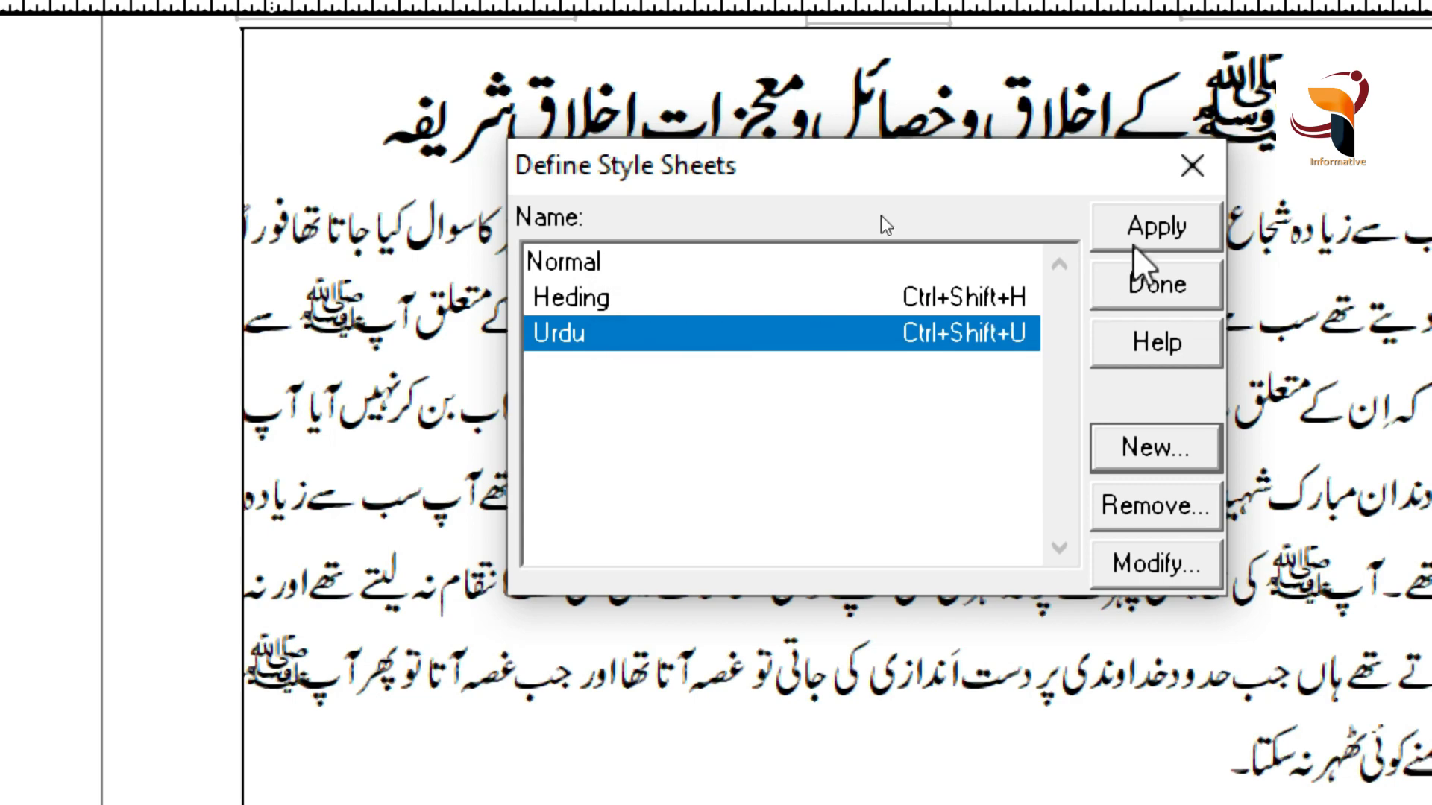
{"action": "left_click", "coordinate": [1193, 276]}
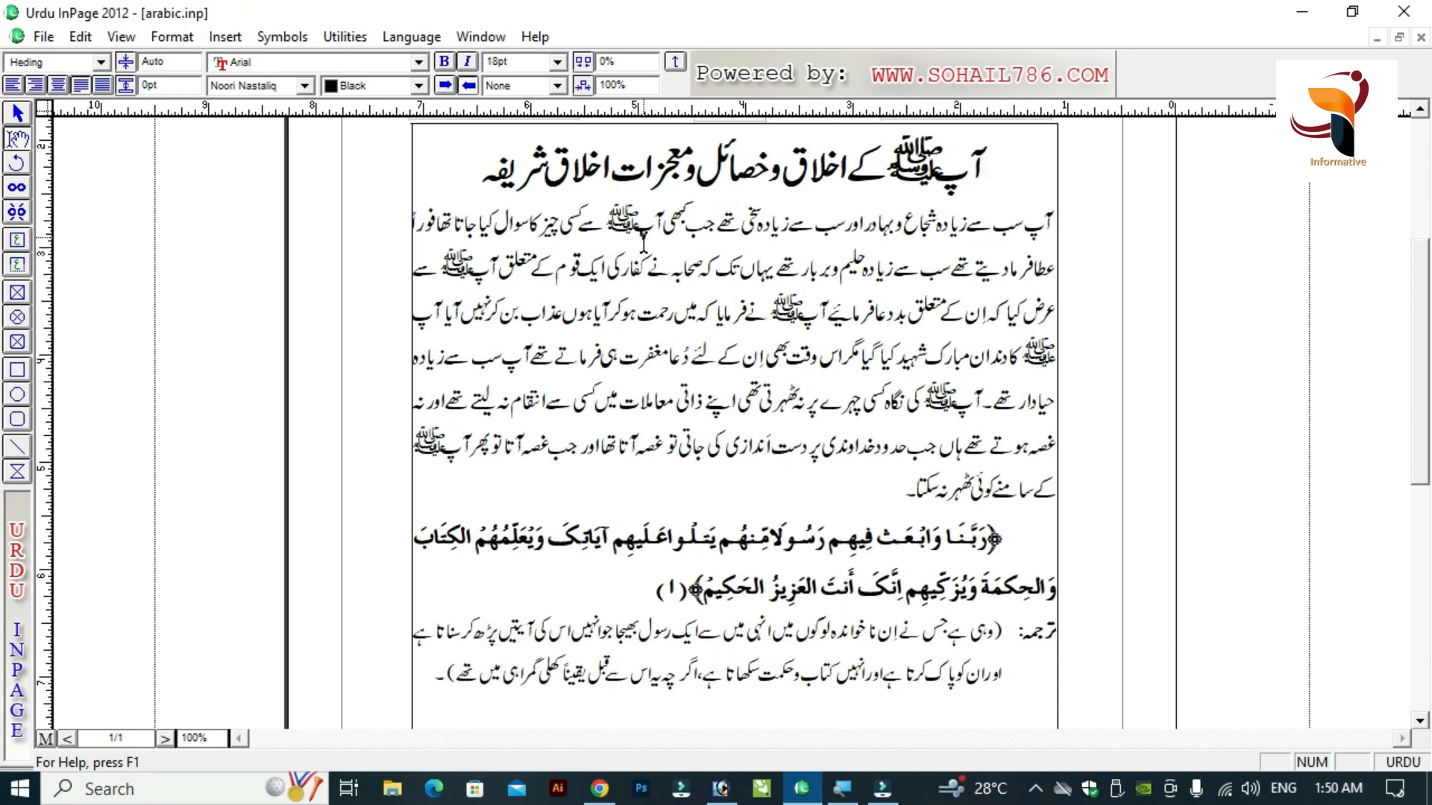
Add a line after the heading, enter sample text starting with "سدوسد" in the heading's formatting, and clear that text.
{"action": "left_click", "coordinate": [493, 188]}
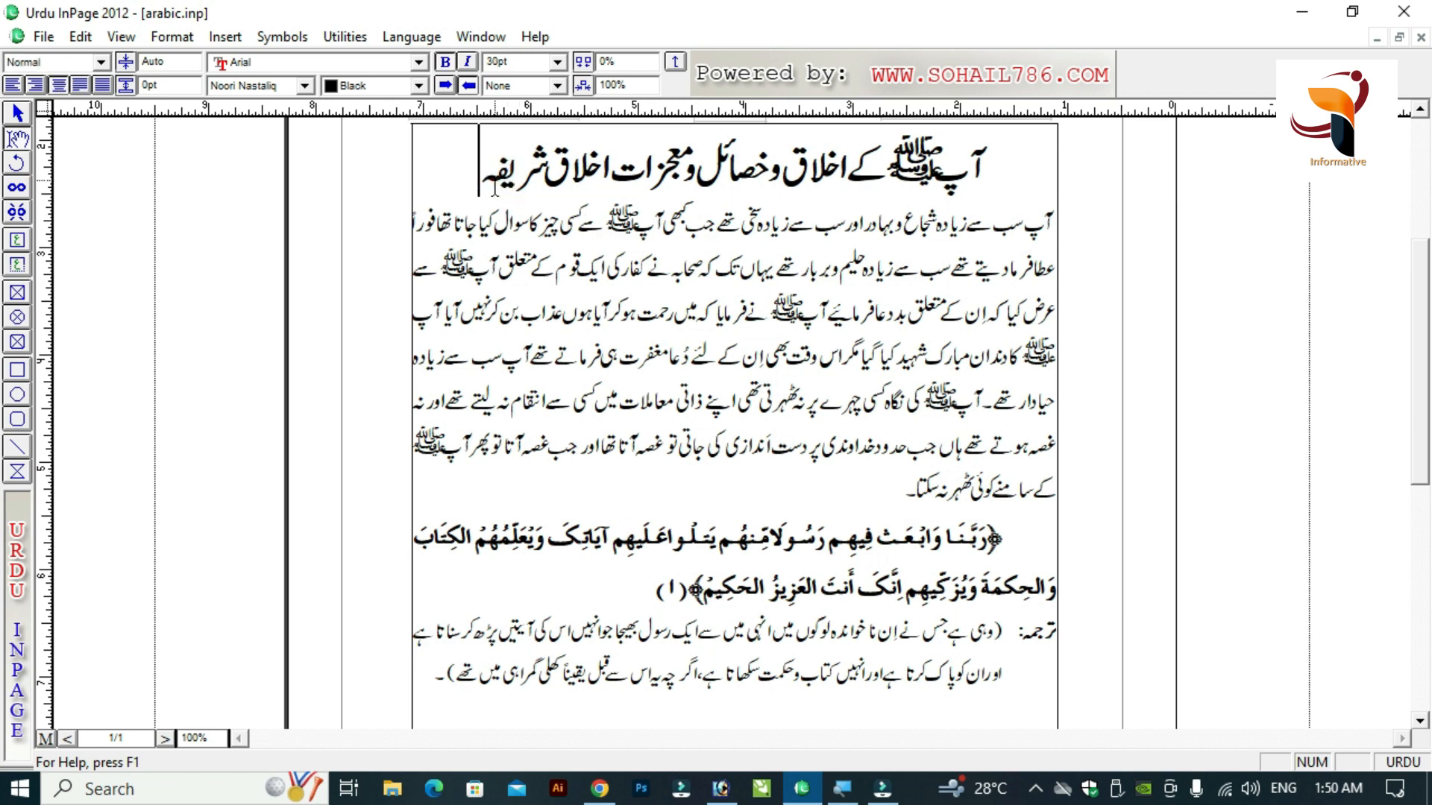
{"action": "key", "text": "Return"}
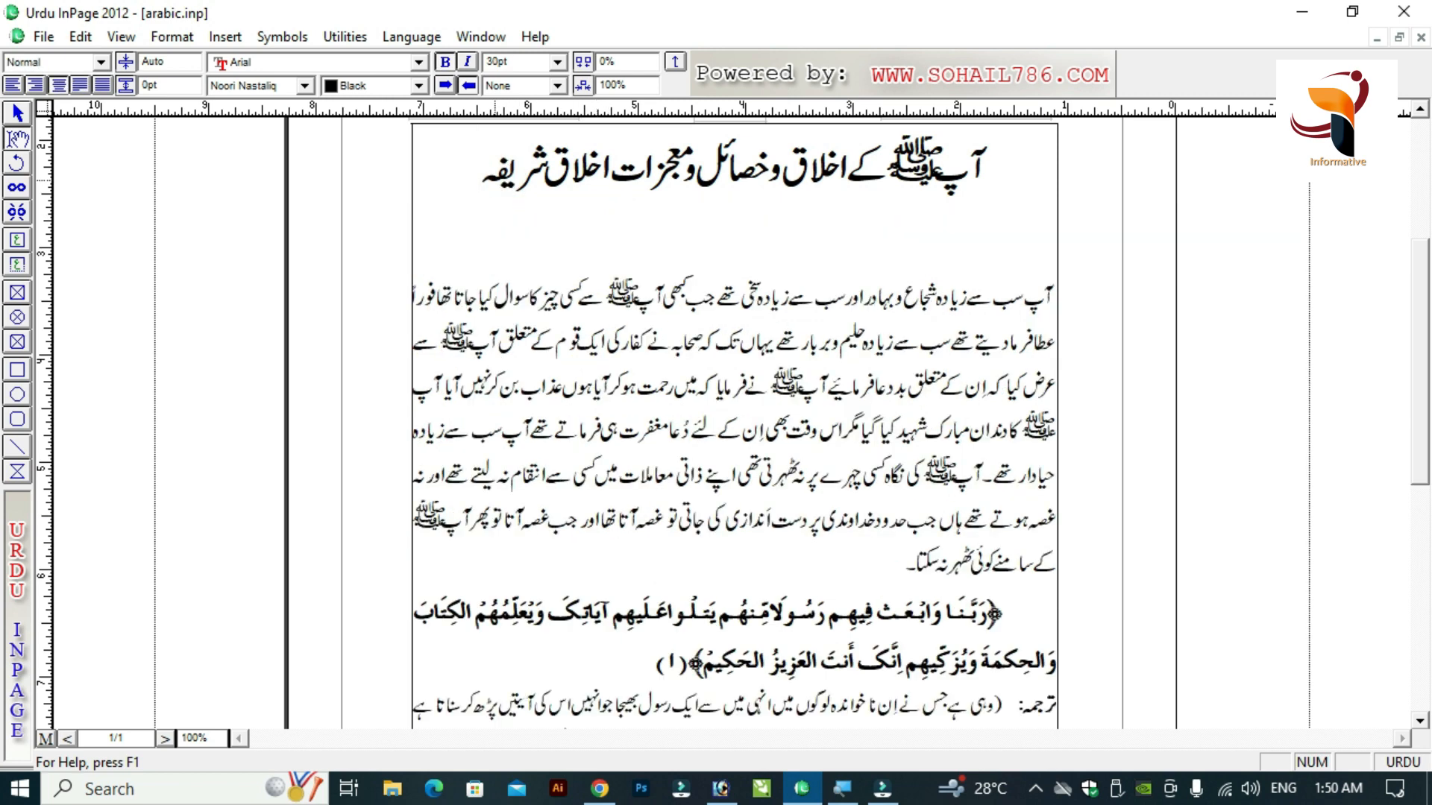
{"action": "type", "text": "سدوس"}
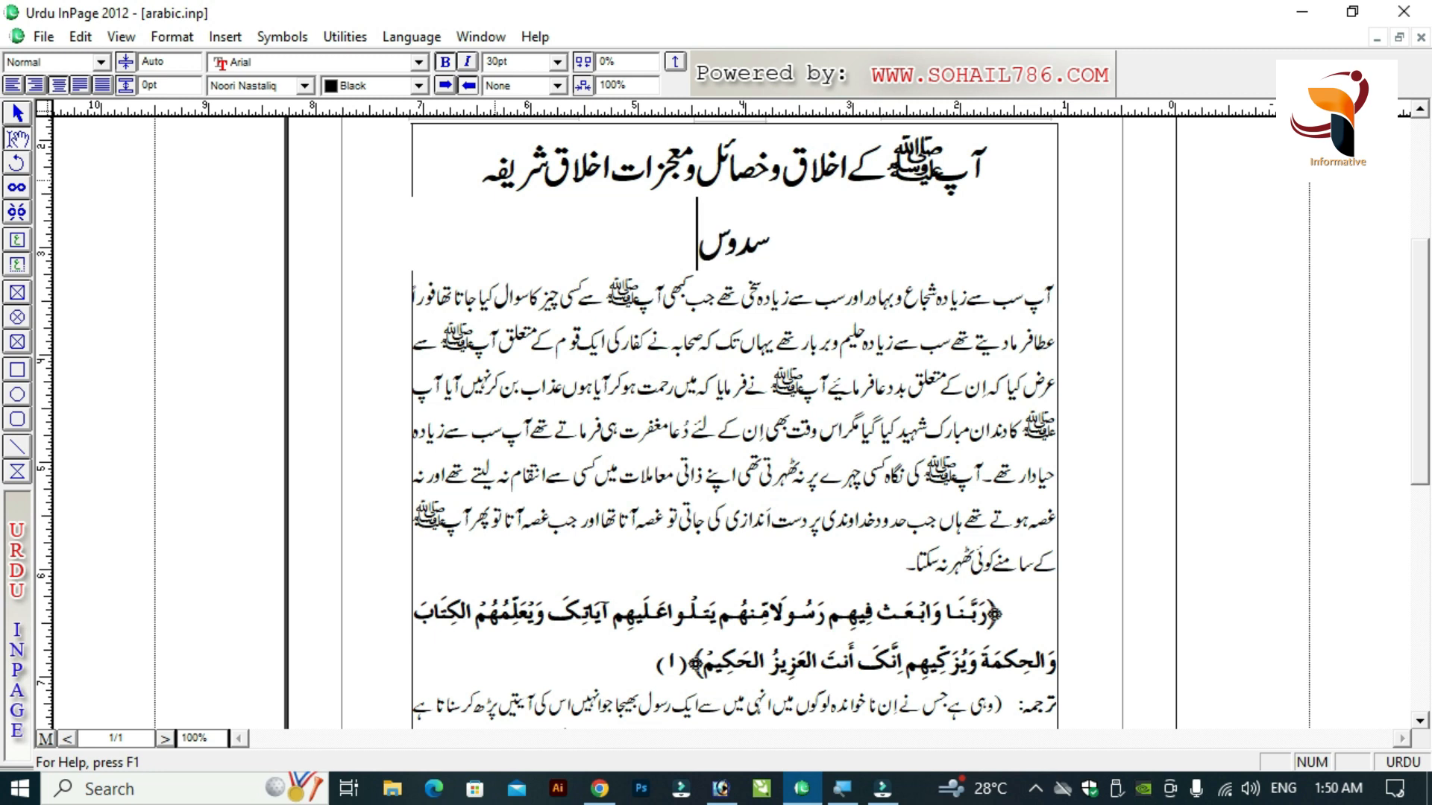
{"action": "type", "text": "دسسدوسدفس"}
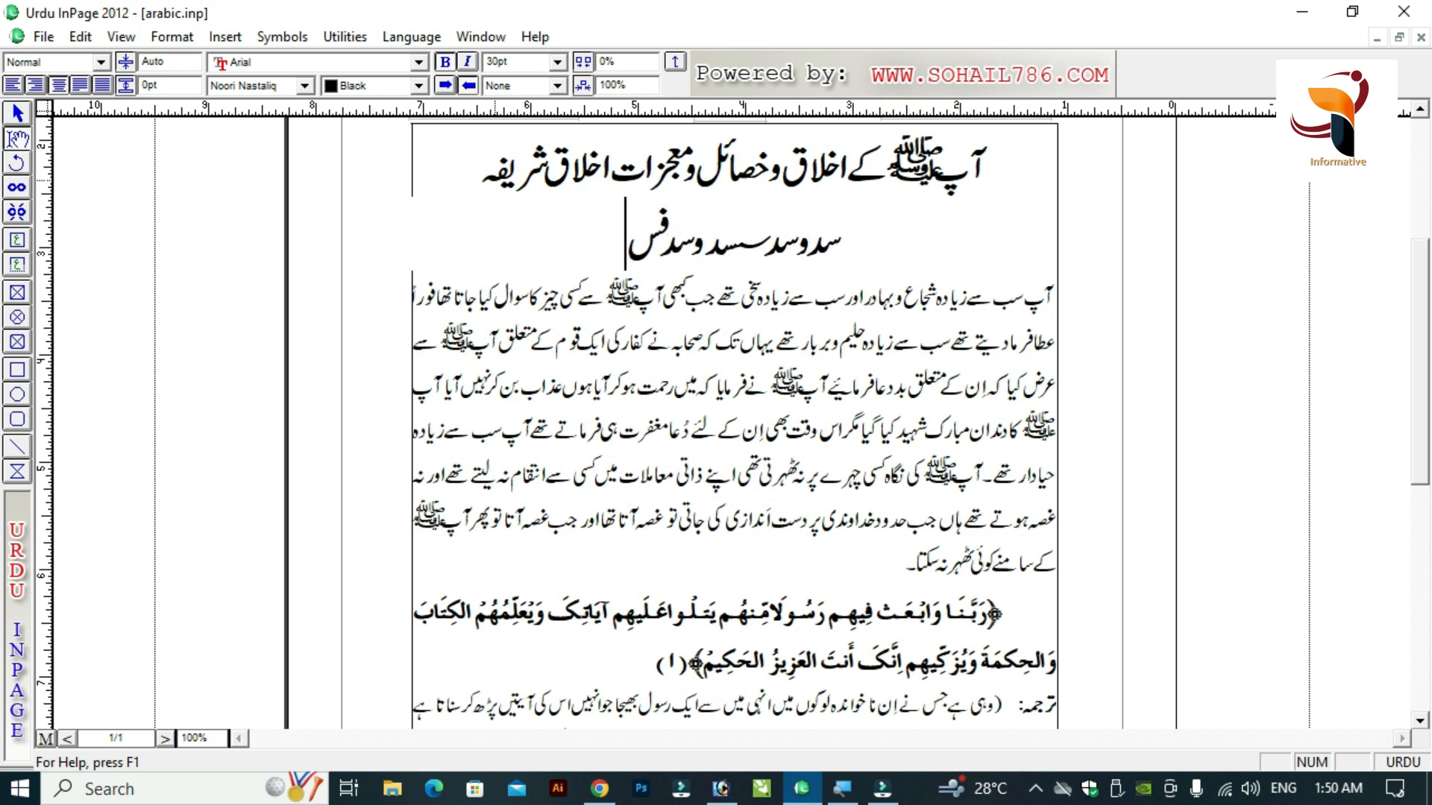
{"action": "key", "text": "shift+Home"}
{"action": "key", "text": "BackSpace"}
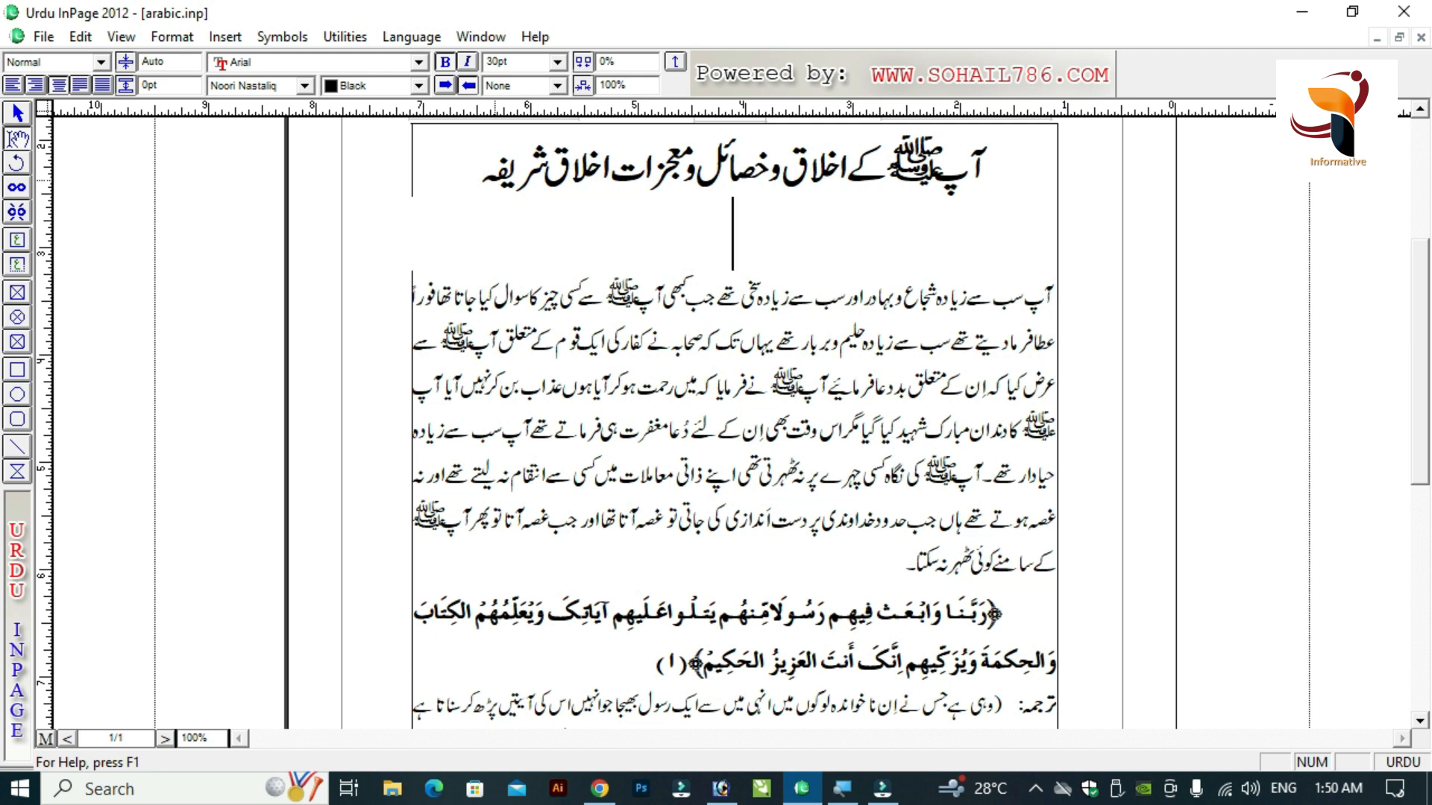
Apply the Urdu style sheet to the empty line, enter "آپ سب سے زیادہ شجاع وبہا" as sample text, and remove the line again.
{"action": "key", "text": "Delete"}
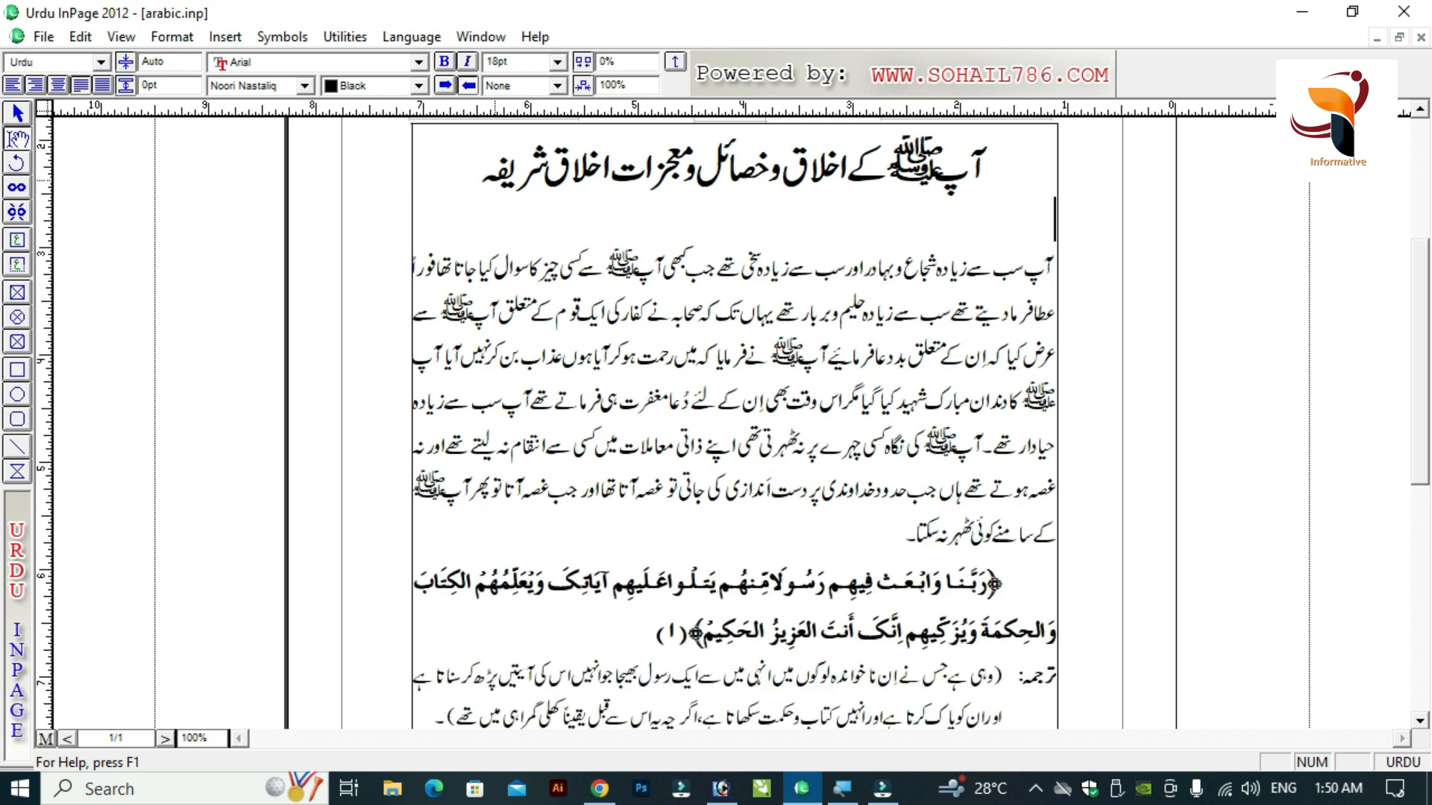
{"action": "type", "text": "اا"}
{"action": "key", "text": "BackSpace"}
{"action": "type", "text": "آپ سب سے زیادہ ش"}
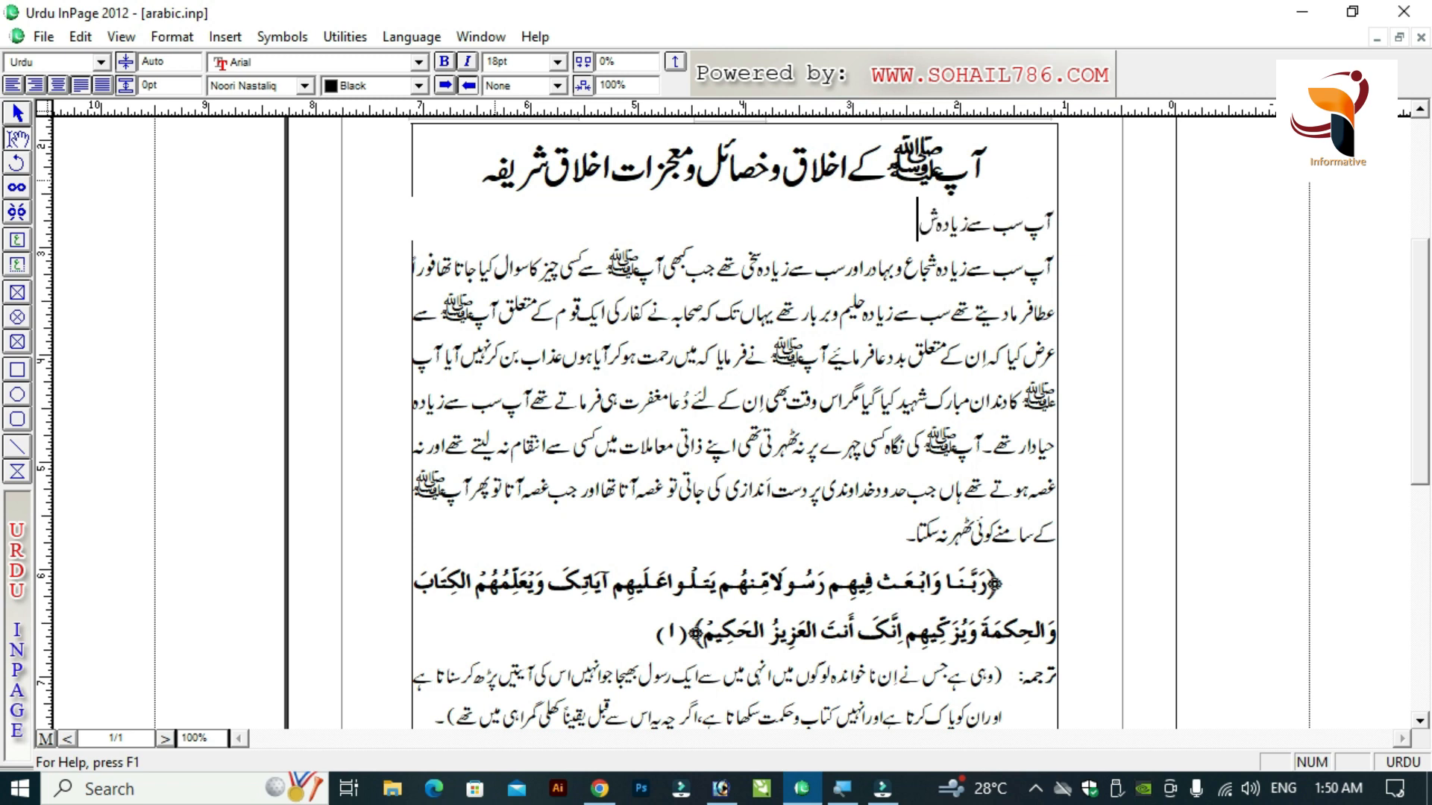
{"action": "type", "text": "جاع وبہا"}
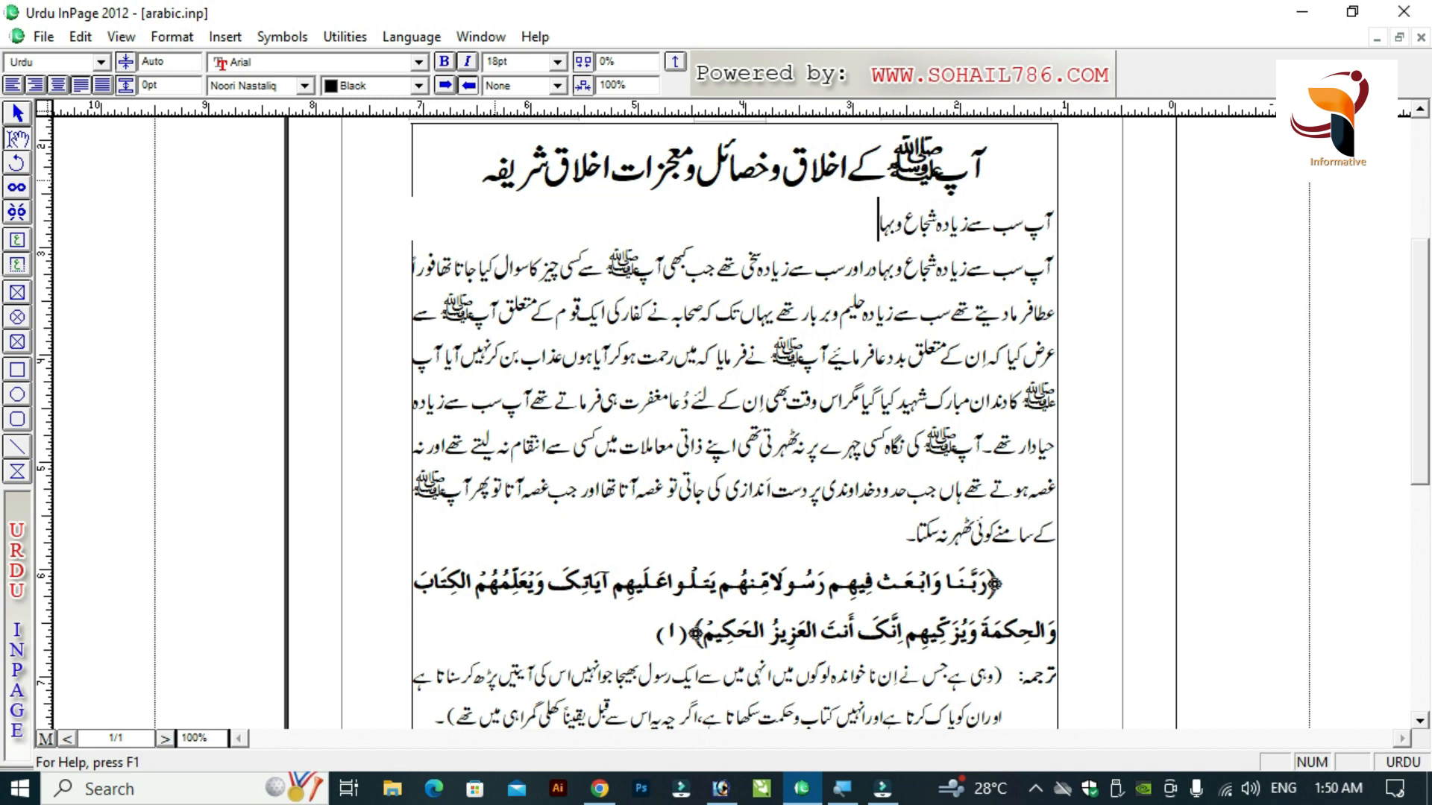
{"action": "type", "text": "در اور سب سے زیادہ سخی تھے جب کبھی آپ ﷺ سے کسی چیز کا سوال کیا جاتا تھا فورا"}
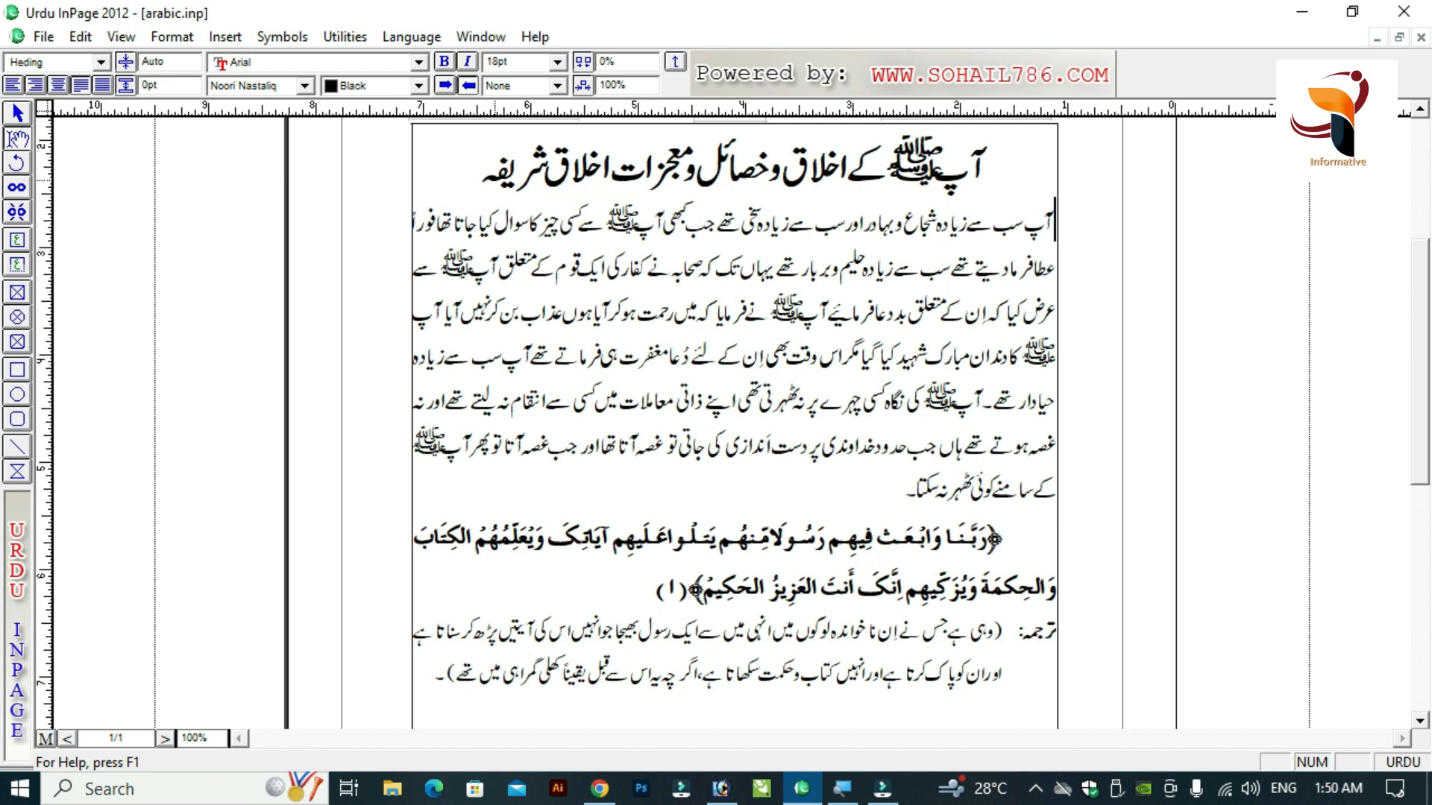
Insert an empty line between the end of the body paragraph and the Arabic verse.
{"action": "key", "text": "Down"}
{"action": "key", "text": "Down"}
{"action": "key", "text": "Down"}
{"action": "key", "text": "Down"}
{"action": "key", "text": "Return"}
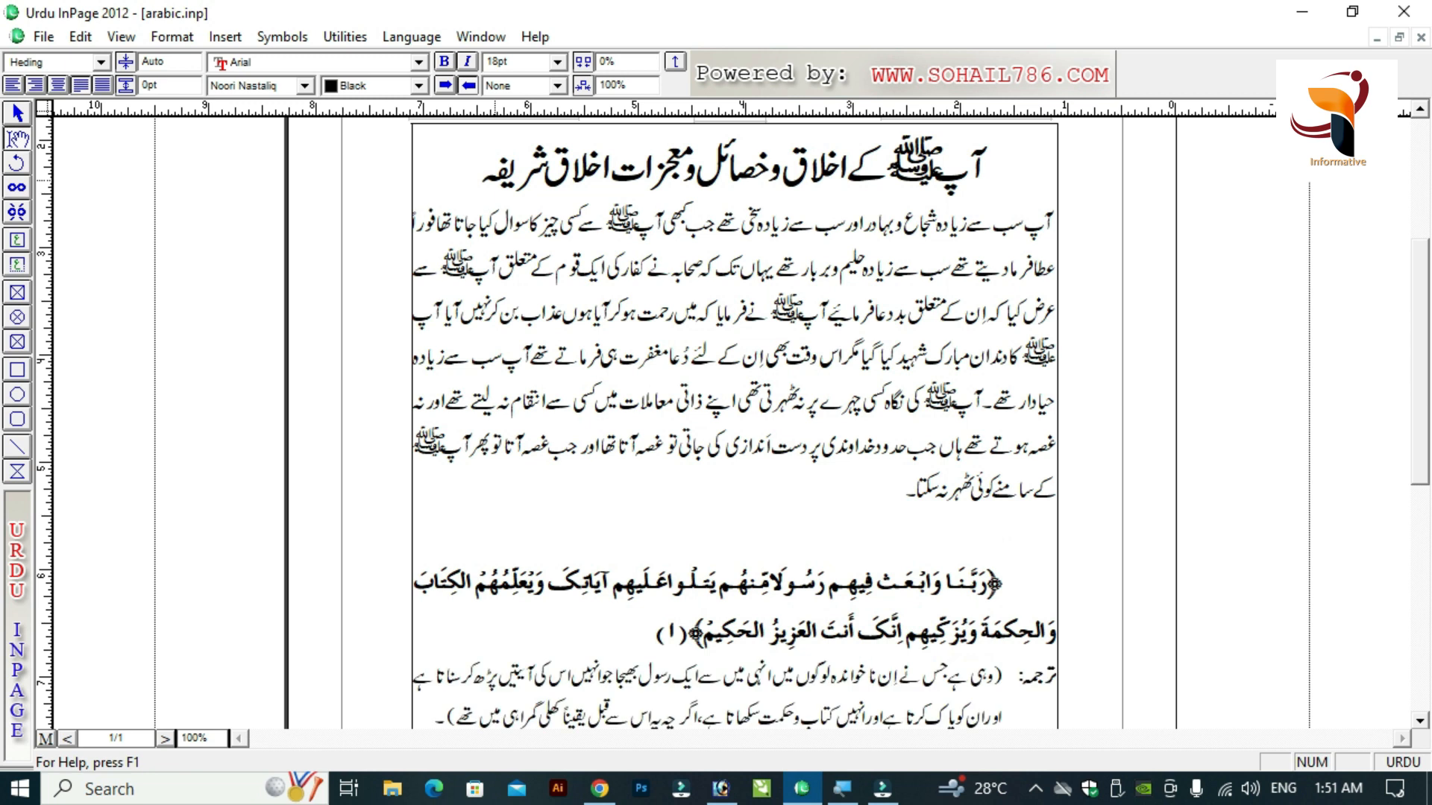
Enter sample text starting with "سدسدسد" on the empty line above the Arabic verse and clear that text.
{"action": "type", "text": "سدسدسدفسدفس"}
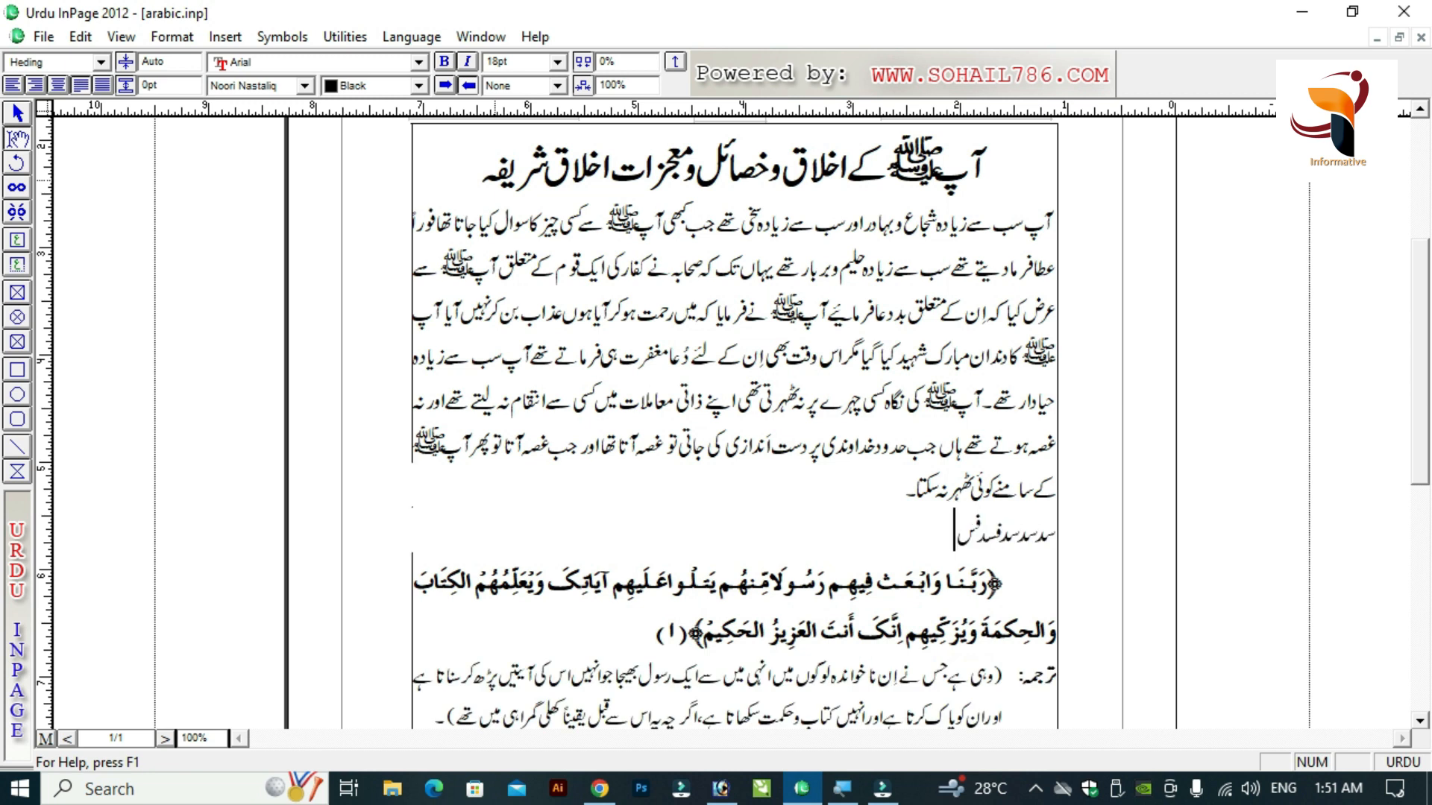
{"action": "key", "text": "shift+Home"}
{"action": "key", "text": "Delete"}
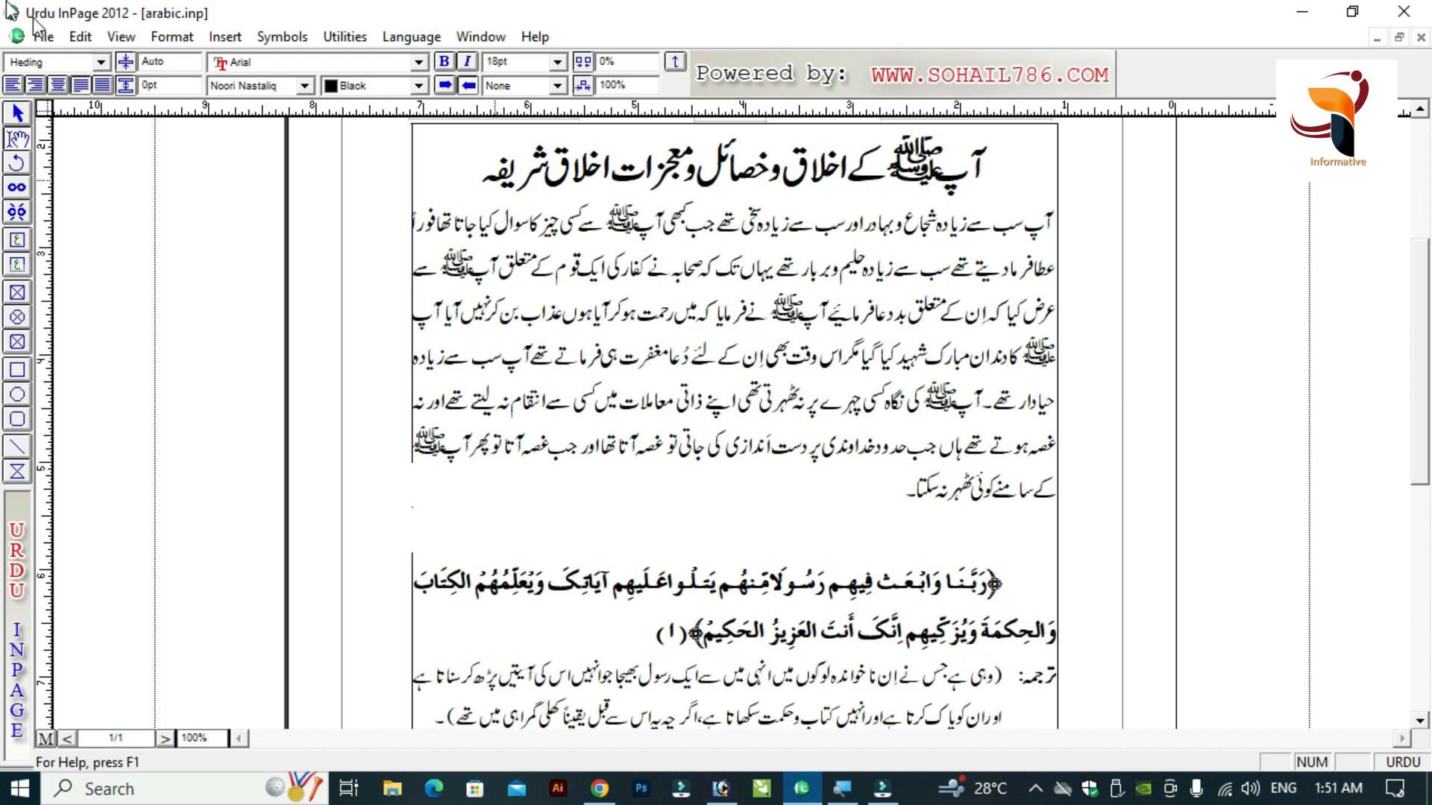
Create a new style sheet named Arabic and assign it the key equivalent Control + Shift + a.
{"action": "left_click", "coordinate": [172, 36]}
{"action": "left_click", "coordinate": [258, 455]}
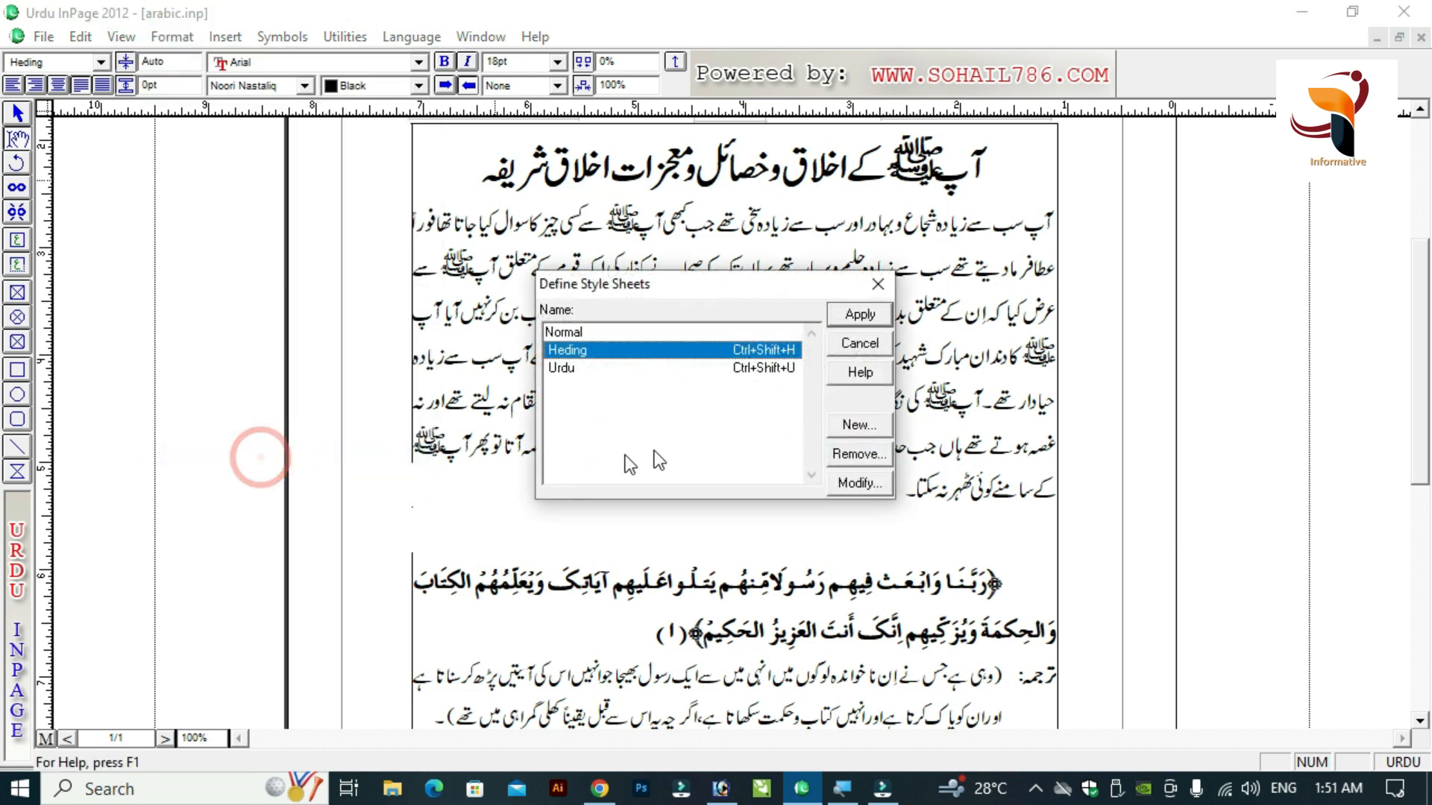
{"action": "left_click", "coordinate": [857, 427]}
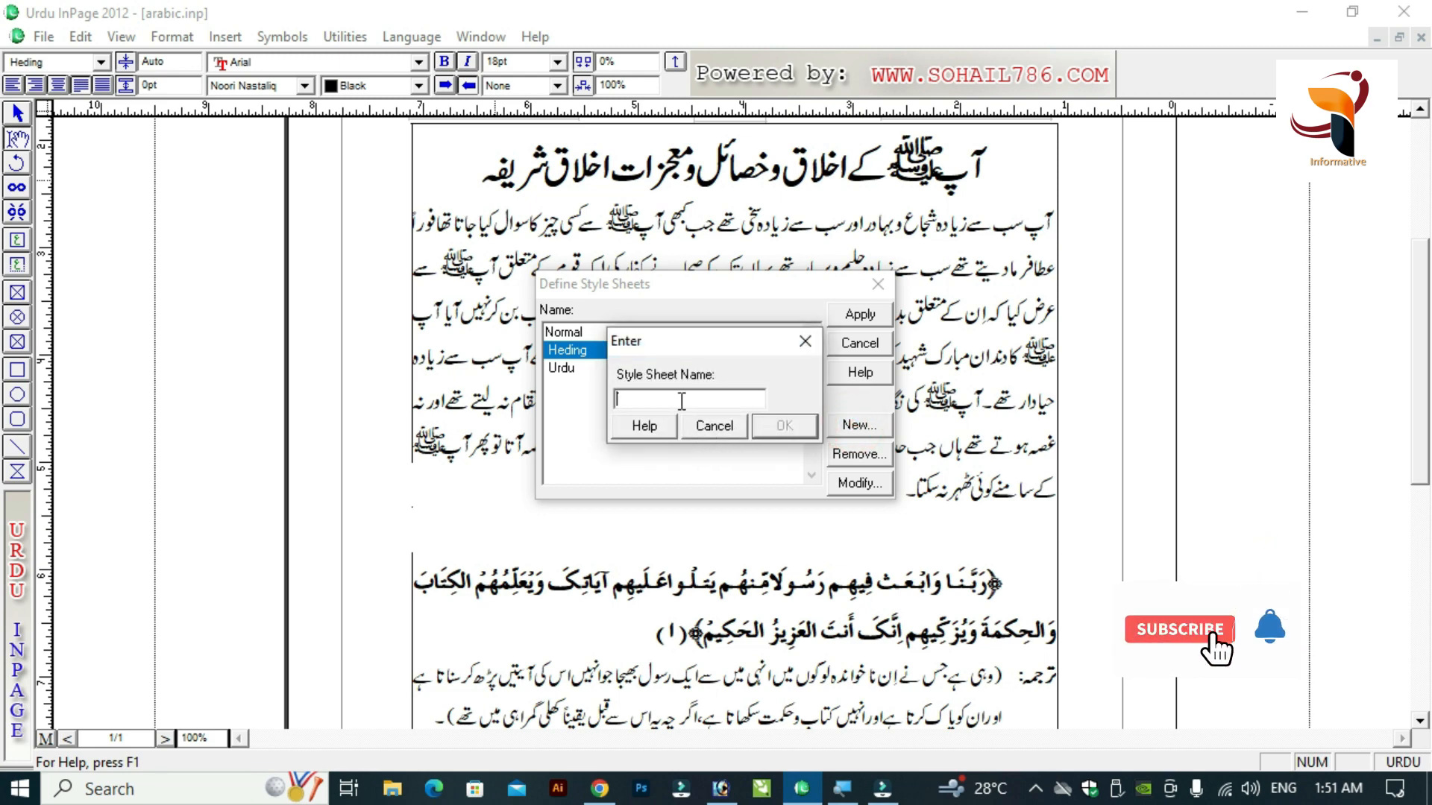
{"action": "type", "text": "Arabic"}
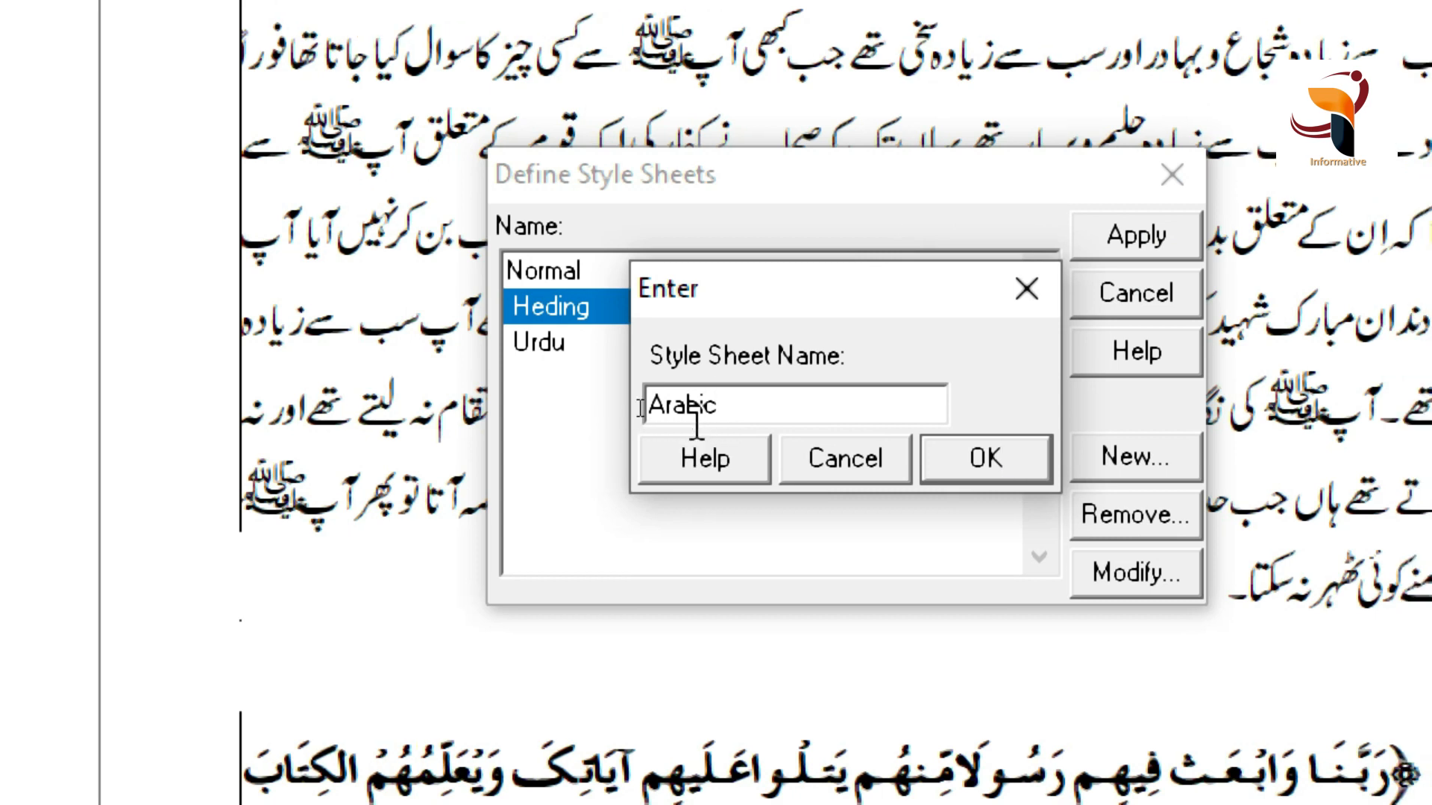
{"action": "left_click", "coordinate": [1000, 452]}
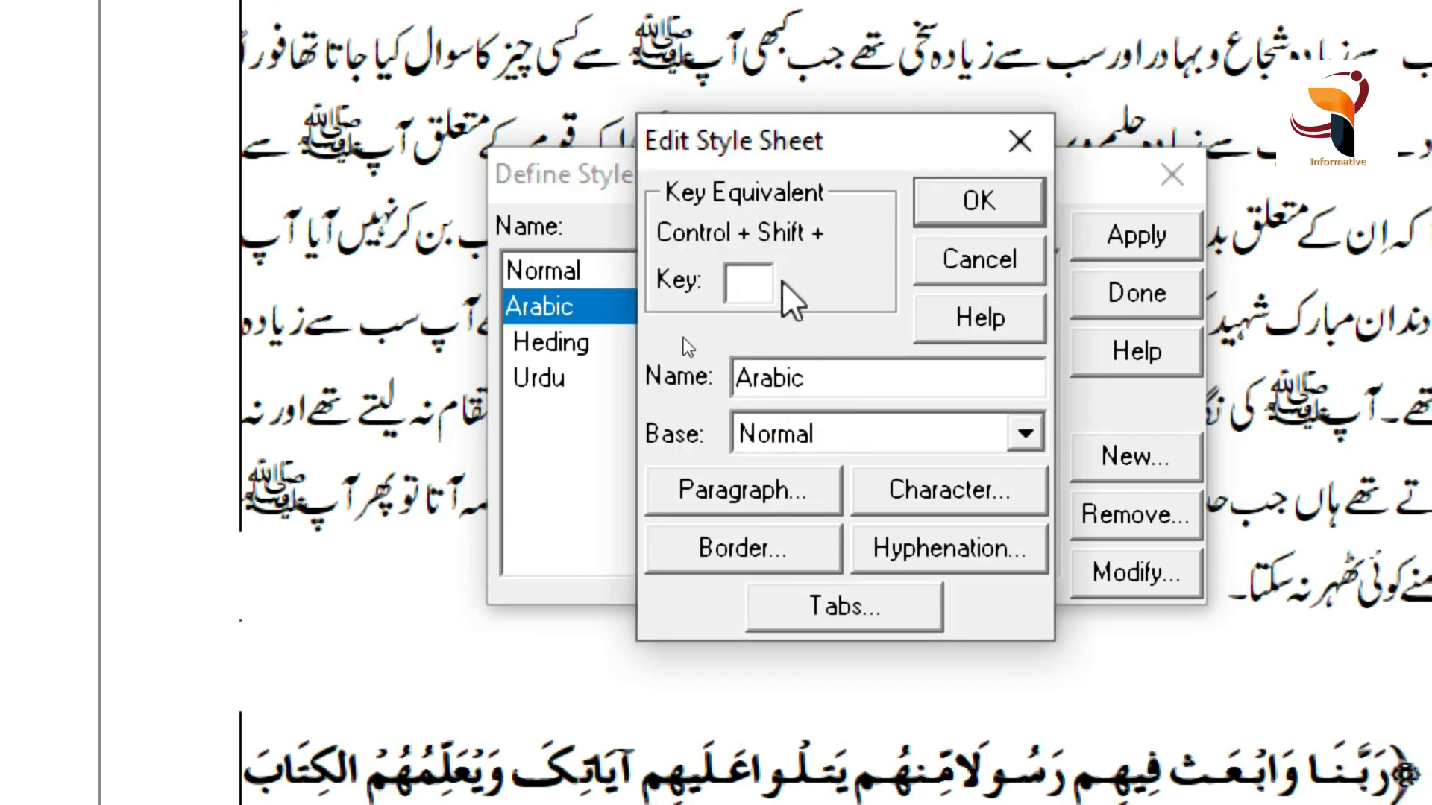
{"action": "left_click", "coordinate": [746, 282]}
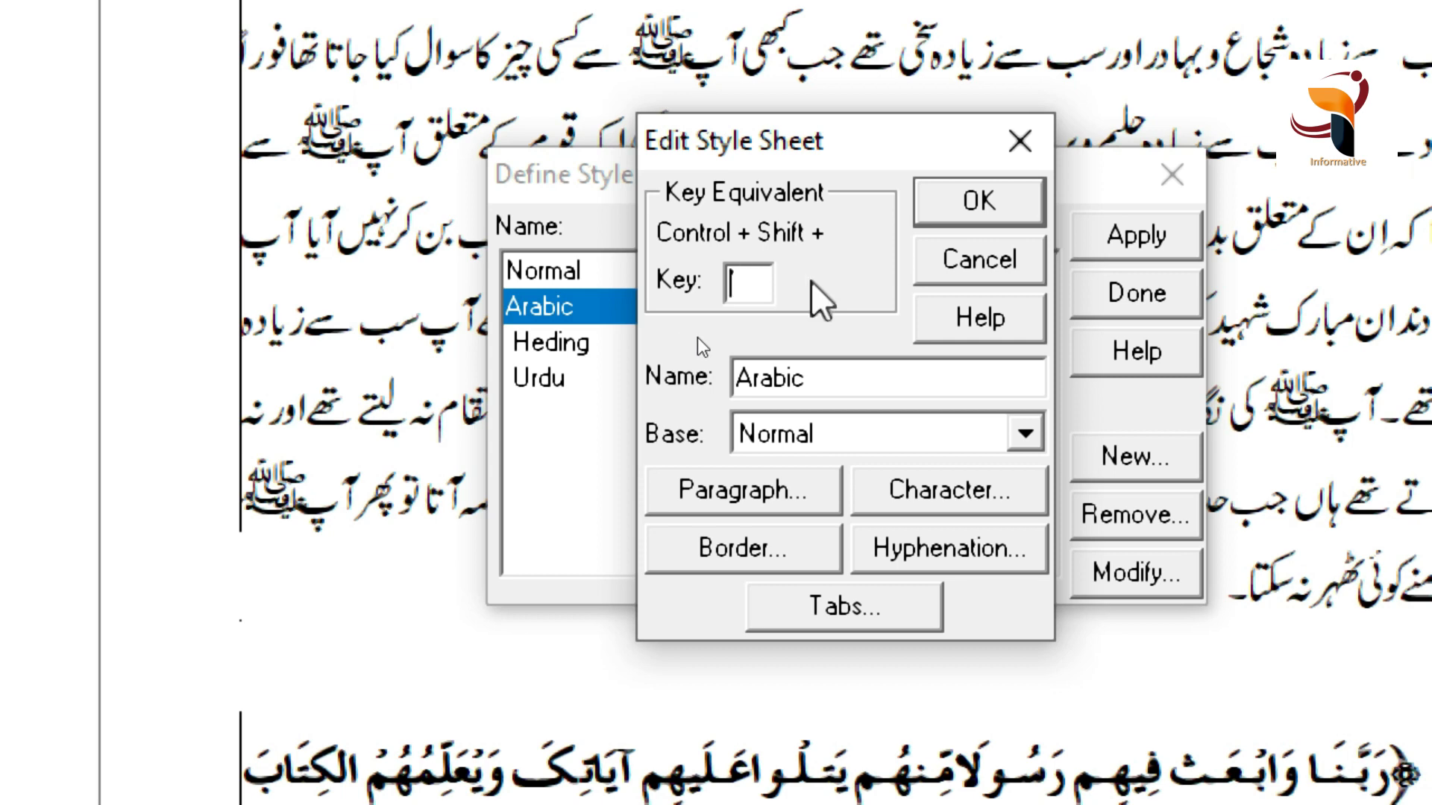
{"action": "type", "text": "a"}
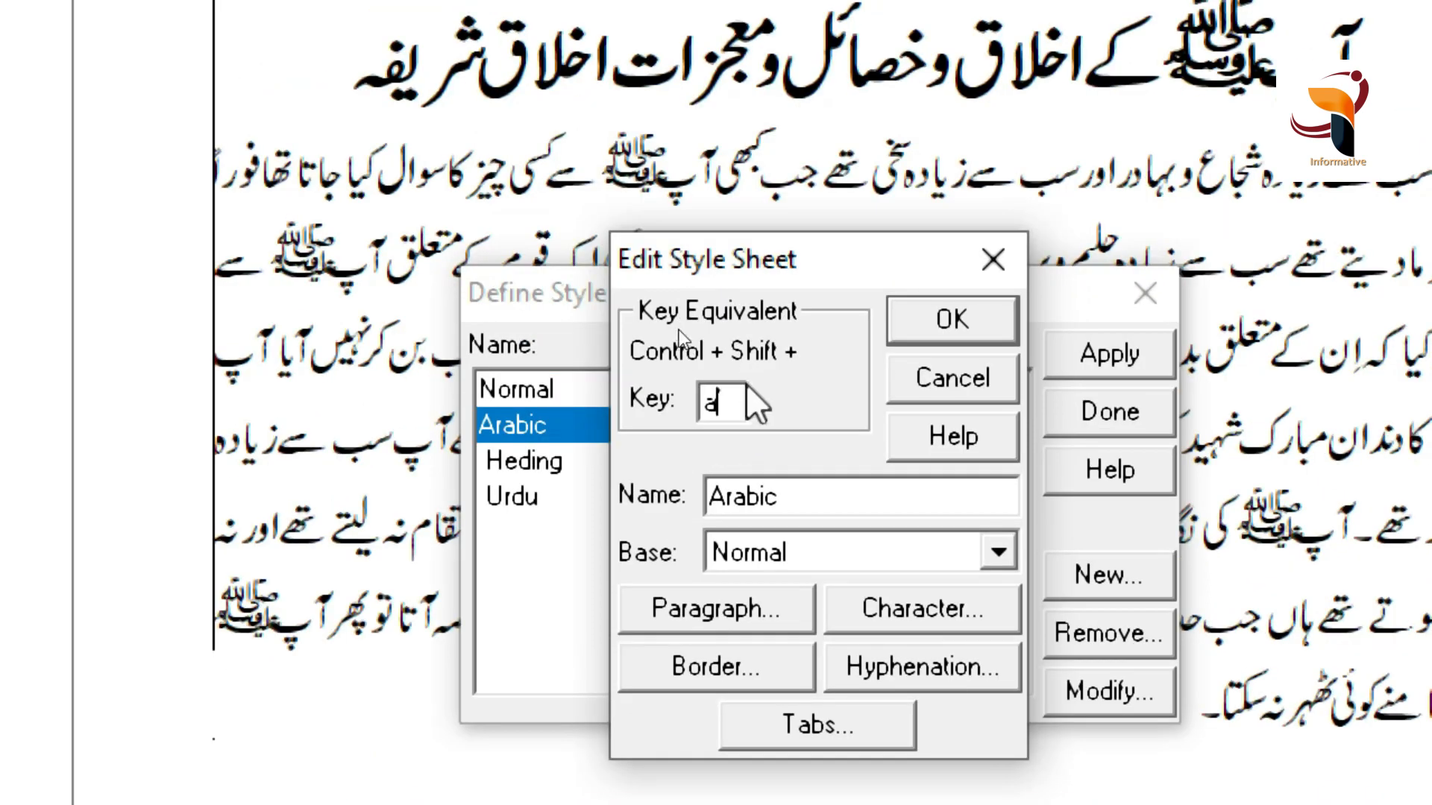
Set the character size of the Arabic style sheet to 20pt.
{"action": "left_click", "coordinate": [919, 610]}
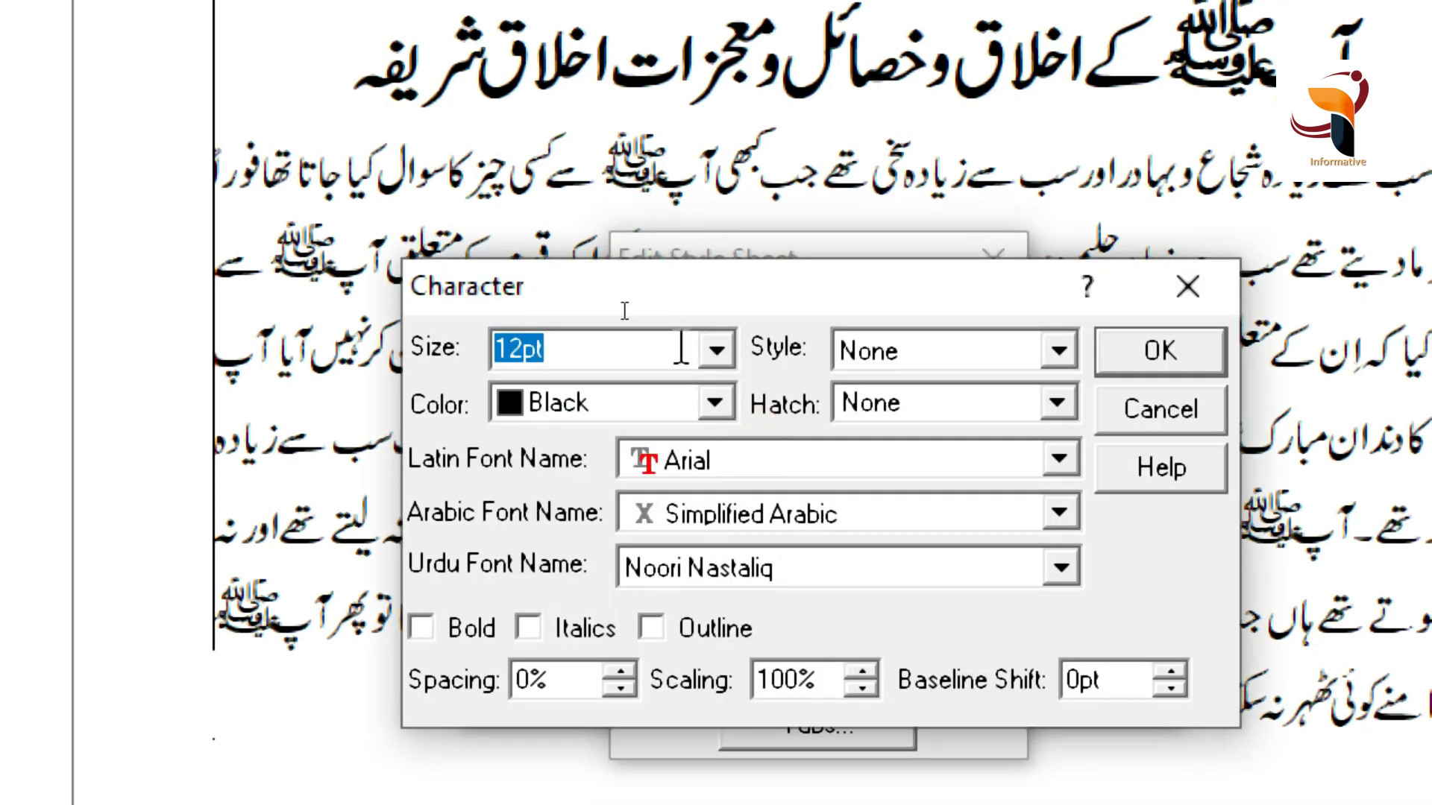
{"action": "left_click_drag", "start_coordinate": [499, 352], "coordinate": [693, 355]}
{"action": "key", "text": "Right"}
{"action": "key", "text": "Left"}
{"action": "key", "text": "Left"}
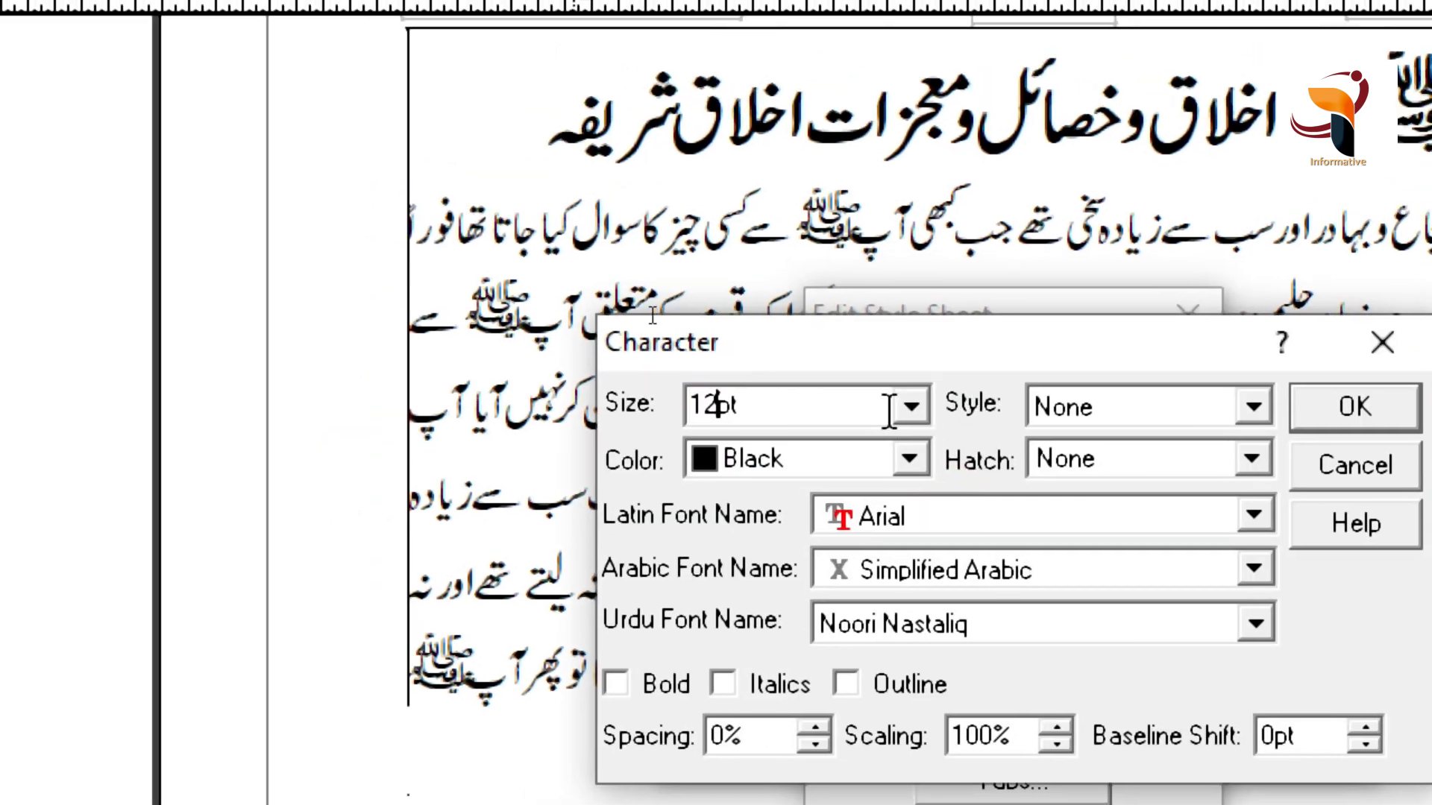
{"action": "key", "text": "shift+Home"}
{"action": "type", "text": "20"}
Set the Arabic style sheet's Urdu font to Trad Arabic Bold with bold on, and confirm the character settings.
{"action": "left_click", "coordinate": [1257, 625]}
{"action": "scroll", "coordinate": [1256, 717], "scroll_direction": "down", "scroll_amount": 10}
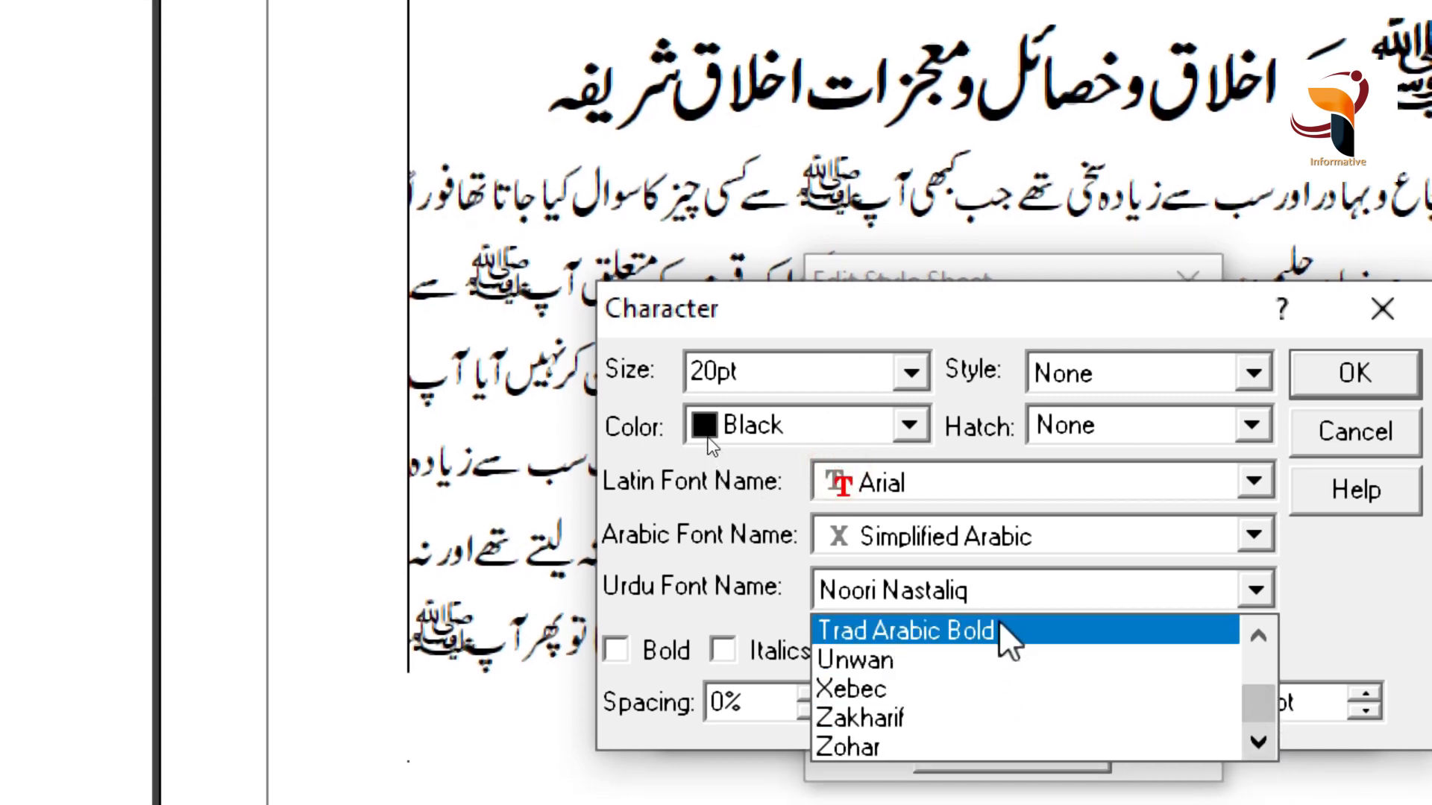
{"action": "scroll", "coordinate": [952, 660], "scroll_direction": "up", "scroll_amount": 1}
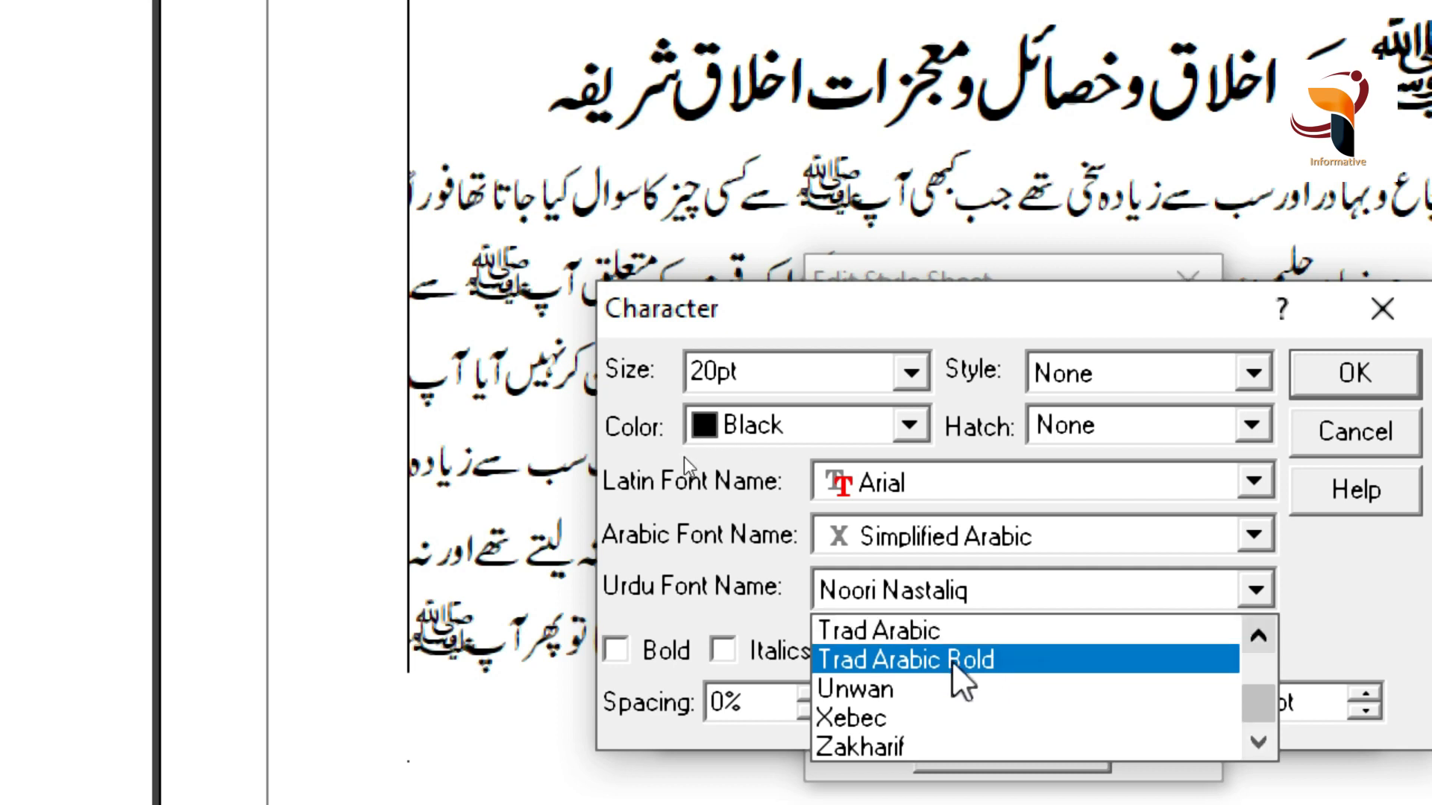
{"action": "left_click", "coordinate": [952, 661]}
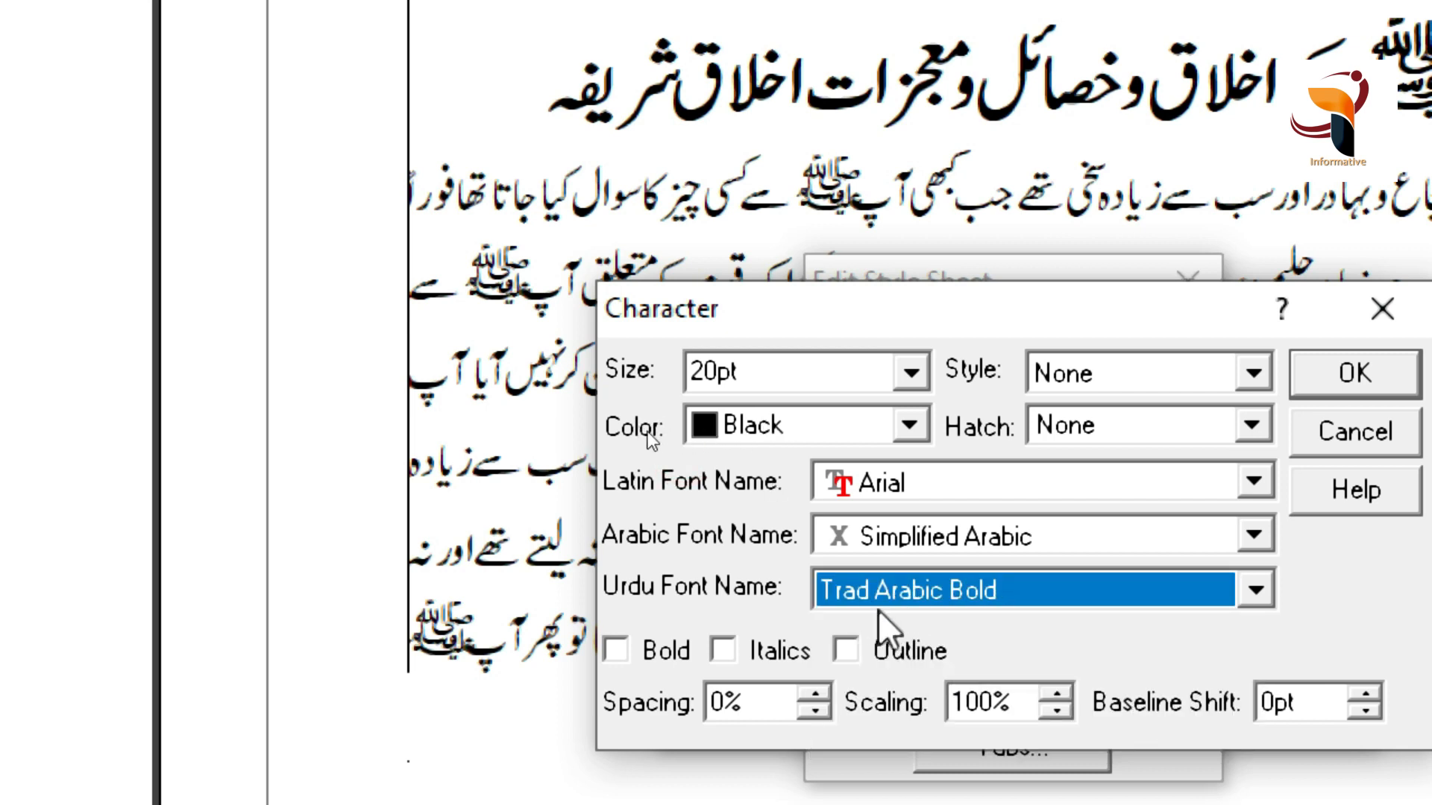
{"action": "left_click", "coordinate": [624, 647]}
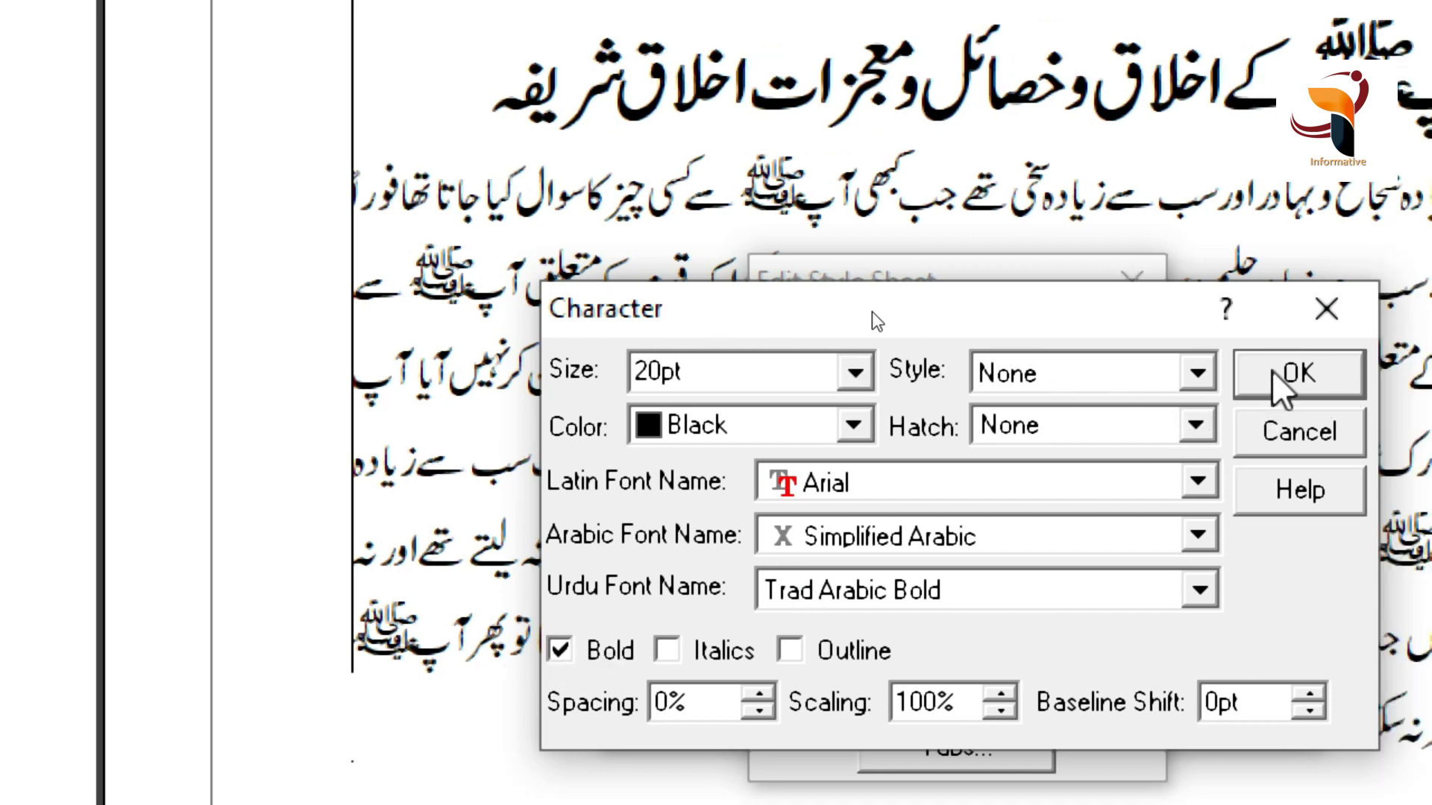
{"action": "left_click", "coordinate": [1281, 375]}
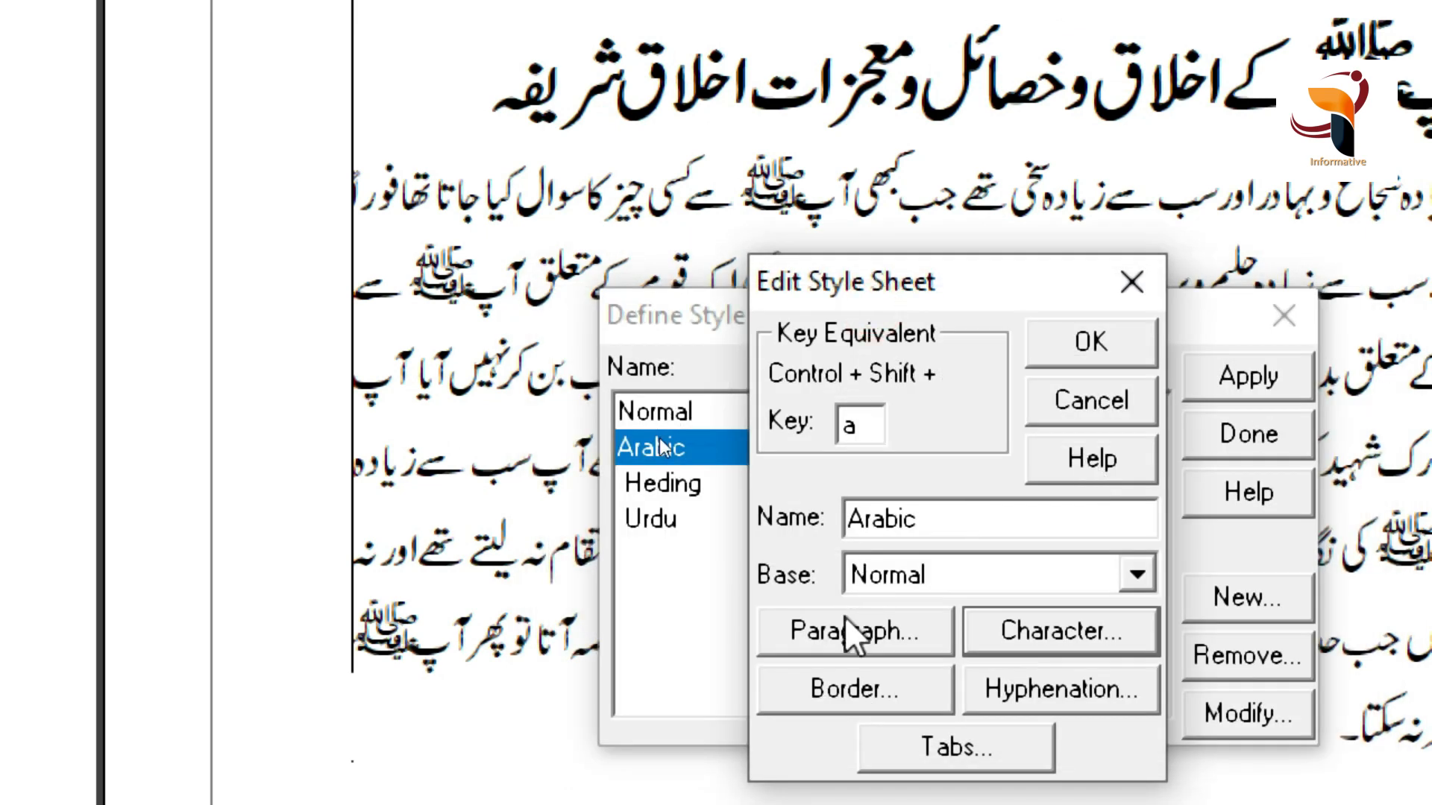
Set the Arabic style sheet's paragraph alignment to Justified, save the style sheet and finish defining style sheets.
{"action": "left_click", "coordinate": [855, 632]}
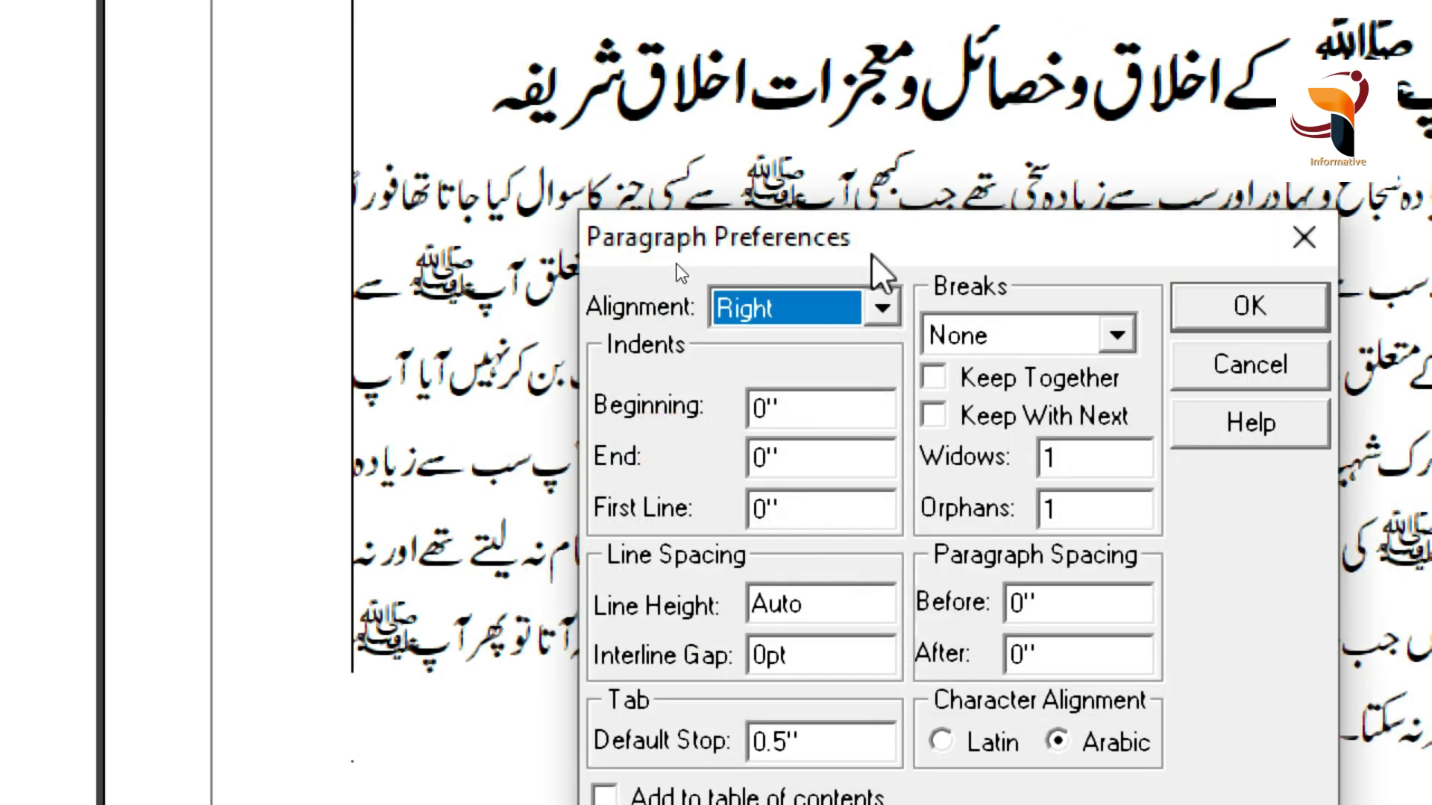
{"action": "left_click", "coordinate": [881, 308]}
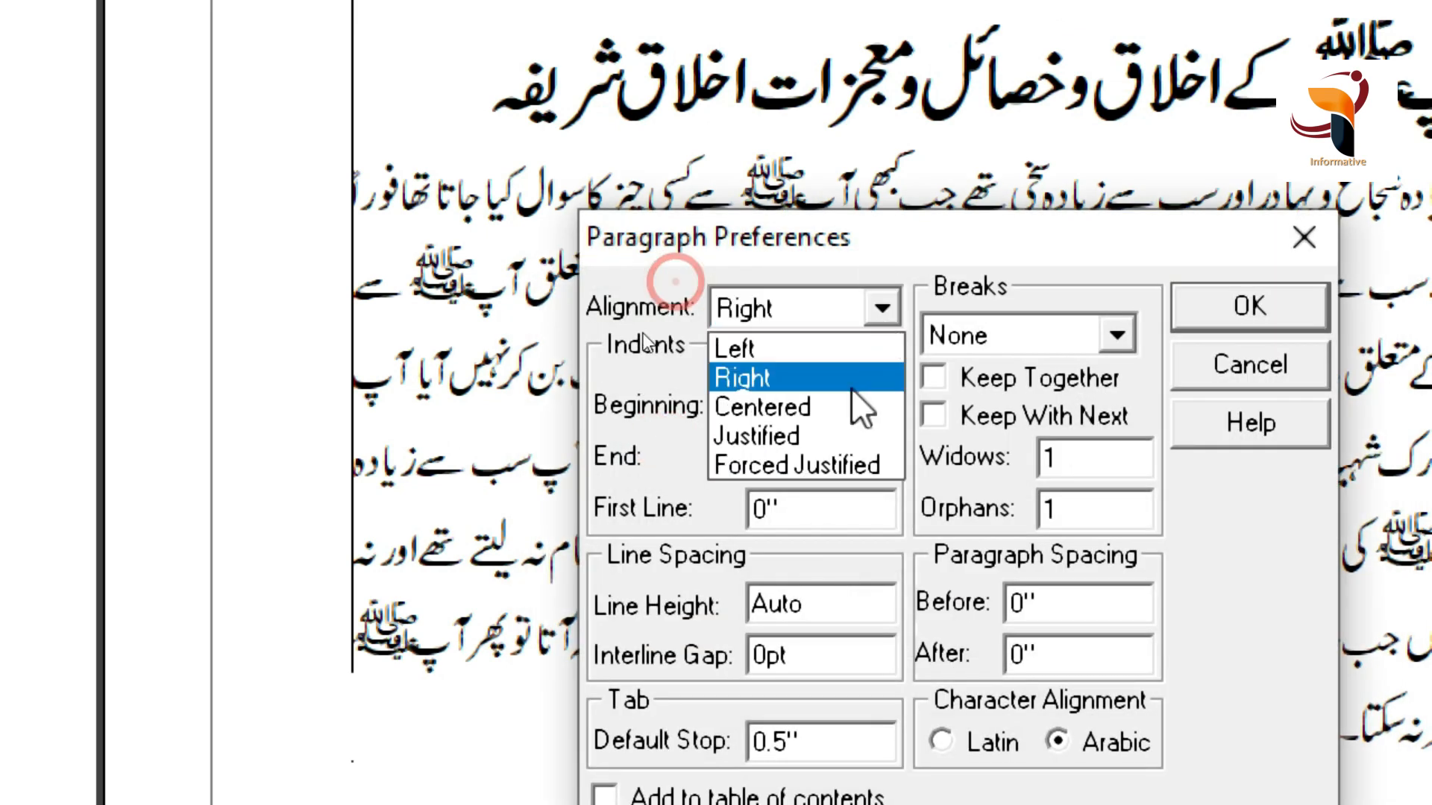
{"action": "left_click", "coordinate": [810, 436]}
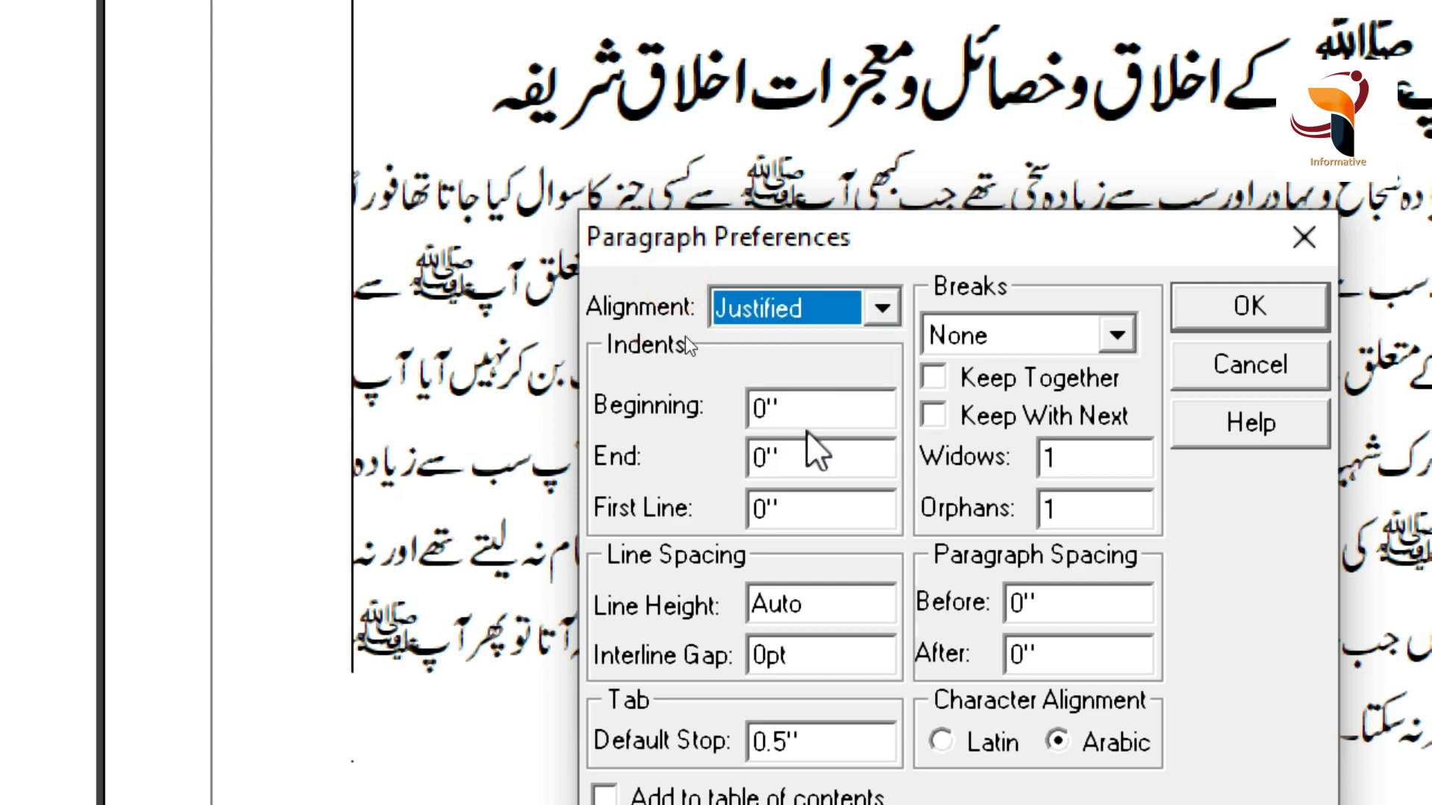
{"action": "left_click", "coordinate": [1240, 309]}
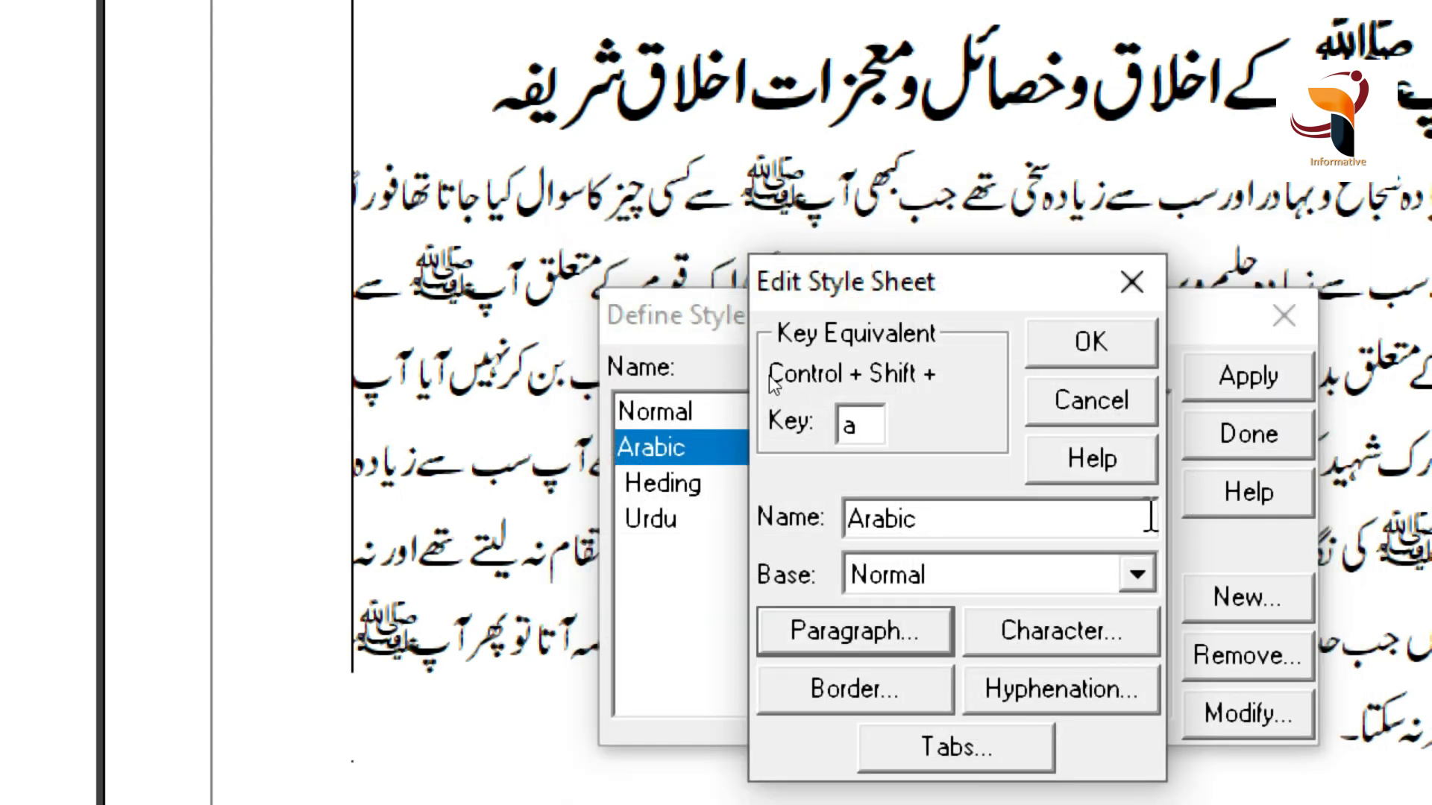
{"action": "left_click", "coordinate": [1091, 344]}
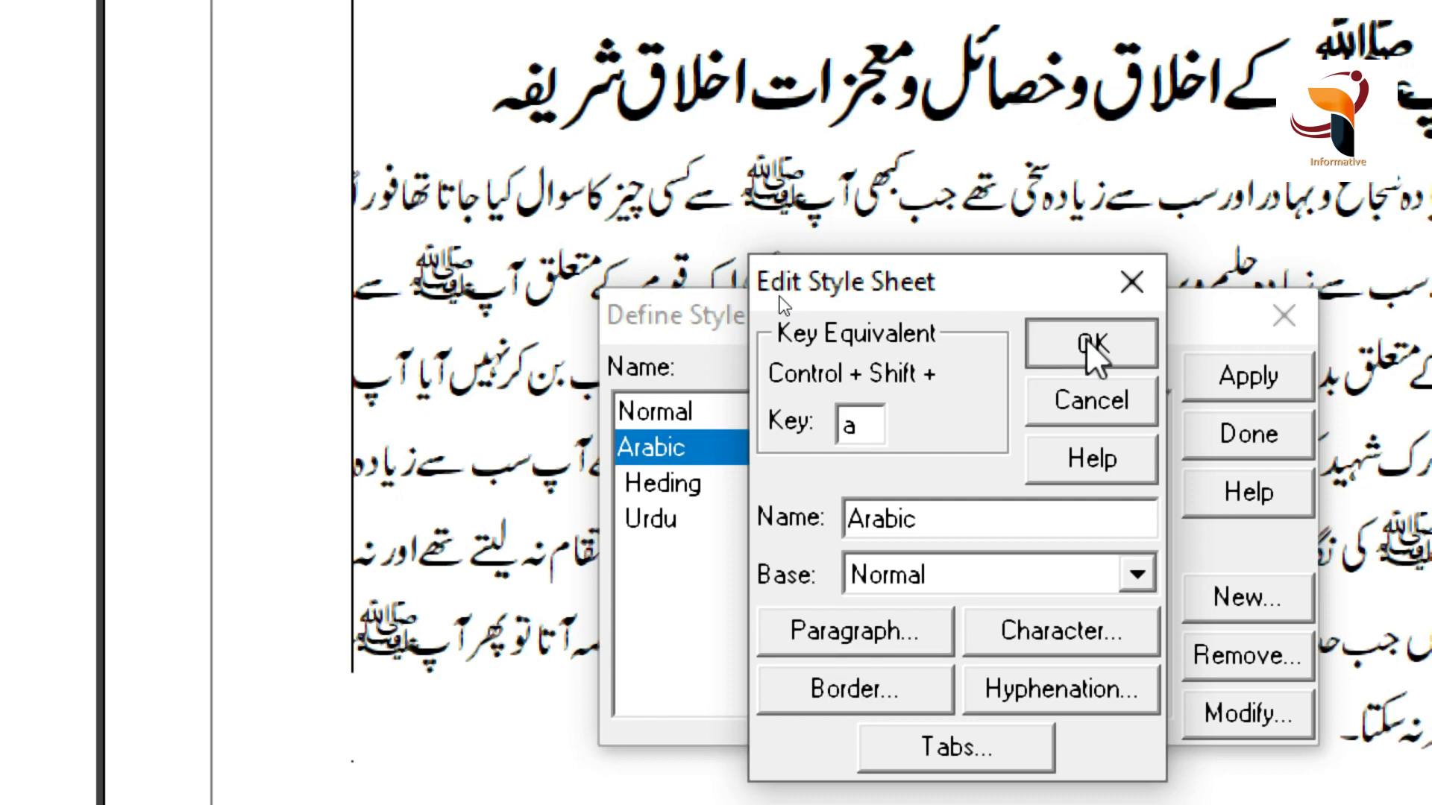
{"action": "left_click", "coordinate": [1295, 321]}
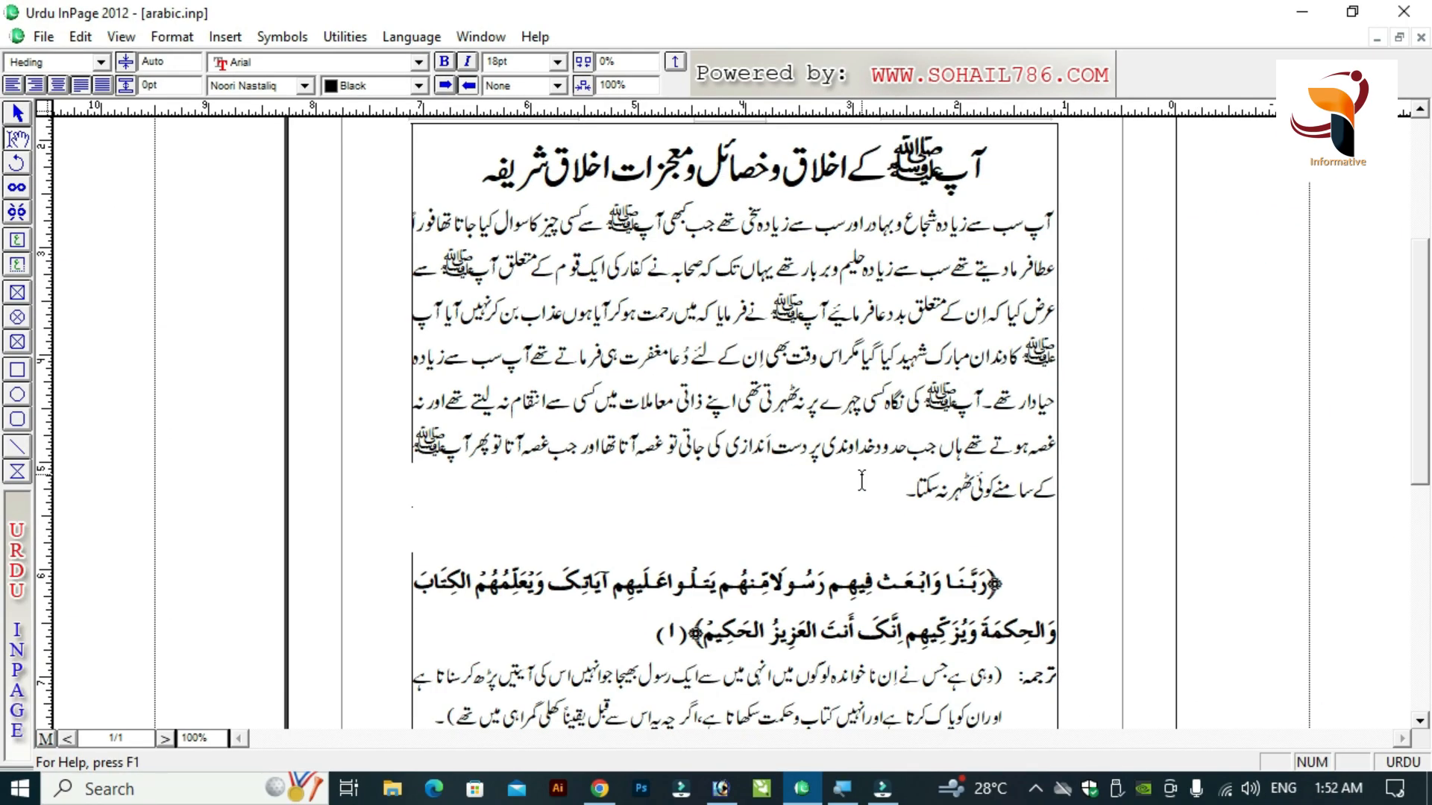
Add another empty line above the Arabic verse, enter sample text starting with "سدسدفسد" in its current formatting, and undo that text.
{"action": "key", "text": "Return"}
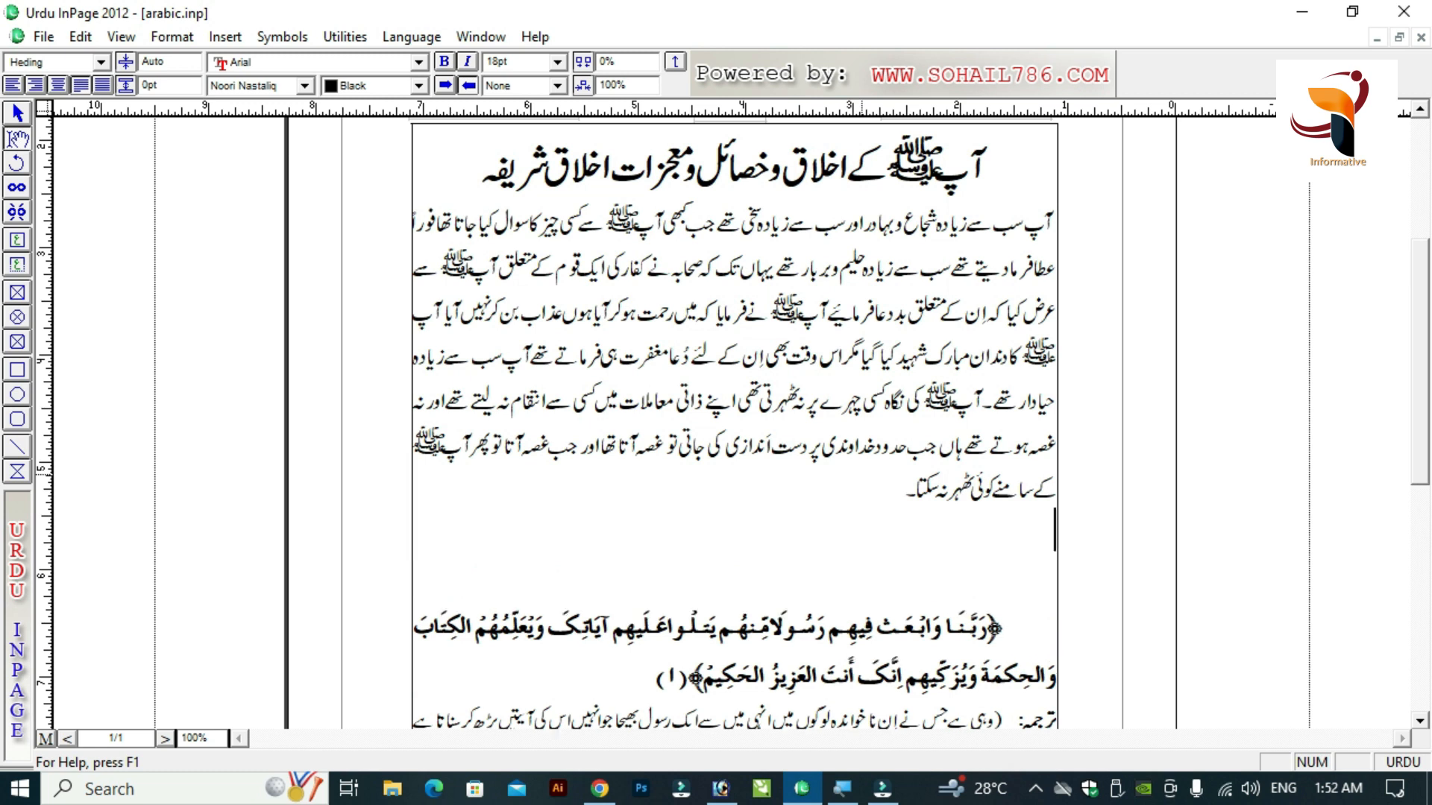
{"action": "type", "text": "سدسدفسدفسدفسدفسدفسد"}
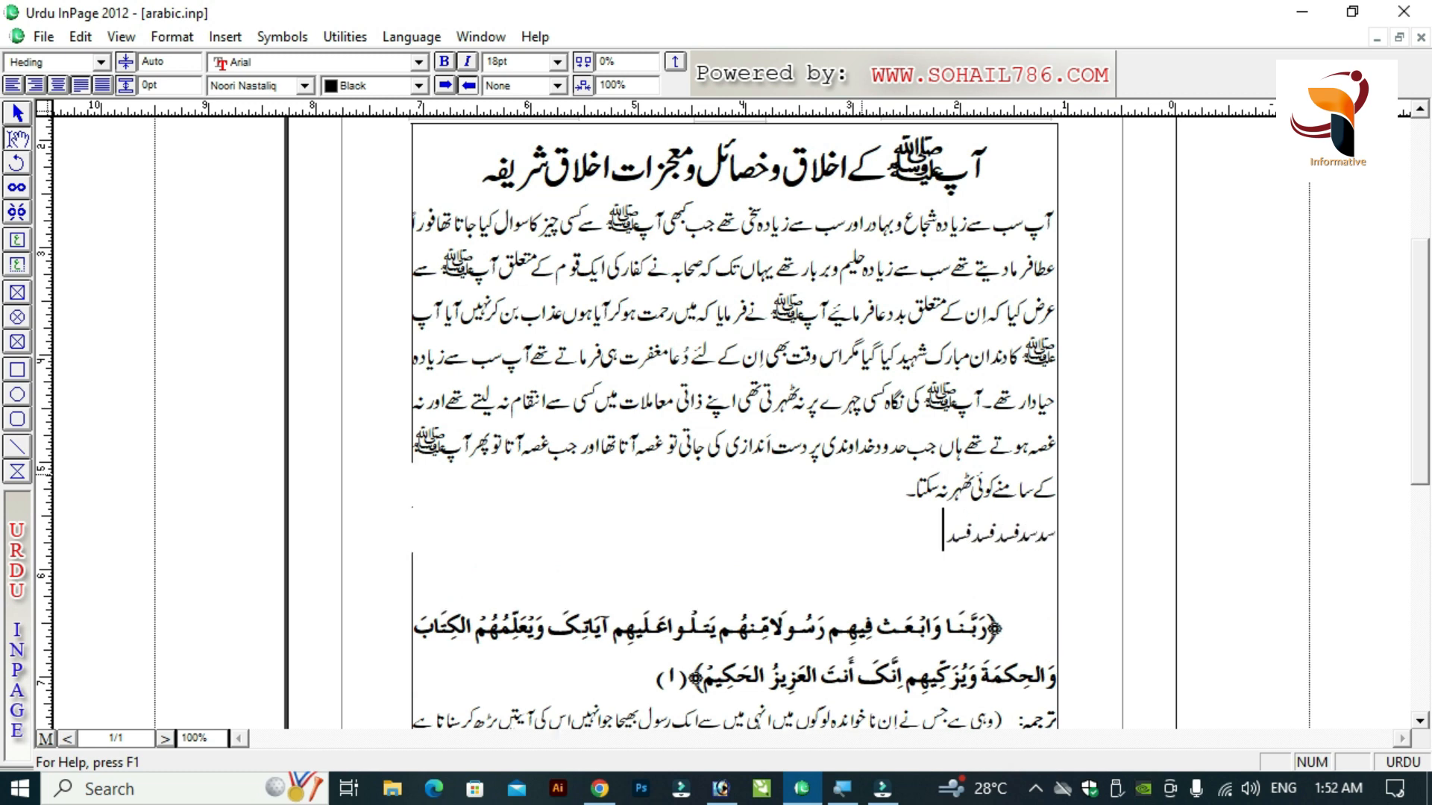
{"action": "key", "text": "ctrl+z"}
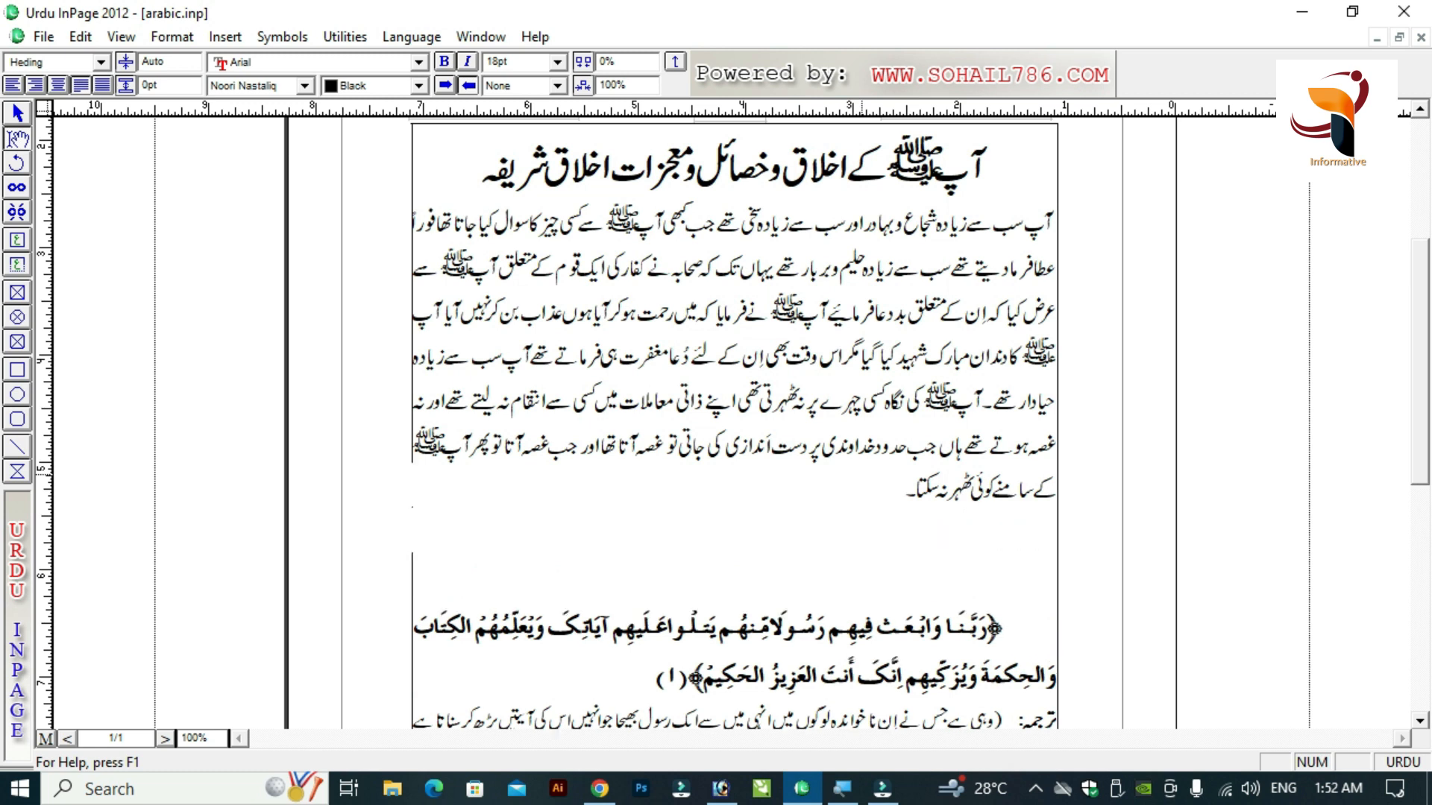
Apply the Arabic style sheet to the empty line and enter "ربنا و ابعث فیهم رسولا منهم یتلو اعلیهم آیا تک".
{"action": "key", "text": "F2"}
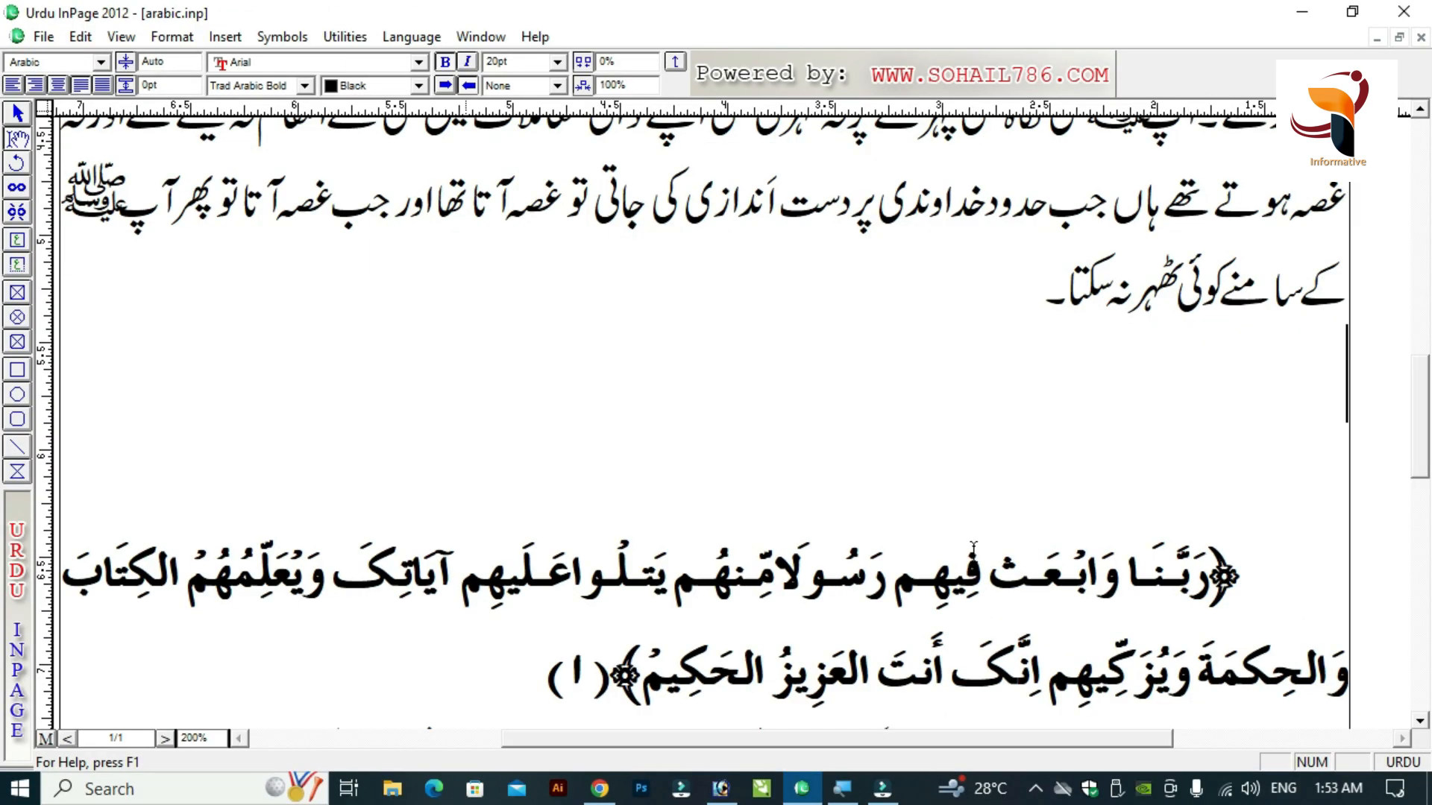
{"action": "type", "text": "ربنا"}
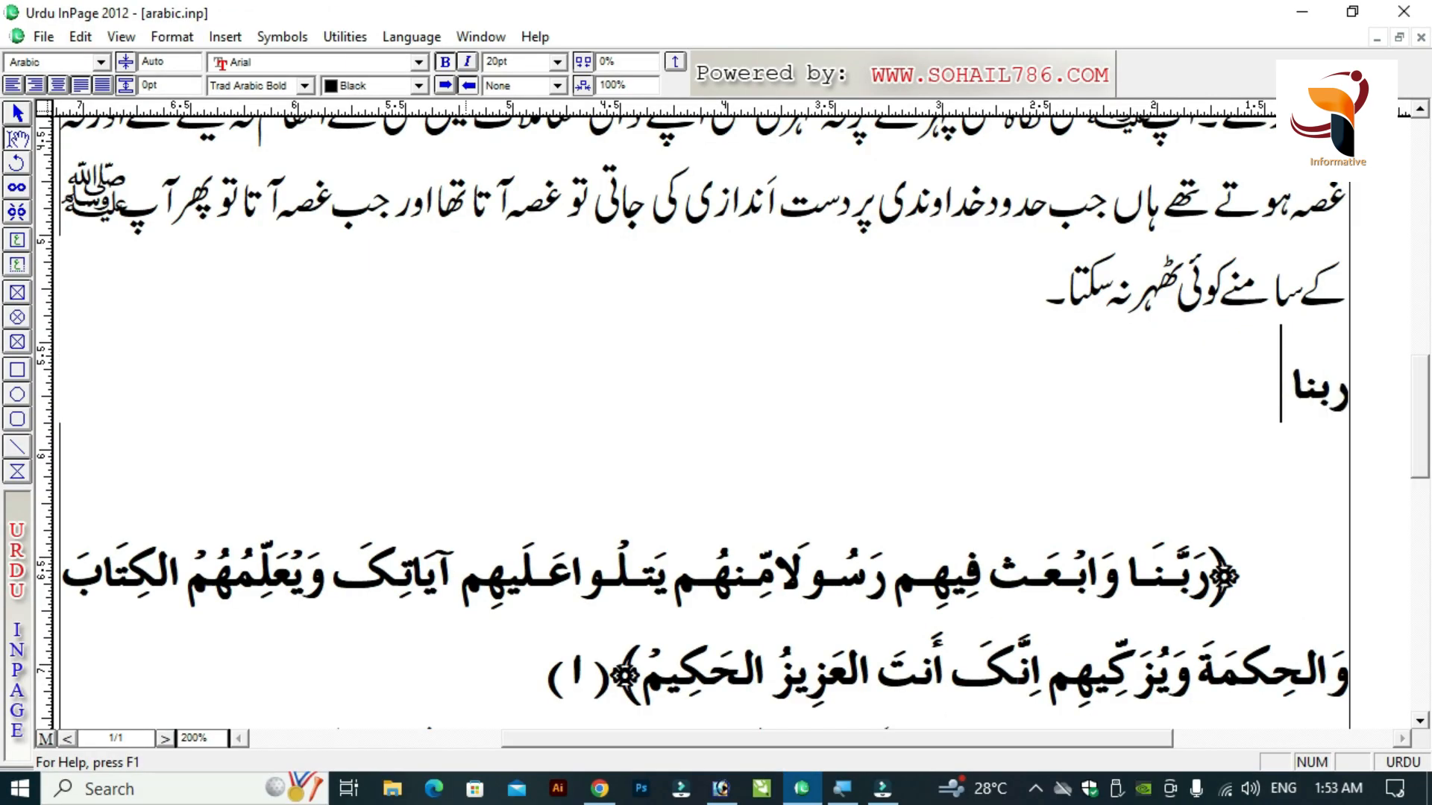
{"action": "type", "text": " وابعث"}
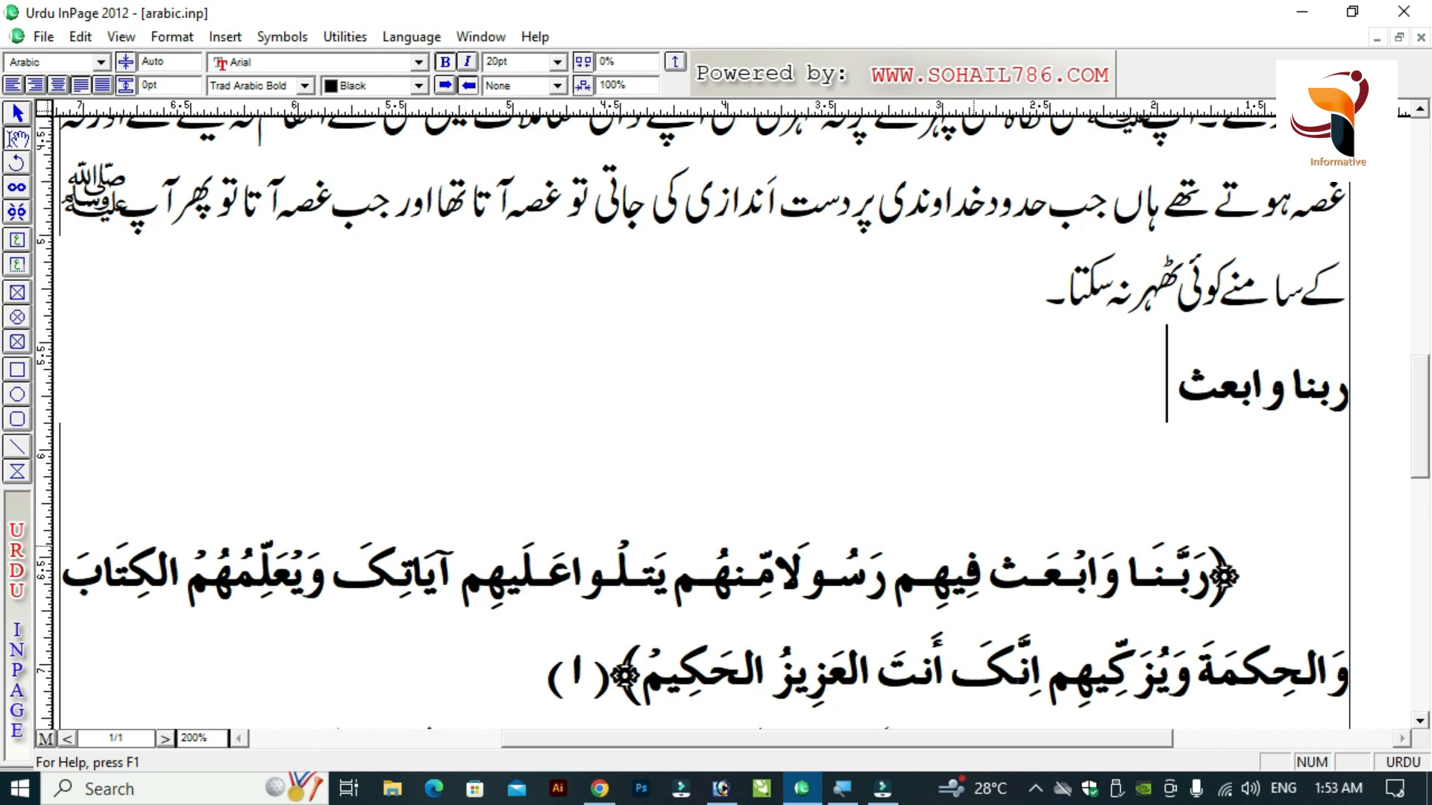
{"action": "type", "text": " فيهم رسول"}
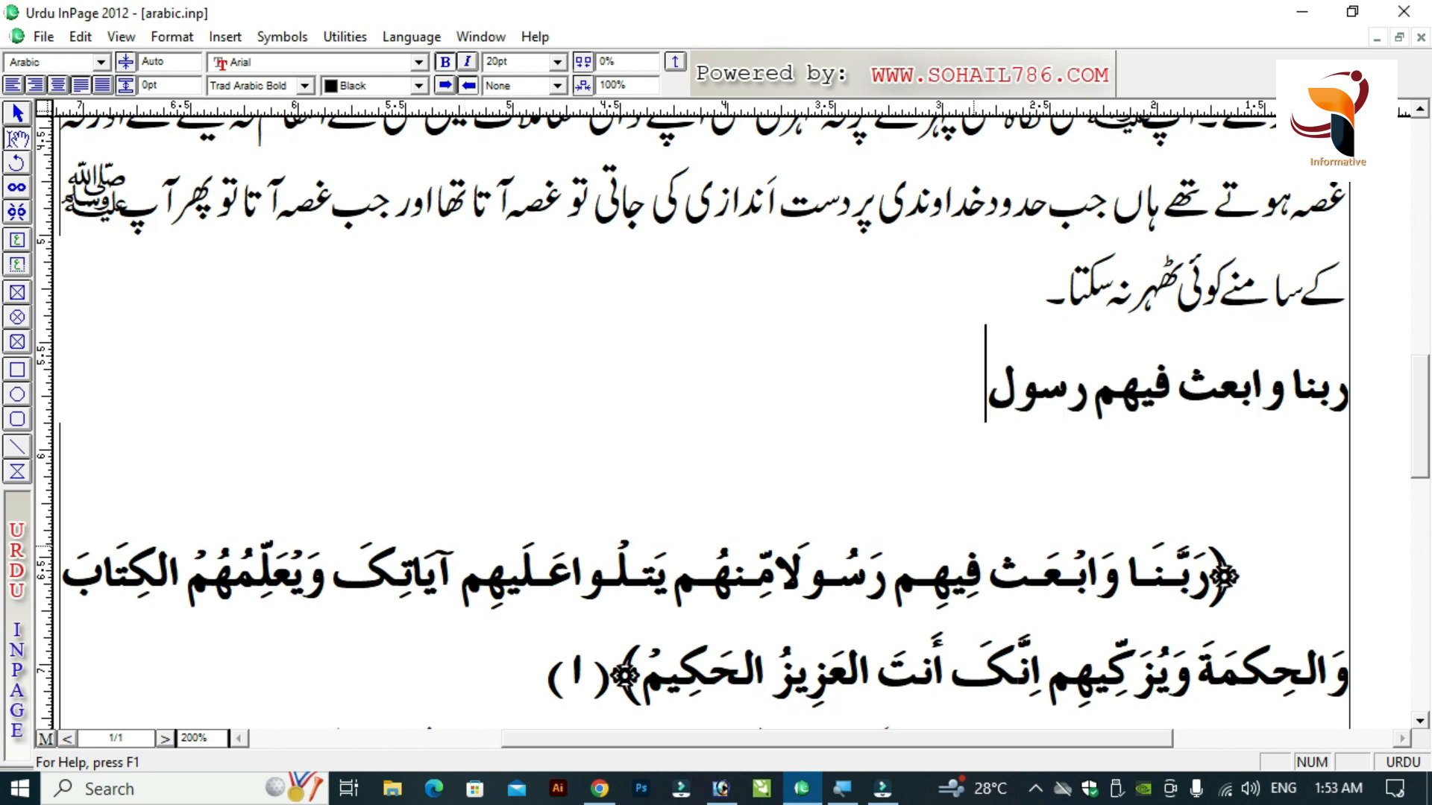
{"action": "type", "text": "ا منهم"}
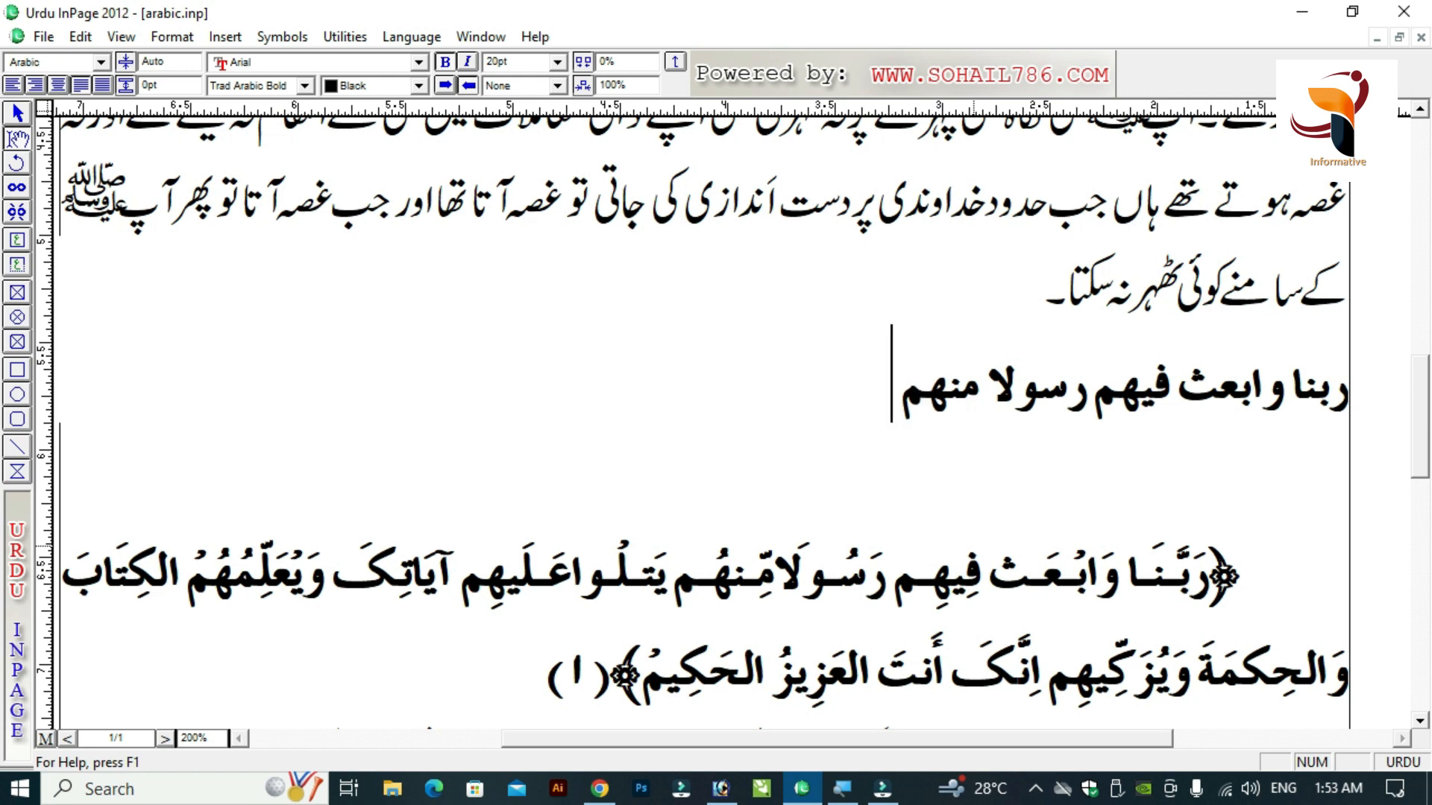
{"action": "type", "text": " يتلو اعل"}
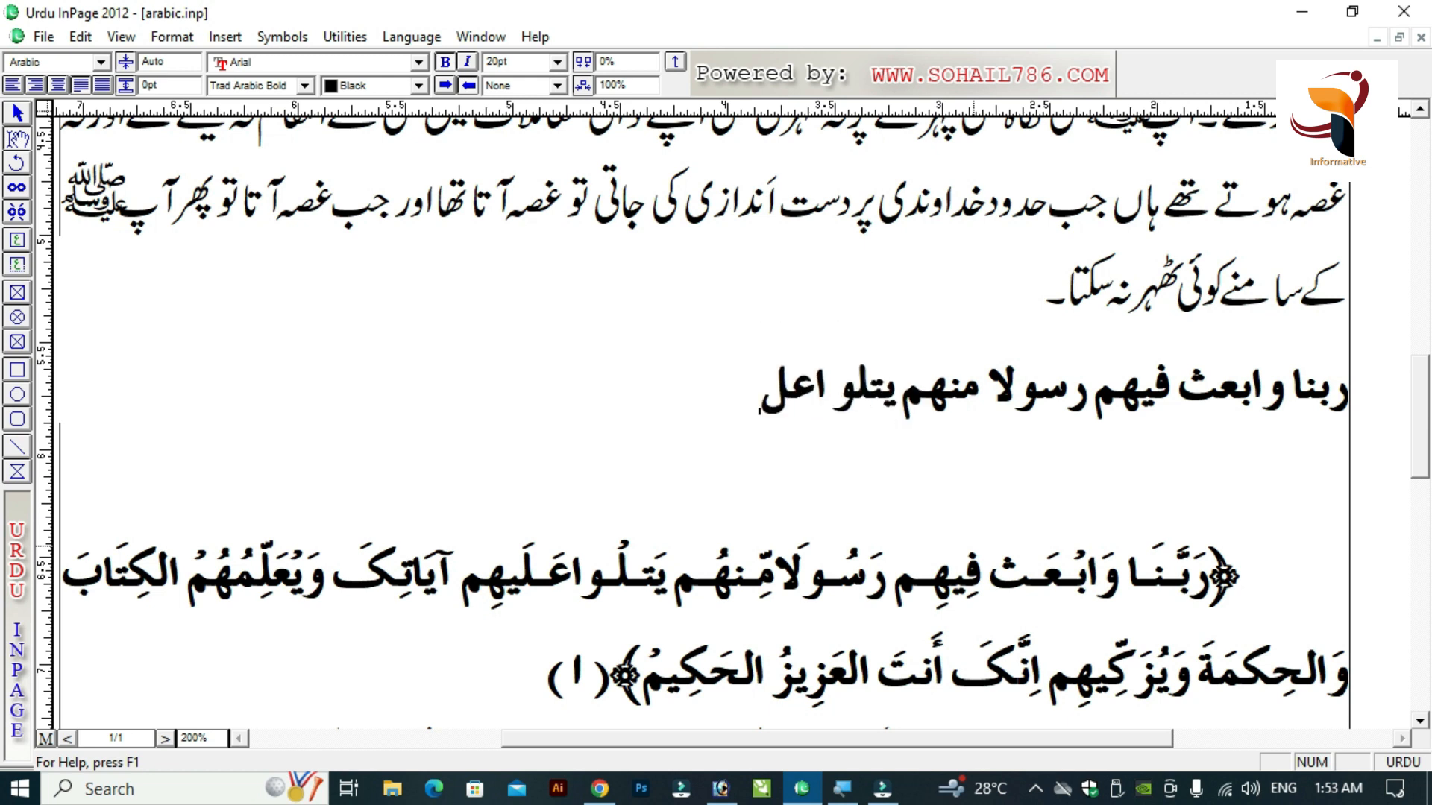
{"action": "type", "text": "يهم آی"}
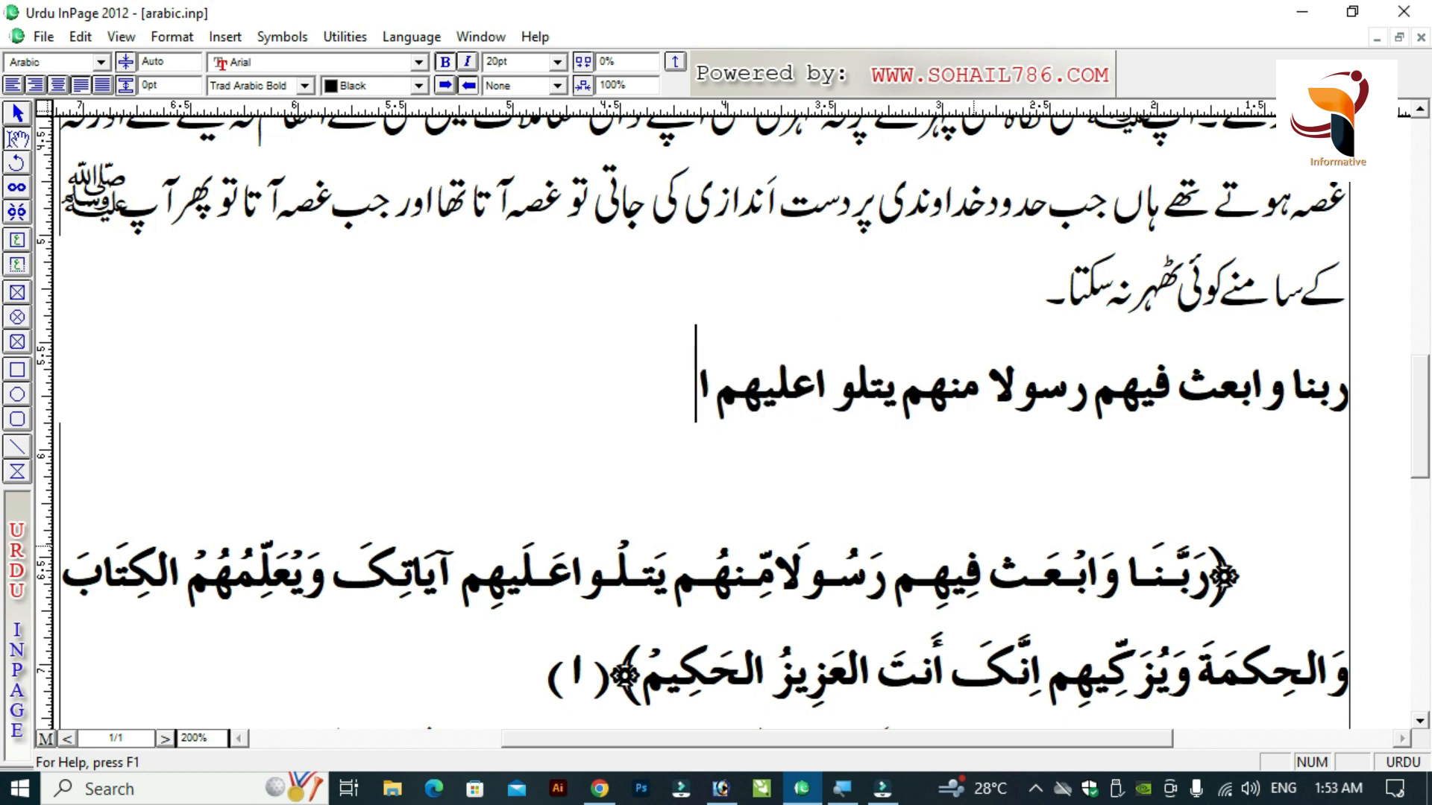
{"action": "type", "text": "اتک"}
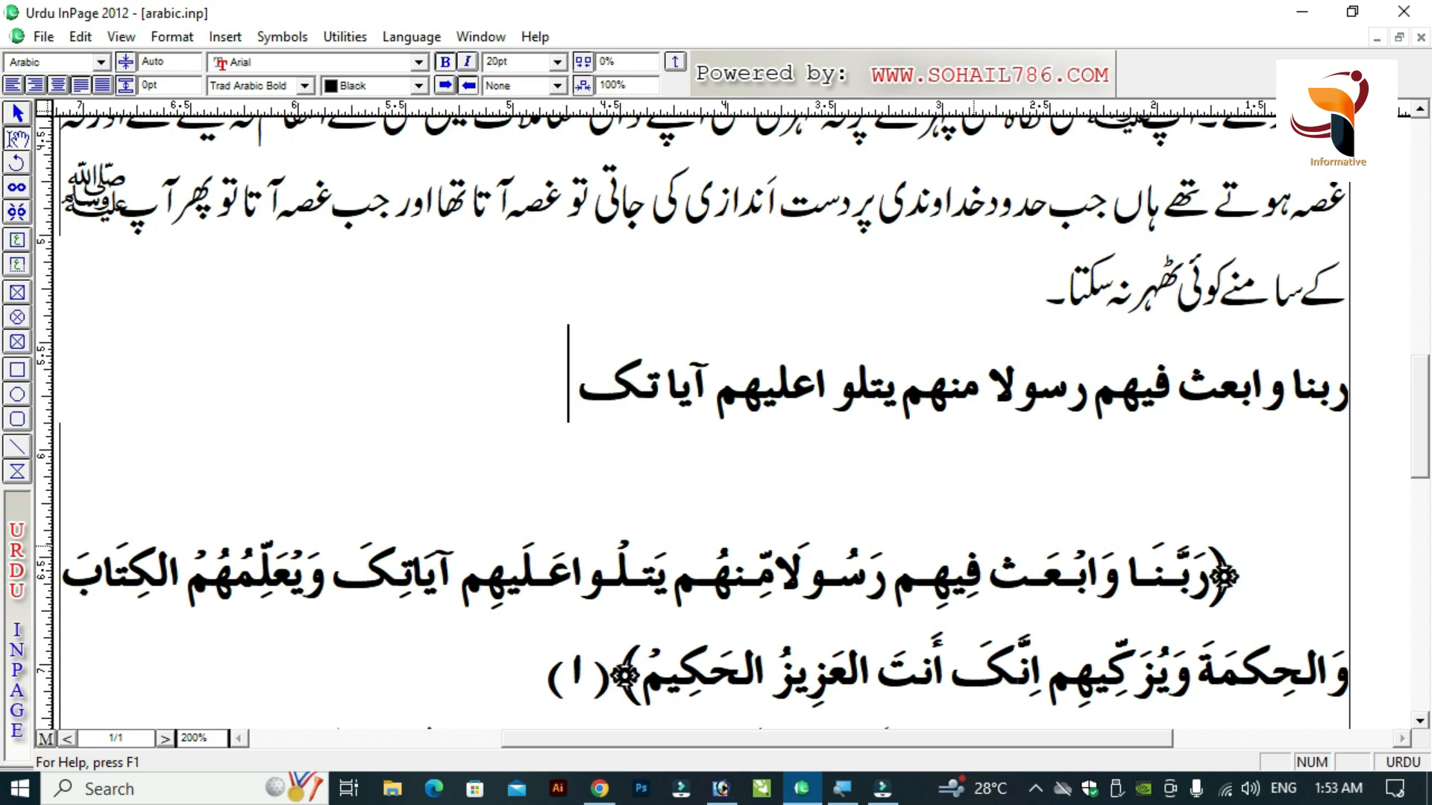
Add a line after the newly entered Arabic text and enter "سدسدس" as sample text in the same style.
{"action": "key", "text": "ctrl+0"}
{"action": "key", "text": "ctrl+1"}
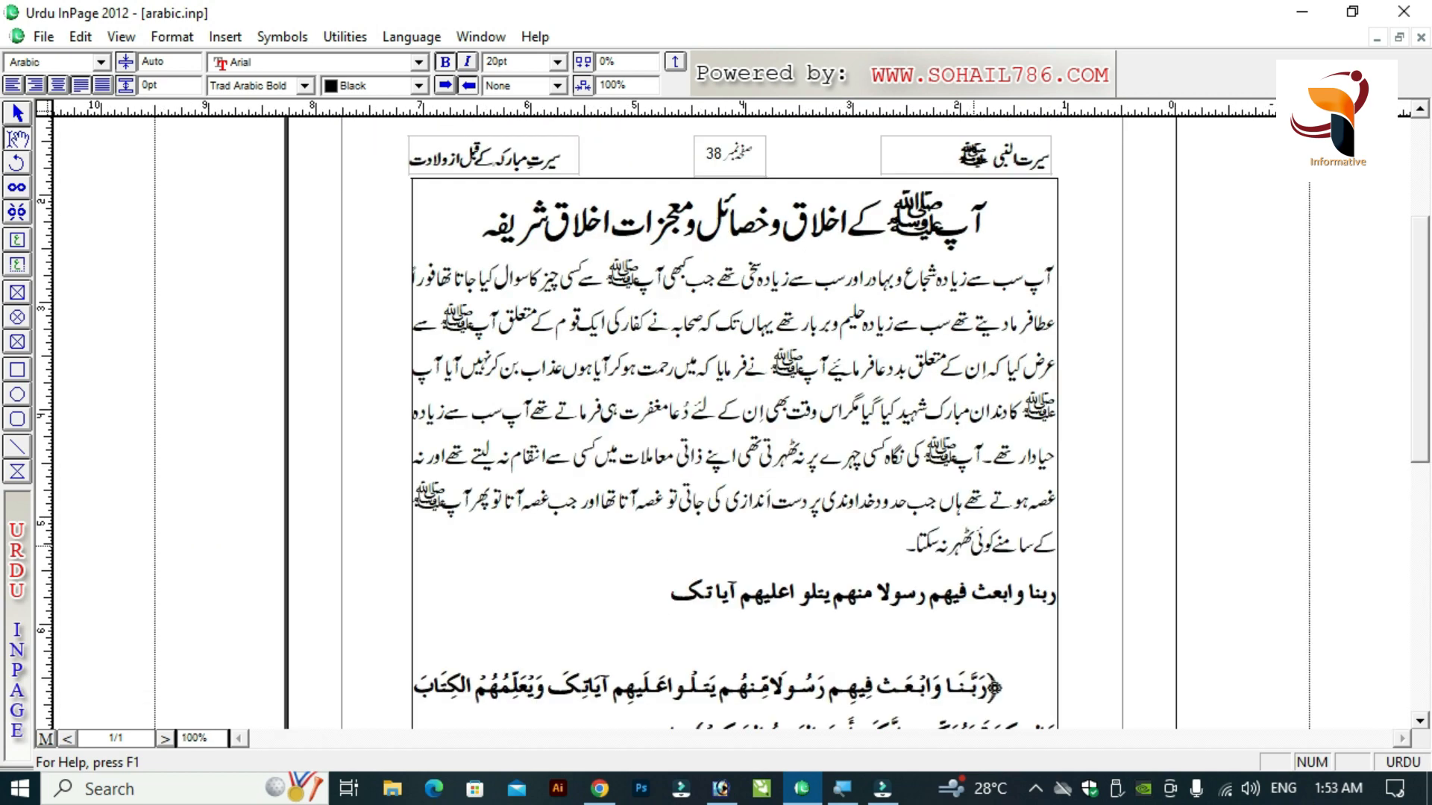
{"action": "key", "text": "ctrl+0"}
{"action": "key", "text": "ctrl+1"}
{"action": "key", "text": "Return"}
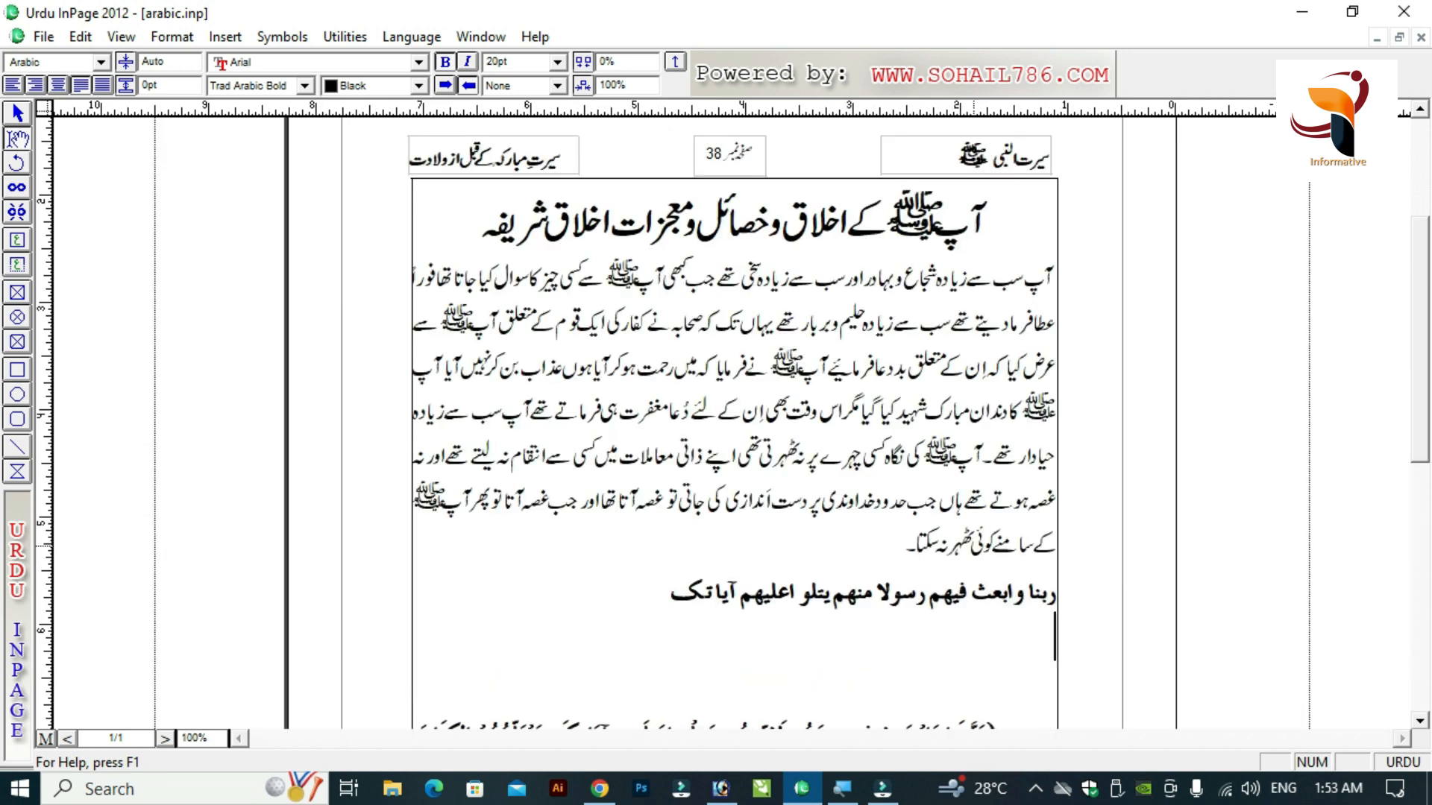
{"action": "type", "text": "سدسدس"}
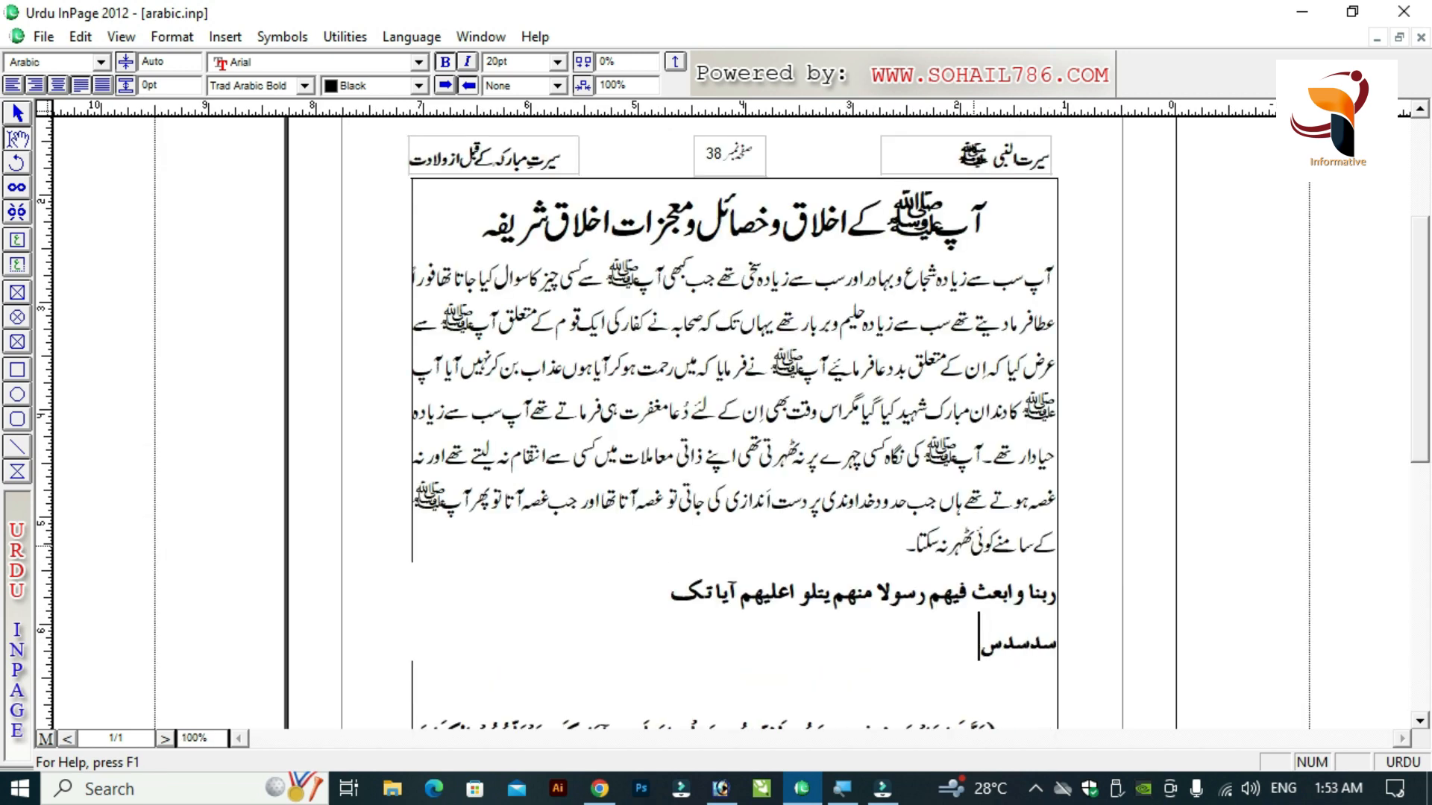
Delete the sample text "سدسدس" and its extra line below the newly entered Arabic text.
{"action": "key", "text": "shift+Home"}
{"action": "key", "text": "Delete"}
{"action": "key", "text": "Delete"}
{"action": "left_click_drag", "start_coordinate": [1419, 383], "coordinate": [1419, 438]}
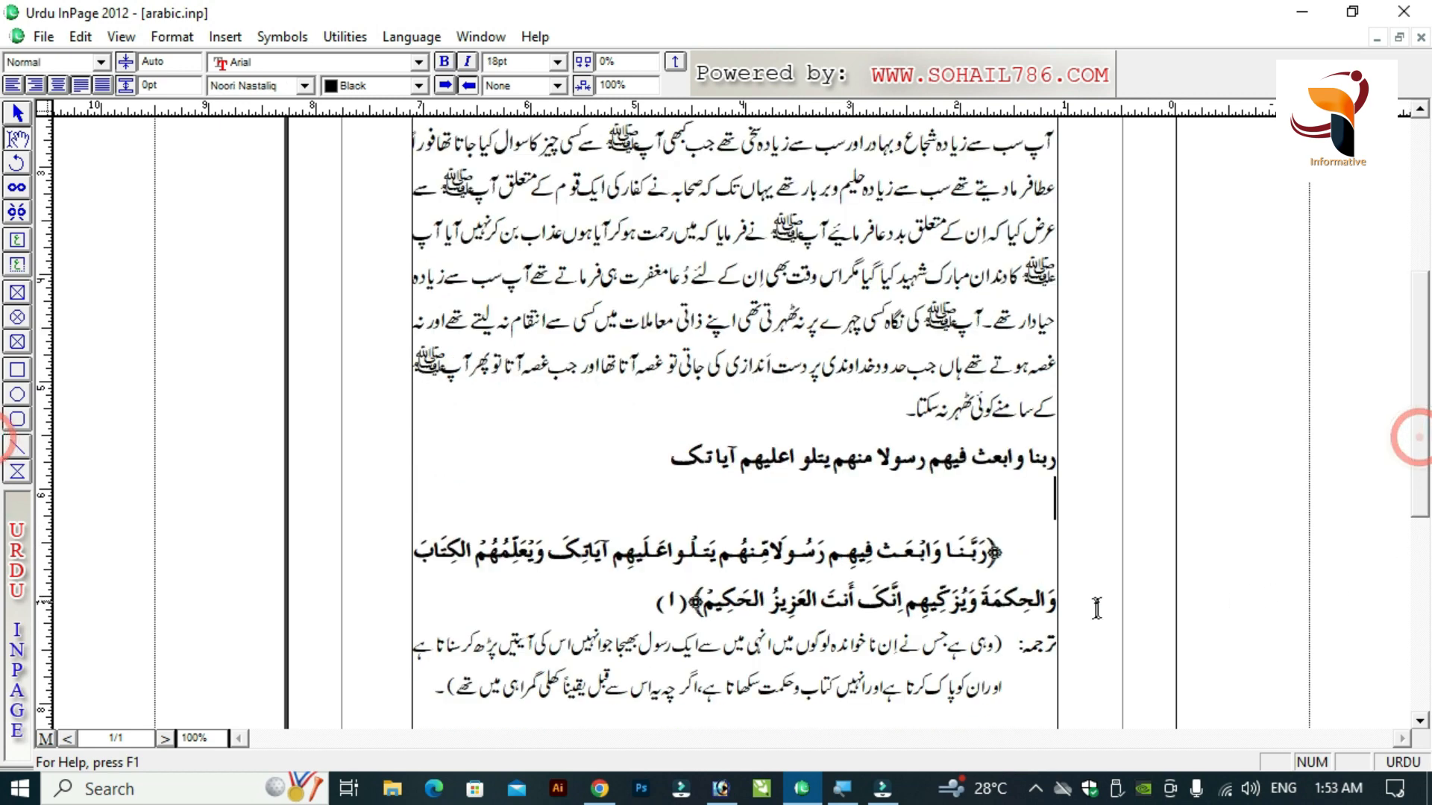
Create a new style sheet named Tarjuma and assign it the shortcut Control + Shift + T.
{"action": "left_click", "coordinate": [1003, 632]}
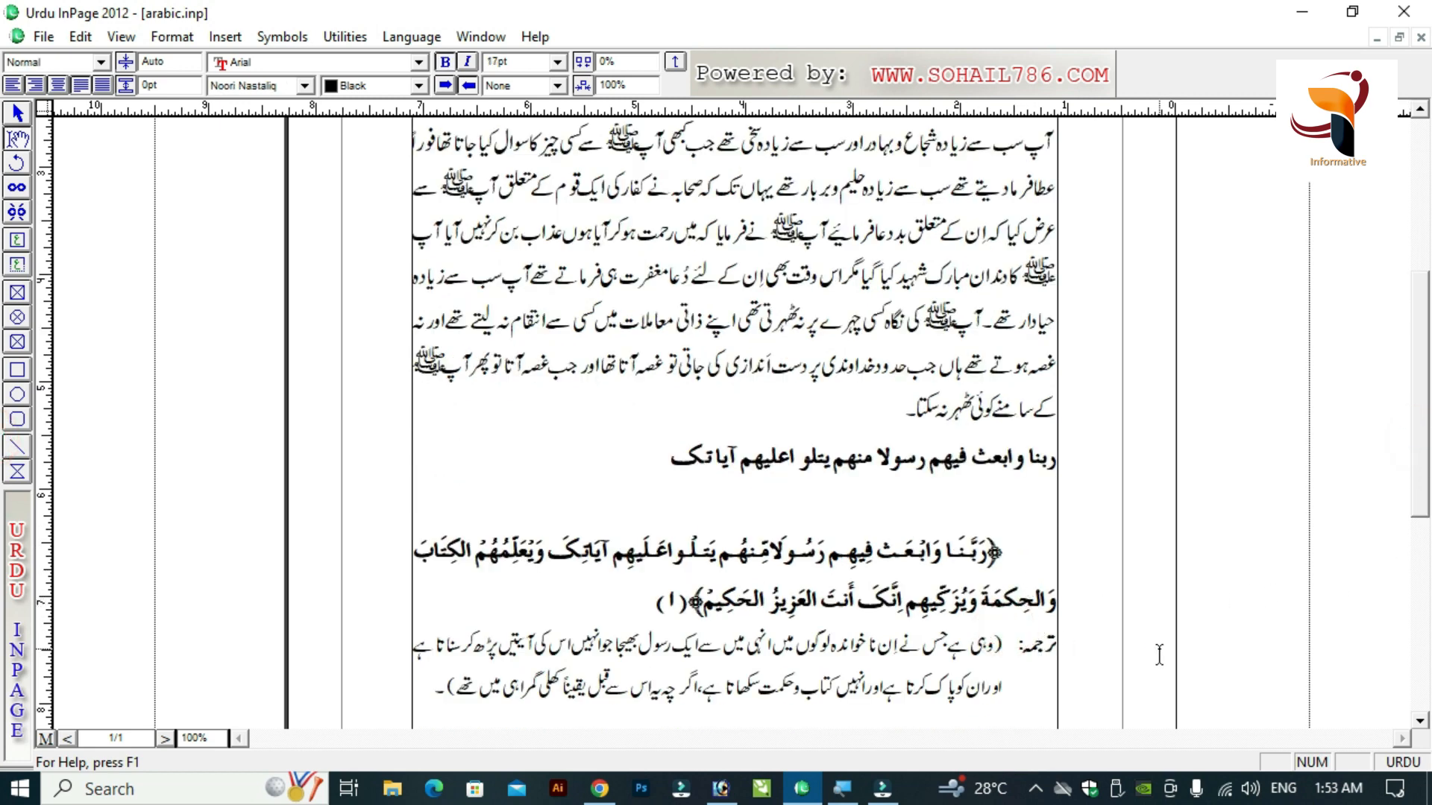
{"action": "left_click", "coordinate": [171, 37]}
{"action": "key", "text": "Escape"}
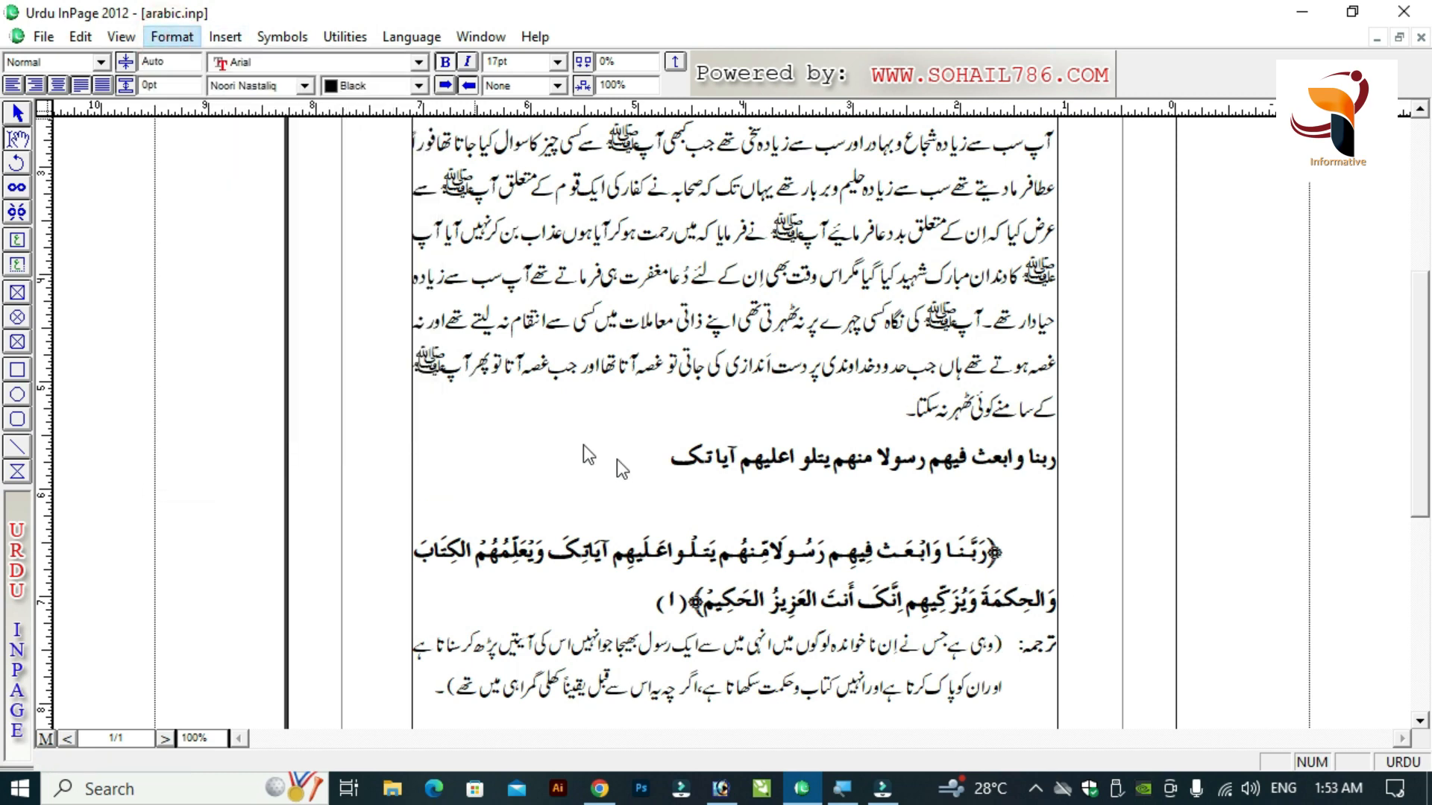
{"action": "left_click", "coordinate": [960, 490]}
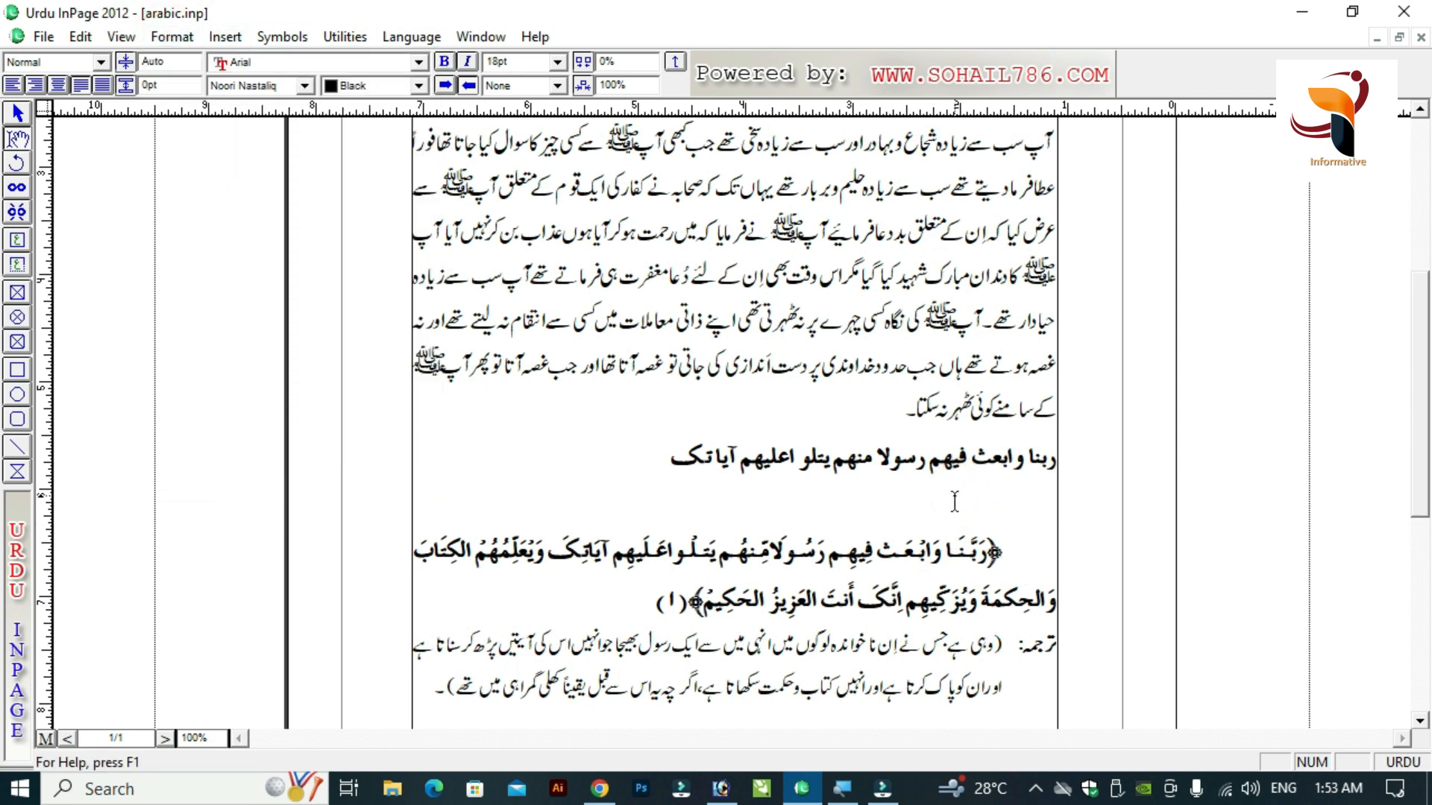
{"action": "left_click", "coordinate": [174, 41]}
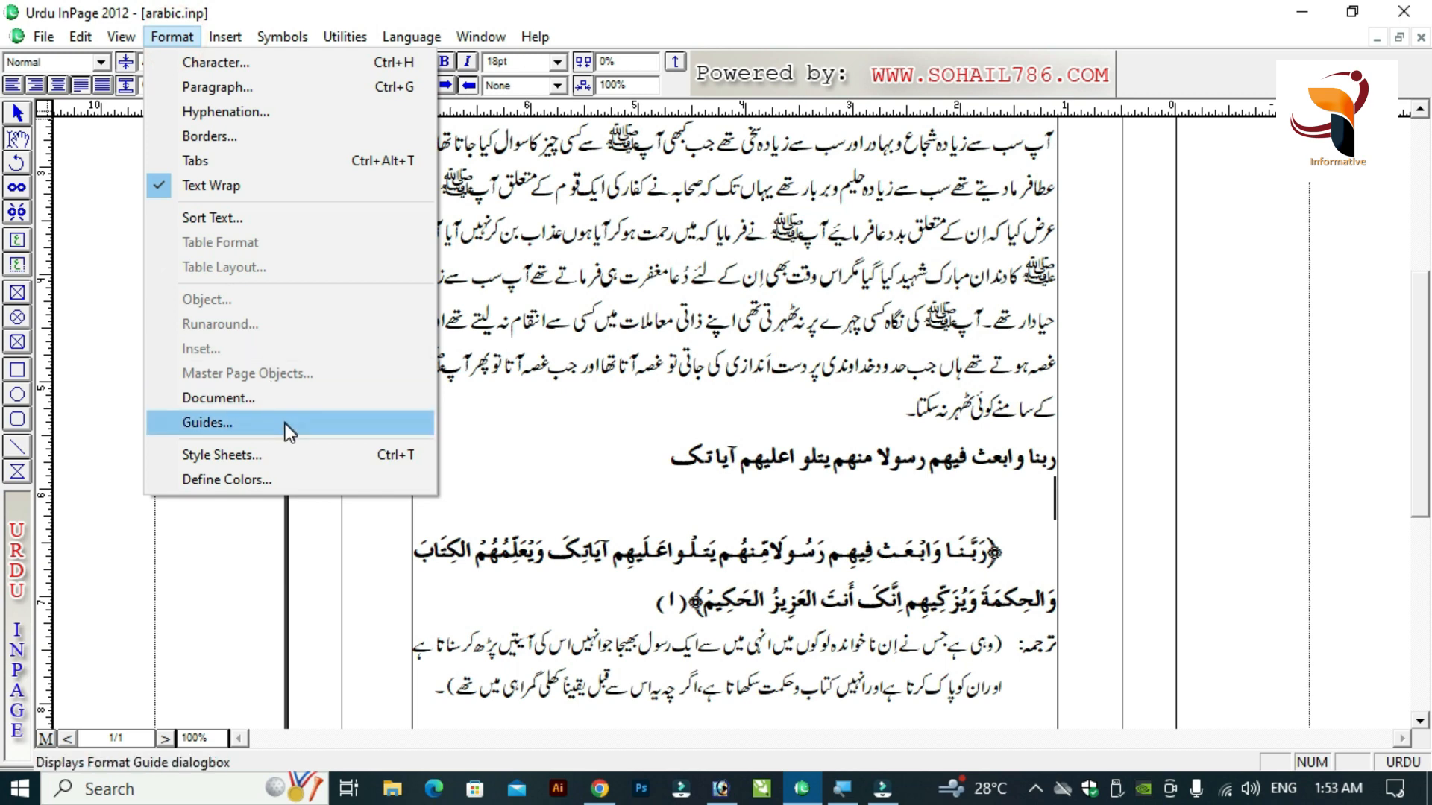
{"action": "left_click", "coordinate": [265, 459]}
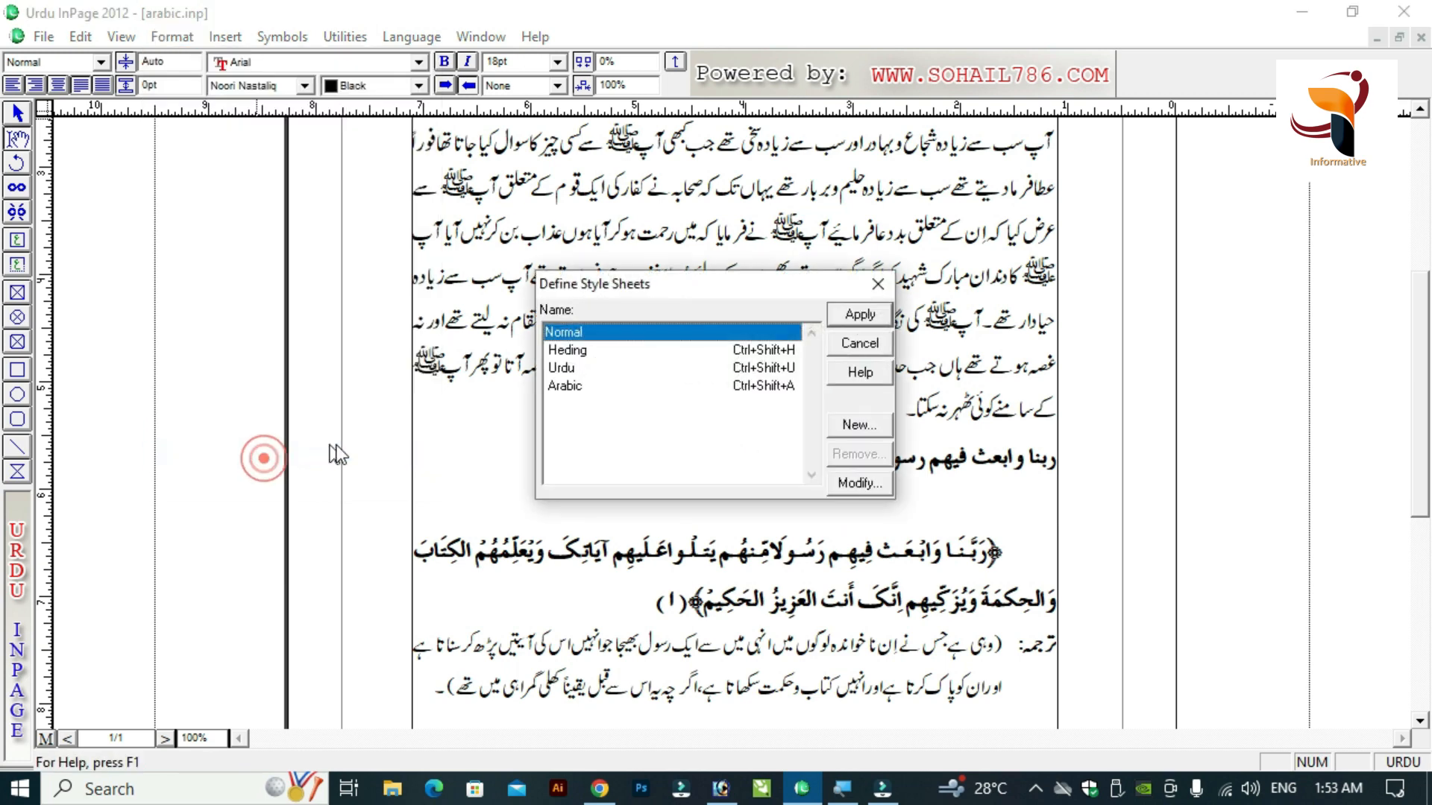
{"action": "left_click", "coordinate": [858, 425]}
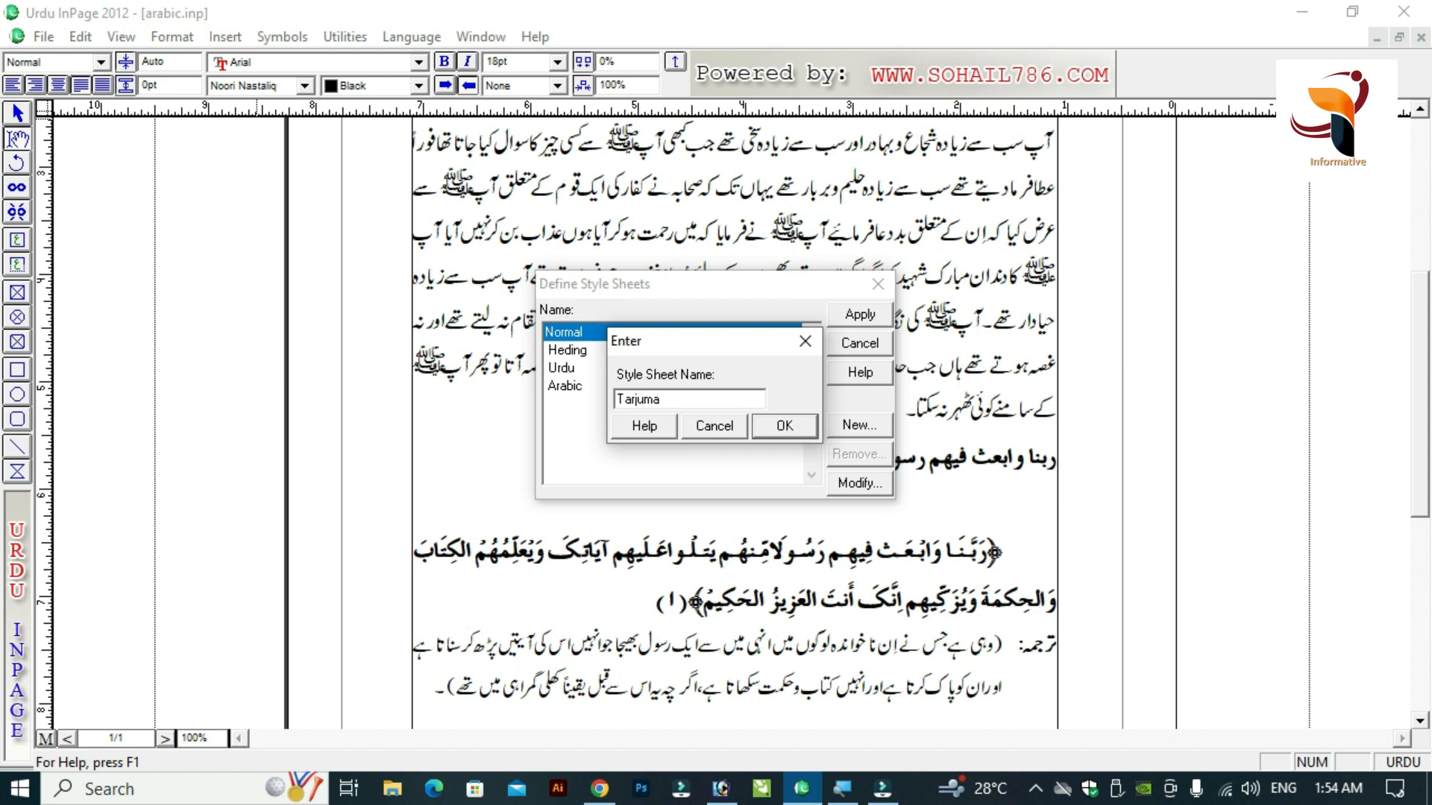
{"action": "left_click", "coordinate": [789, 427]}
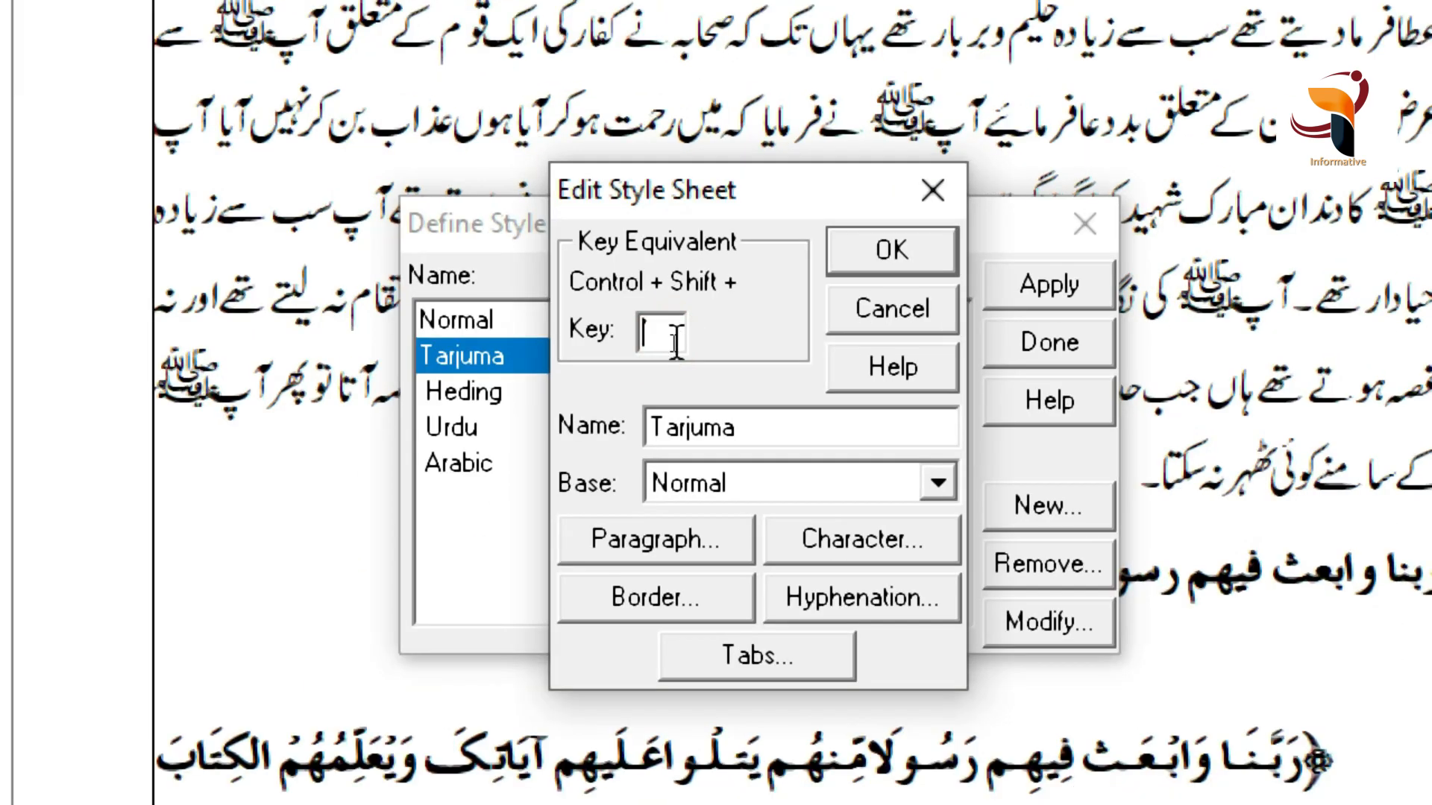
{"action": "type", "text": "t"}
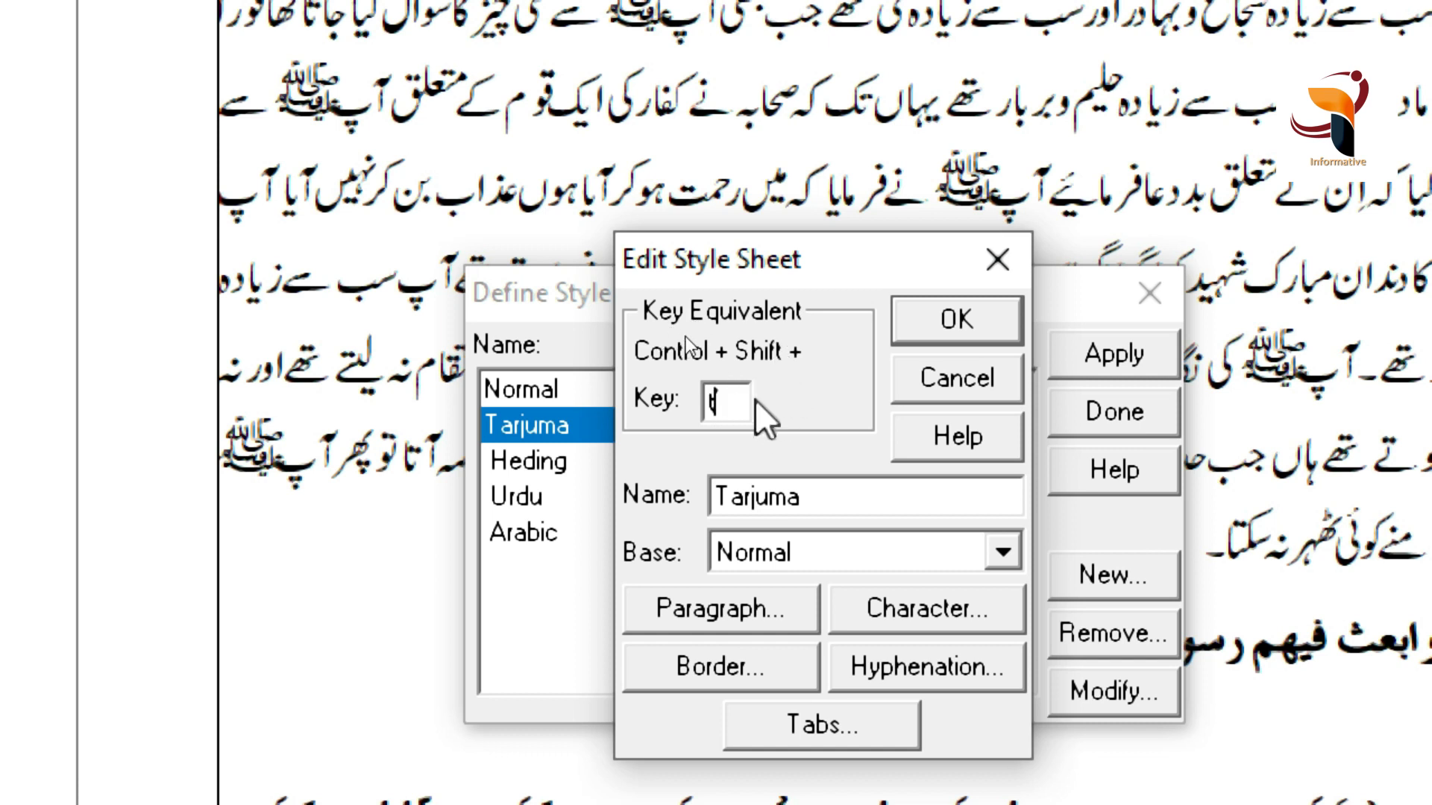
Set the Tarjuma style sheet's character size to 17pt.
{"action": "left_click", "coordinate": [929, 608]}
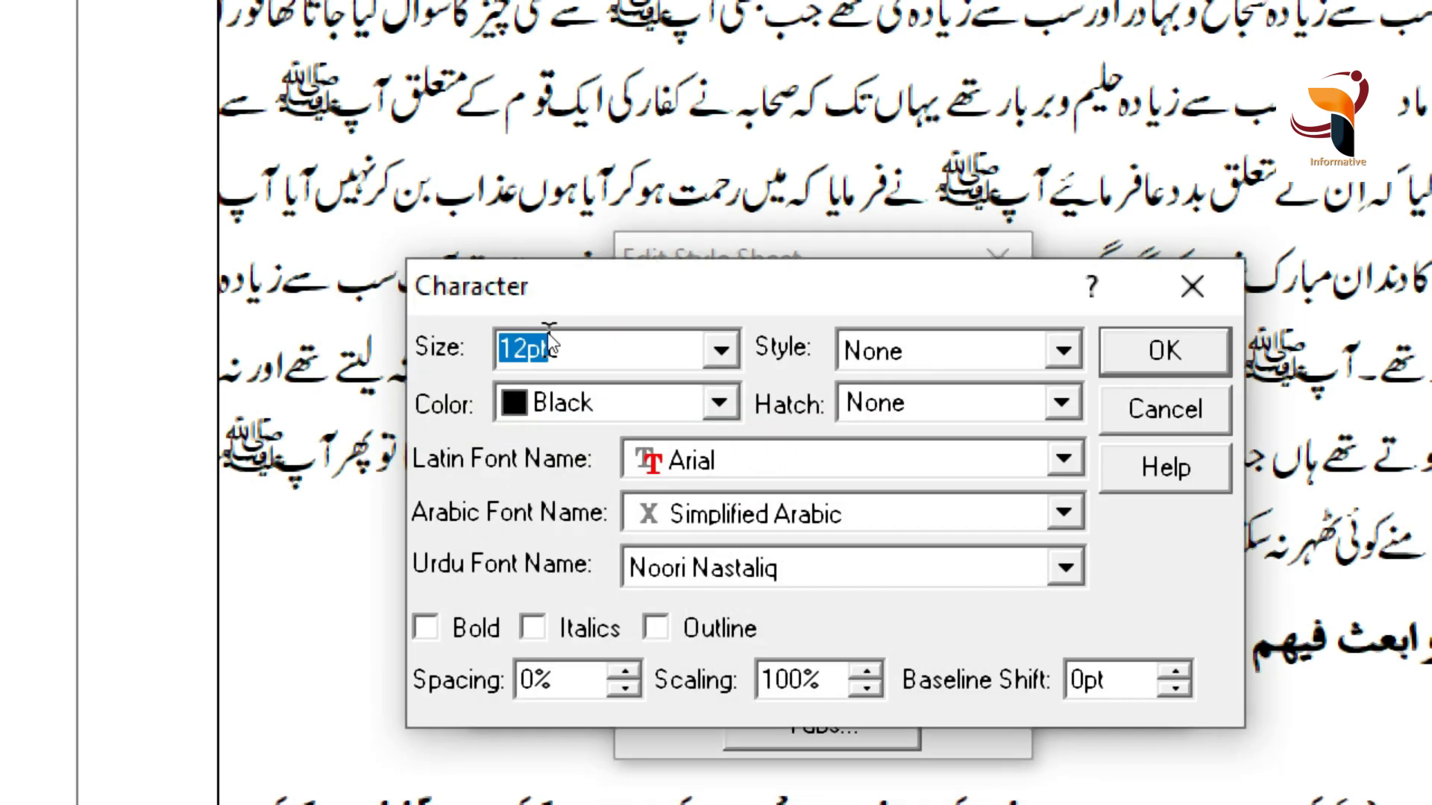
{"action": "left_click", "coordinate": [531, 342]}
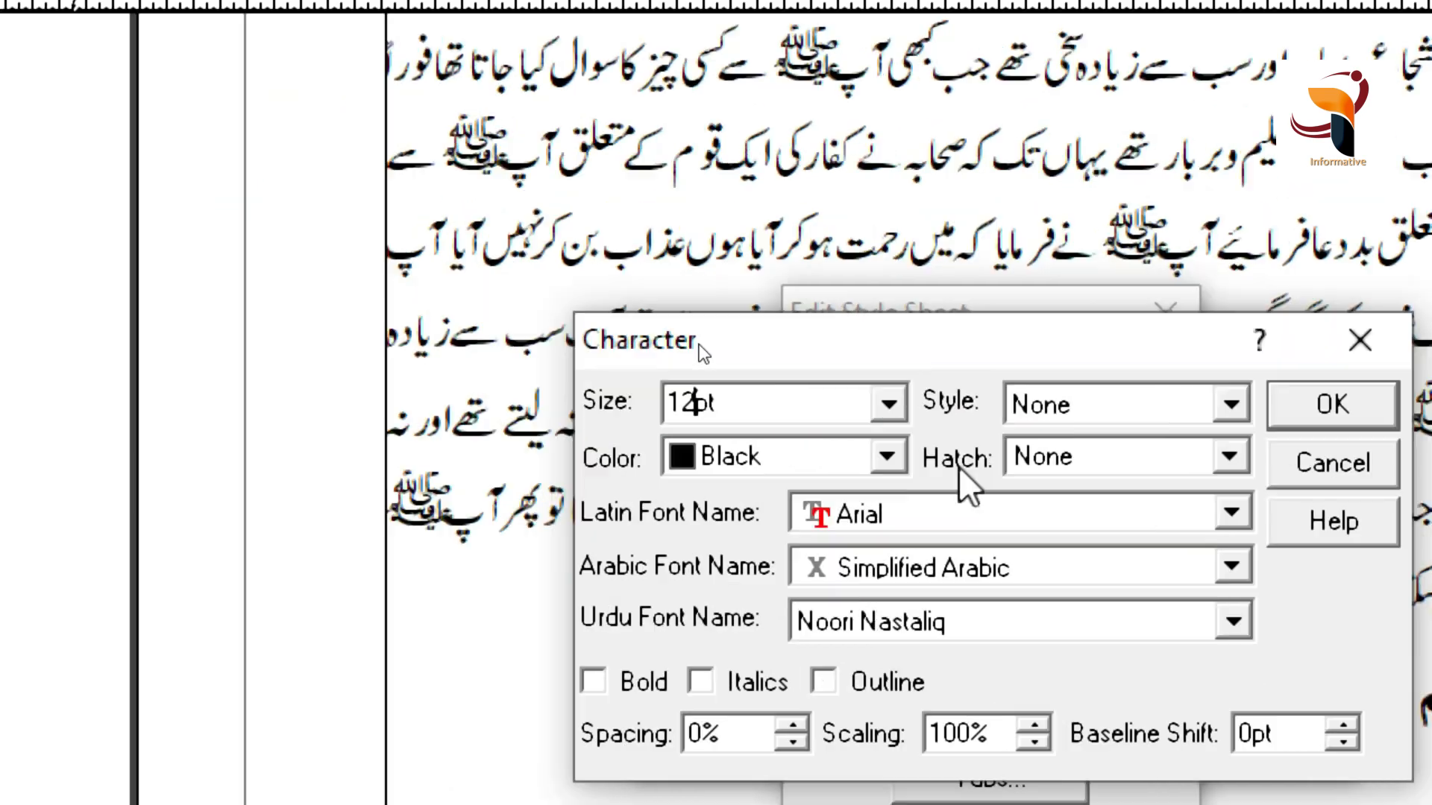
{"action": "key", "text": "shift+Left"}
{"action": "key", "text": "shift+Left"}
{"action": "type", "text": "17"}
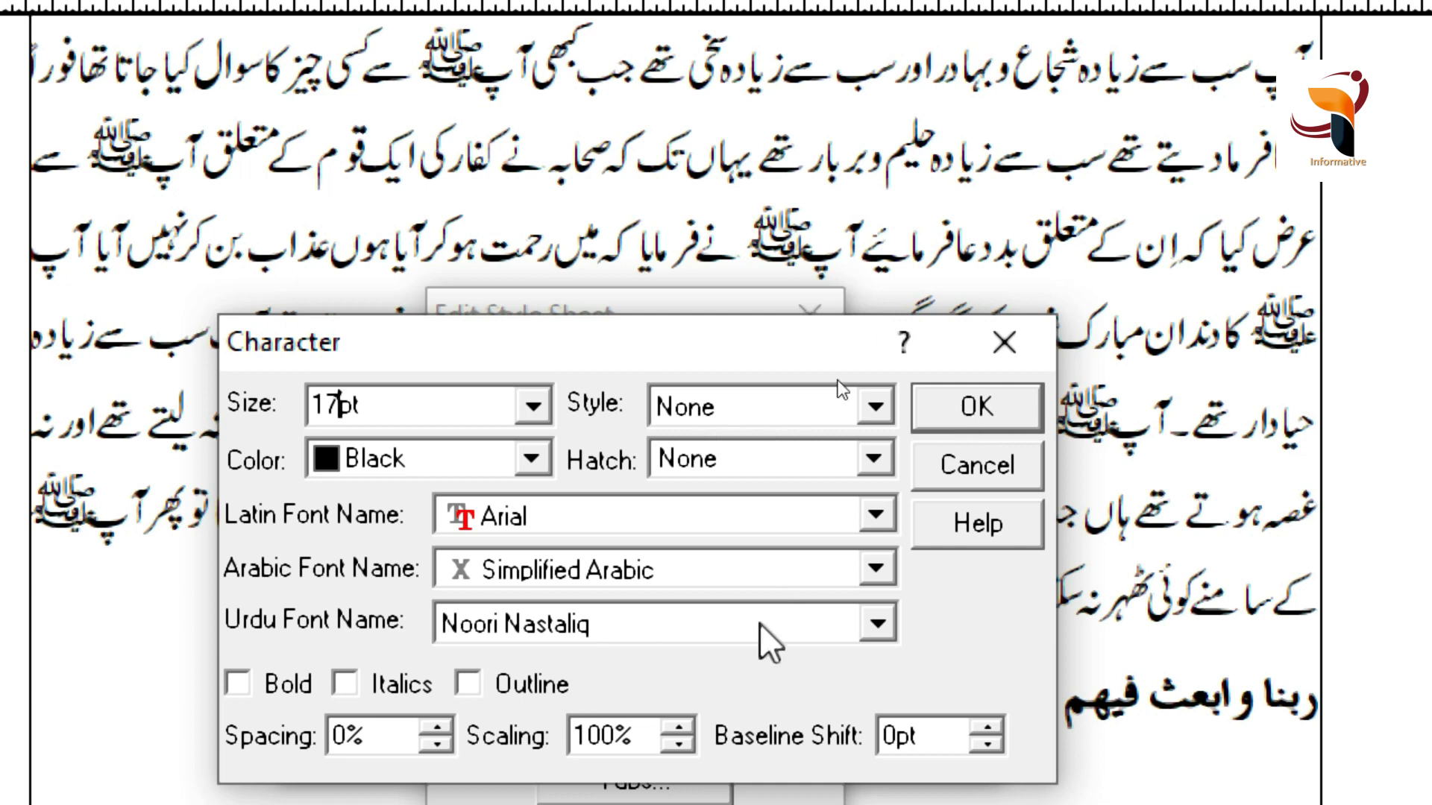
{"action": "left_click", "coordinate": [983, 407]}
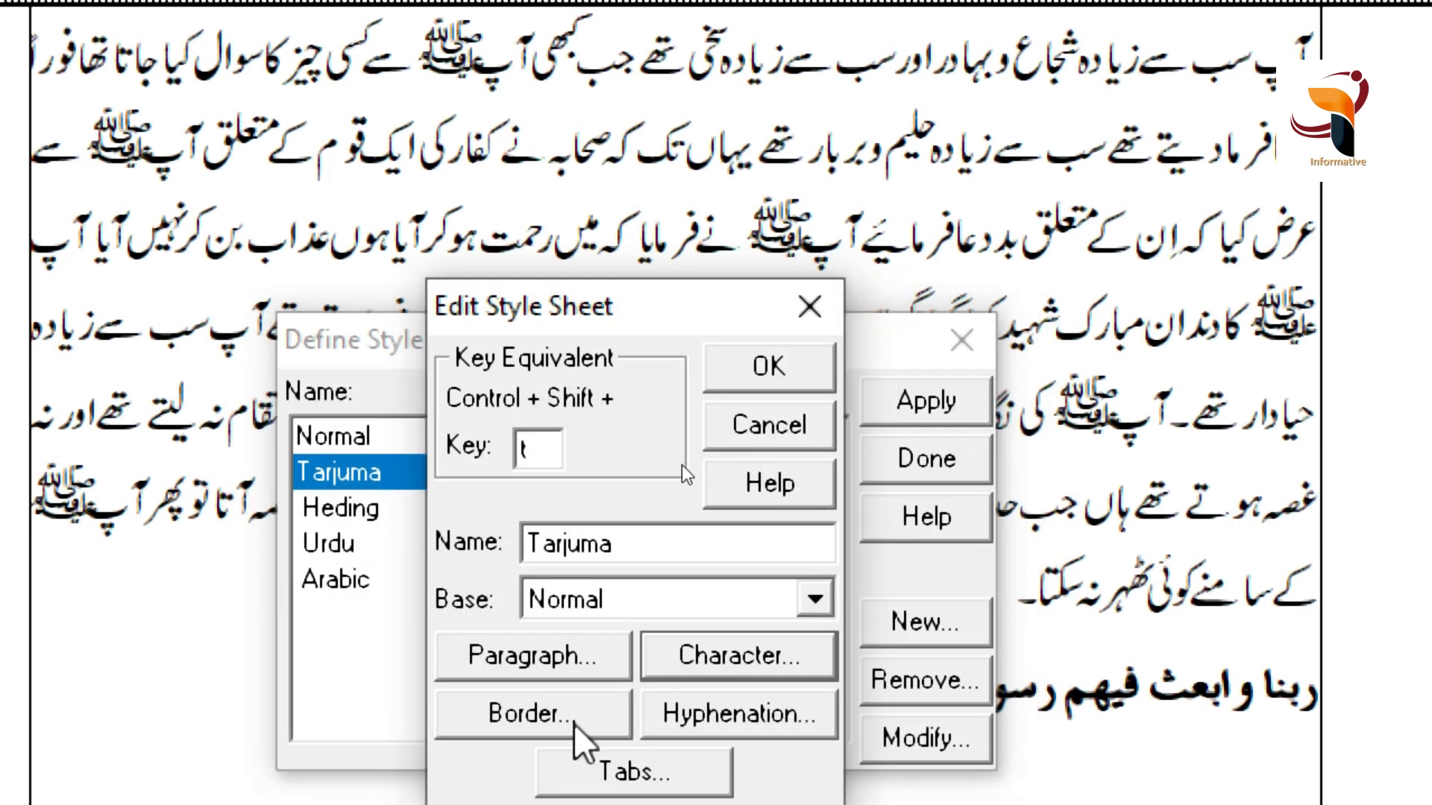
Set the Tarjuma style sheet's paragraph alignment to Justified, with a beginning indent of 0.5" and a first-line indent of -0.5".
{"action": "left_click", "coordinate": [570, 657]}
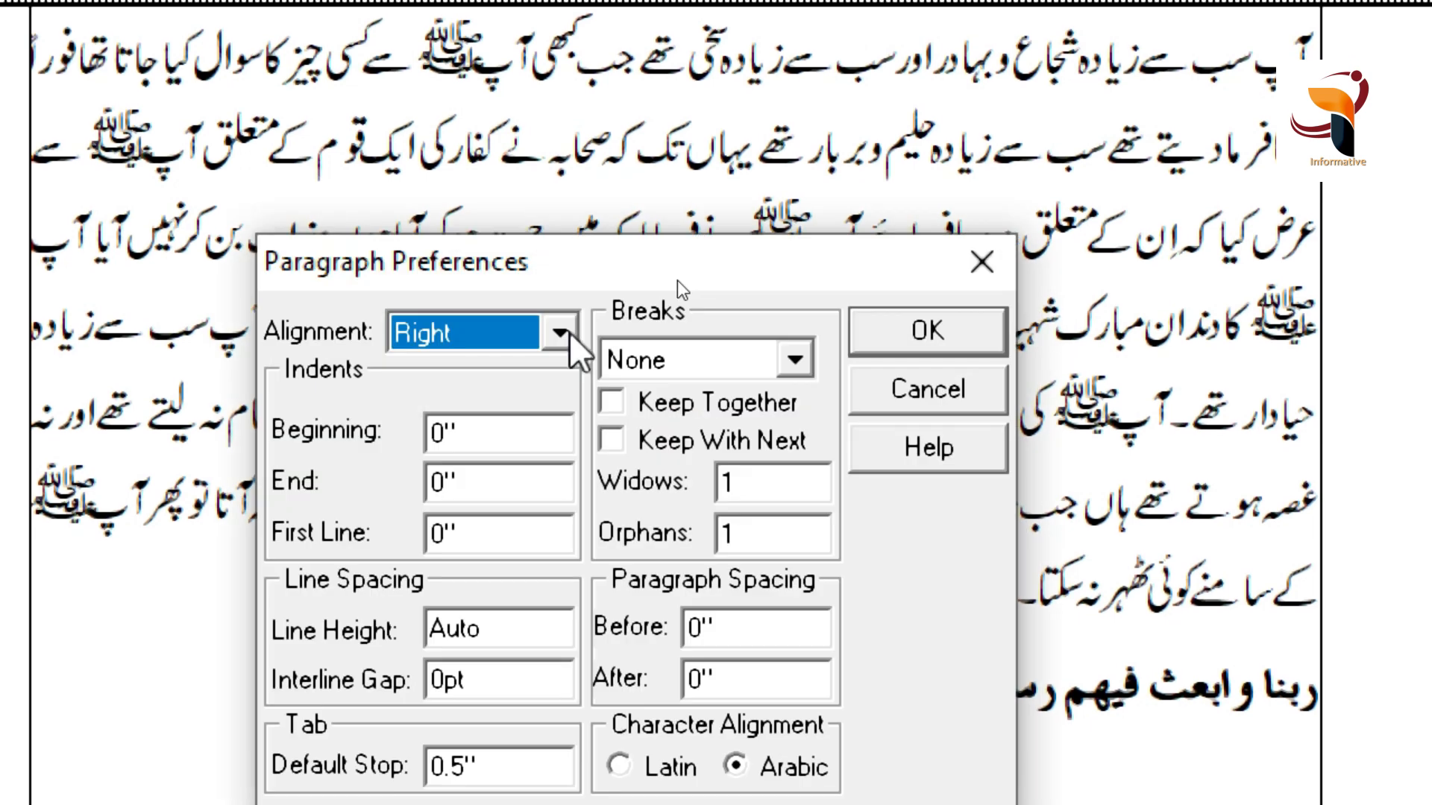
{"action": "left_click", "coordinate": [561, 333]}
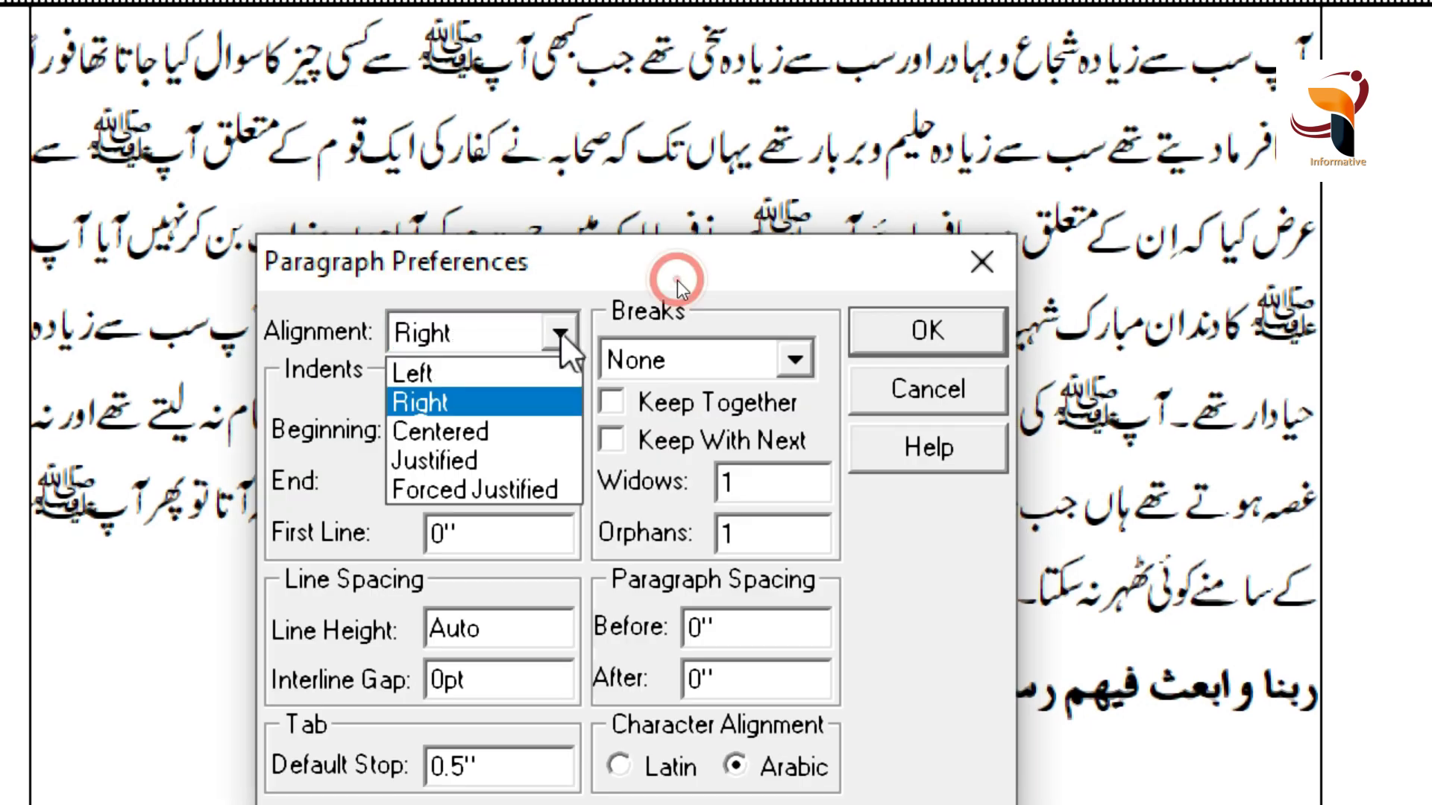
{"action": "left_click", "coordinate": [495, 457]}
{"action": "left_click", "coordinate": [445, 431]}
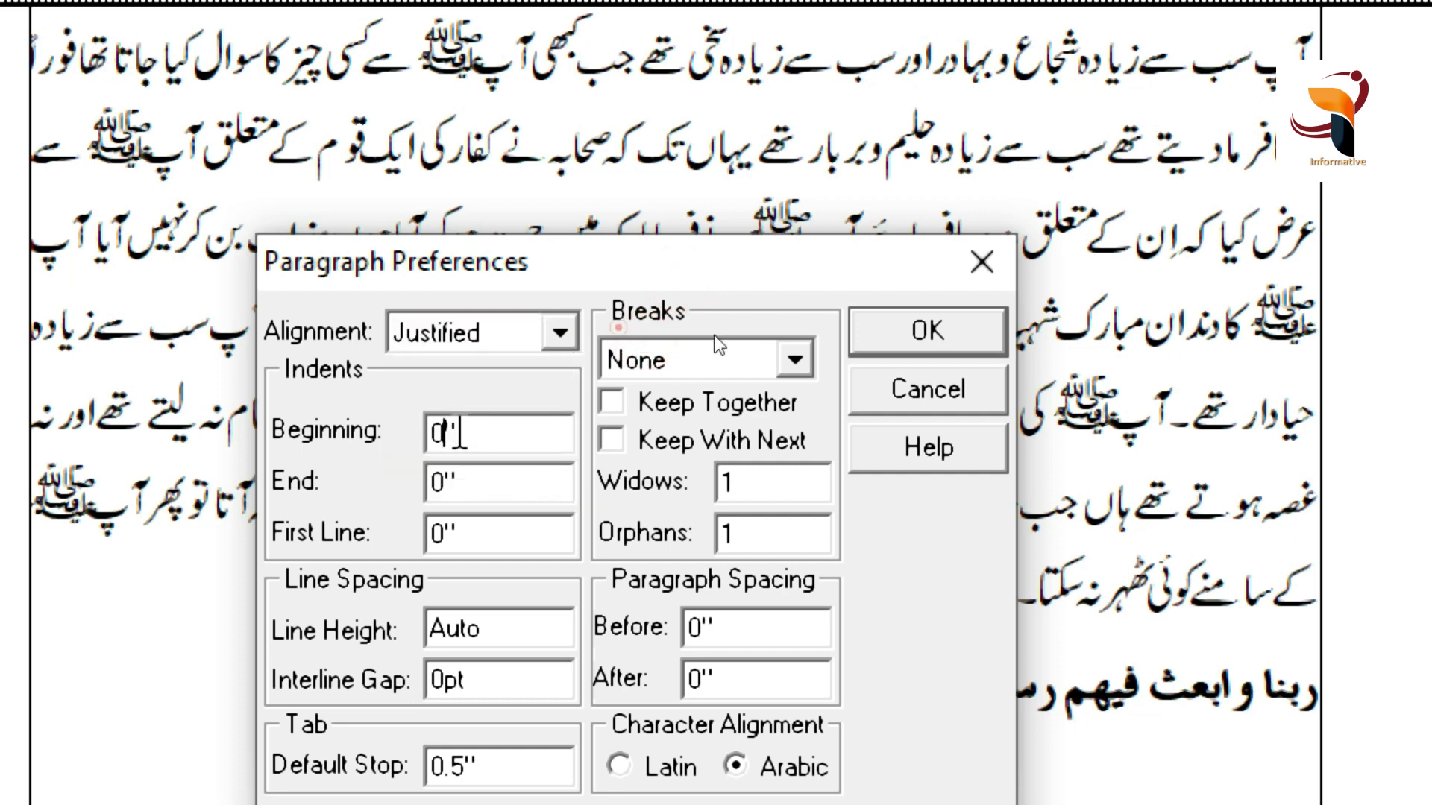
{"action": "type", "text": ".5"}
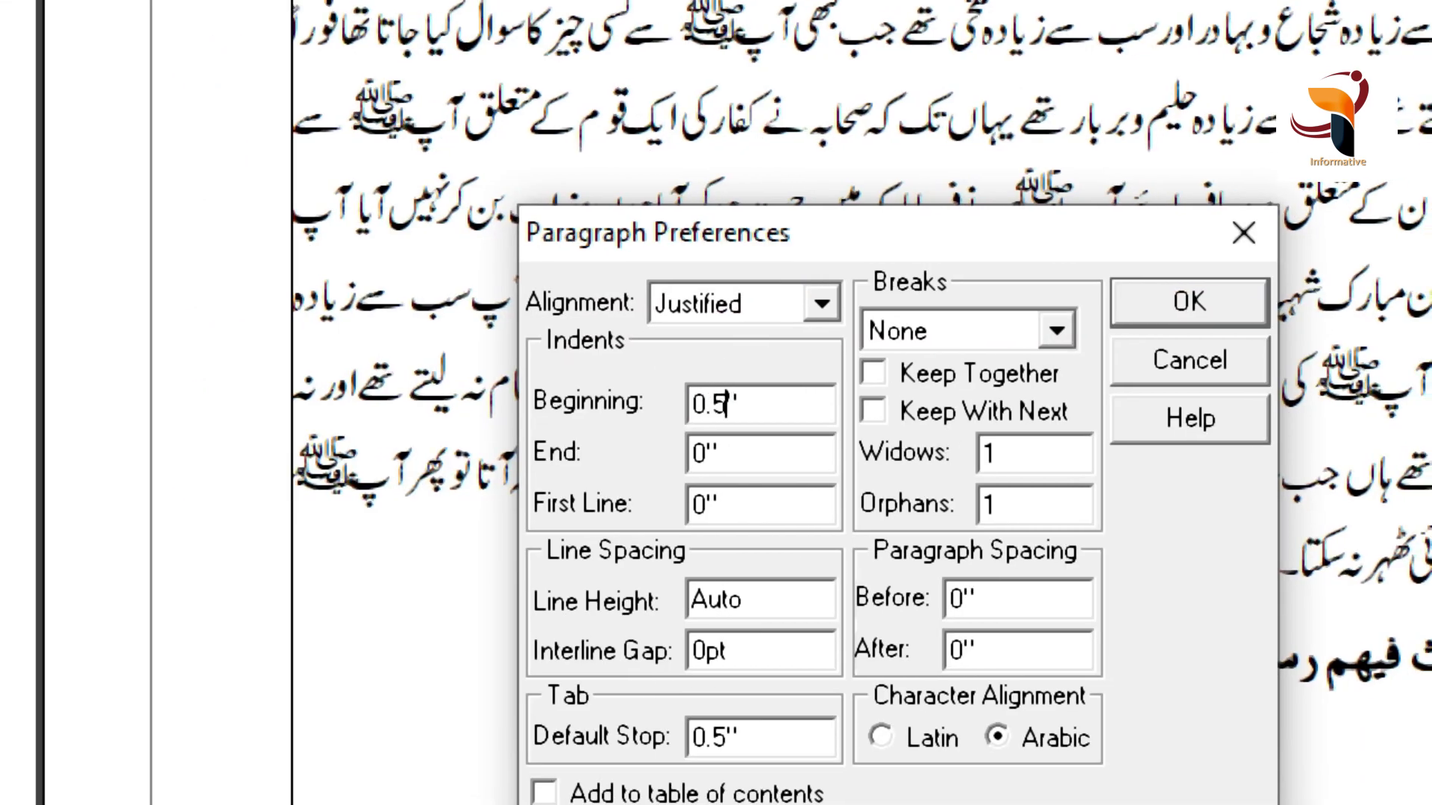
{"action": "key", "text": "Tab"}
{"action": "key", "text": "Tab"}
{"action": "key", "text": "Left"}
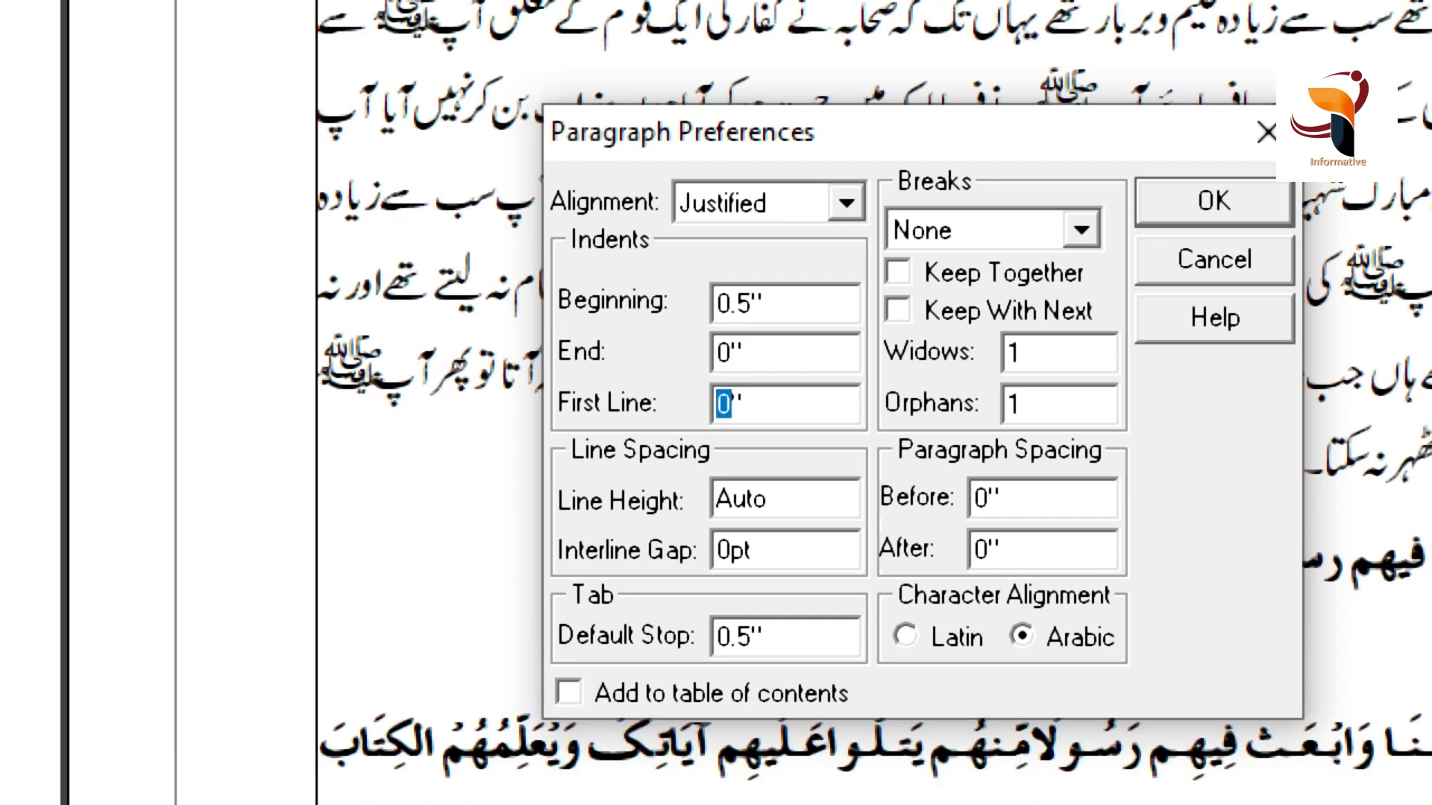
{"action": "key", "text": "BackSpace"}
{"action": "type", "text": "-0.5"}
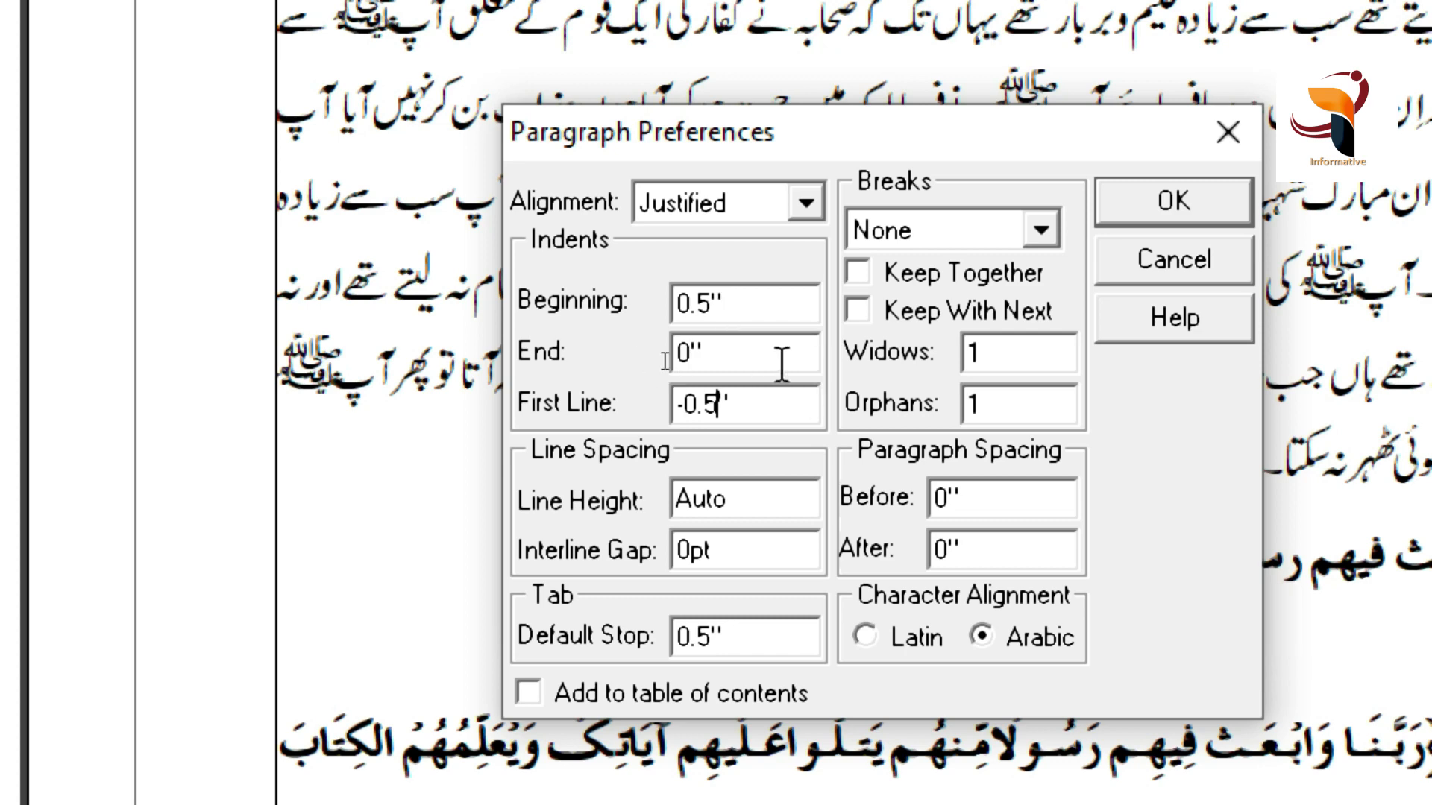
{"action": "left_click", "coordinate": [1149, 211]}
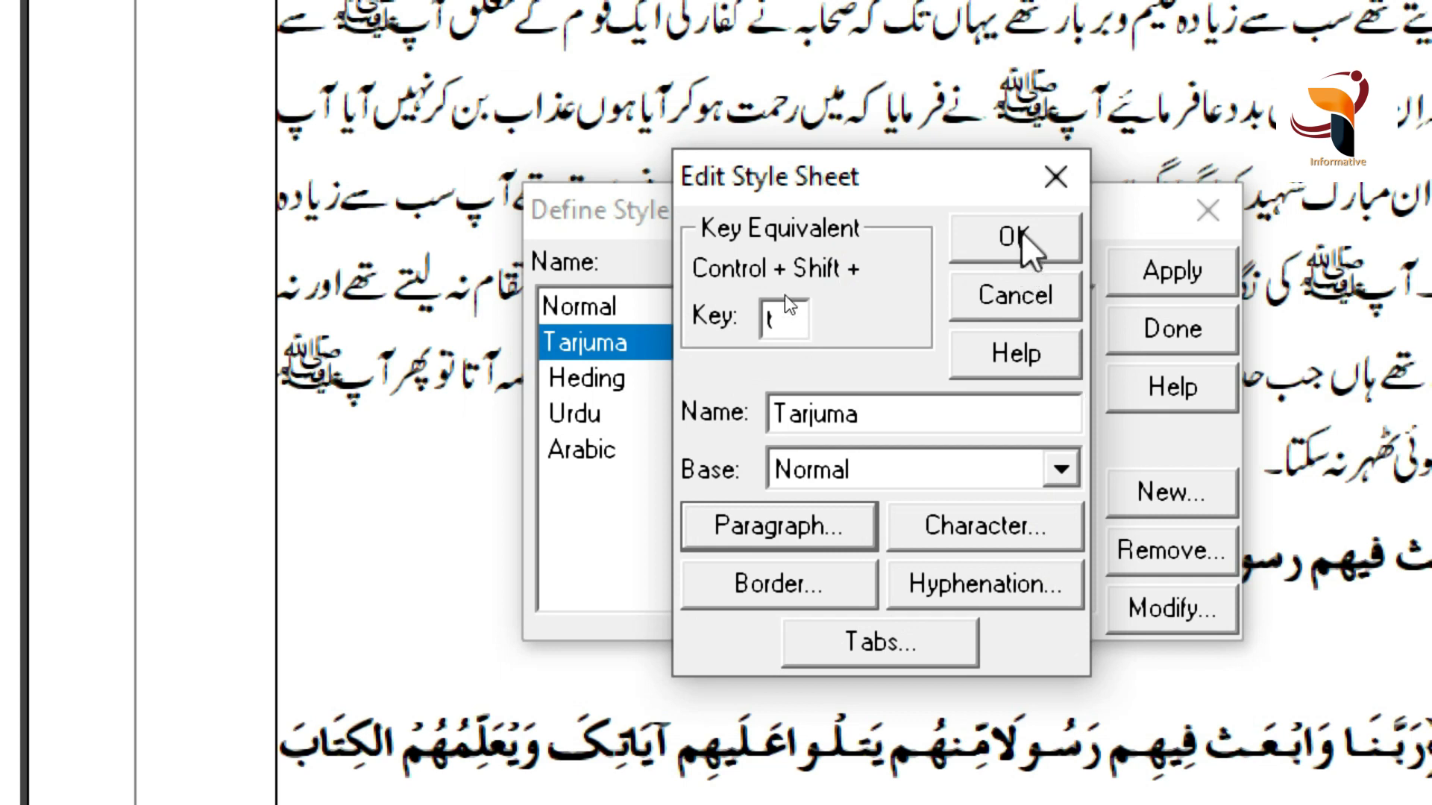
Save the Tarjuma style sheet and finish defining style sheets.
{"action": "left_click", "coordinate": [779, 321]}
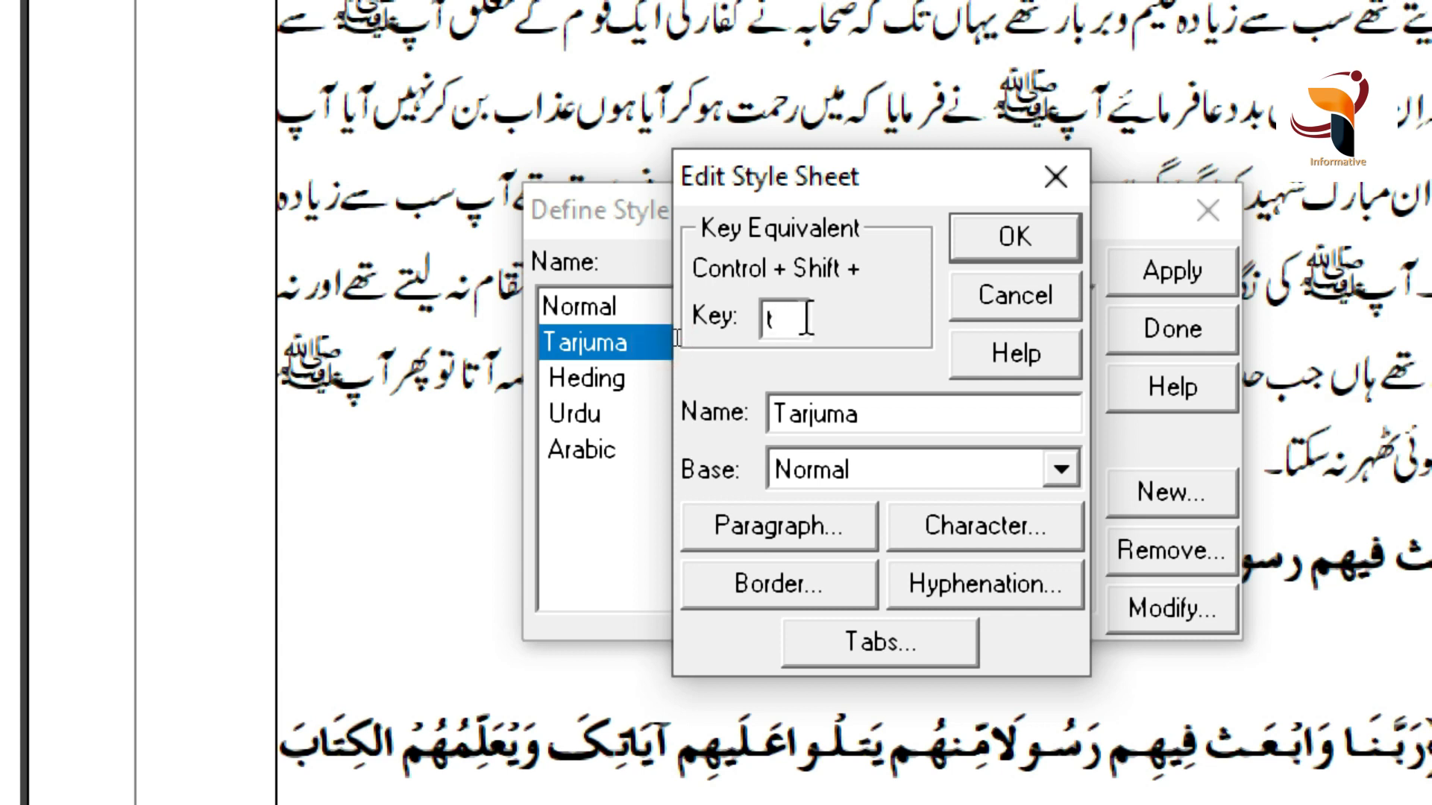
{"action": "left_click", "coordinate": [1026, 235]}
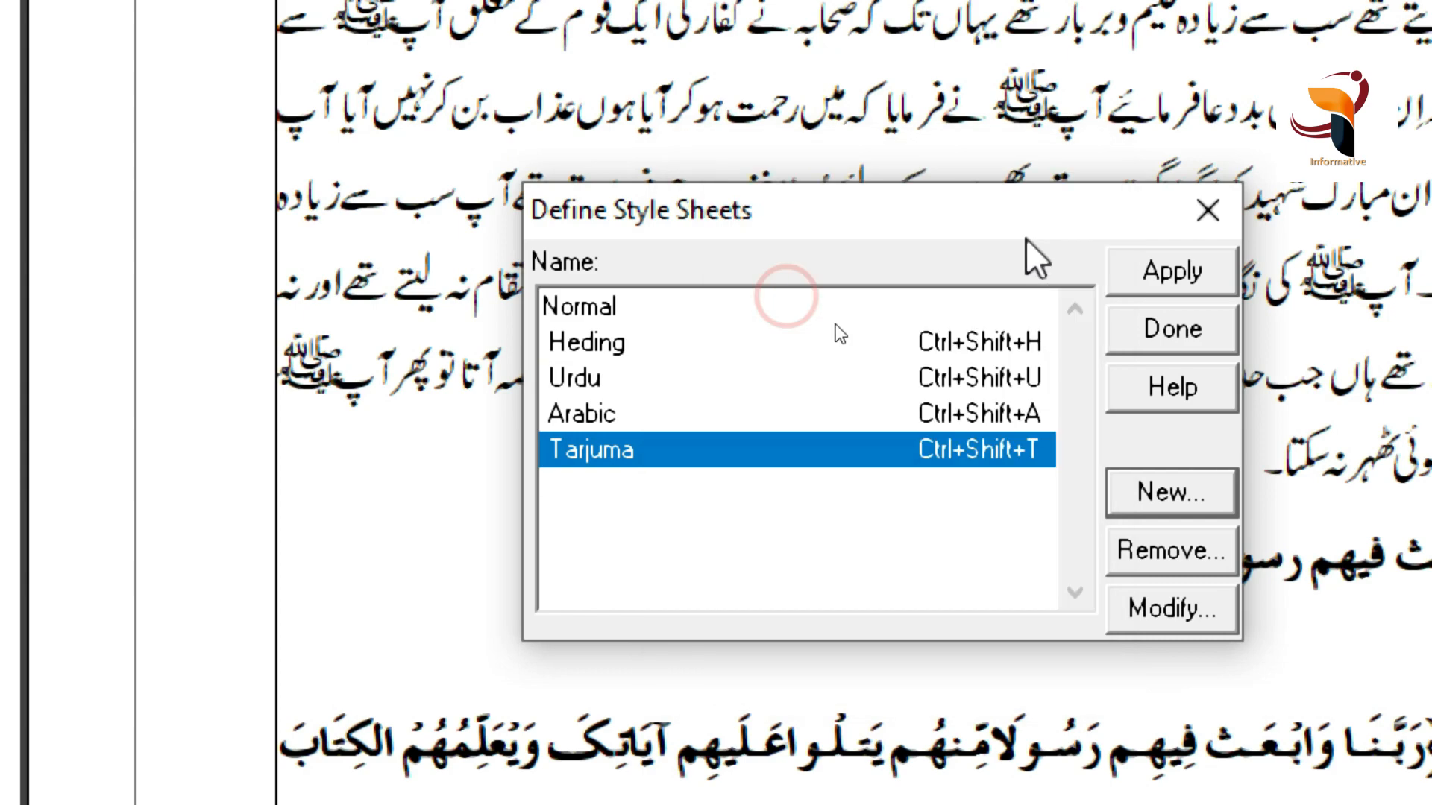
{"action": "left_click", "coordinate": [1208, 211]}
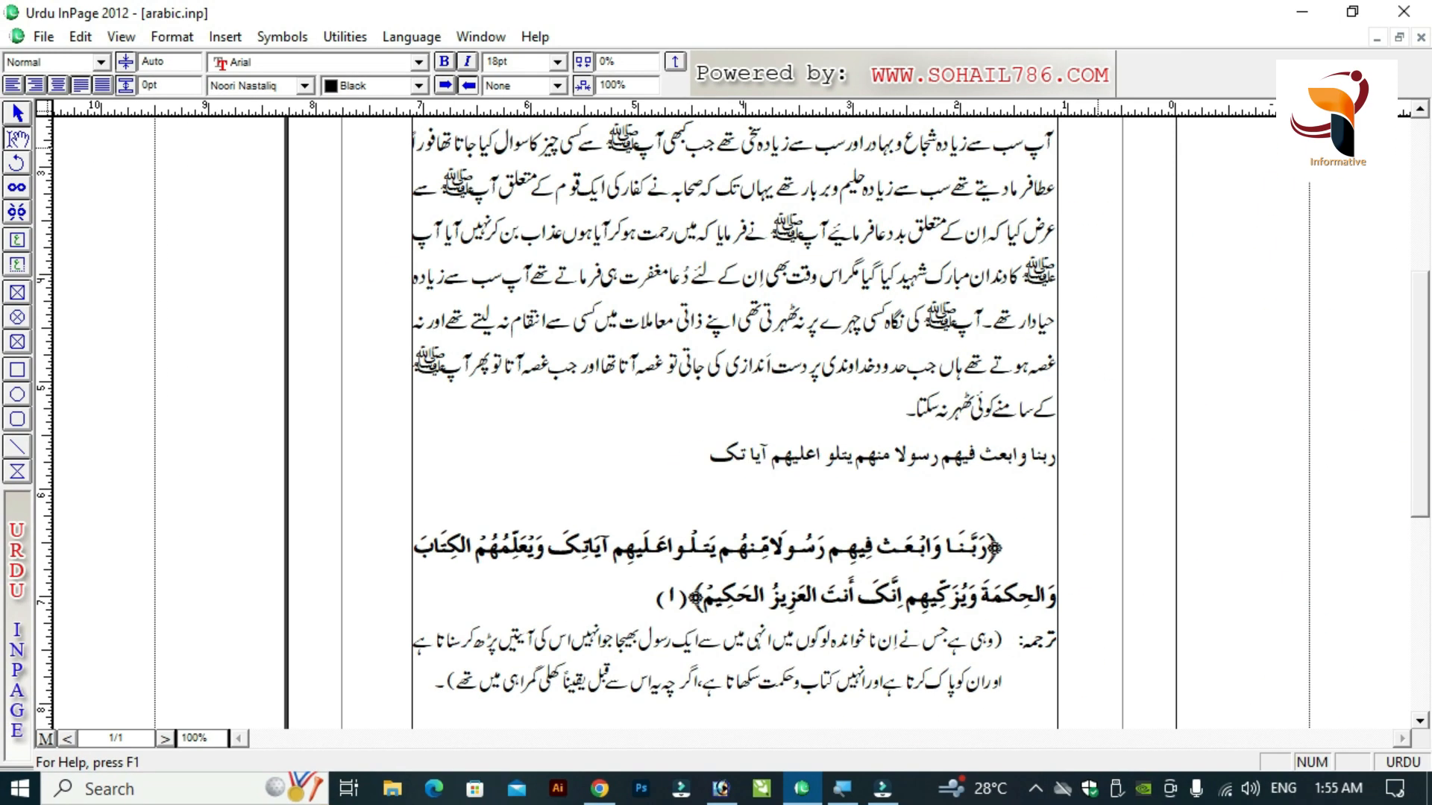
Add a line after the newly entered Arabic text, enter "سدسدسسدس" in its current formatting, and delete that sample text.
{"action": "left_click", "coordinate": [704, 450]}
{"action": "key", "text": "Return"}
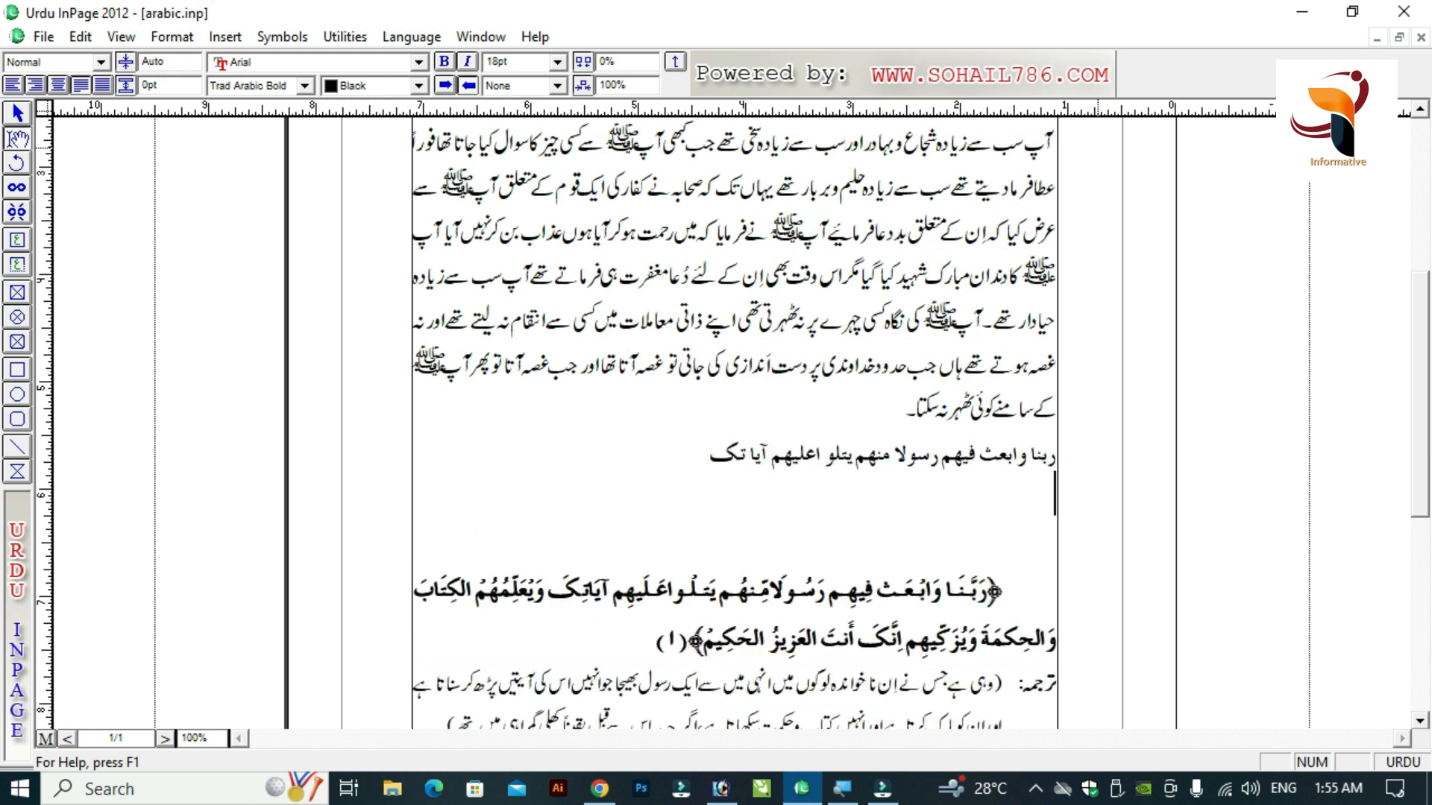
{"action": "type", "text": "سدسدسسدس"}
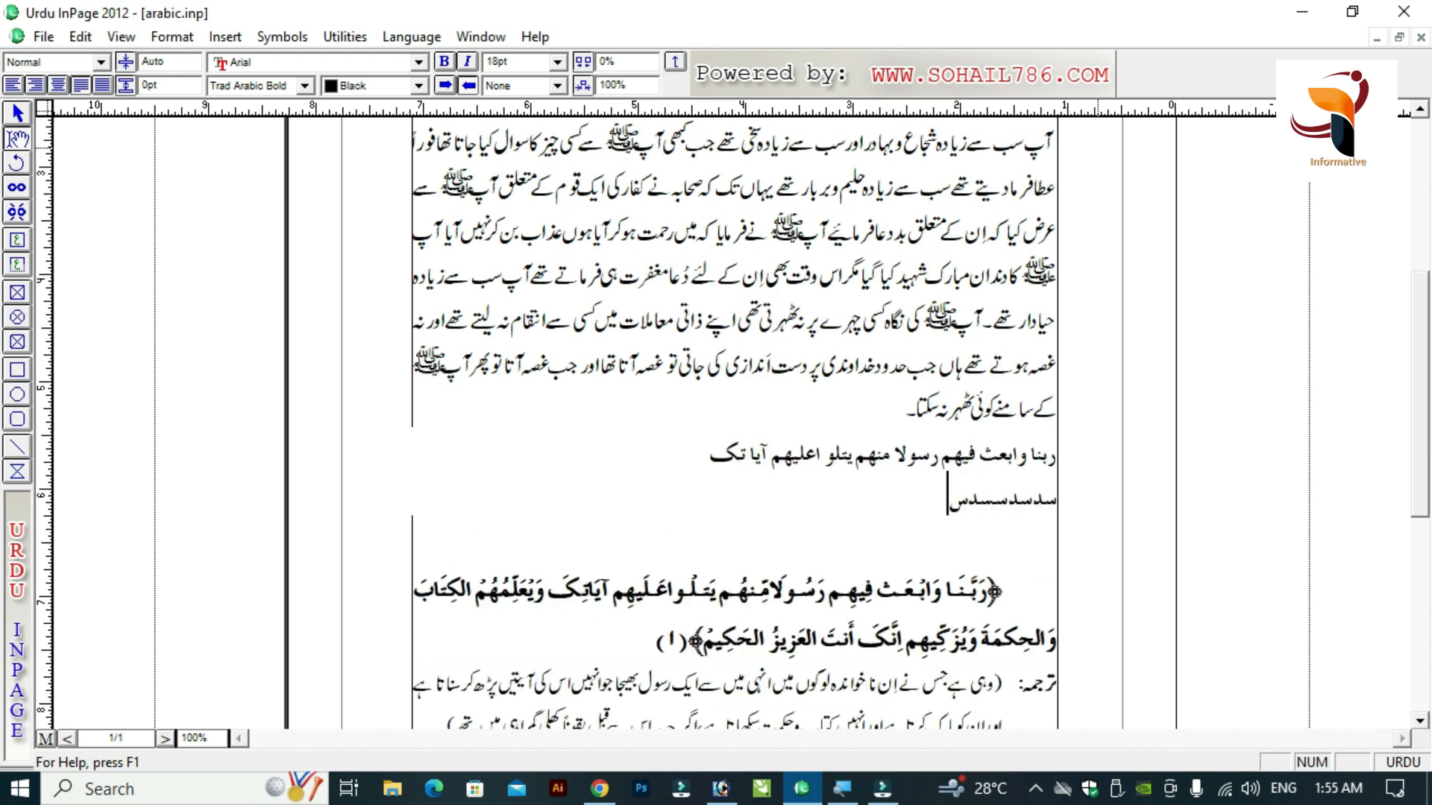
{"action": "key", "text": "shift+Home"}
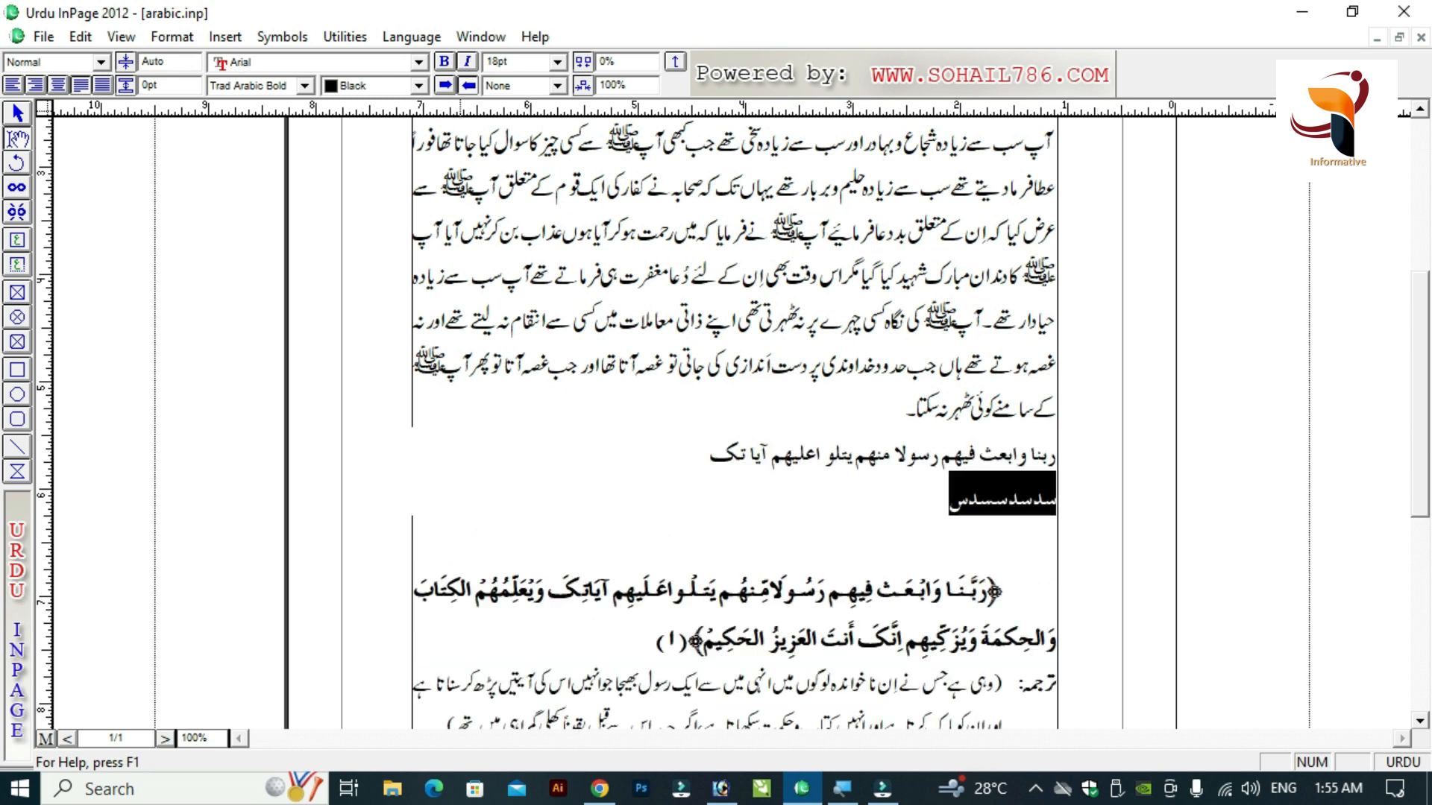
{"action": "key", "text": "Home"}
{"action": "key", "text": "shift+End"}
{"action": "key", "text": "Delete"}
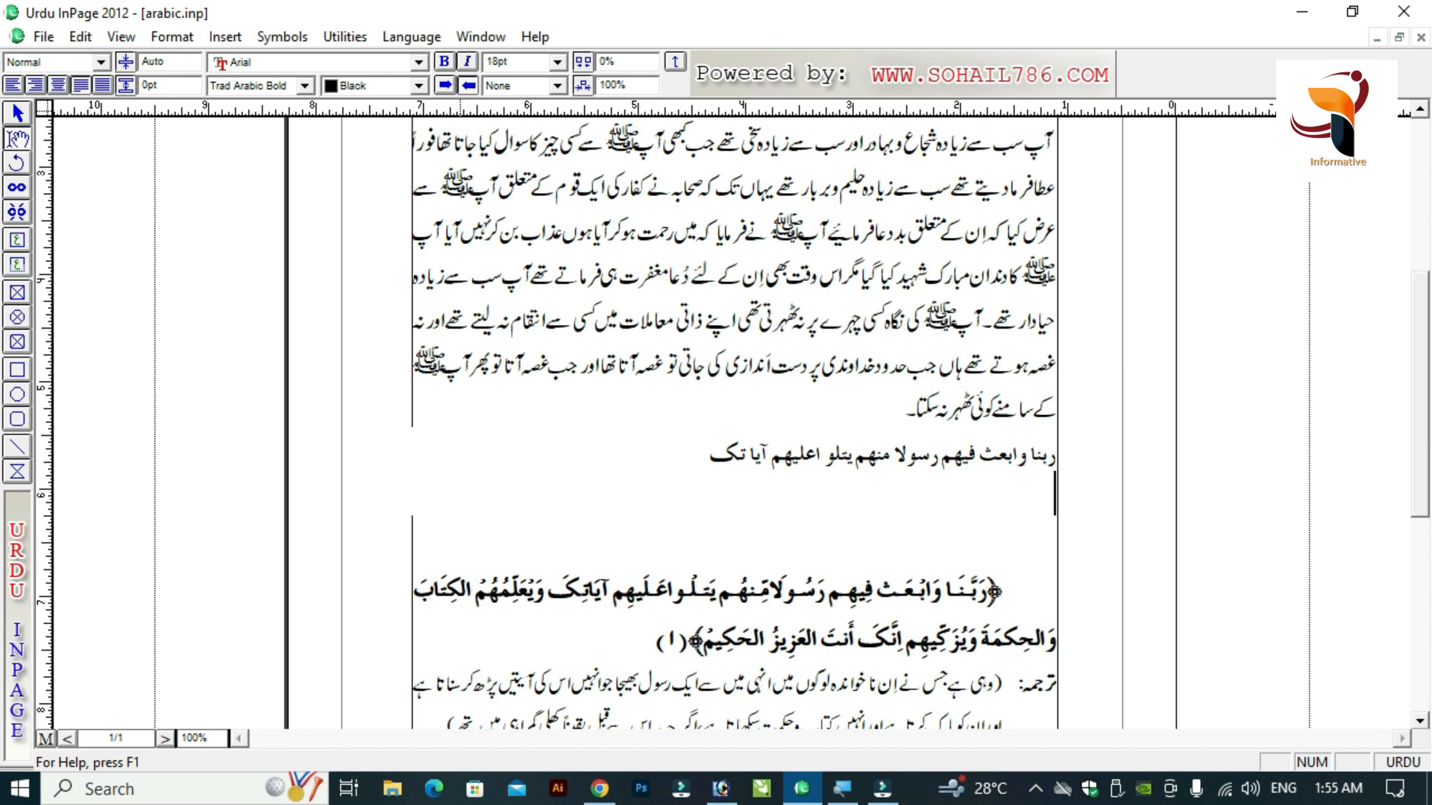
Apply the Tarjuma style sheet to the empty line and enter the label "ترجمہ:".
{"action": "key", "text": "ctrl+2"}
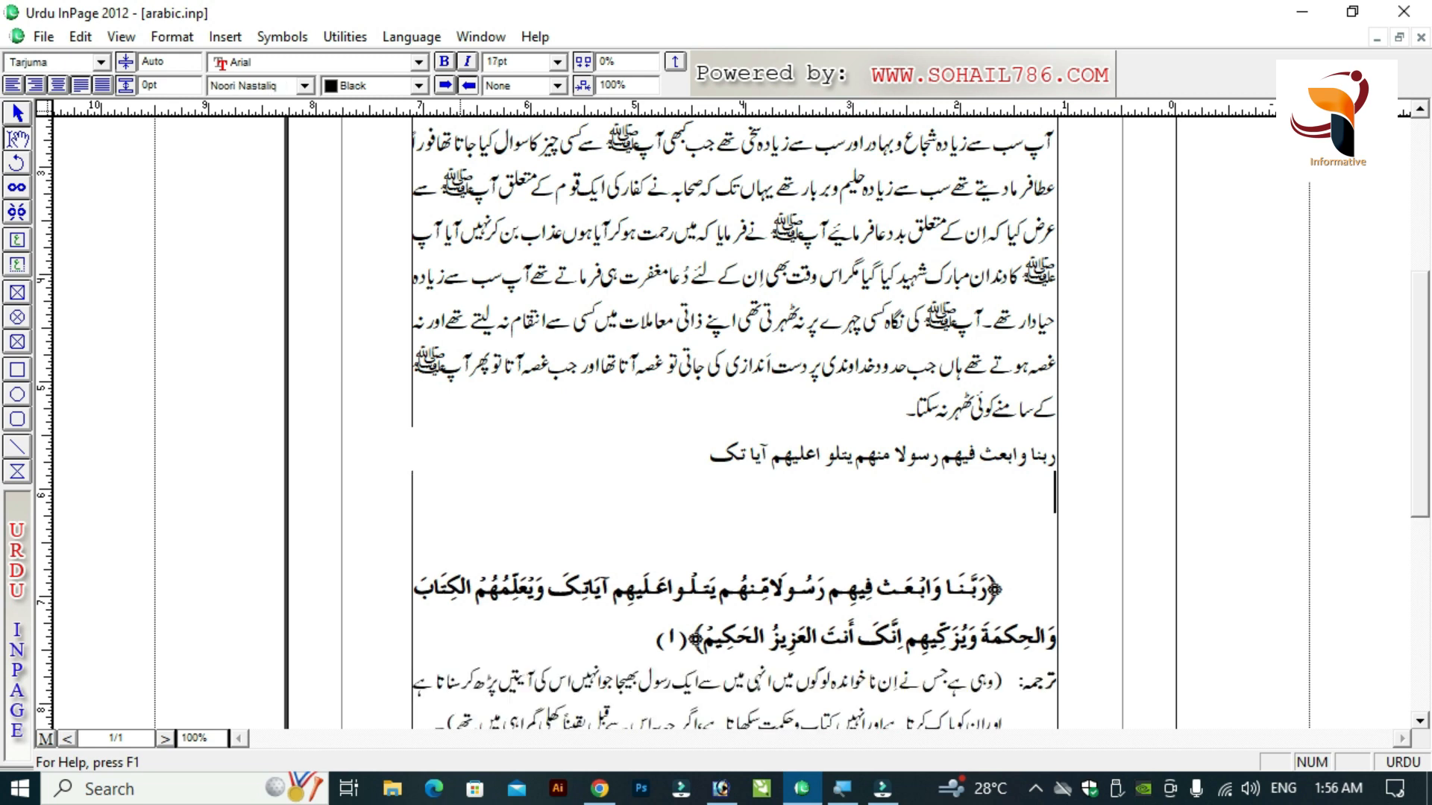
{"action": "type", "text": "ترجمہ:"}
Add parentheses after the "ترجمہ:" label and enter "وہی ہے جس نے ان نا خواندہ لوگوں میں انہی میں سے ایک رسول بھیجا جو" inside them.
{"action": "left_click", "coordinate": [1420, 721]}
{"action": "left_click", "coordinate": [1421, 722]}
{"action": "left_click", "coordinate": [1420, 721]}
{"action": "left_click", "coordinate": [1420, 721]}
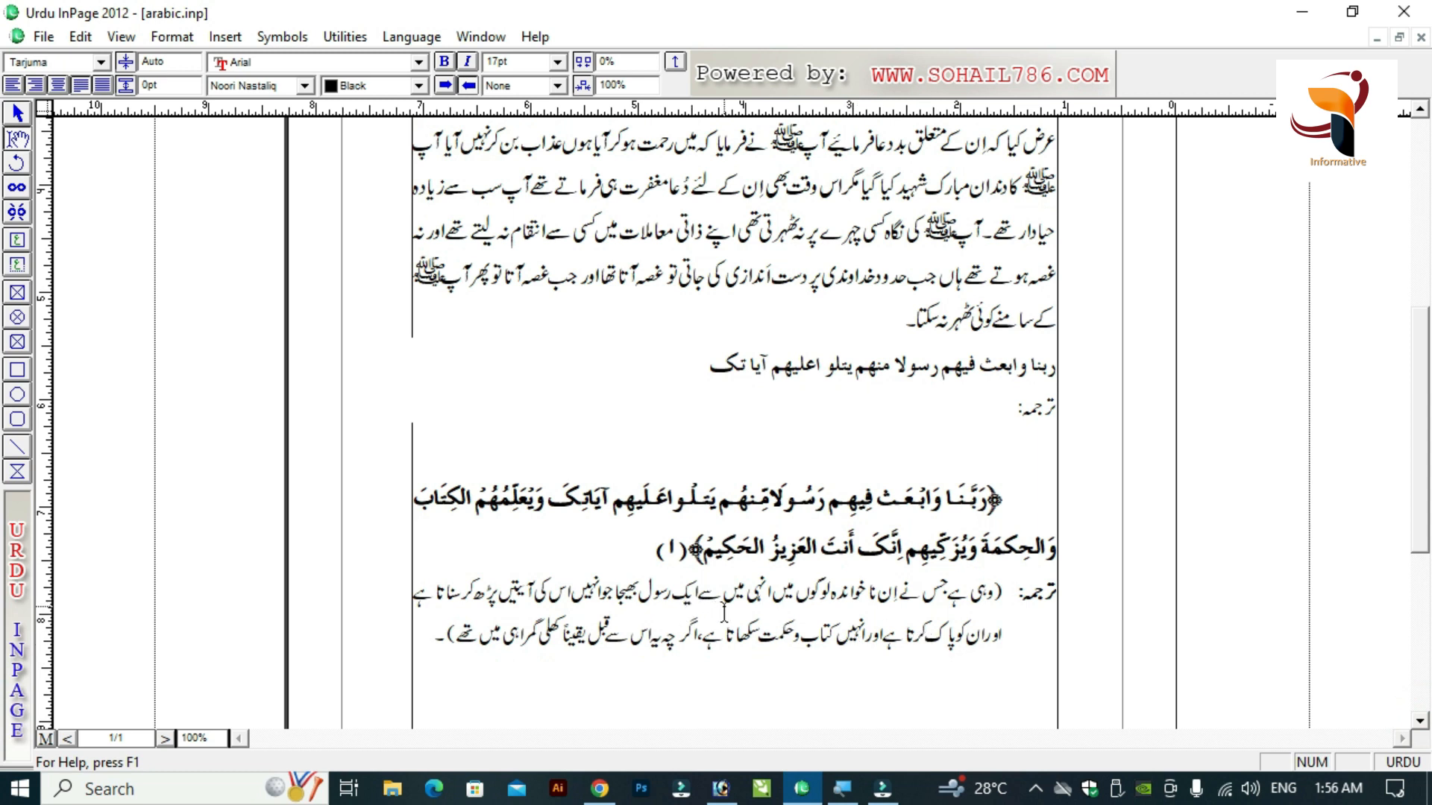
{"action": "type", "text": "()"}
{"action": "type", "text": "وہی ہے جس نے"}
{"action": "type", "text": " ا"}
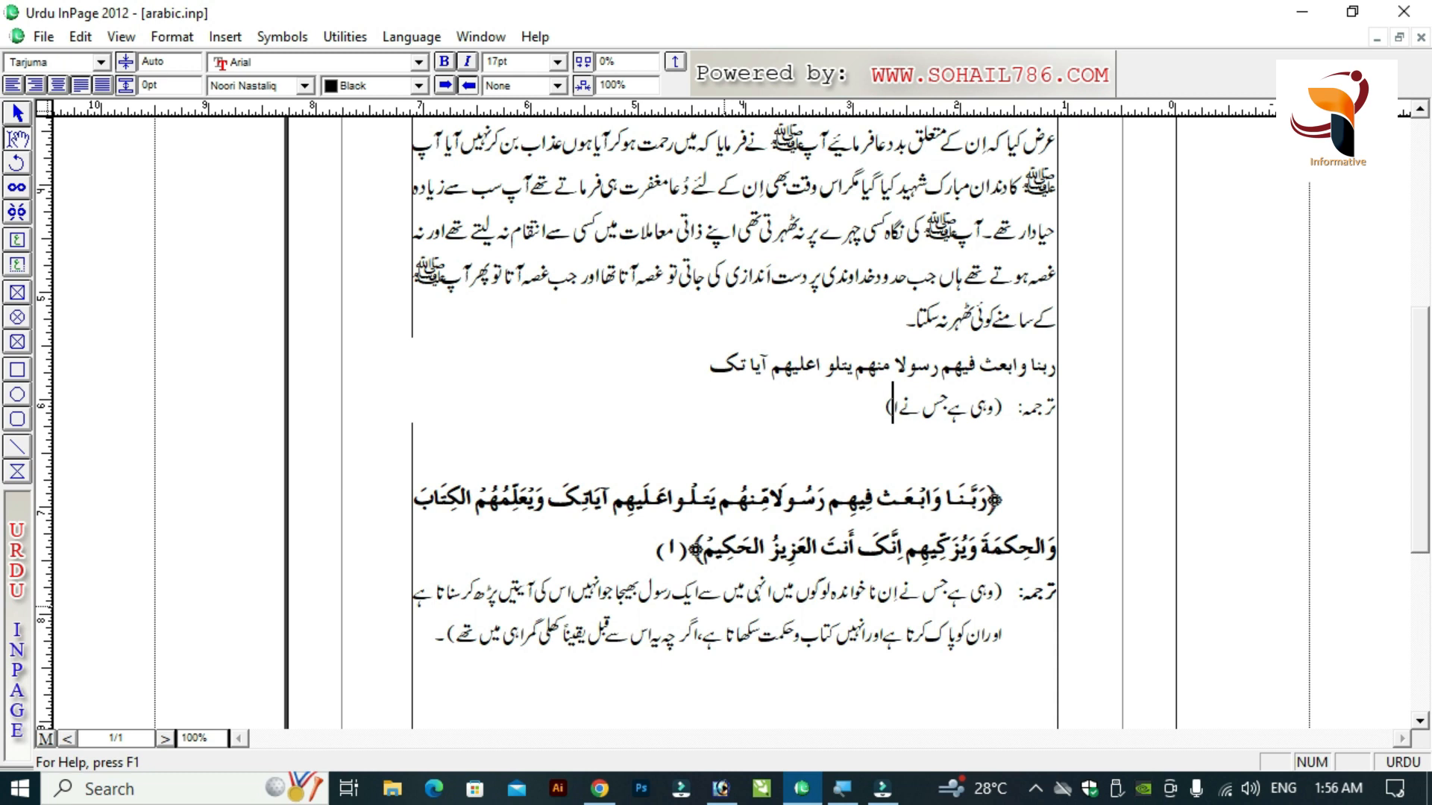
{"action": "type", "text": "ن نا خواند"}
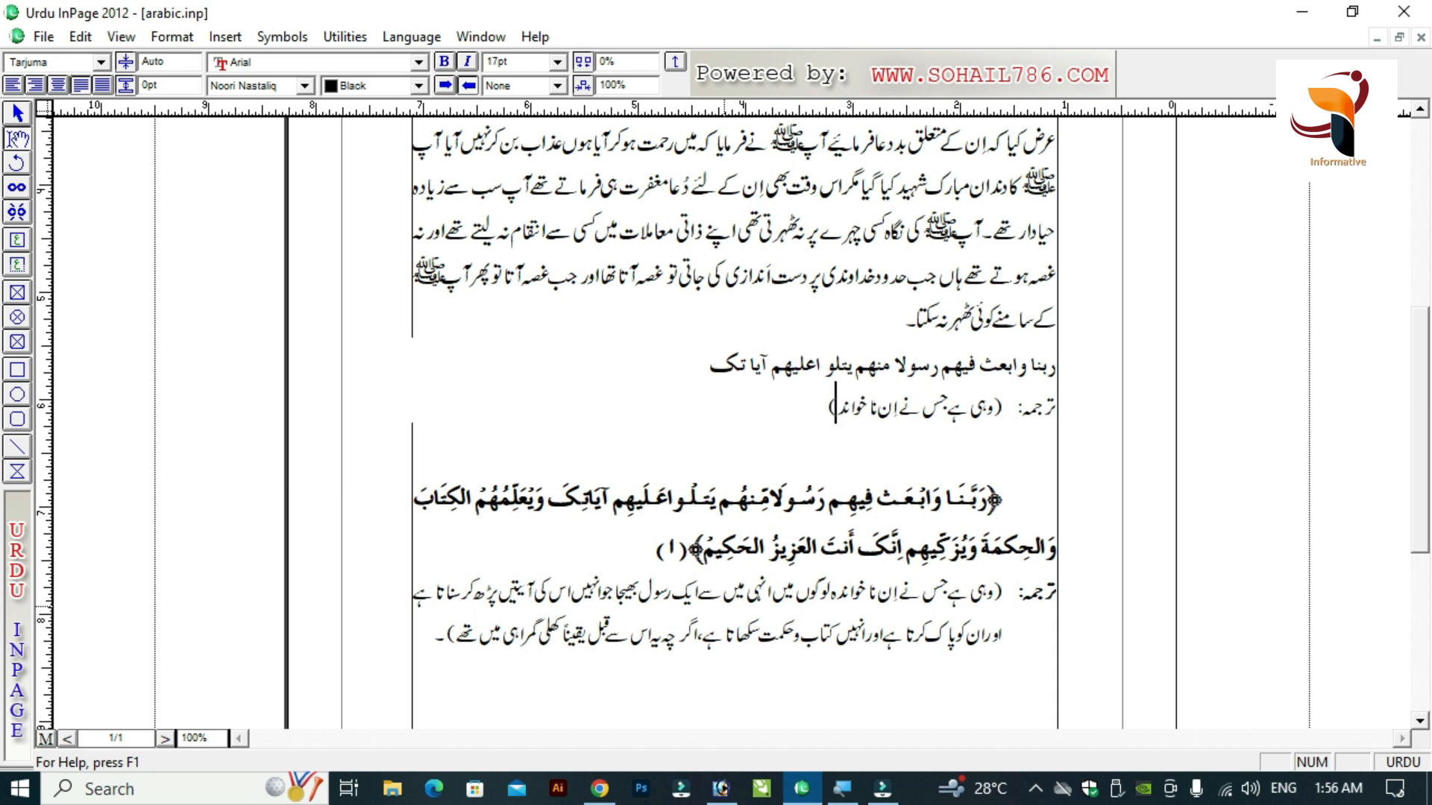
{"action": "type", "text": "ہ لوگوں میں انہ"}
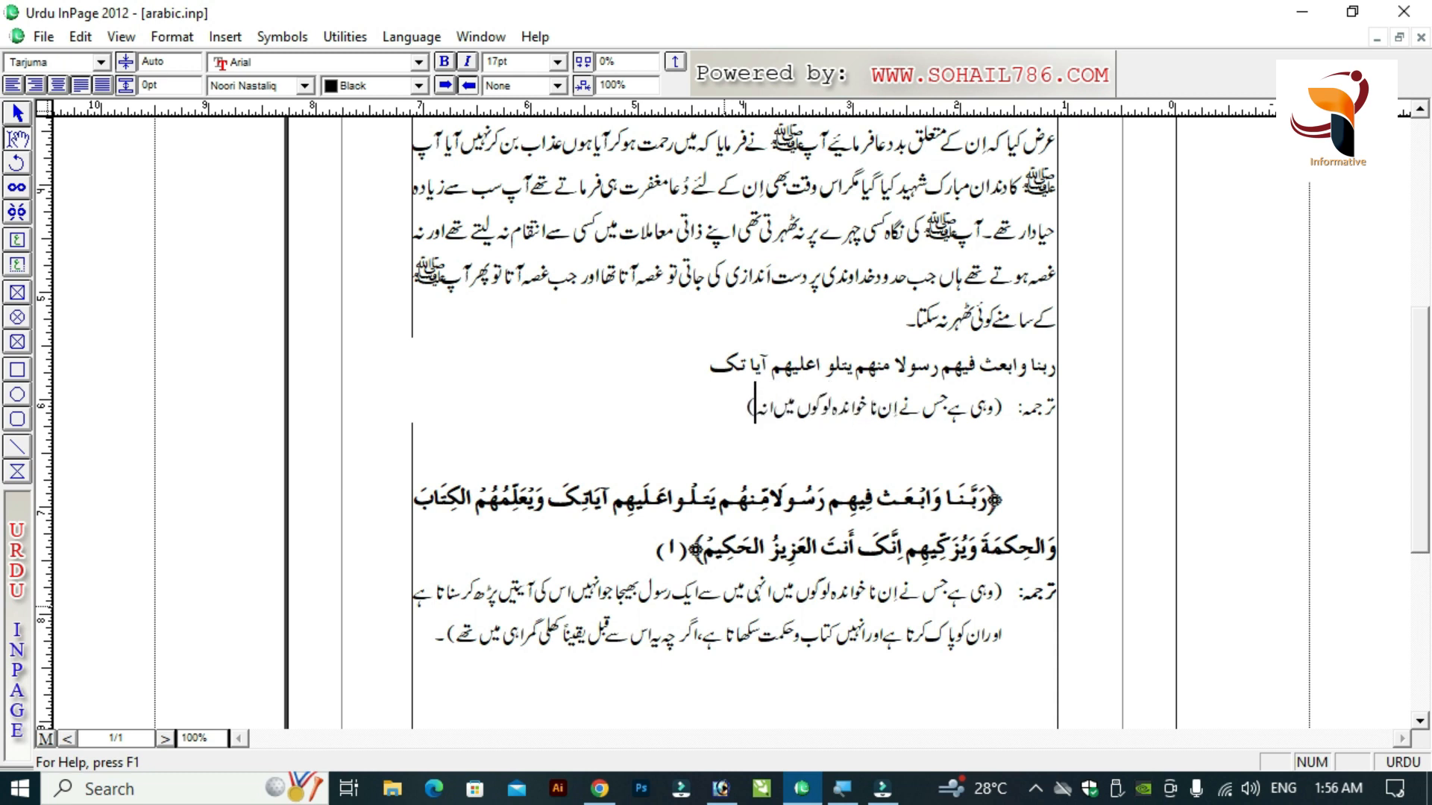
{"action": "type", "text": "ی میں سے ایک رس"}
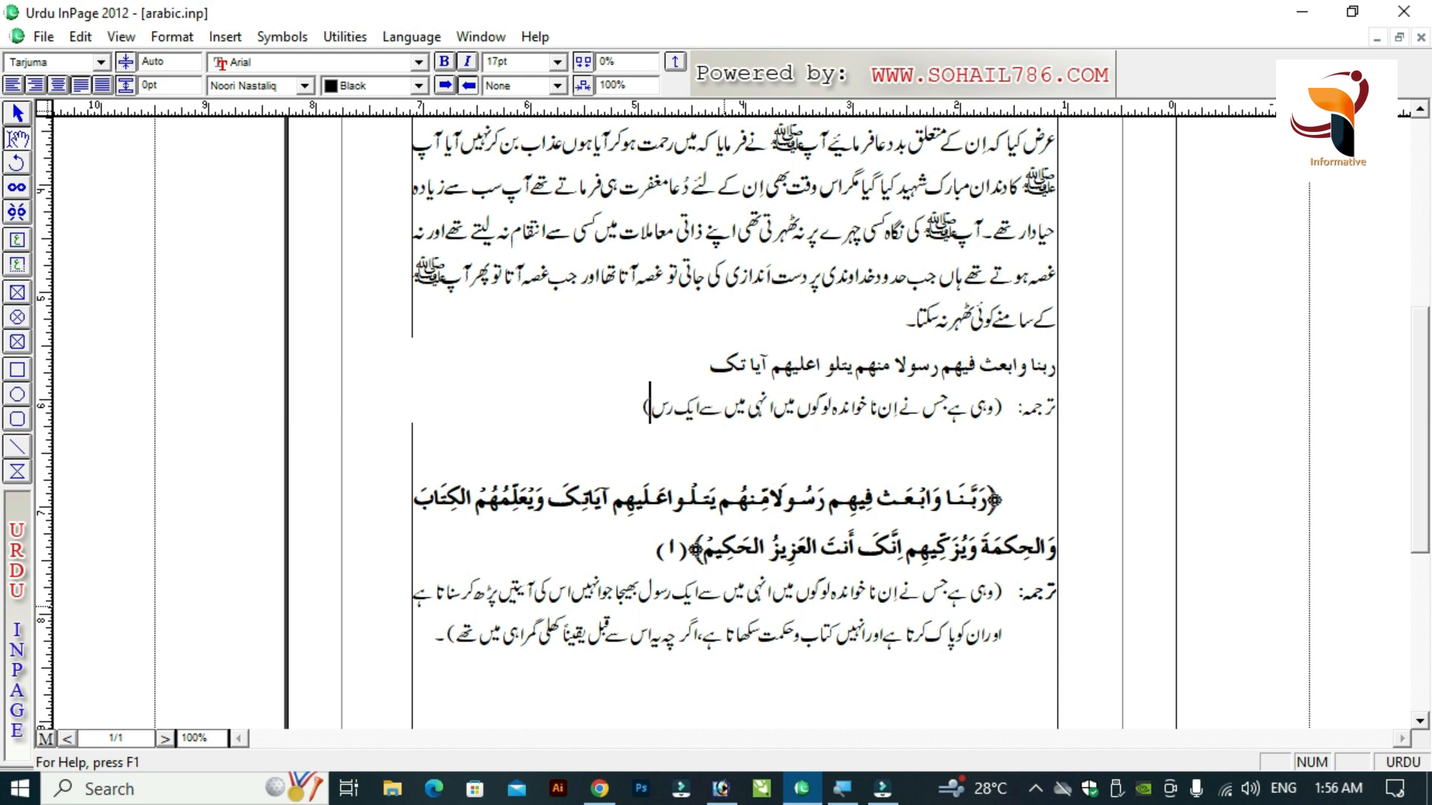
{"action": "type", "text": "ول بھیجا جو"}
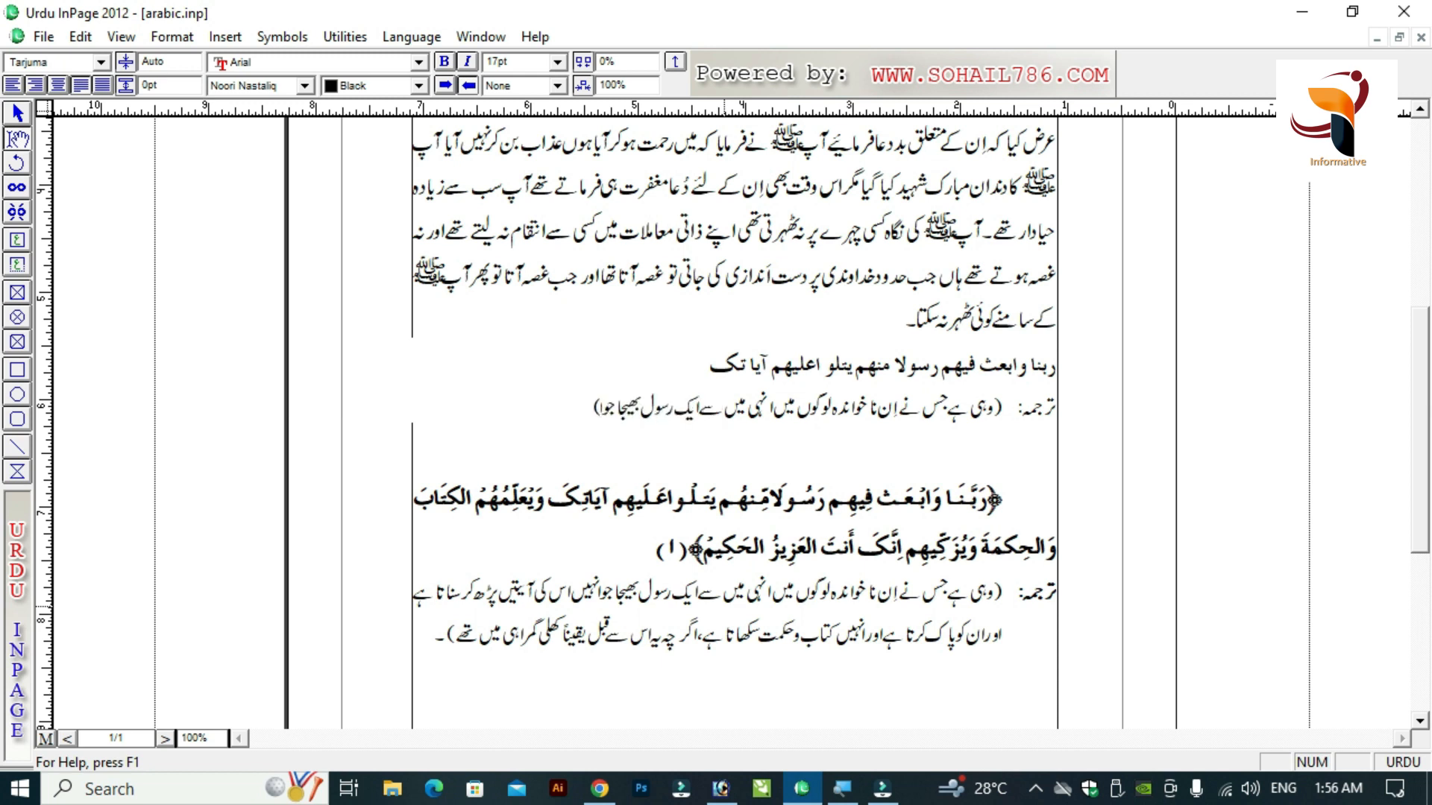
Continue the translation inside the parentheses with "انہیں اس کی آیتیں پڑھ کر سناتا ہے".
{"action": "type", "text": "انہیں اس کی آ"}
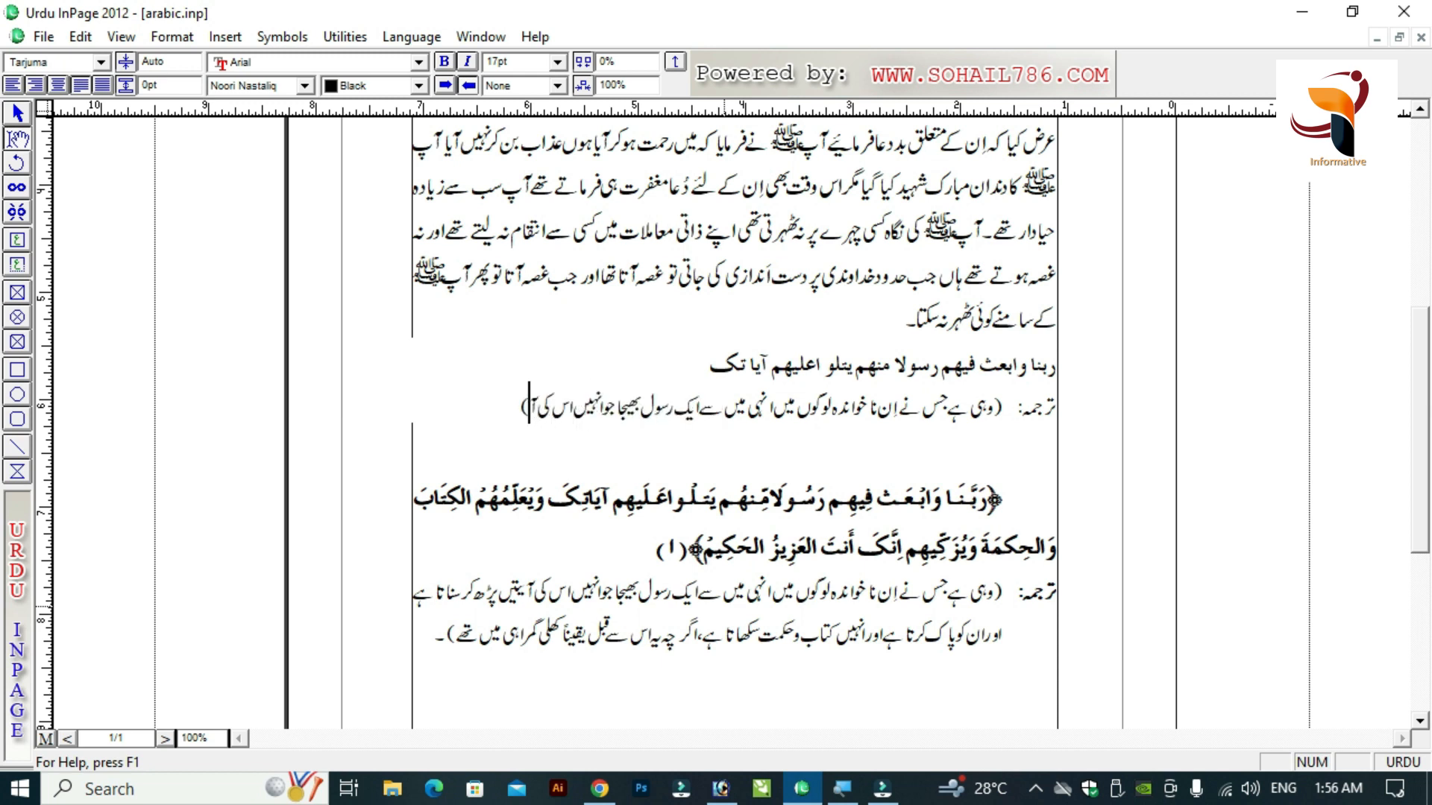
{"action": "type", "text": "یتیں پ"}
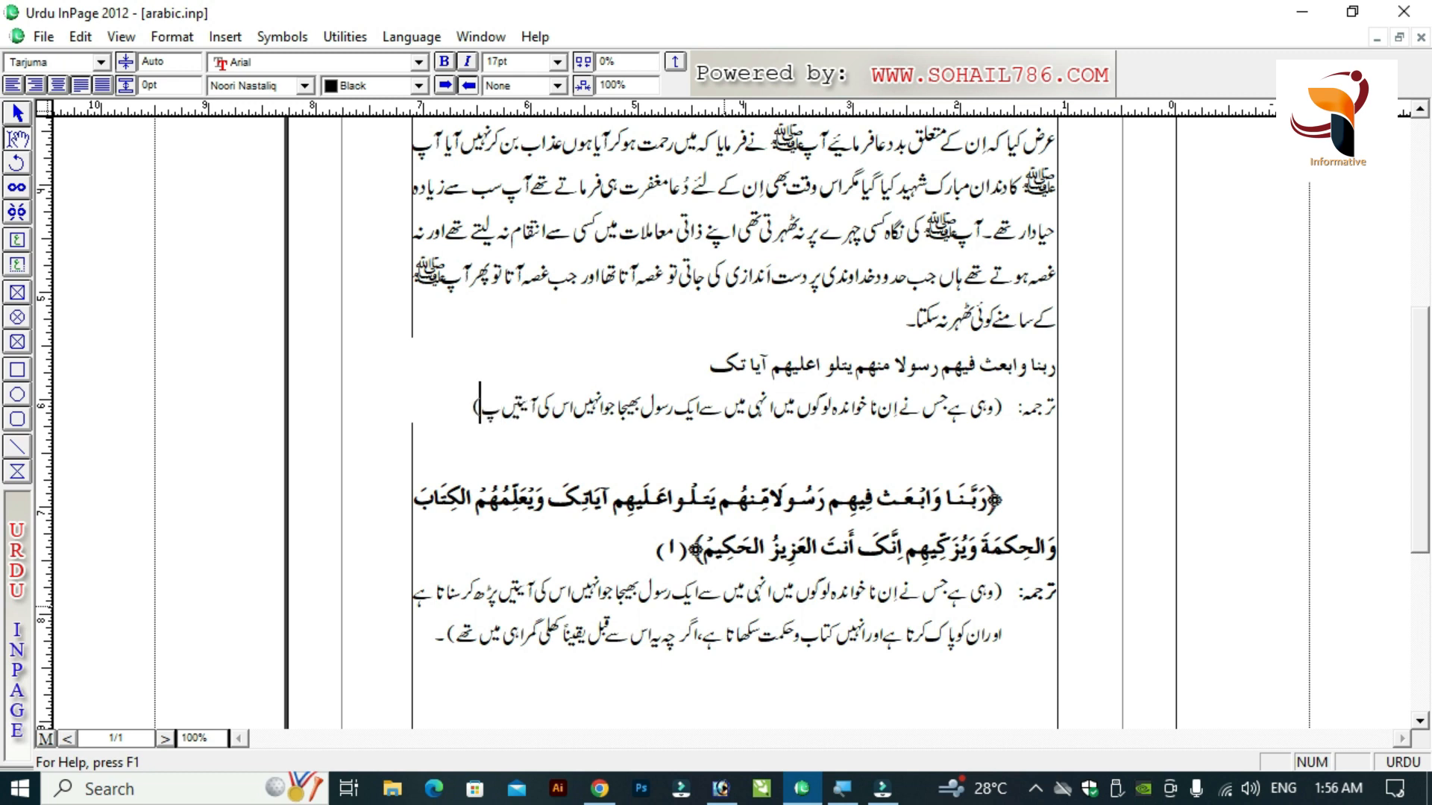
{"action": "type", "text": "ڑھ کر سنایت"}
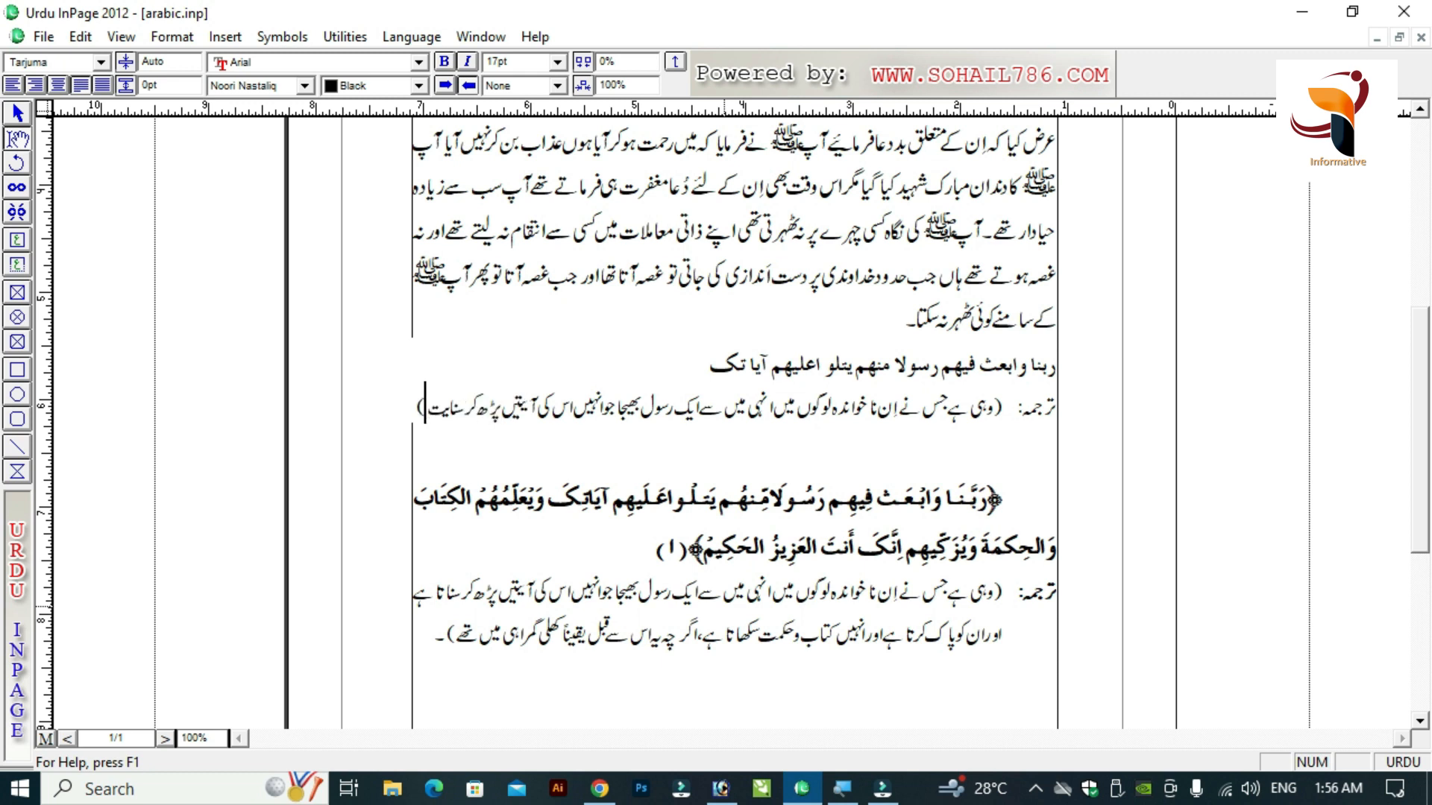
{"action": "key", "text": "BackSpace"}
{"action": "key", "text": "BackSpace"}
{"action": "type", "text": "تا ہے او"}
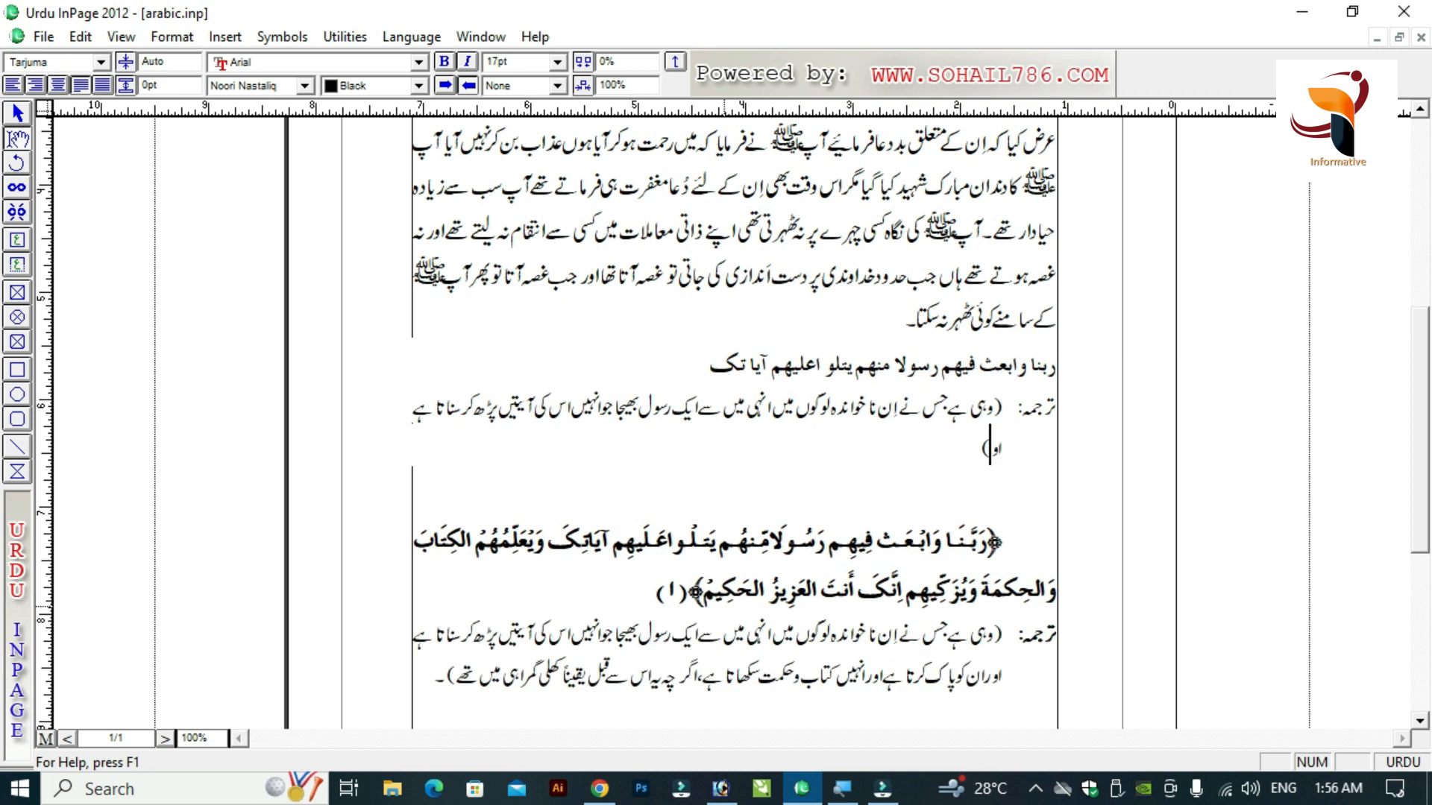
Complete the translation with "اور ان کو پاک کرتا ہے اور انہیں کتاب وحکمت سکھتا ہے۔" before the closing parenthesis.
{"action": "type", "text": "ر ان کو پاک کرتا"}
{"action": "type", "text": " ہے اورانہیں کت"}
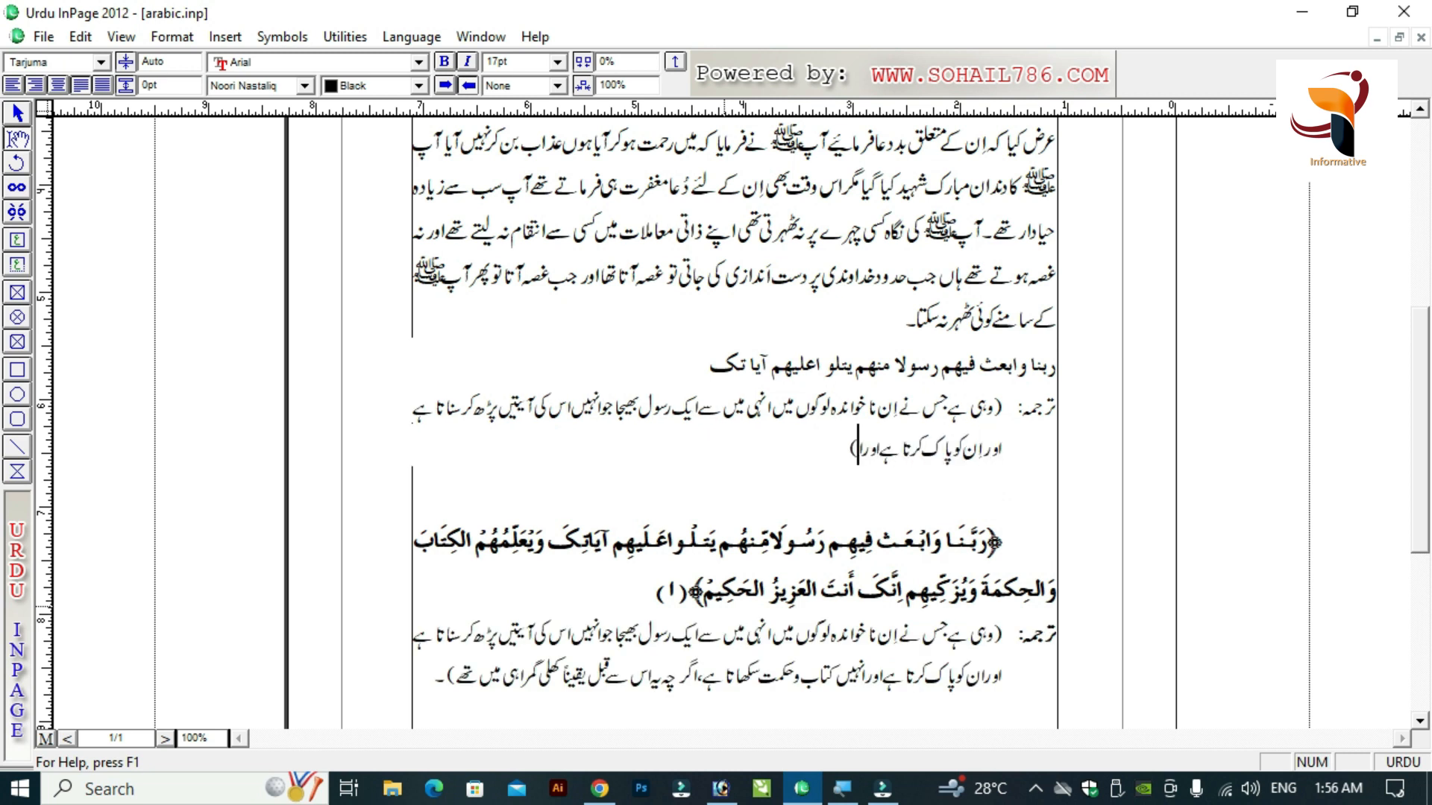
{"action": "type", "text": "اب وحکمت سکھ"}
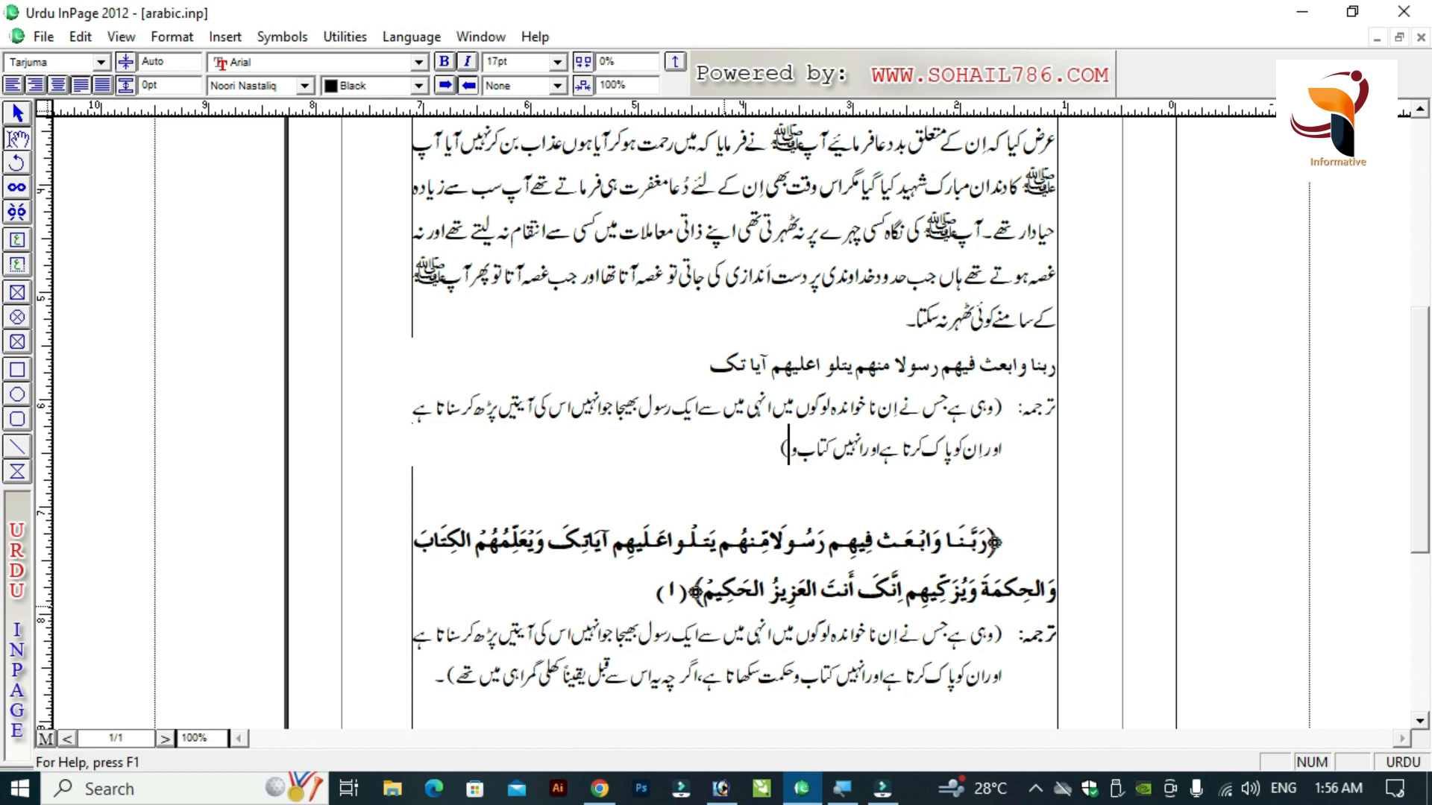
{"action": "type", "text": "تا ہے۔"}
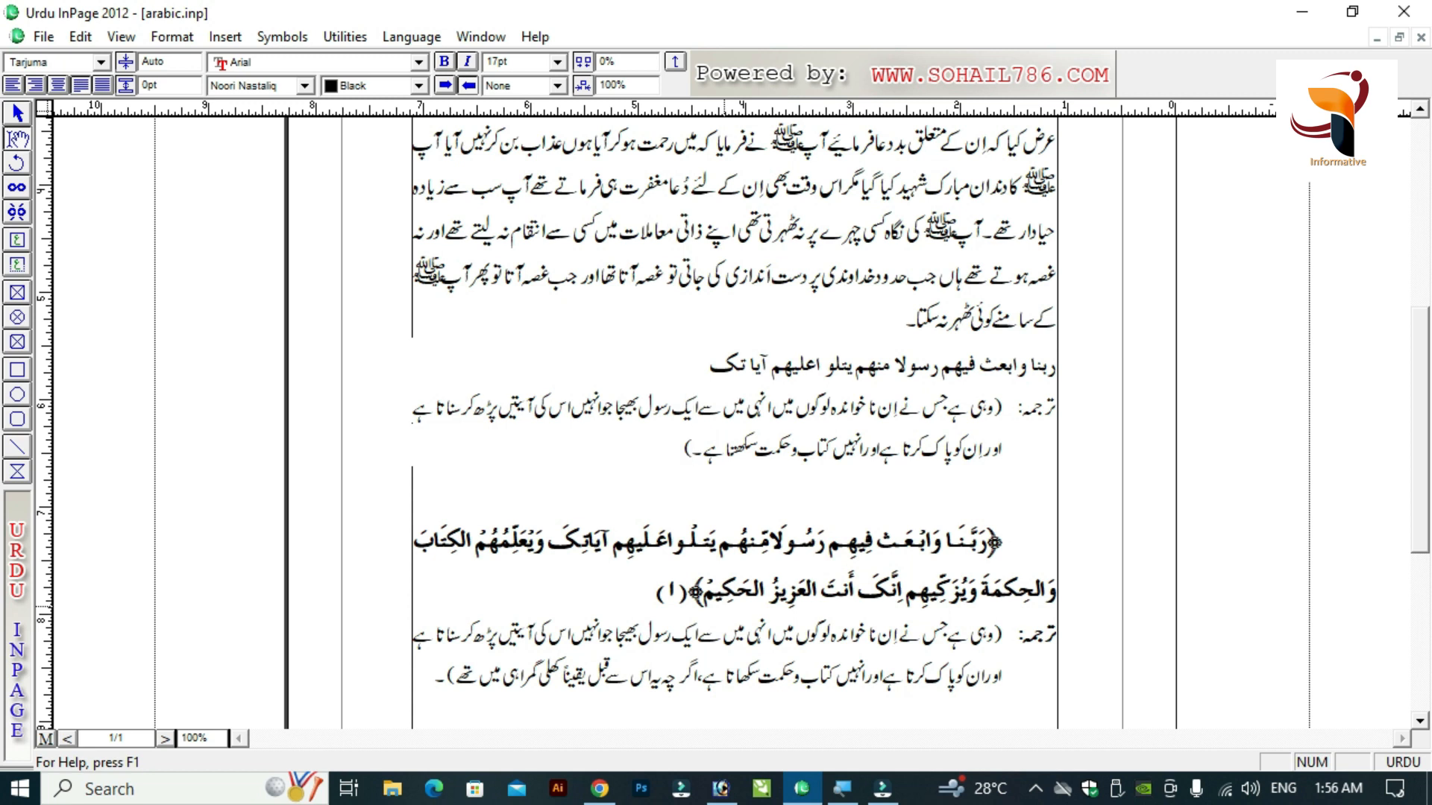
Delete the unvowelled Arabic line between the Urdu body paragraph and the new translation.
{"action": "left_click", "coordinate": [694, 630]}
{"action": "left_click", "coordinate": [693, 408]}
{"action": "key", "text": "Up"}
{"action": "key", "text": "shift+Down"}
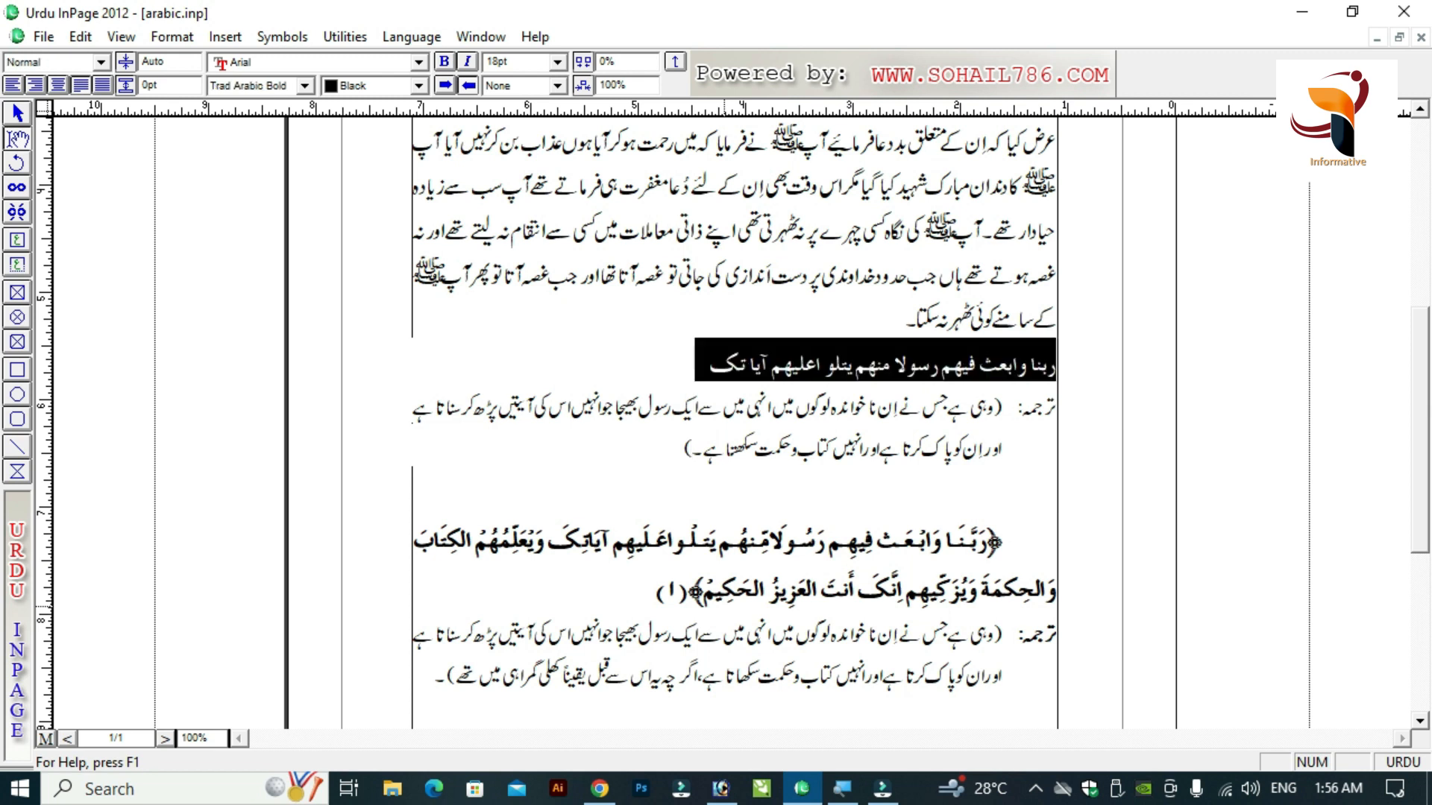
{"action": "key", "text": "Delete"}
Add a line after the new translation, apply the Urdu style sheet and enter a line of random Urdu sample text.
{"action": "key", "text": "Down"}
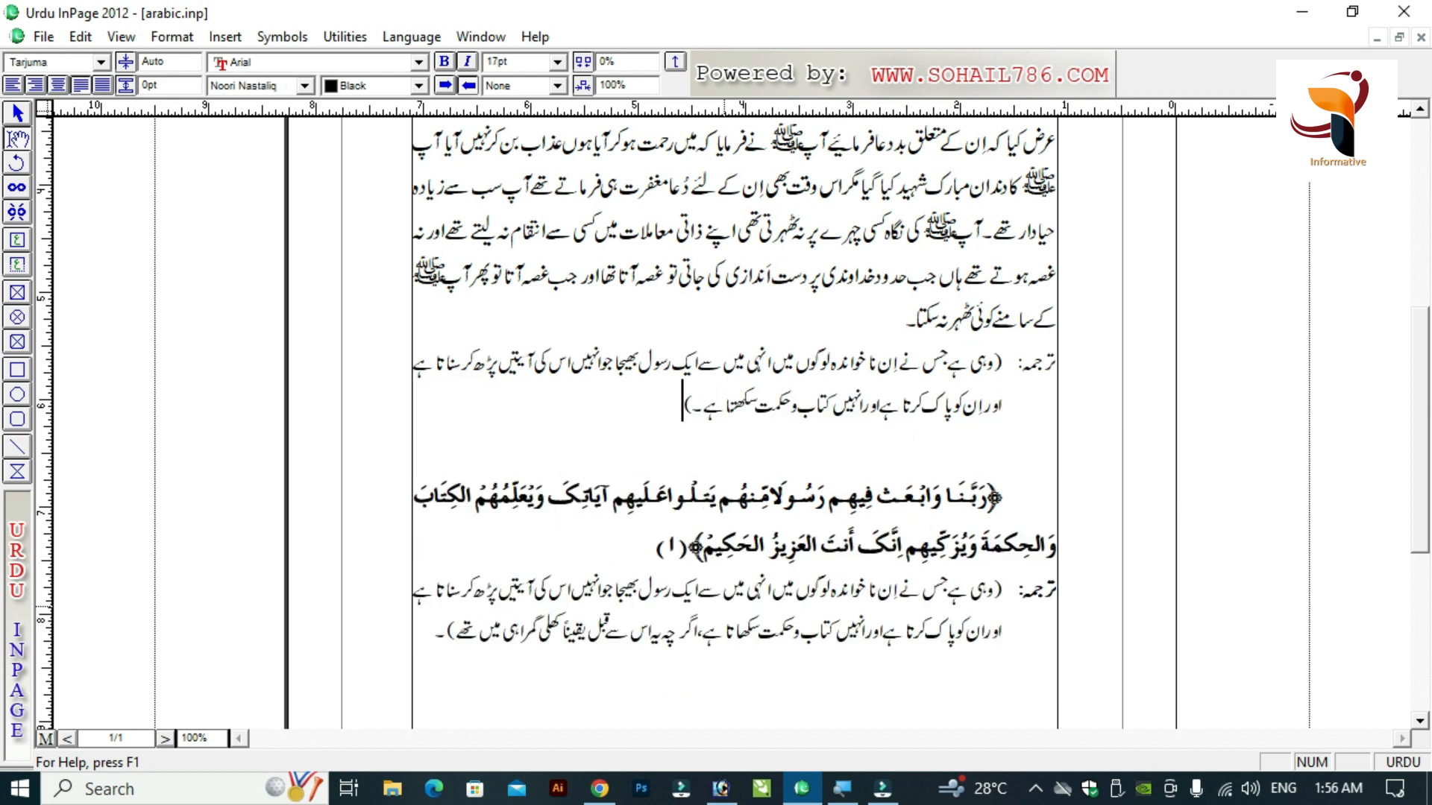
{"action": "key", "text": "Return"}
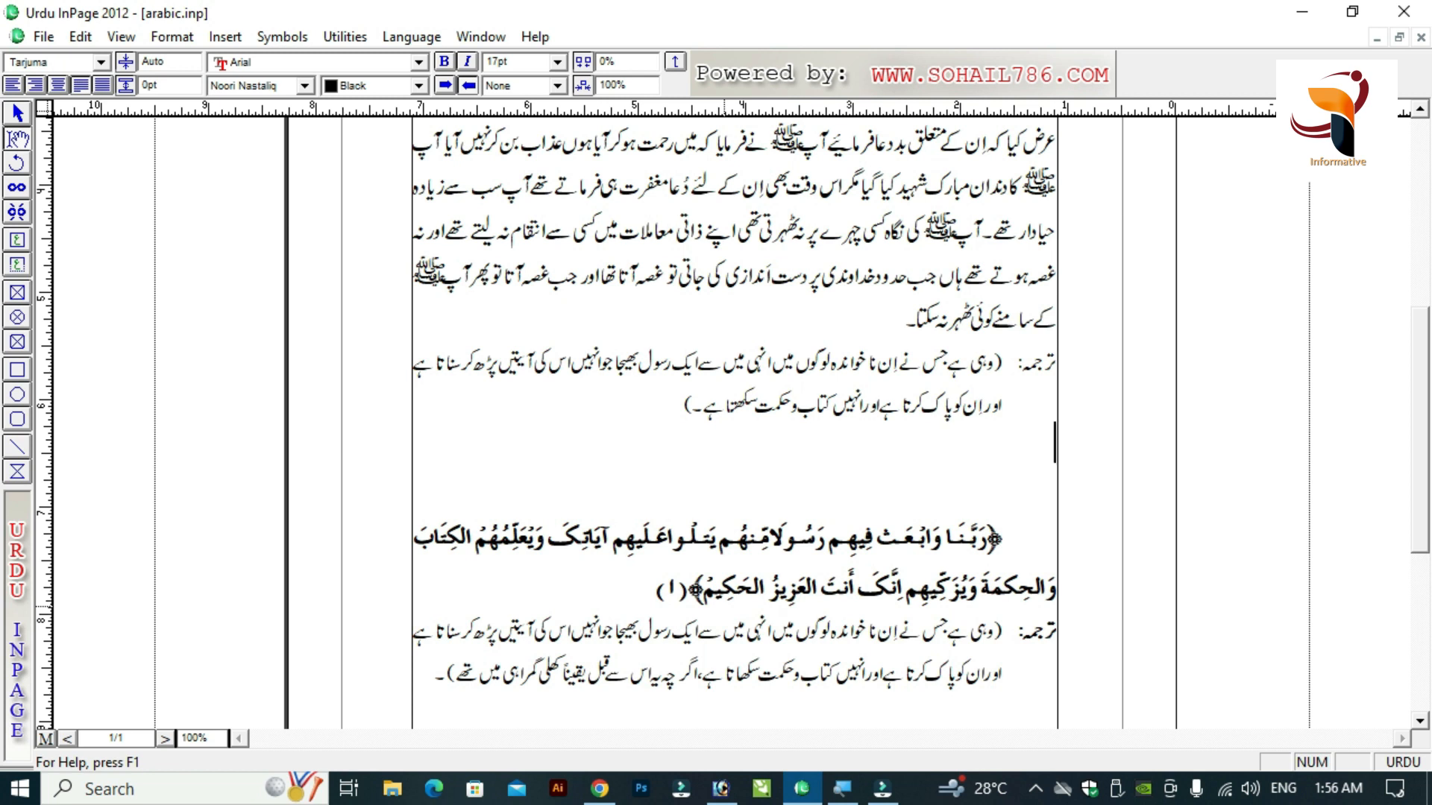
{"action": "key", "text": "F2"}
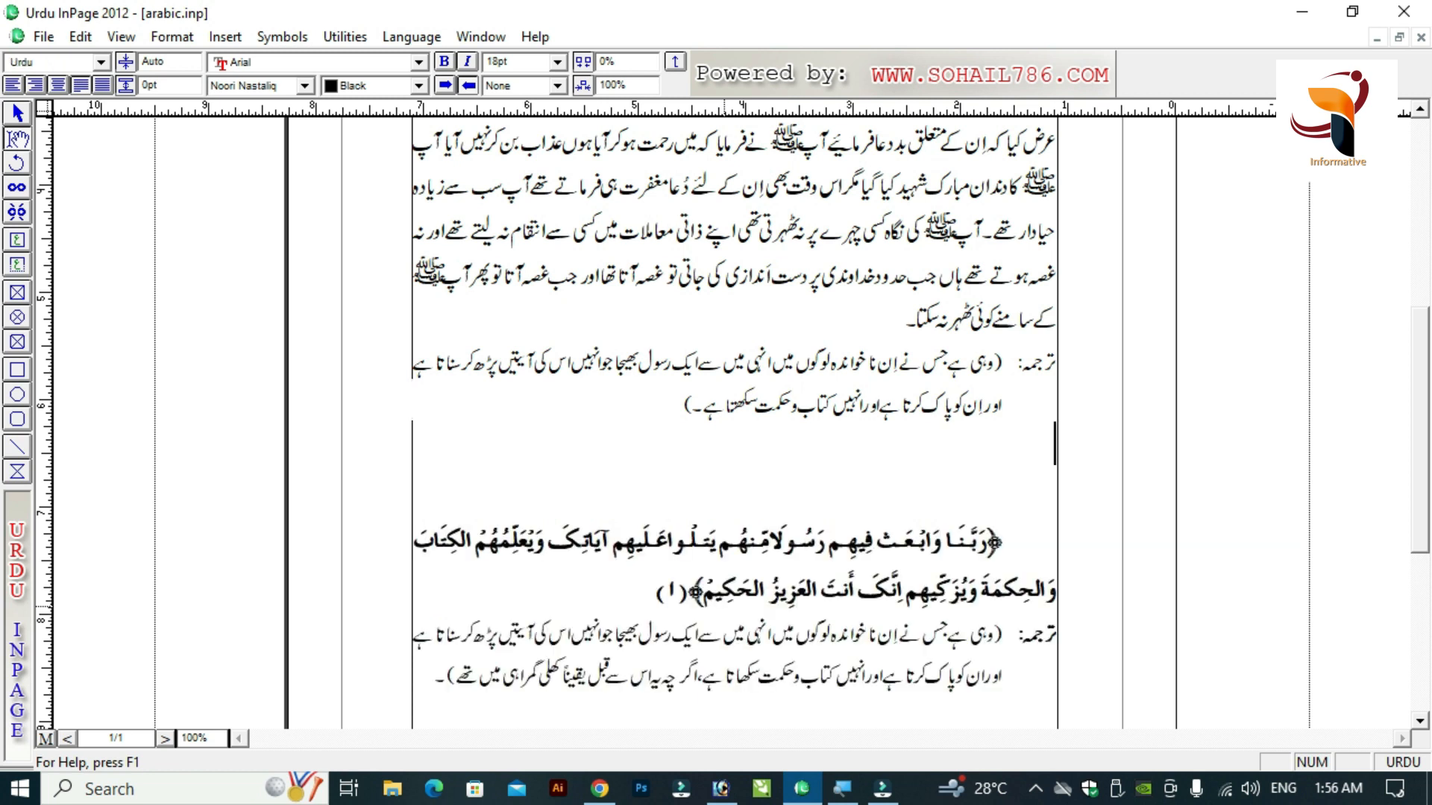
{"action": "type", "text": "سدکا کسد جک"}
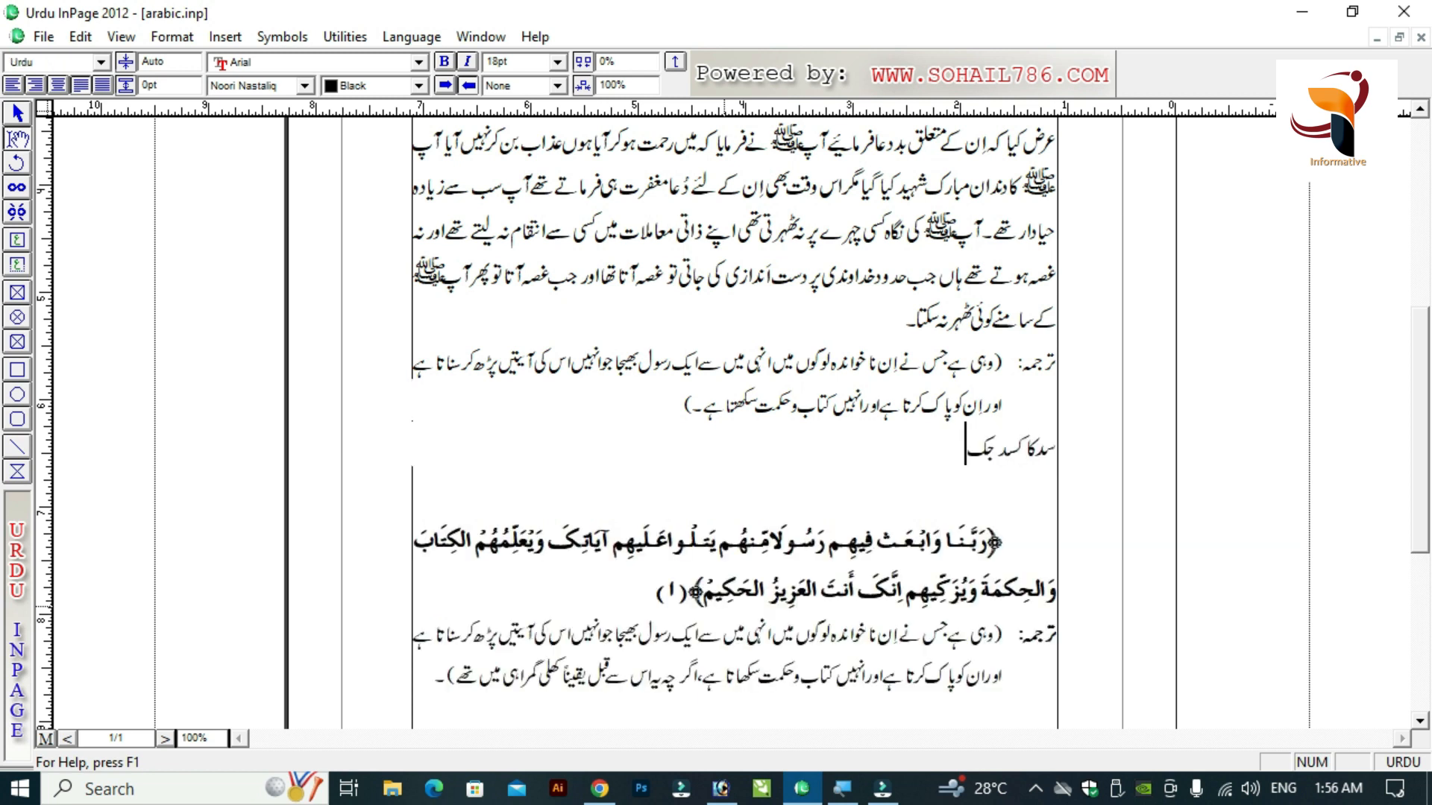
{"action": "type", "text": "اجلجا کدجلسفا جکاسجفکا اسجلد فجکا فلجسدا"}
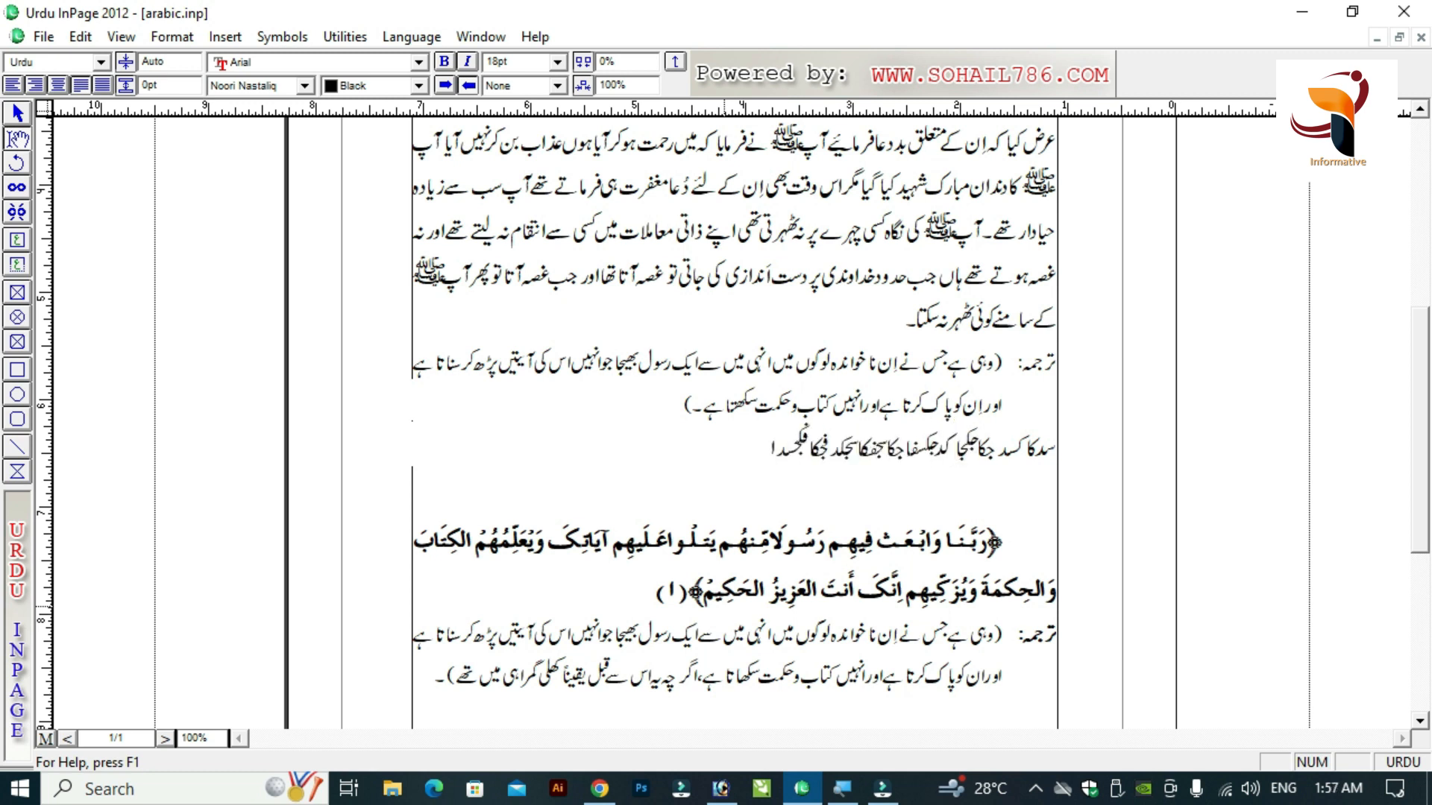
Copy the sample text and paste it repeatedly to fill three lines in the Urdu style.
{"action": "key", "text": "shift+Home"}
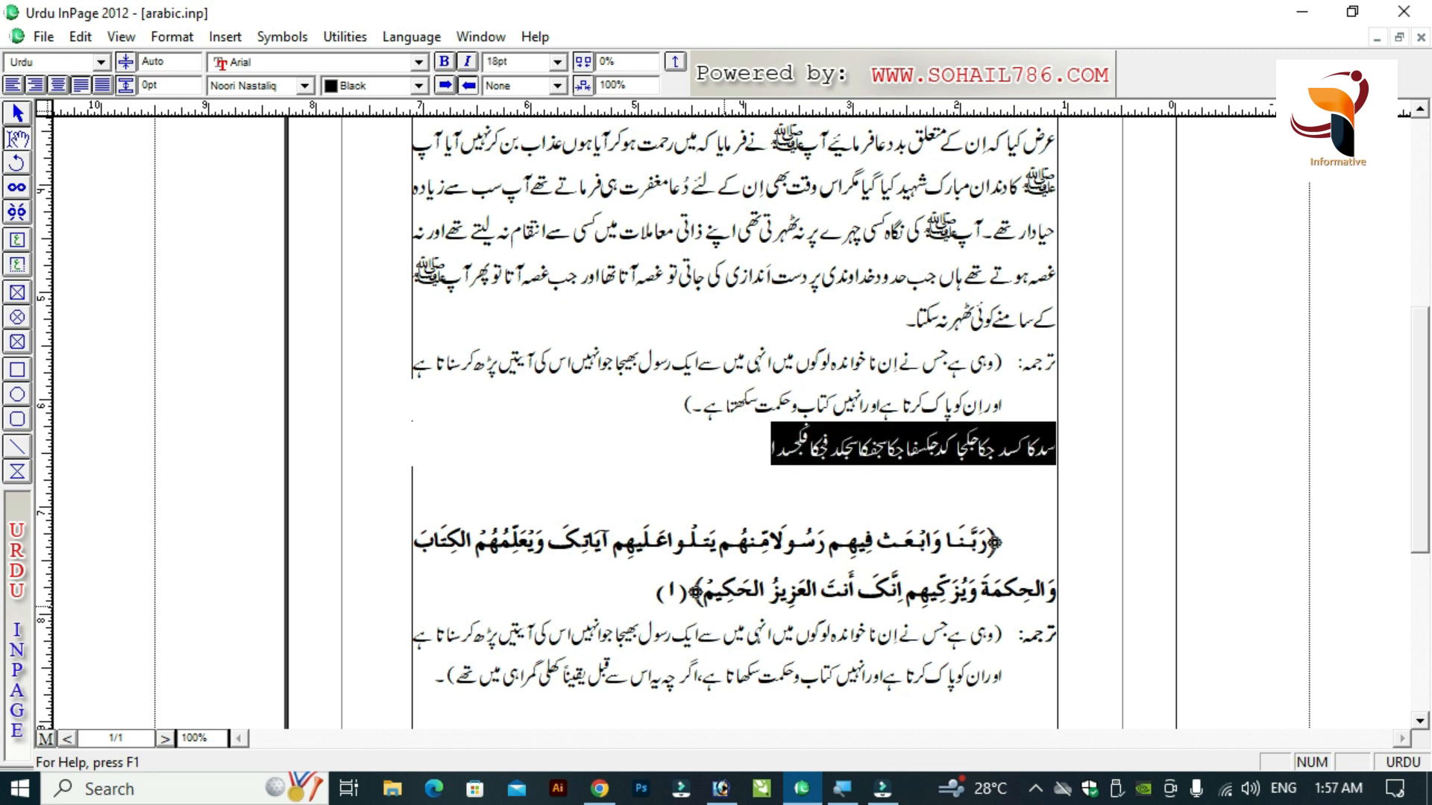
{"action": "key", "text": "ctrl+v"}
{"action": "key", "text": "ctrl+v"}
{"action": "key", "text": "ctrl+v"}
{"action": "key", "text": "ctrl+v"}
{"action": "key", "text": "Return"}
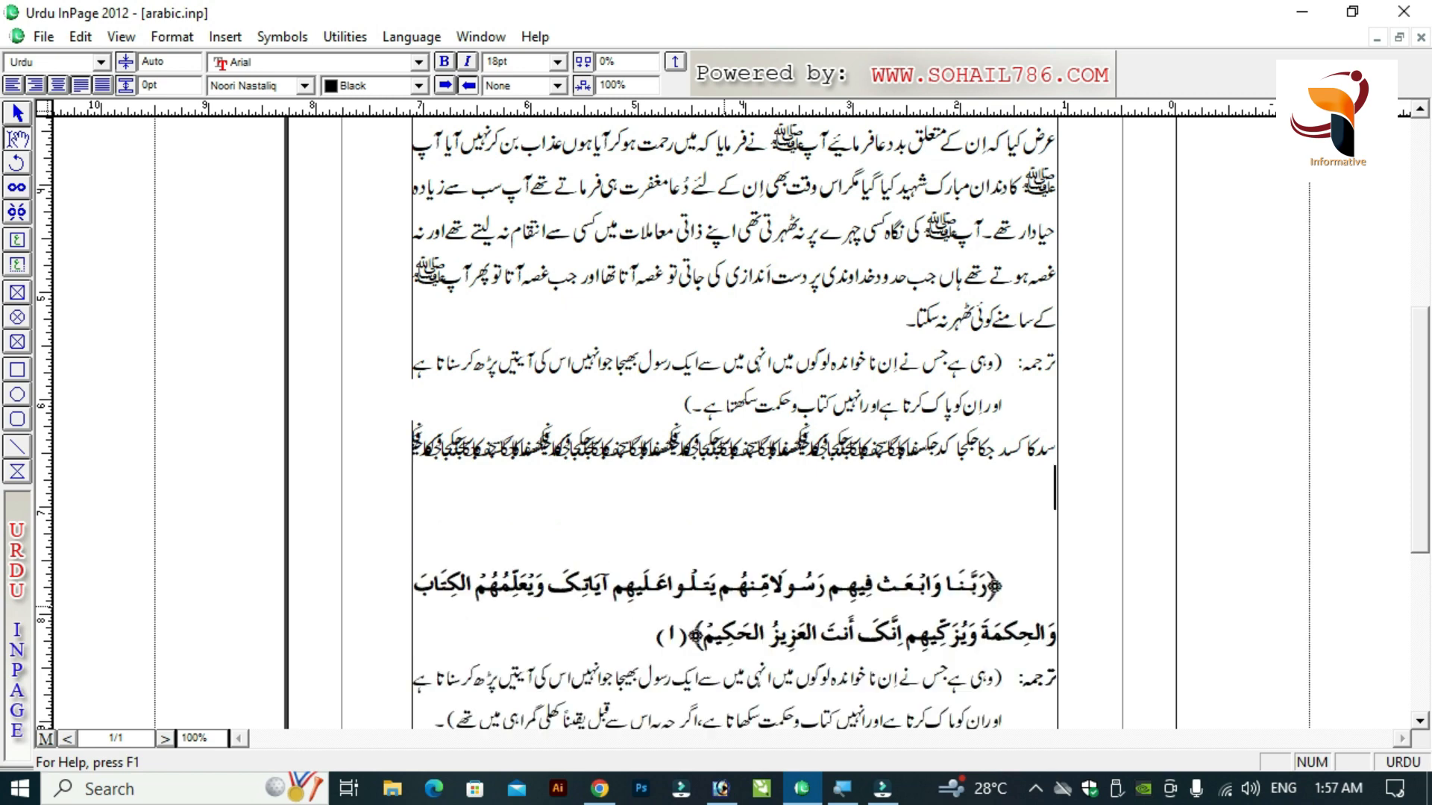
{"action": "key", "text": "ctrl+v"}
{"action": "key", "text": "ctrl+v"}
{"action": "key", "text": "Return"}
{"action": "key", "text": "ctrl+v"}
{"action": "key", "text": "ctrl+v"}
{"action": "key", "text": "ctrl+v"}
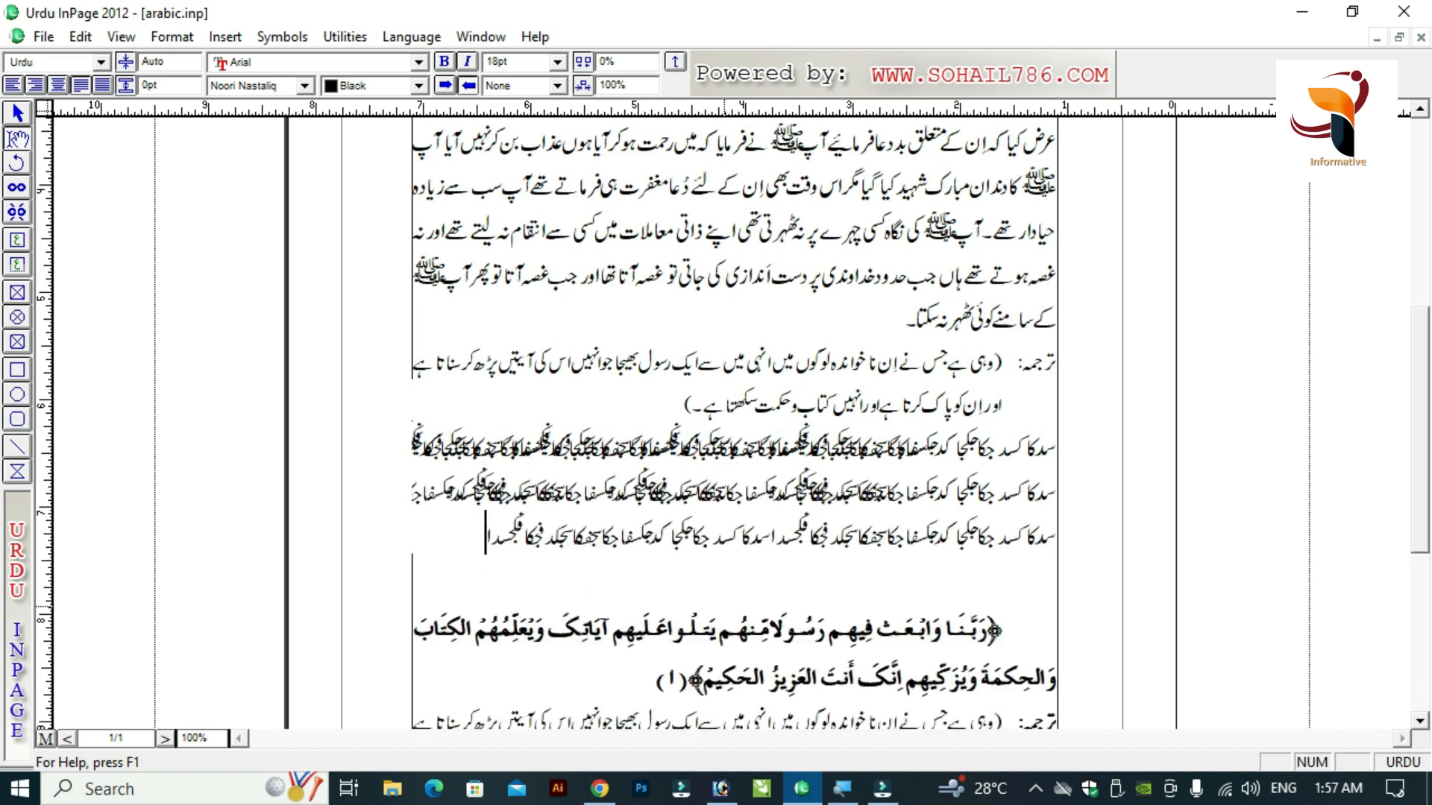
Delete the three lines of Urdu sample text and the empty line left behind.
{"action": "key", "text": "Up"}
{"action": "key", "text": "Up"}
{"action": "key", "text": "shift+Down"}
{"action": "key", "text": "shift+Down"}
{"action": "key", "text": "shift+Down"}
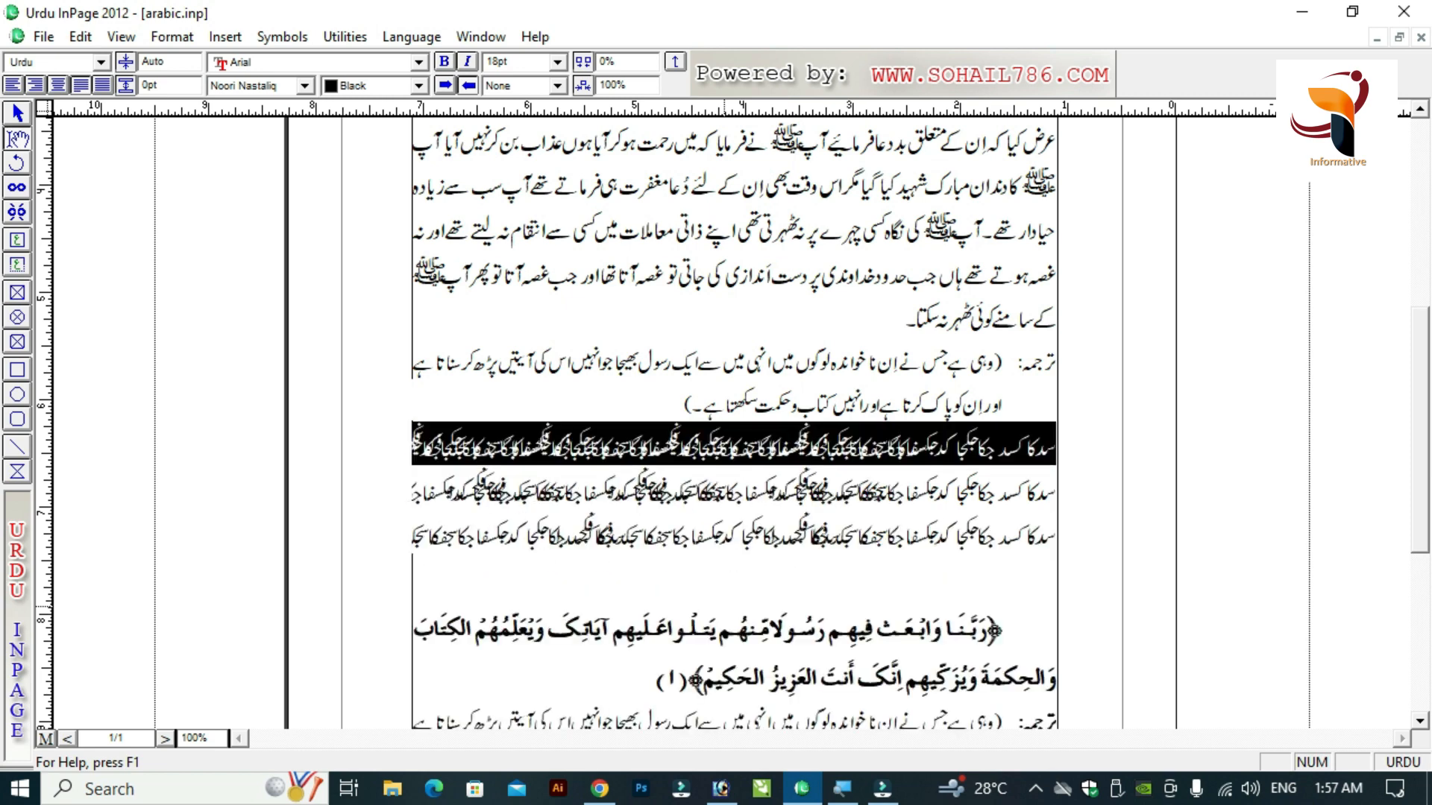
{"action": "key", "text": "Delete"}
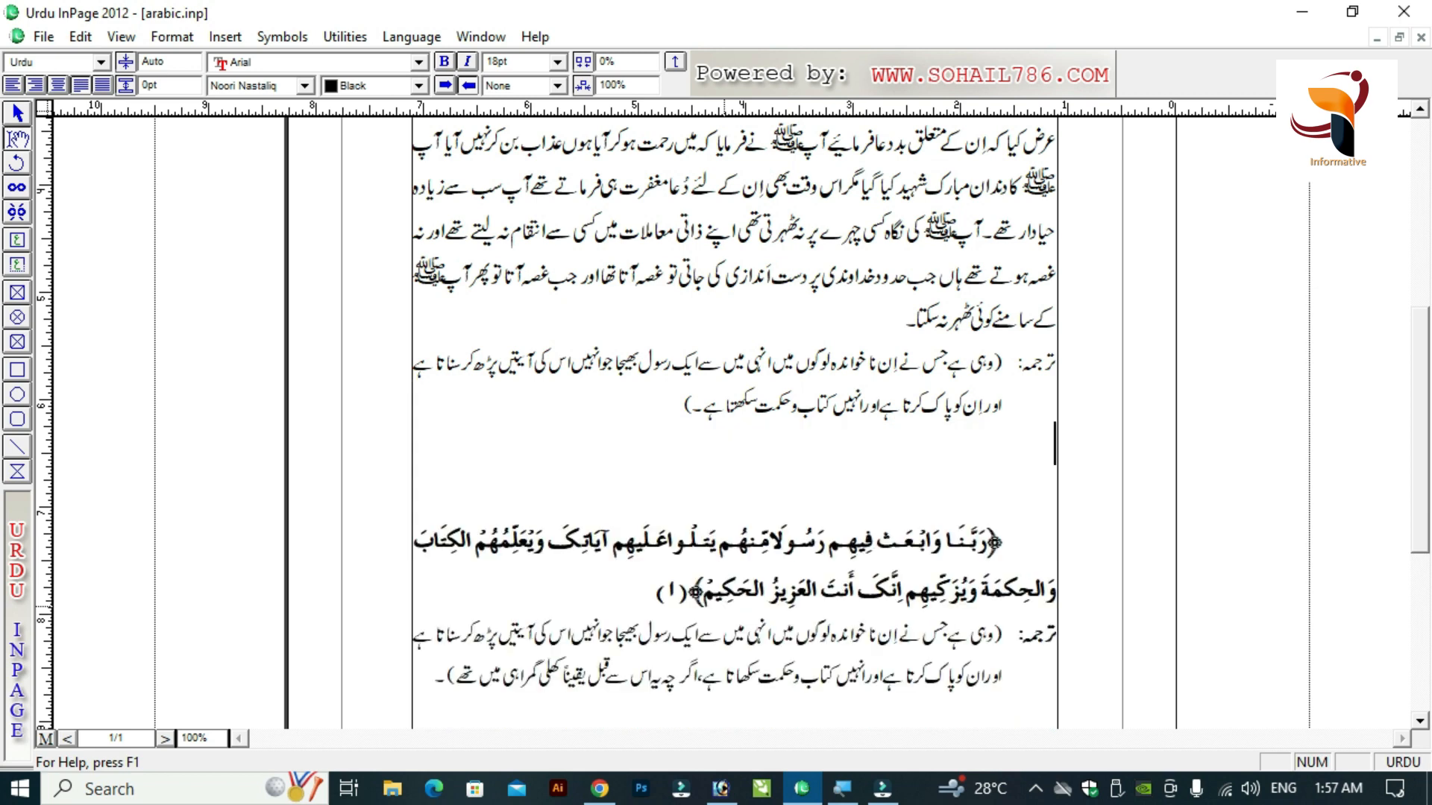
{"action": "key", "text": "Delete"}
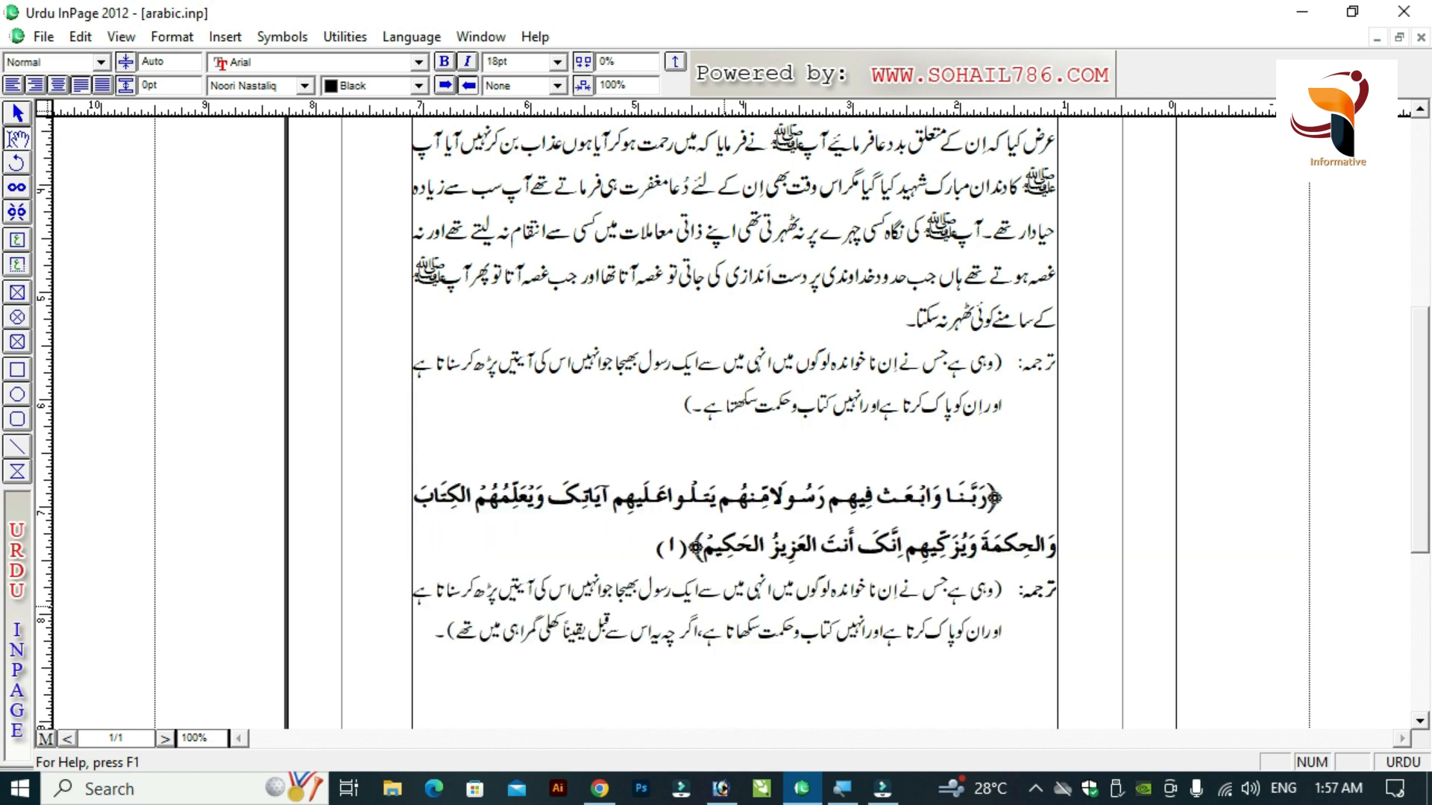
Remove the original translation paragraph below the vowelled Arabic verse and restore it.
{"action": "key", "text": "Down"}
{"action": "key", "text": "Down"}
{"action": "key", "text": "Down"}
{"action": "key", "text": "Down"}
{"action": "key", "text": "Down"}
{"action": "key", "text": "BackSpace"}
{"action": "key", "text": "BackSpace"}
{"action": "key", "text": "BackSpace"}
{"action": "key", "text": "BackSpace"}
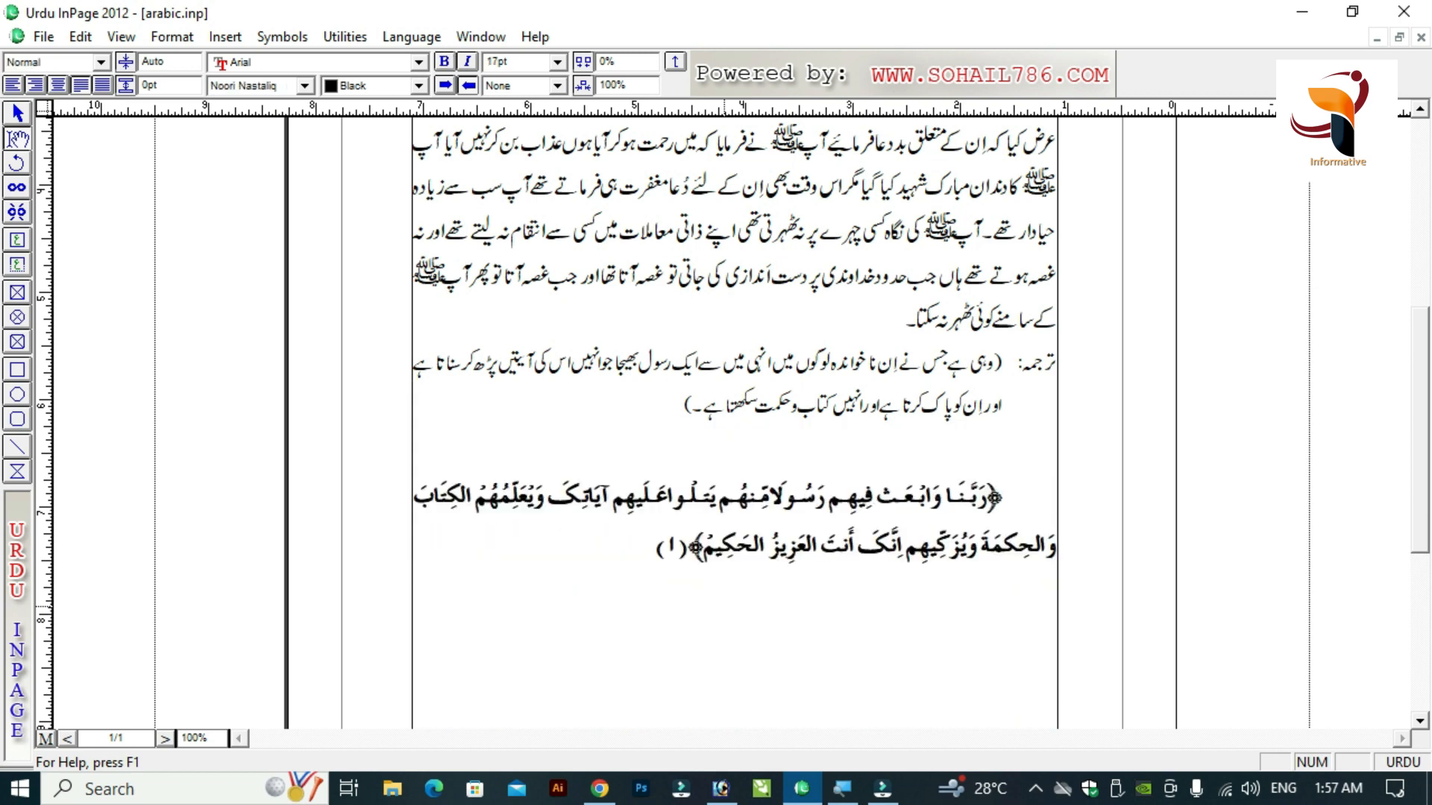
{"action": "key", "text": "ctrl+v"}
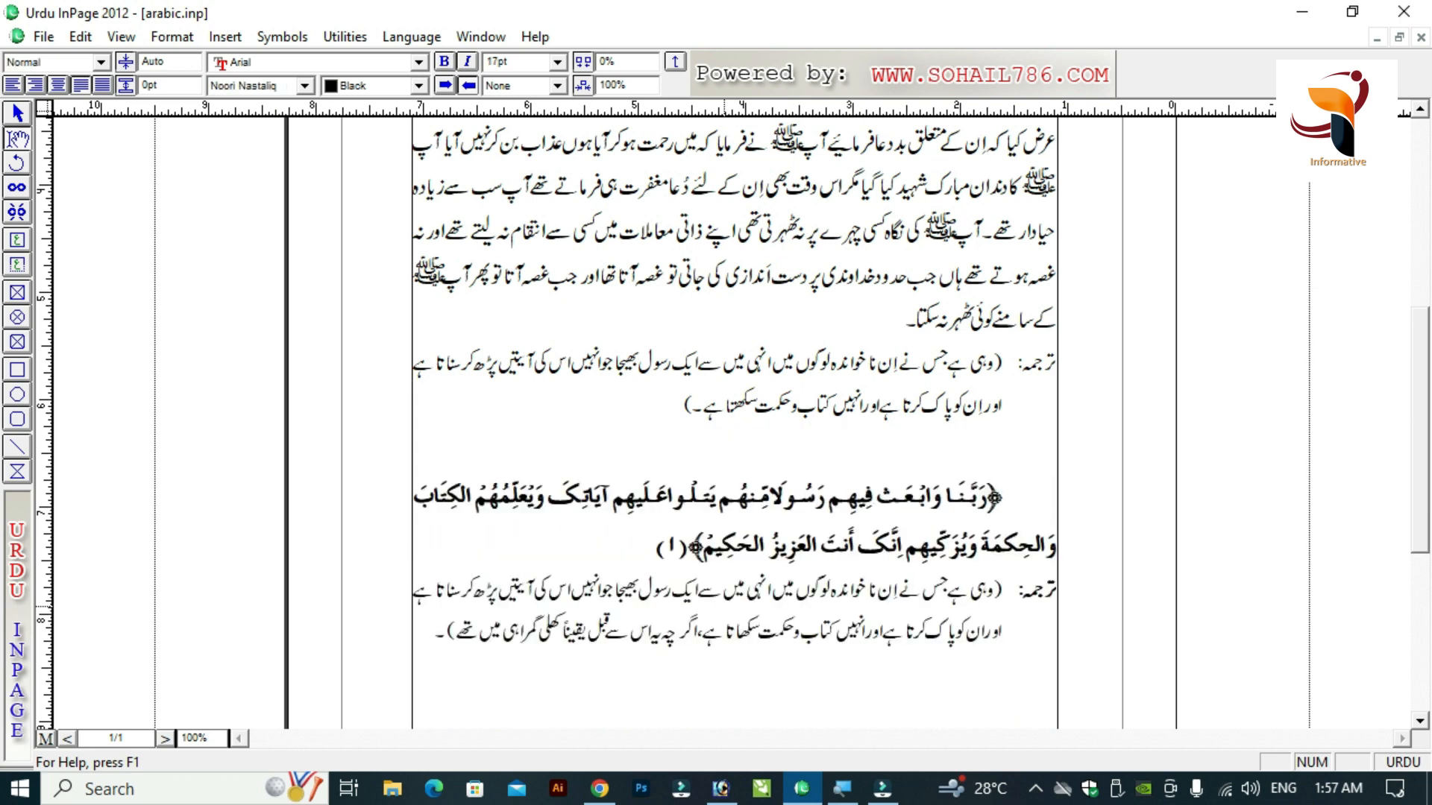
Apply the Arabic style sheet below the original translation, enter the sample text "سدکجاکجوجدکاناندس" and start another line.
{"action": "key", "text": "F2"}
{"action": "type", "text": "سدکجاکجوجدکاناندس"}
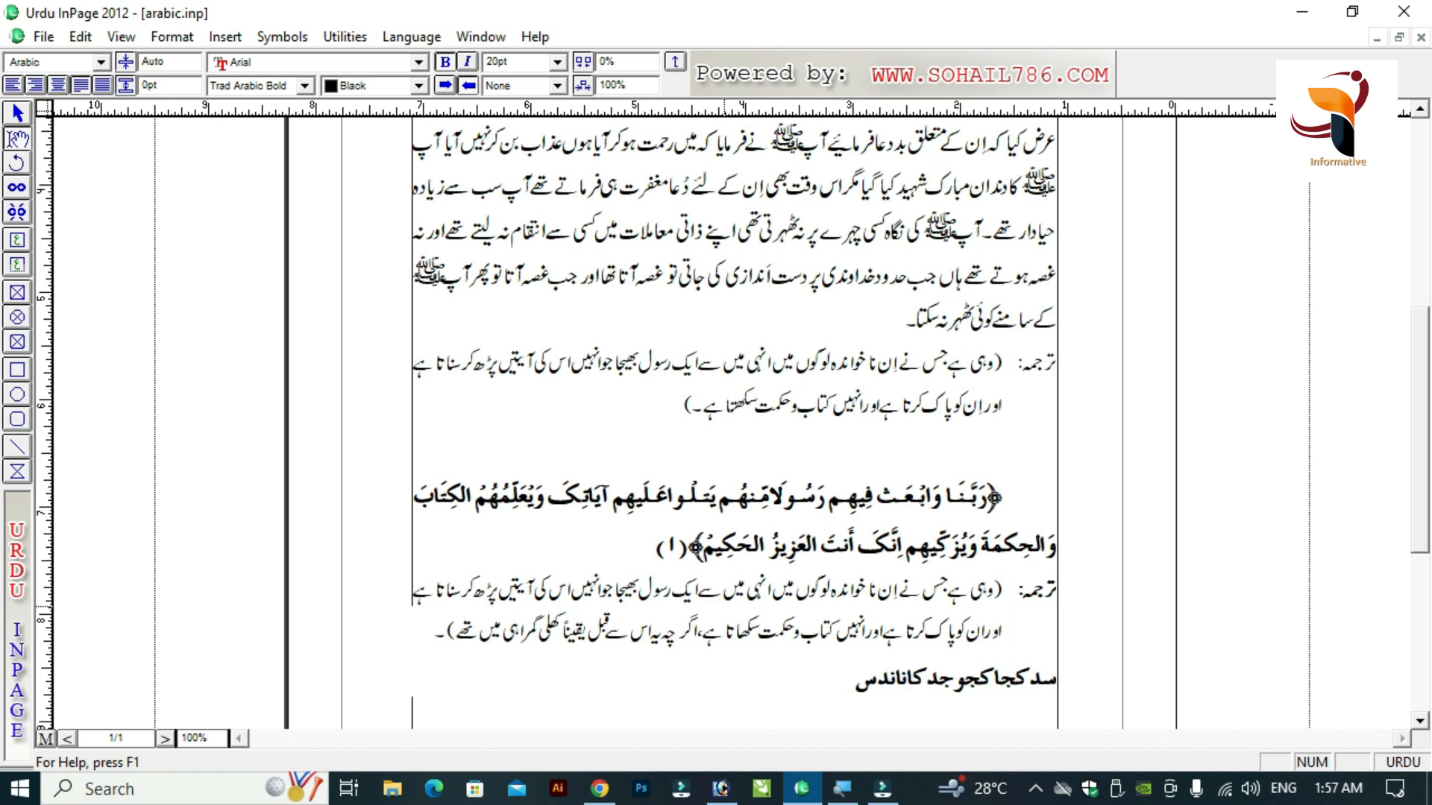
{"action": "key", "text": "Return"}
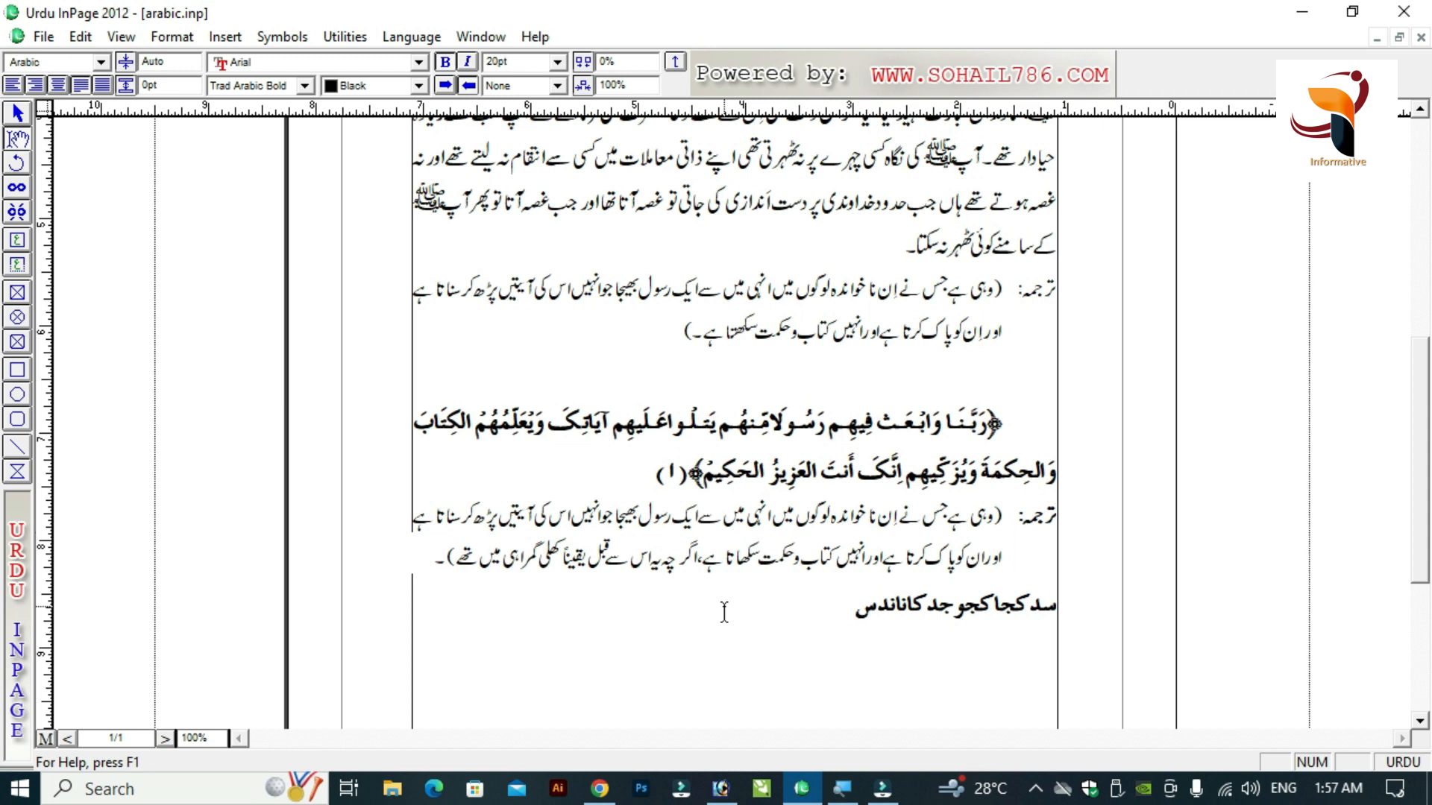
Apply the Heding style sheet to the new line and enter "حضوراکرمﷺ".
{"action": "key", "text": "F2"}
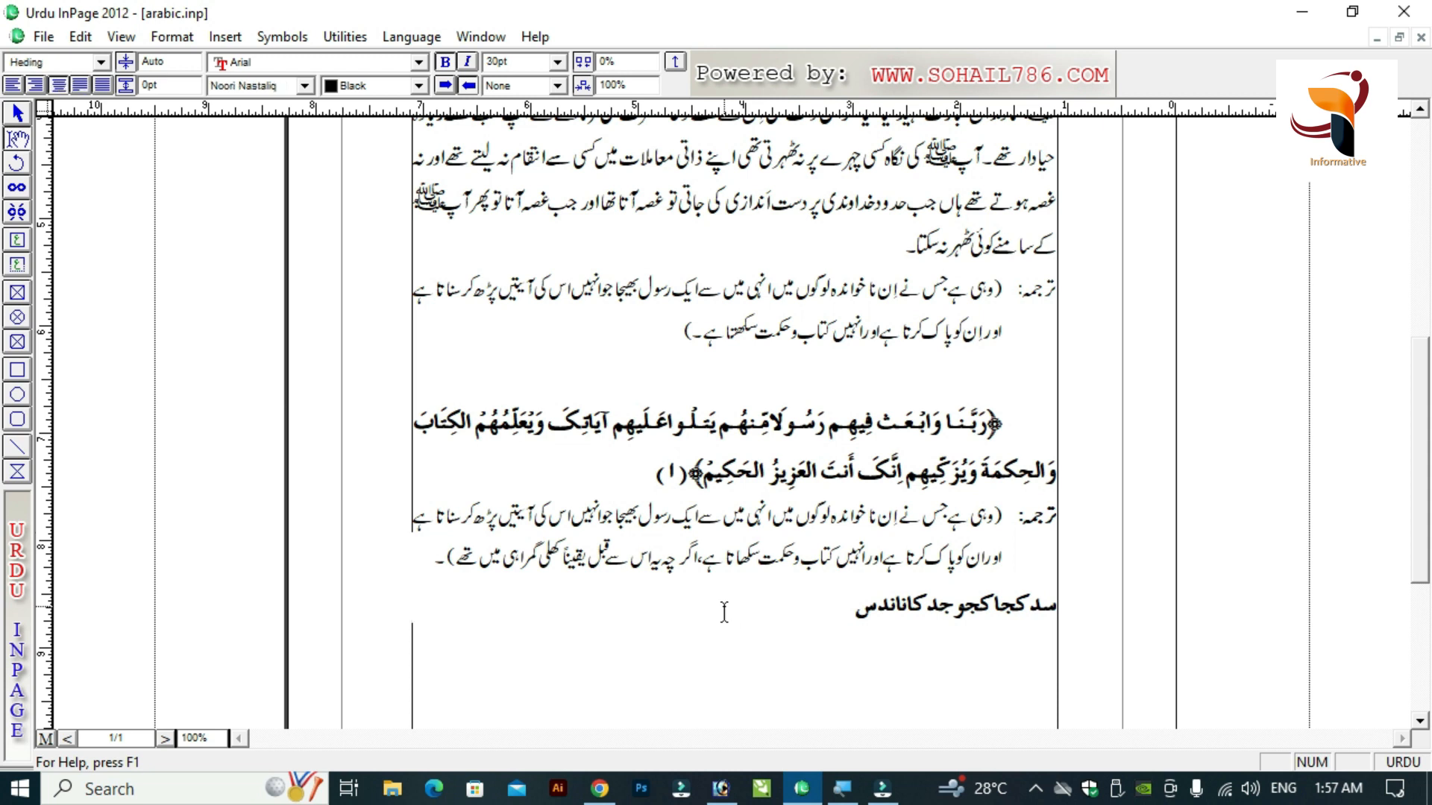
{"action": "type", "text": "حضوراکرمﷺ"}
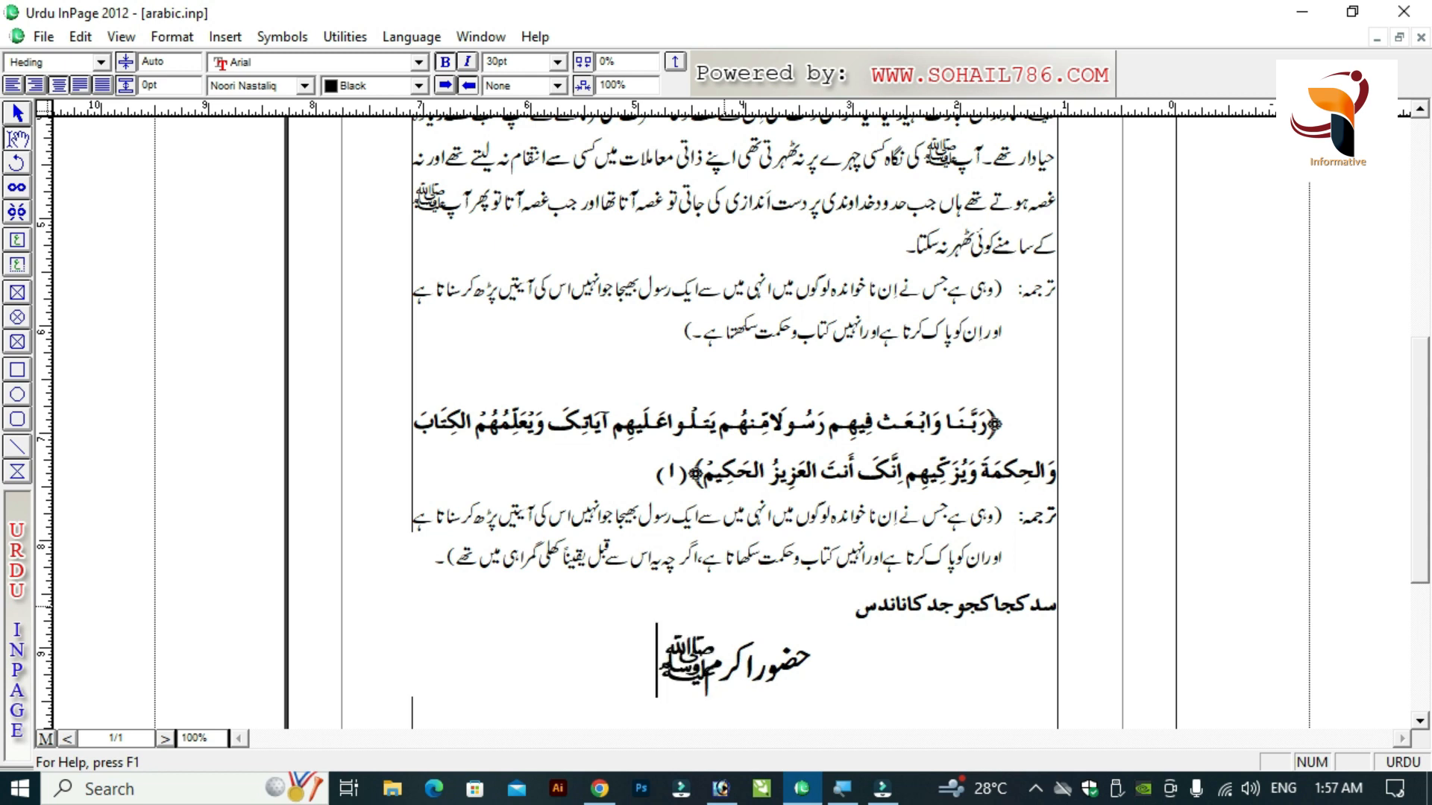
{"action": "key", "text": "ctrl+shift+Right"}
{"action": "key", "text": "ctrl+shift+Right"}
{"action": "key", "text": "ctrl+shift+Right"}
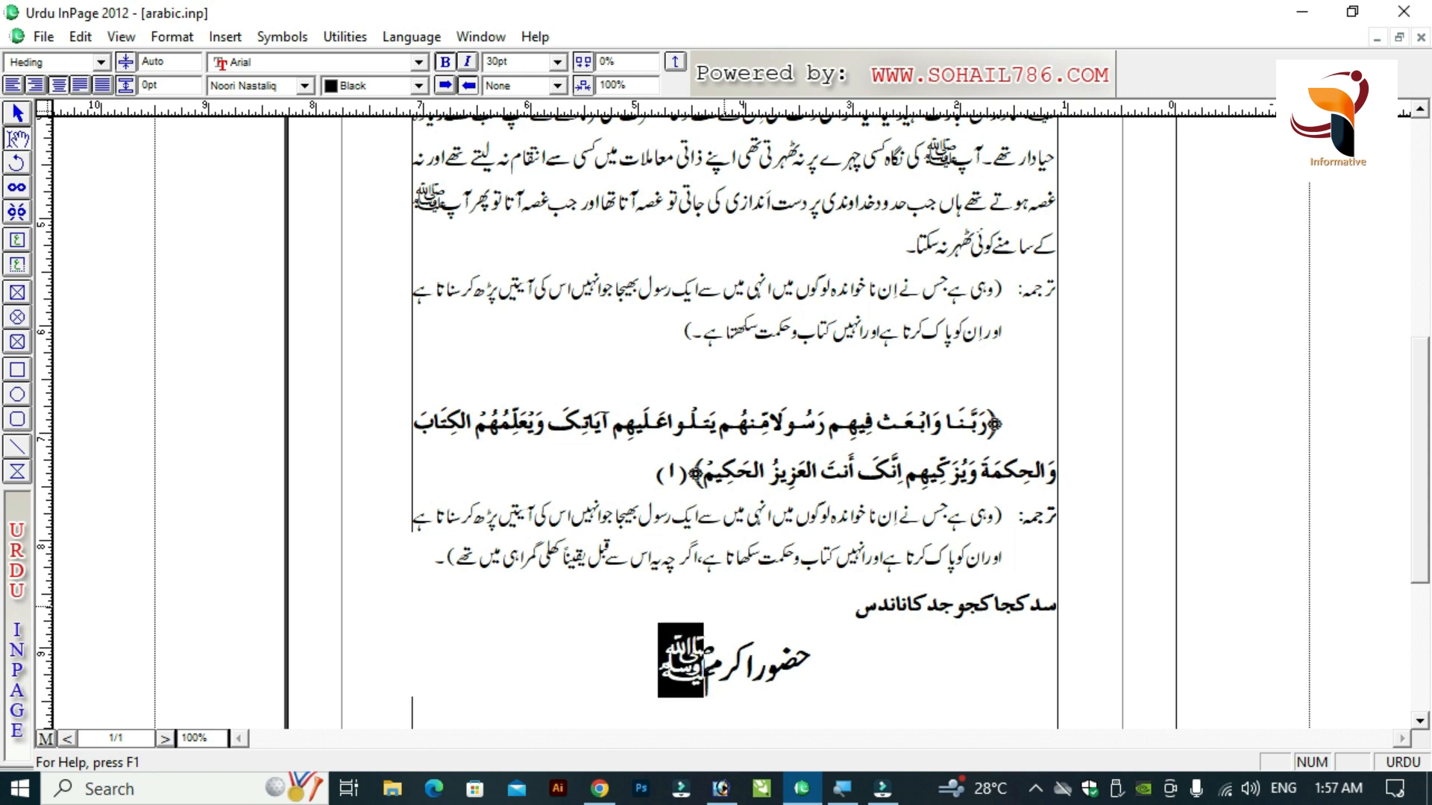
Review the styled text up to the page's main heading and place the cursor at the end of the Urdu body paragraph.
{"action": "key", "text": "Up"}
{"action": "key", "text": "Up"}
{"action": "key", "text": "Up"}
{"action": "key", "text": "Up"}
{"action": "key", "text": "Up"}
{"action": "key", "text": "Up"}
{"action": "key", "text": "Up"}
{"action": "key", "text": "Up"}
{"action": "key", "text": "Up"}
{"action": "key", "text": "Up"}
{"action": "key", "text": "Up"}
{"action": "key", "text": "Up"}
{"action": "key", "text": "Up"}
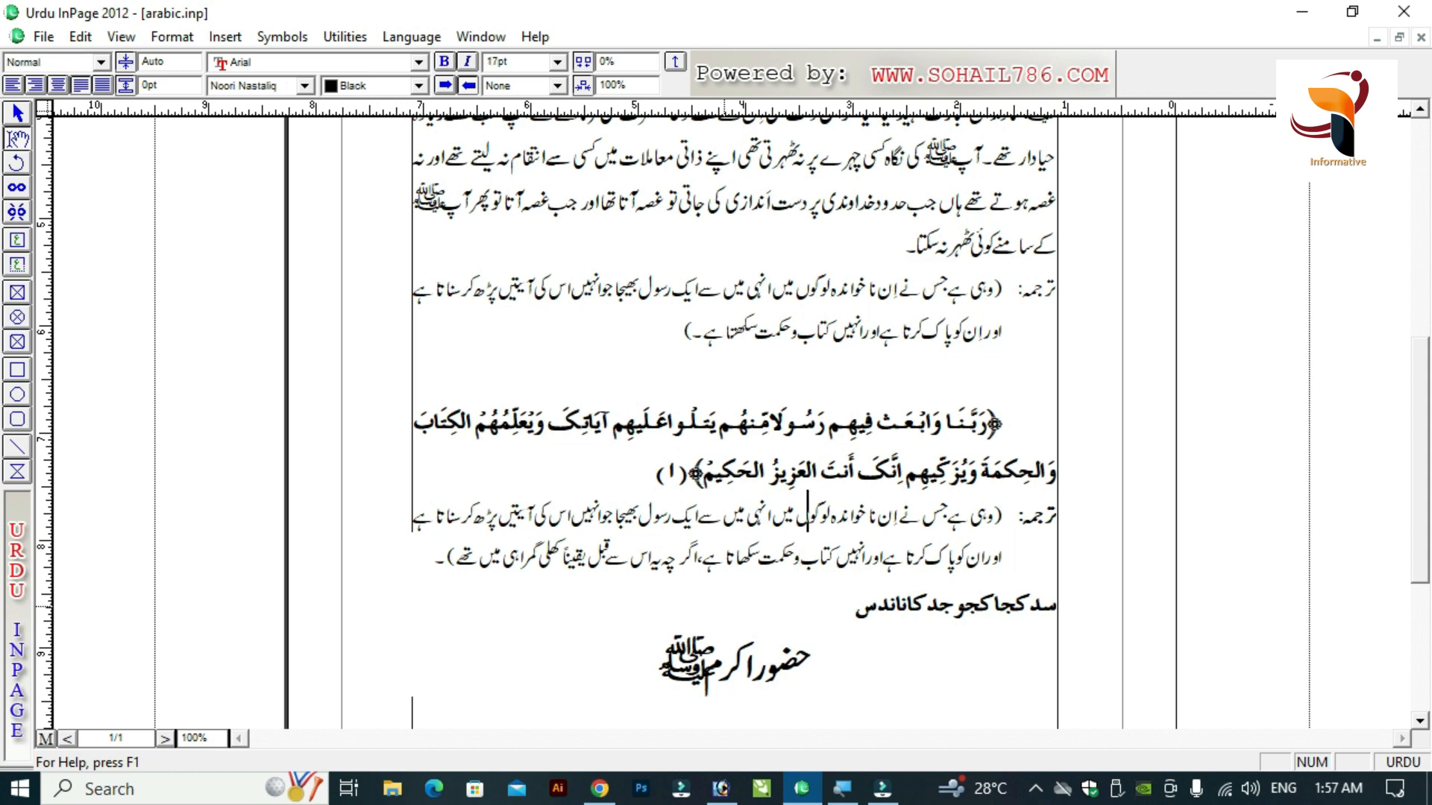
{"action": "key", "text": "Up"}
{"action": "key", "text": "Up"}
{"action": "key", "text": "Up"}
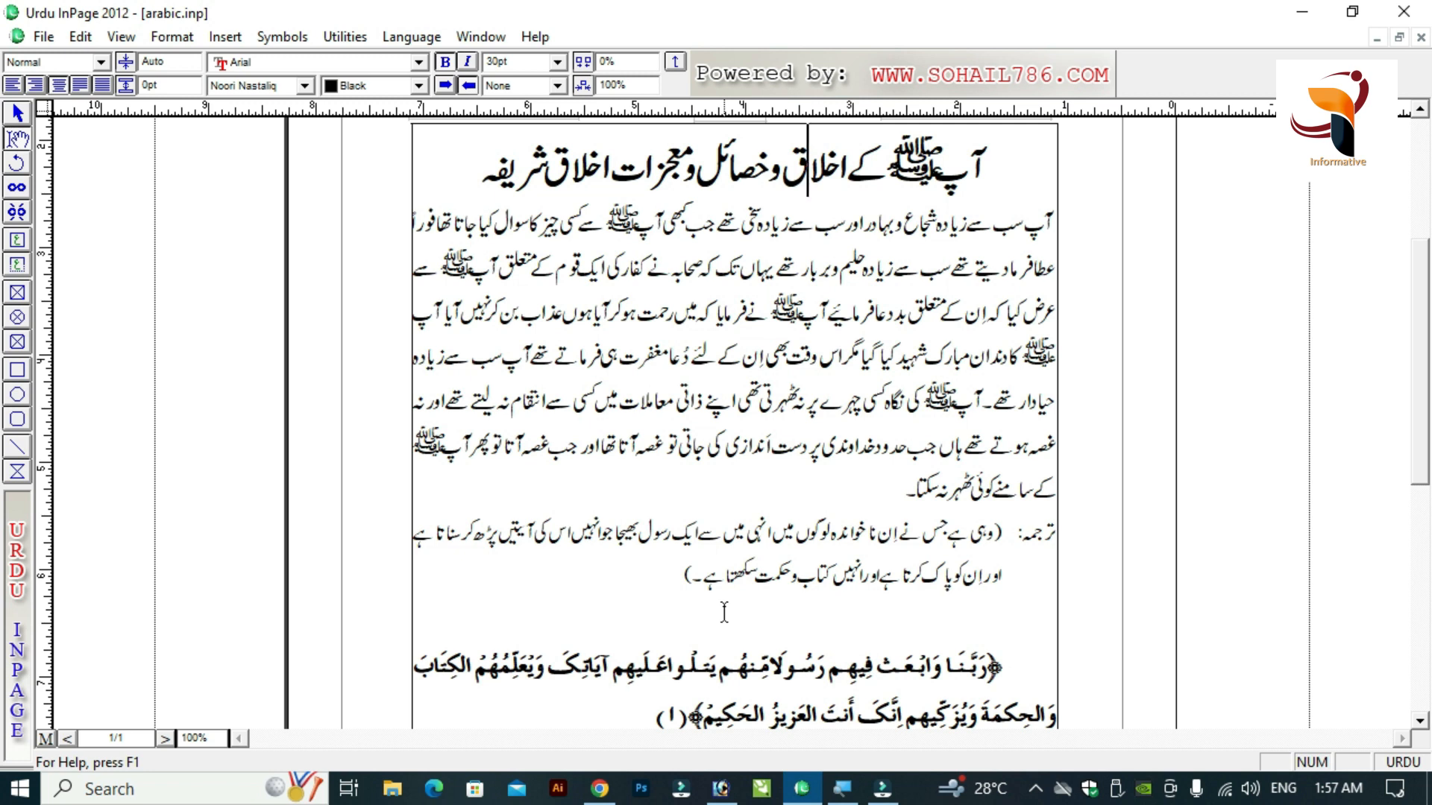
{"action": "left_click", "coordinate": [804, 501]}
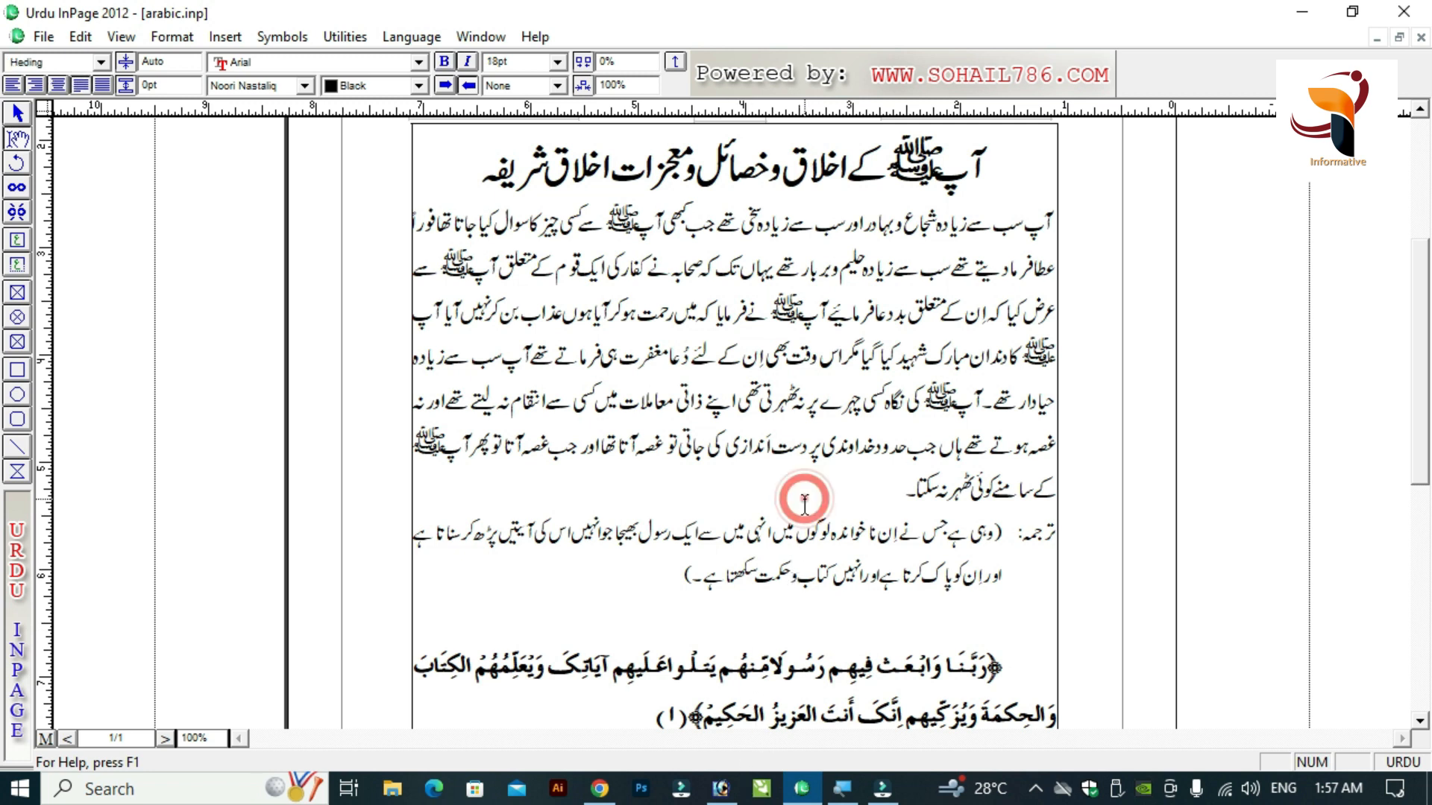